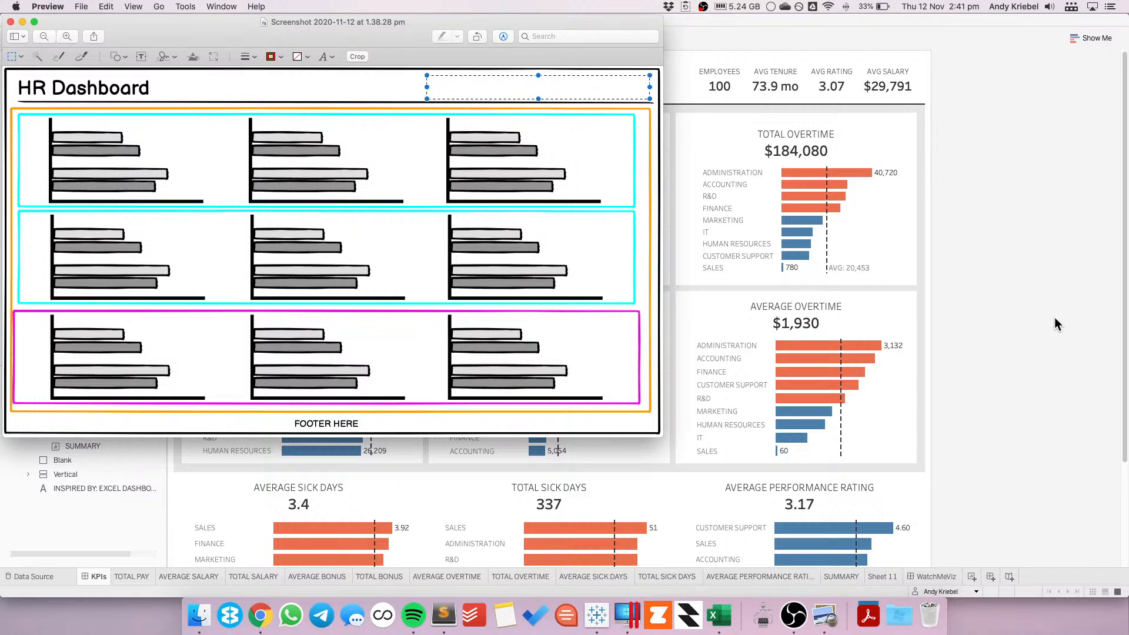
- View the HR dashboard in presentation mode, examine its KPI charts, and return to editing
click(1054, 317)
click(494, 38)
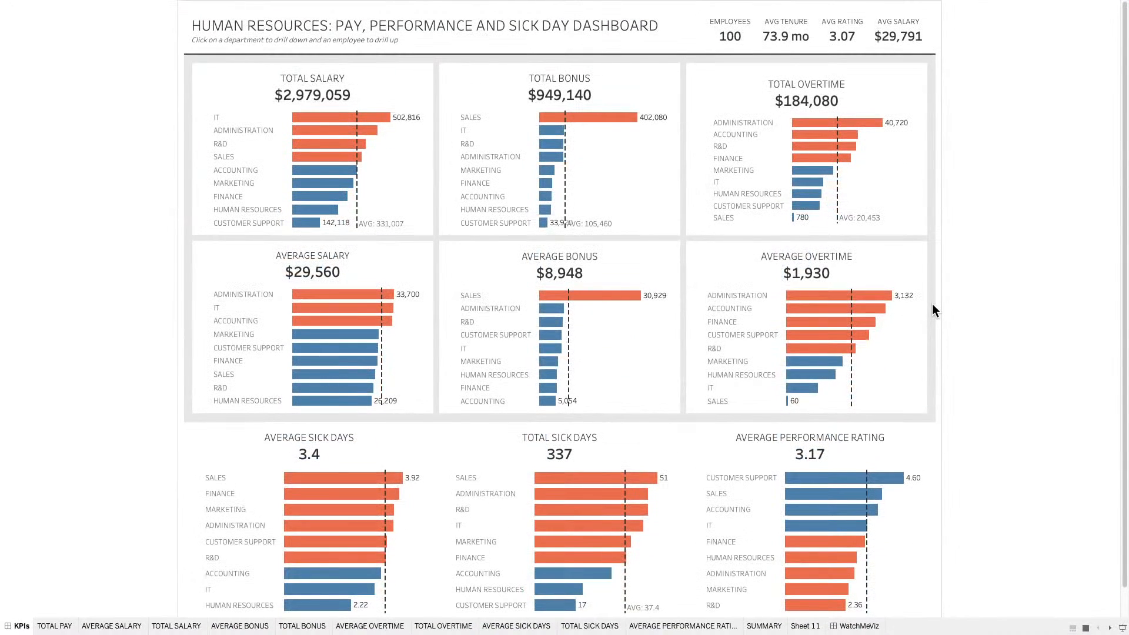
mouse_move(402, 231)
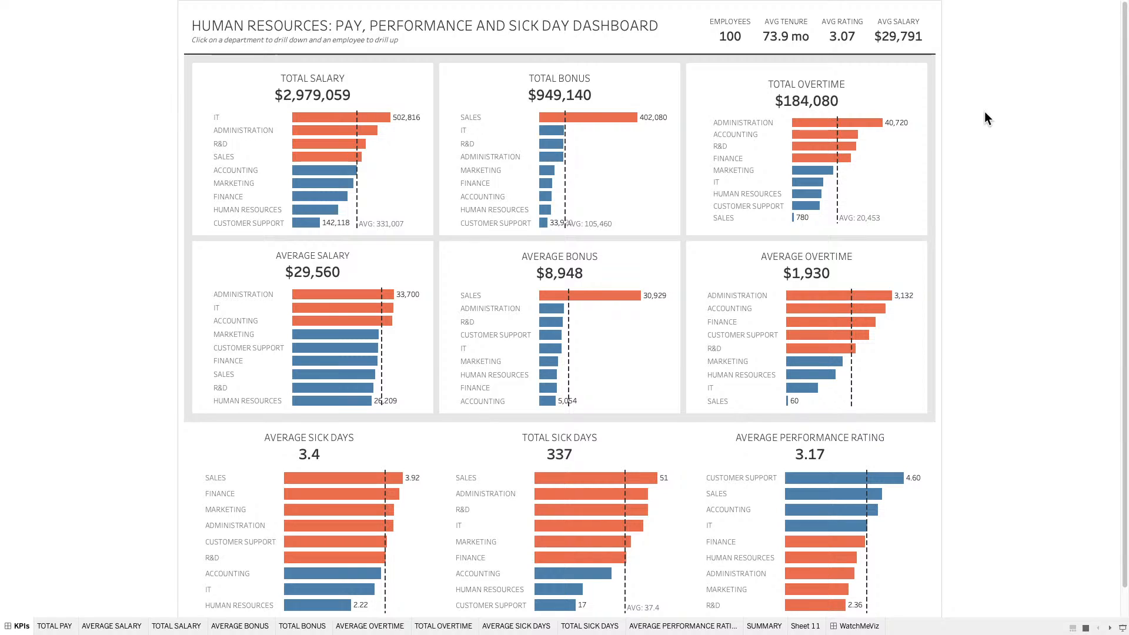
mouse_move(592, 122)
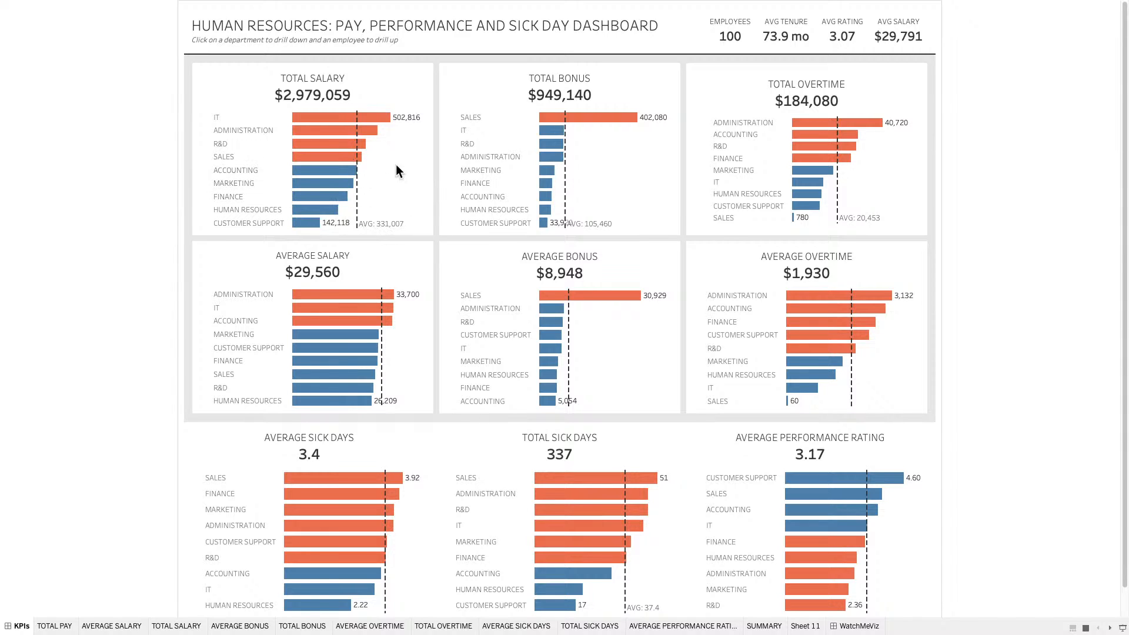
key(Escape)
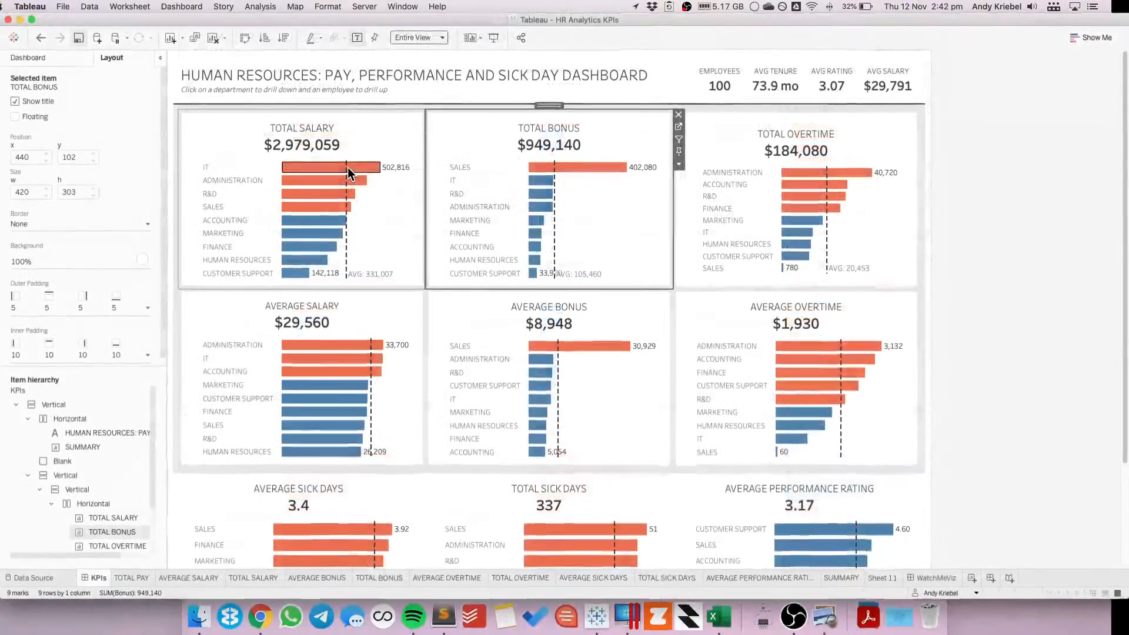
- Add a dashboard highlight action named Highlight that runs on hover and targets only the Department or Employee field
click(197, 7)
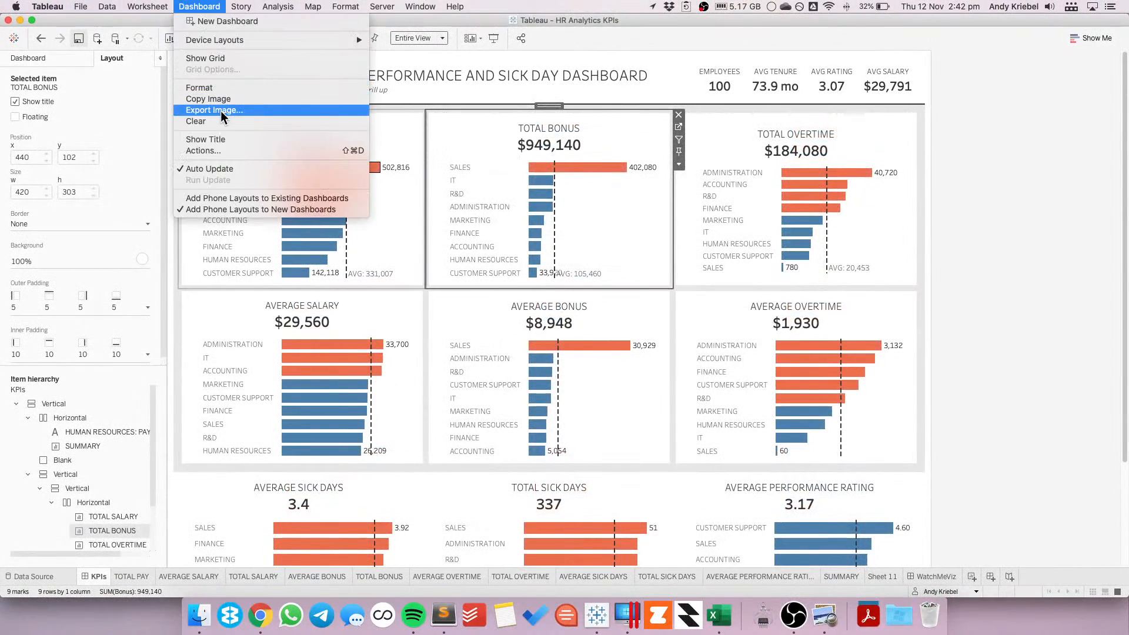
click(216, 151)
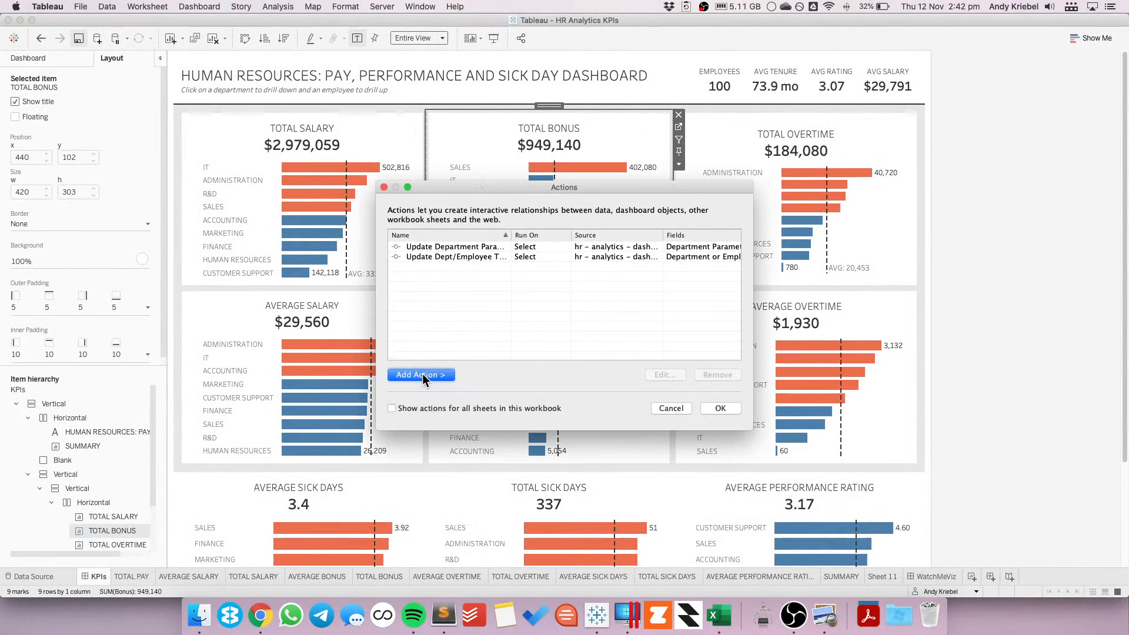
click(423, 374)
click(514, 383)
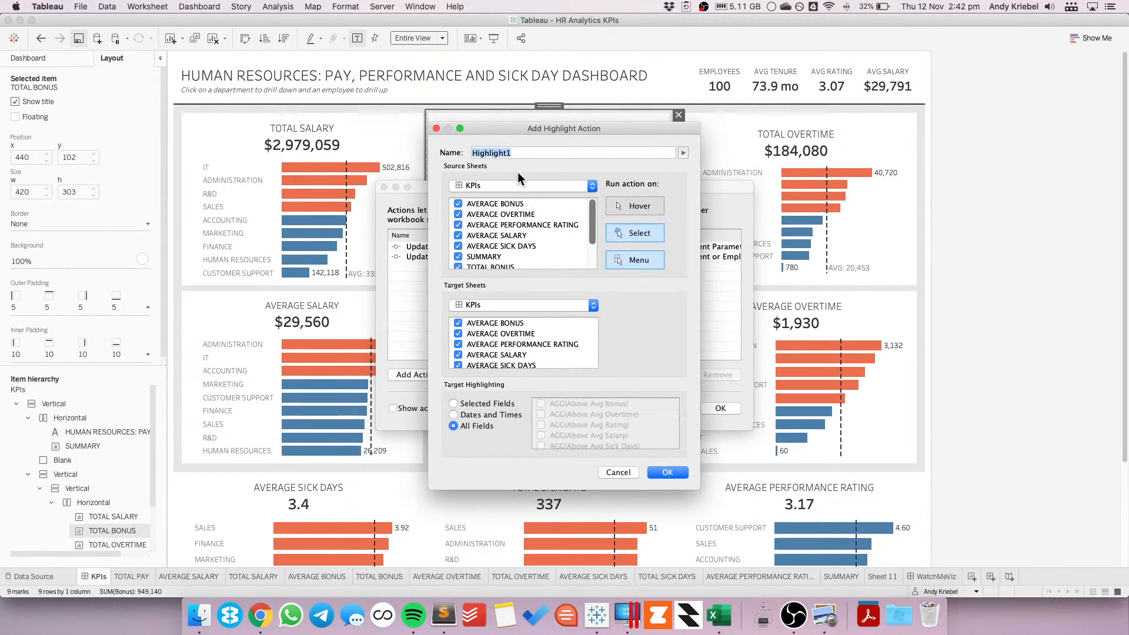
click(533, 153)
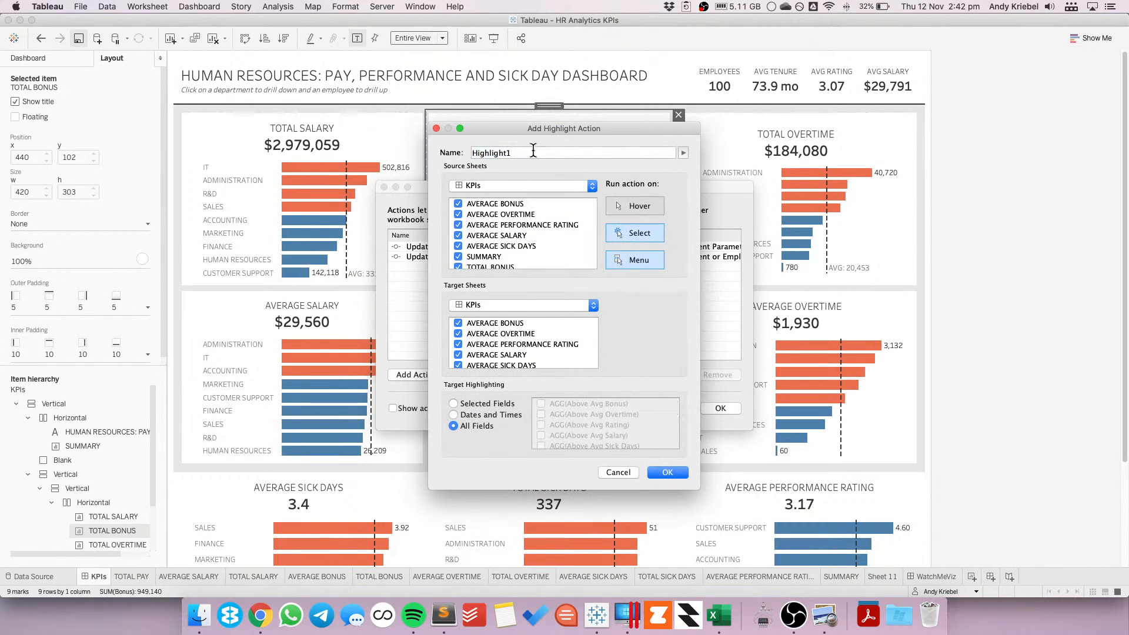
click(471, 405)
scroll(612, 444, down, 3)
click(541, 411)
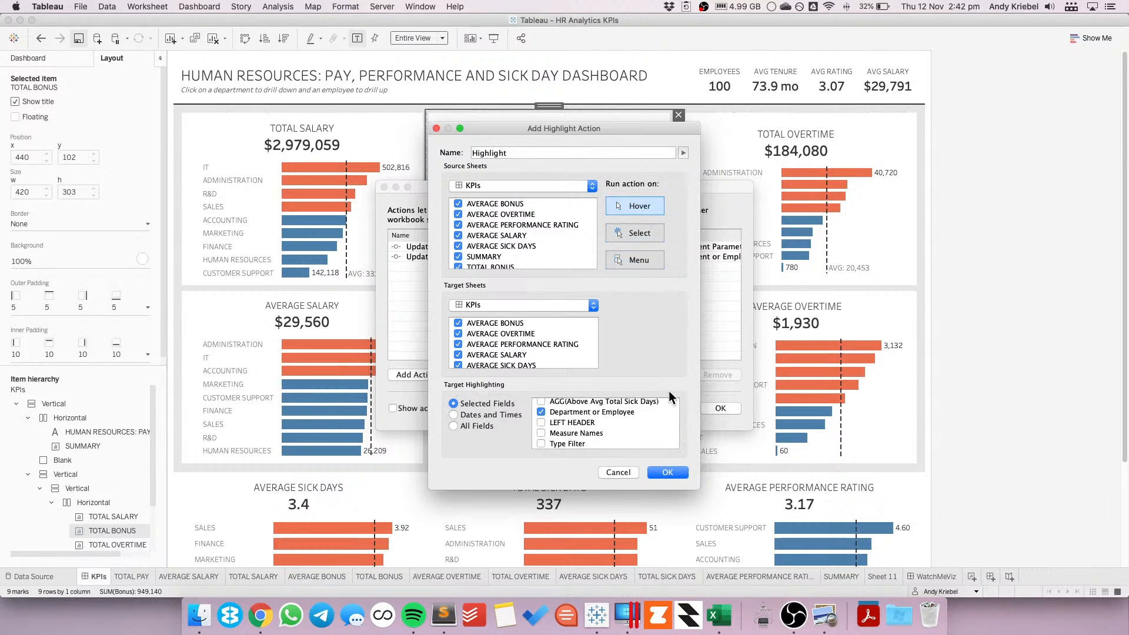
click(668, 472)
click(721, 409)
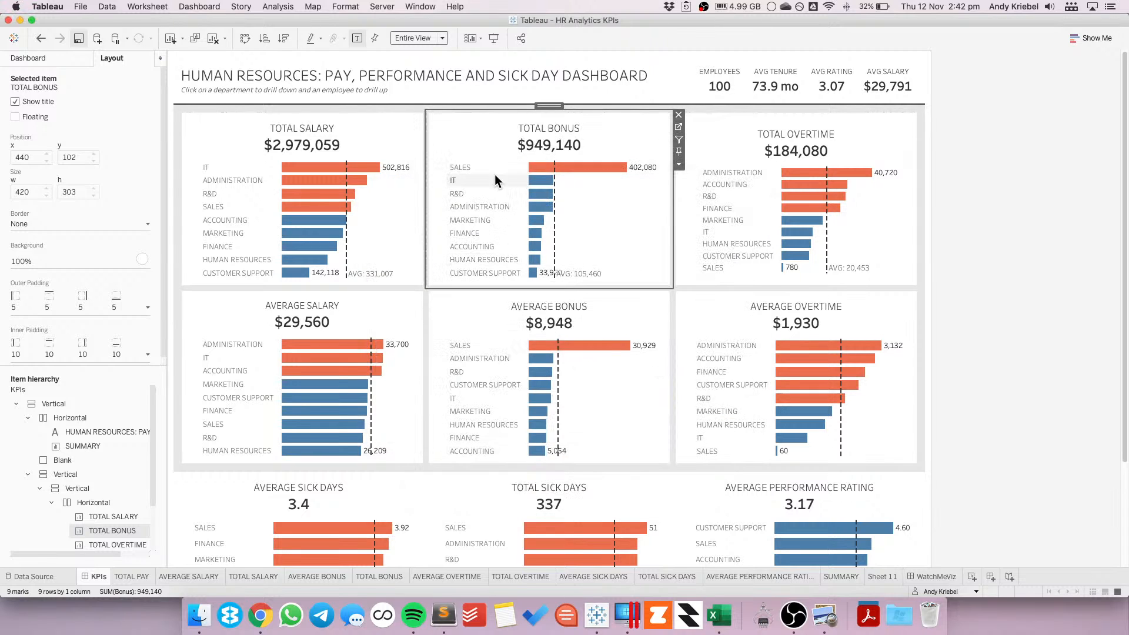
- Test the dashboard in presentation mode by drilling from the TOTAL BONUS chart into Marketing and Customer Support and back up
click(570, 170)
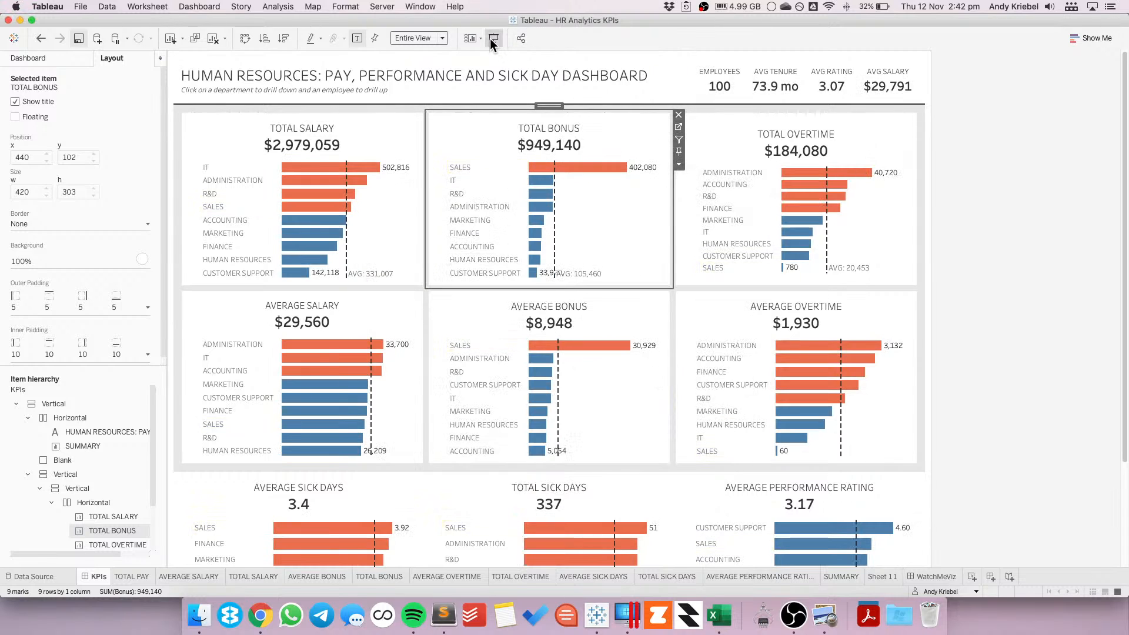
click(493, 38)
click(547, 175)
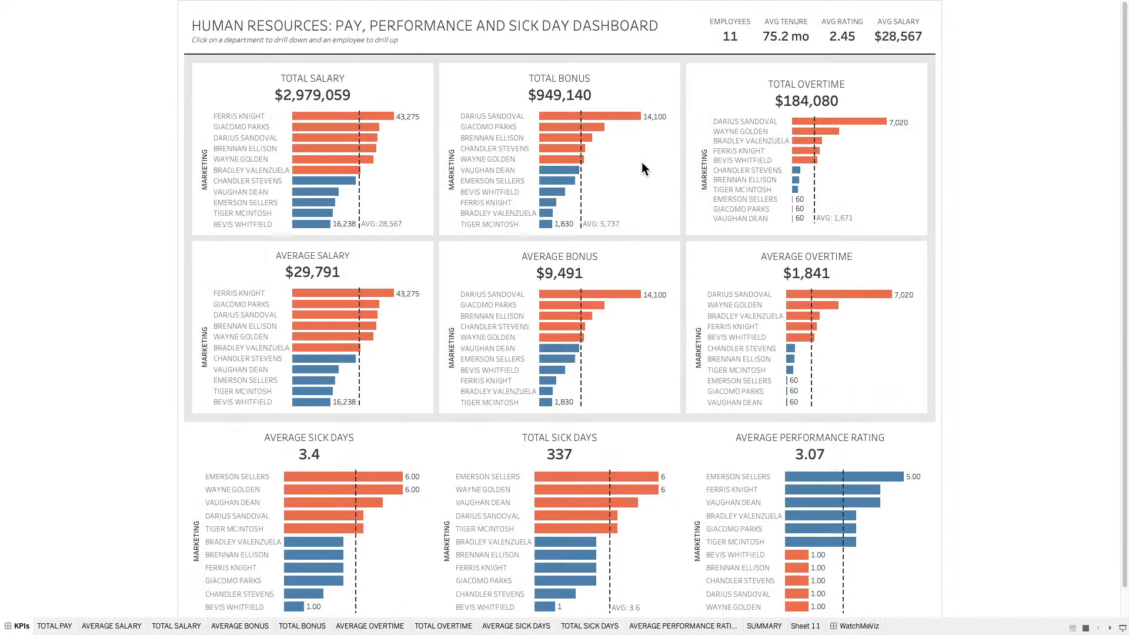
click(488, 170)
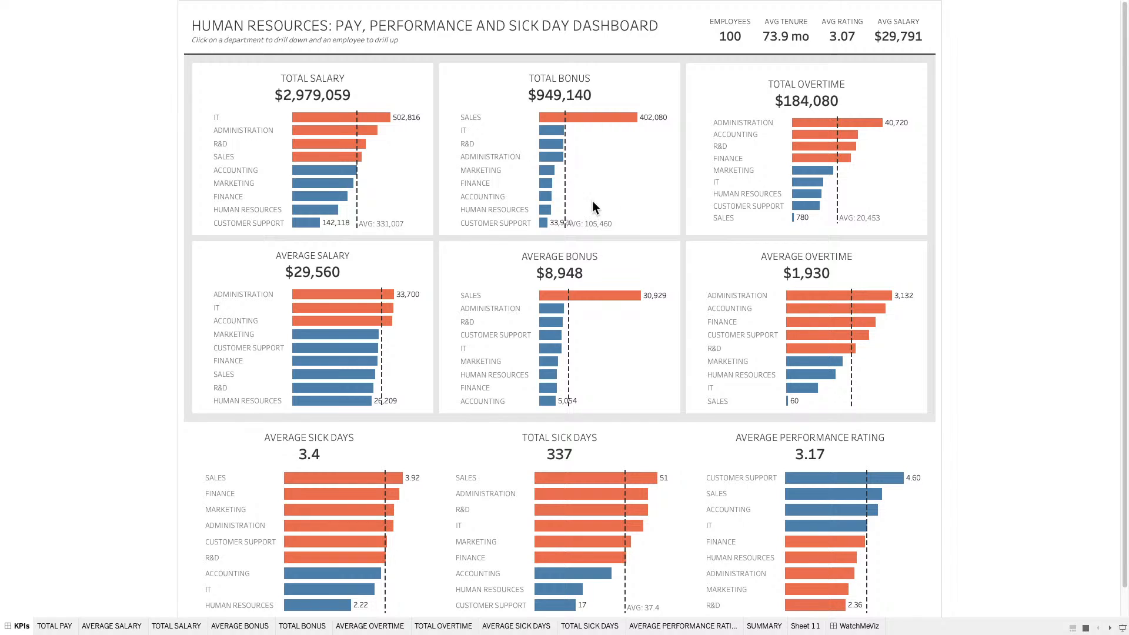
click(482, 224)
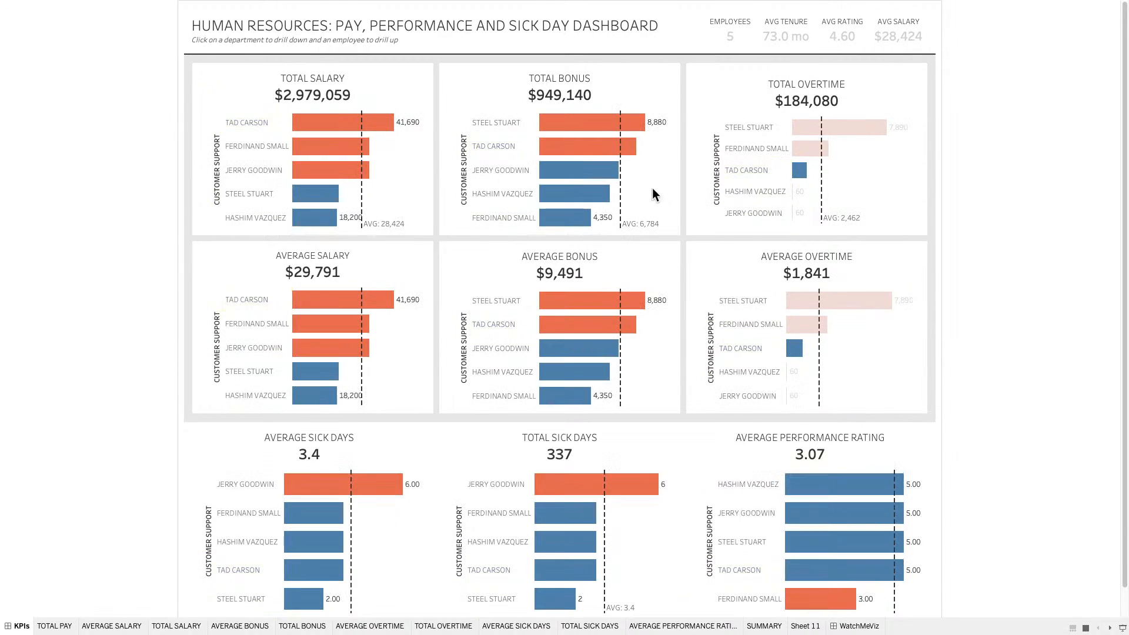
mouse_move(585, 175)
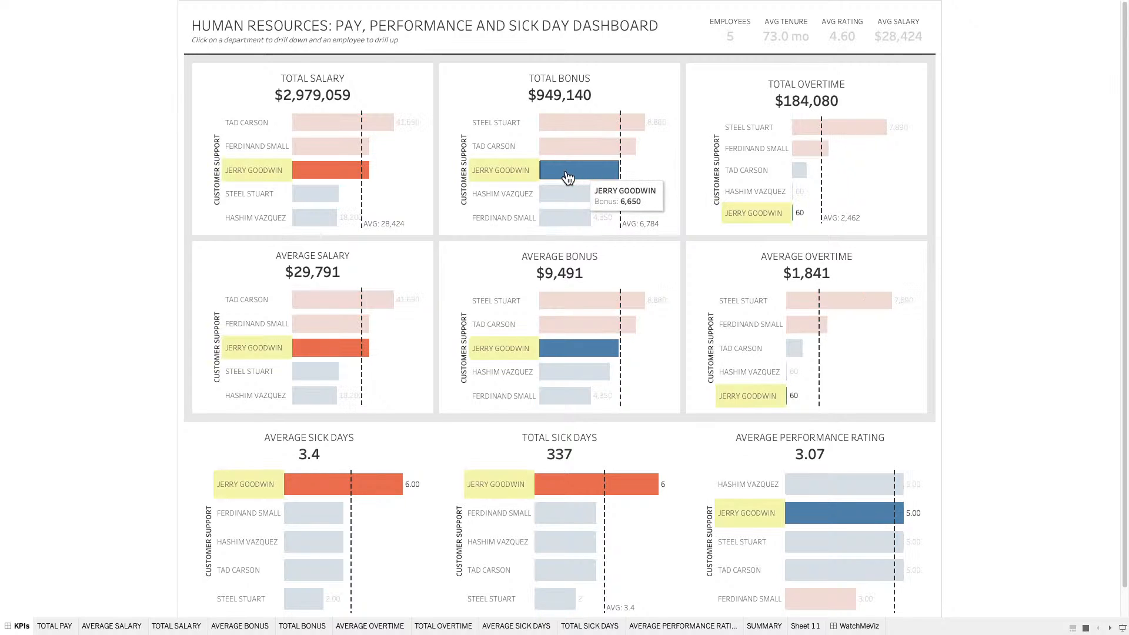
click(646, 175)
key(Escape)
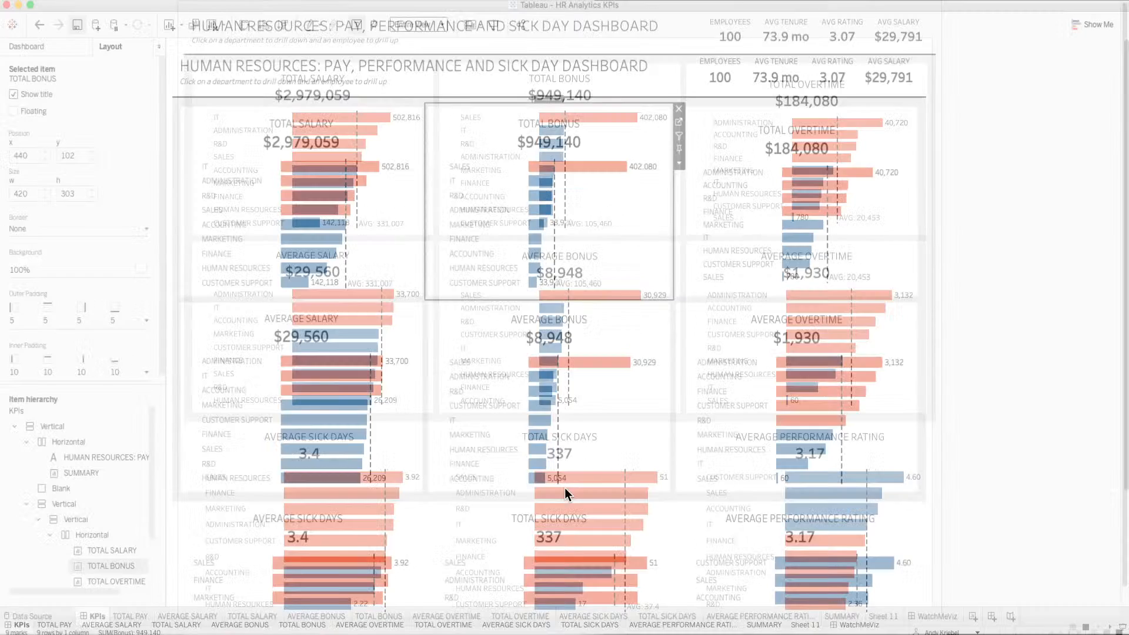
- Switch to Excel, examine the HR_analytics dashboard and the HR data sheet, and return to Tableau
click(720, 616)
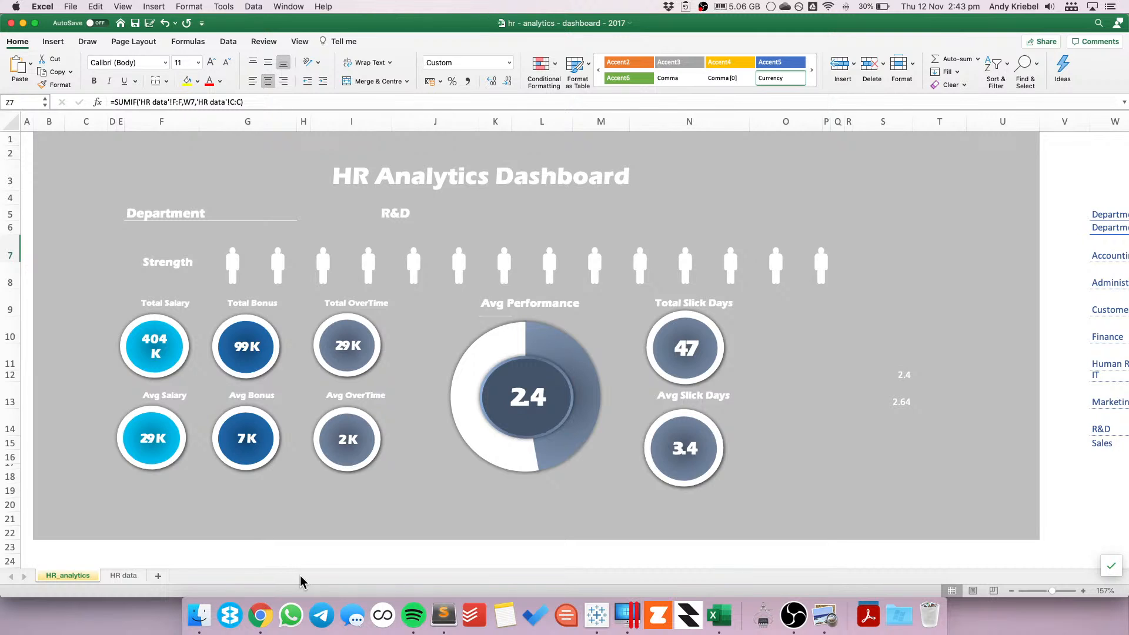
click(120, 576)
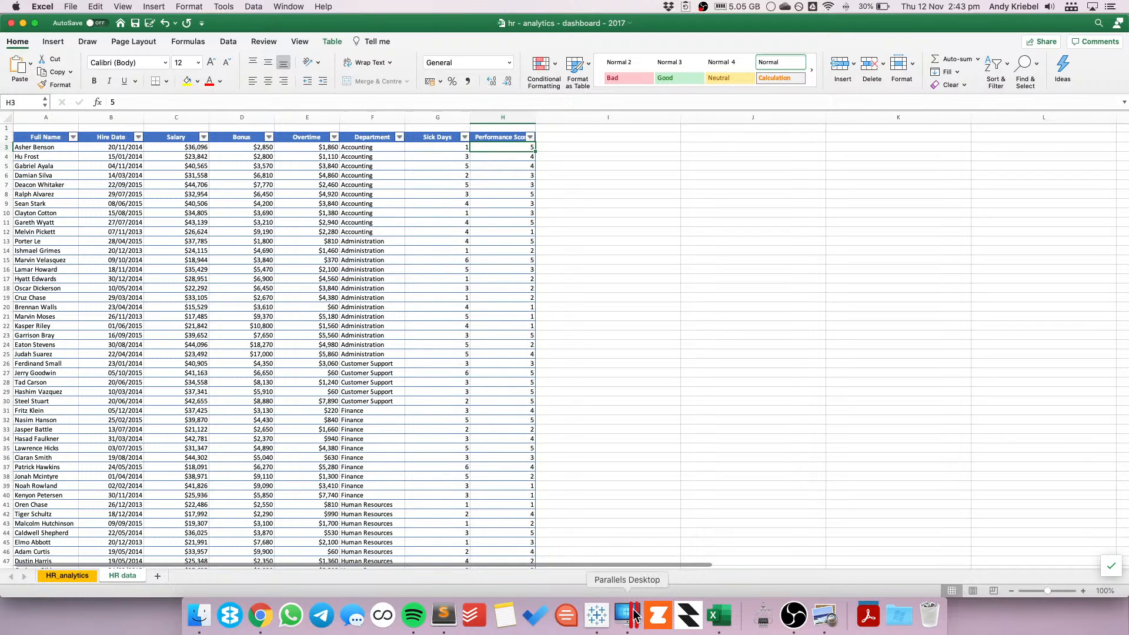
click(597, 616)
- Review the KPI worksheets from TOTAL PAY through the salary, bonus, overtime and sick day sheets to AVERAGE PERFORMANCE RATING
click(134, 575)
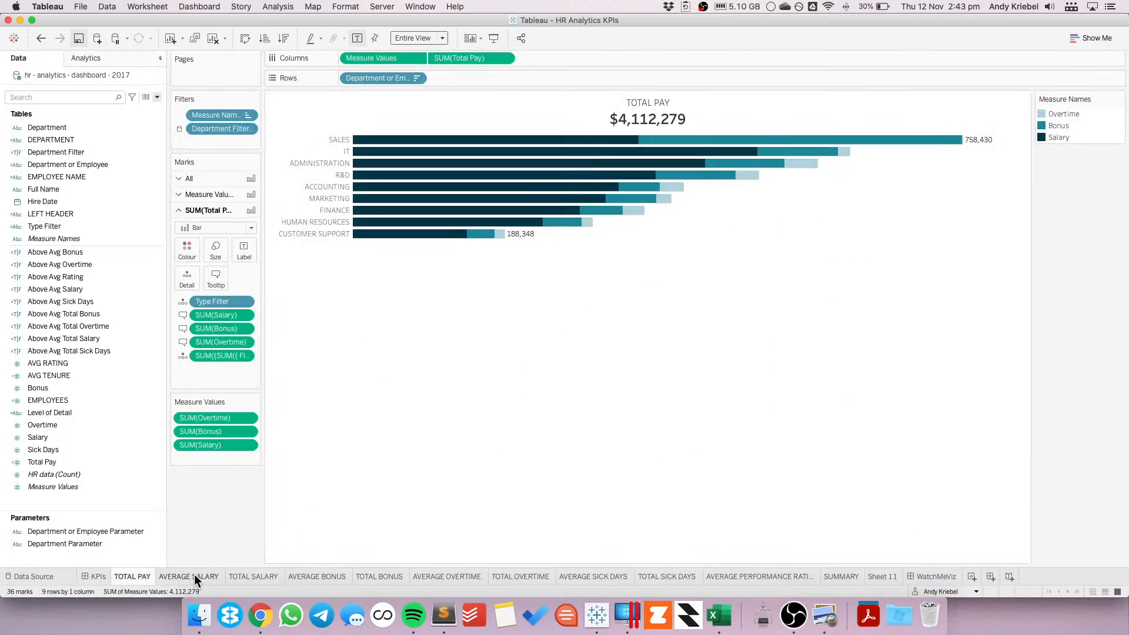
click(195, 574)
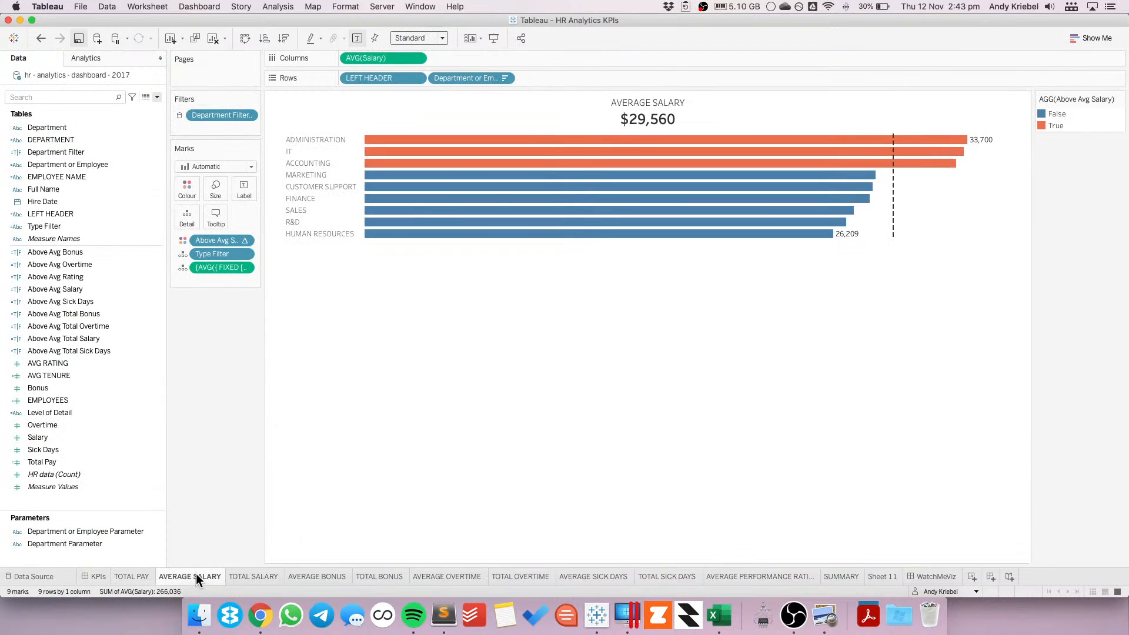
click(252, 574)
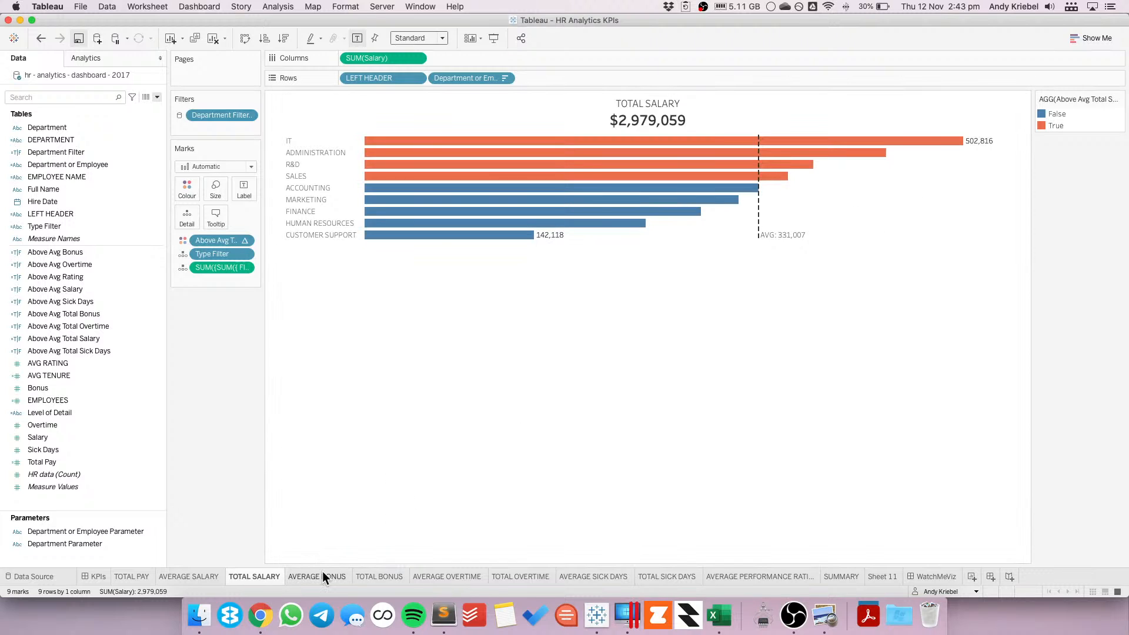
click(379, 576)
click(464, 578)
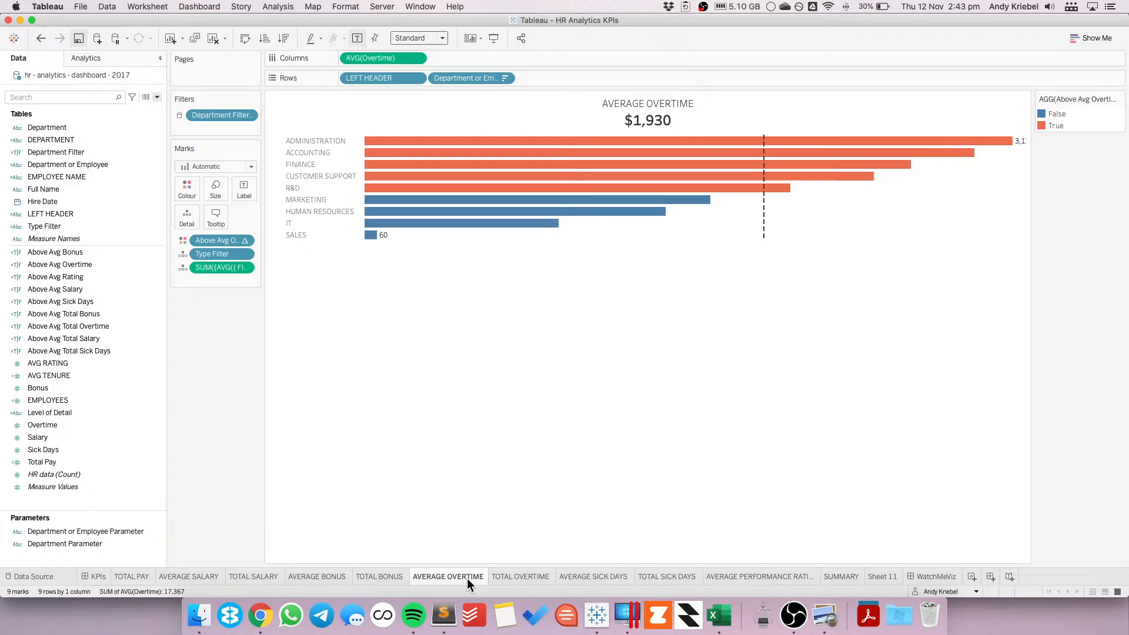
click(515, 577)
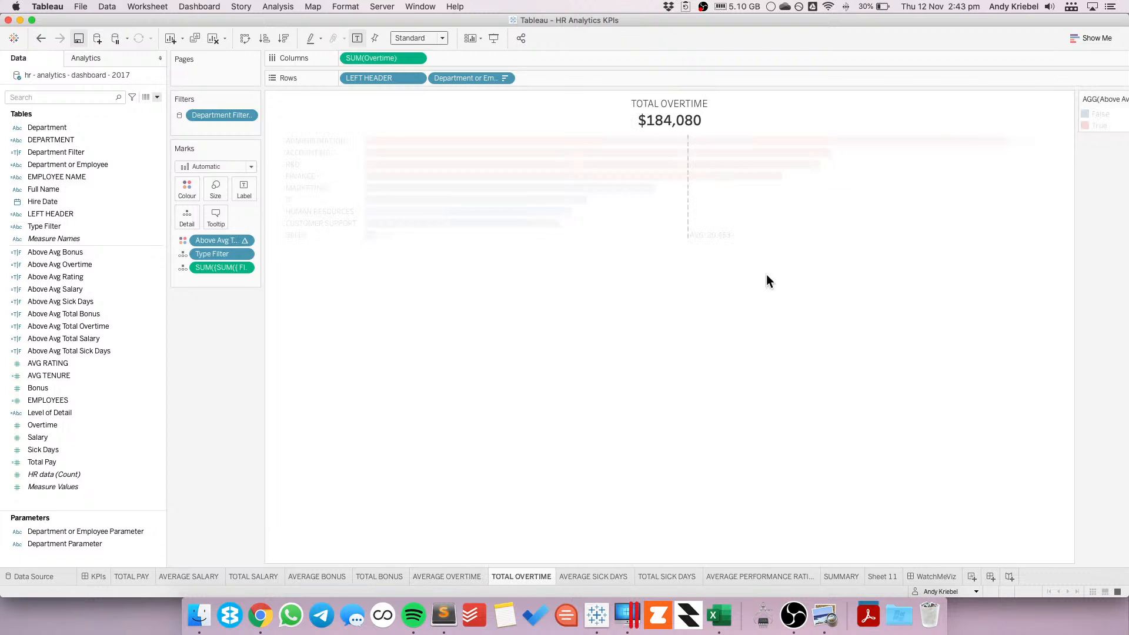
click(606, 576)
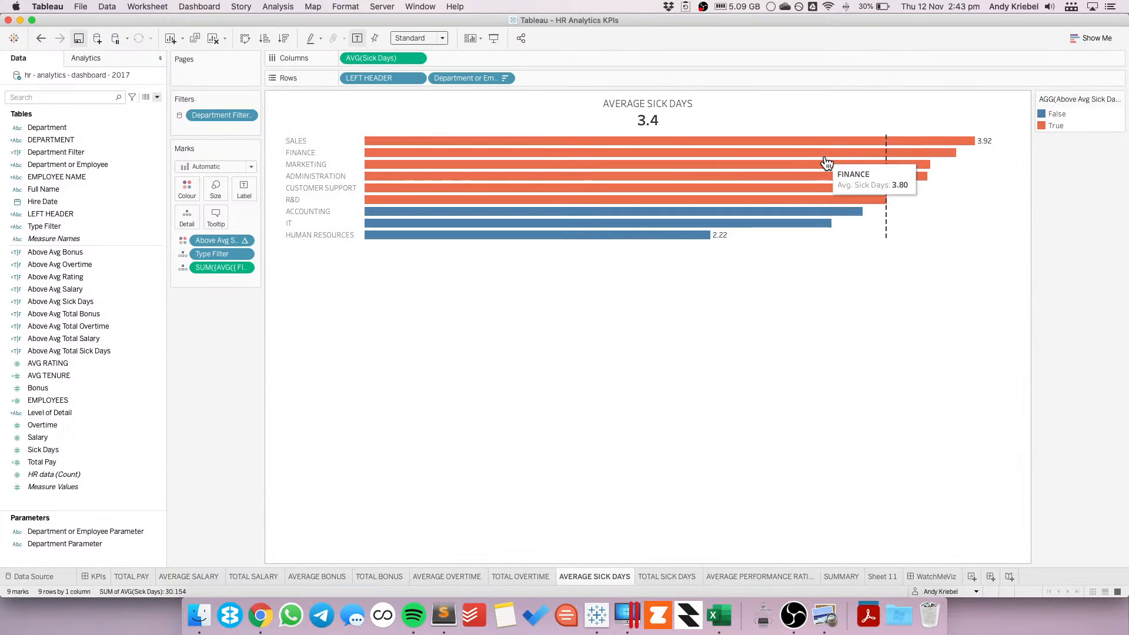
click(655, 578)
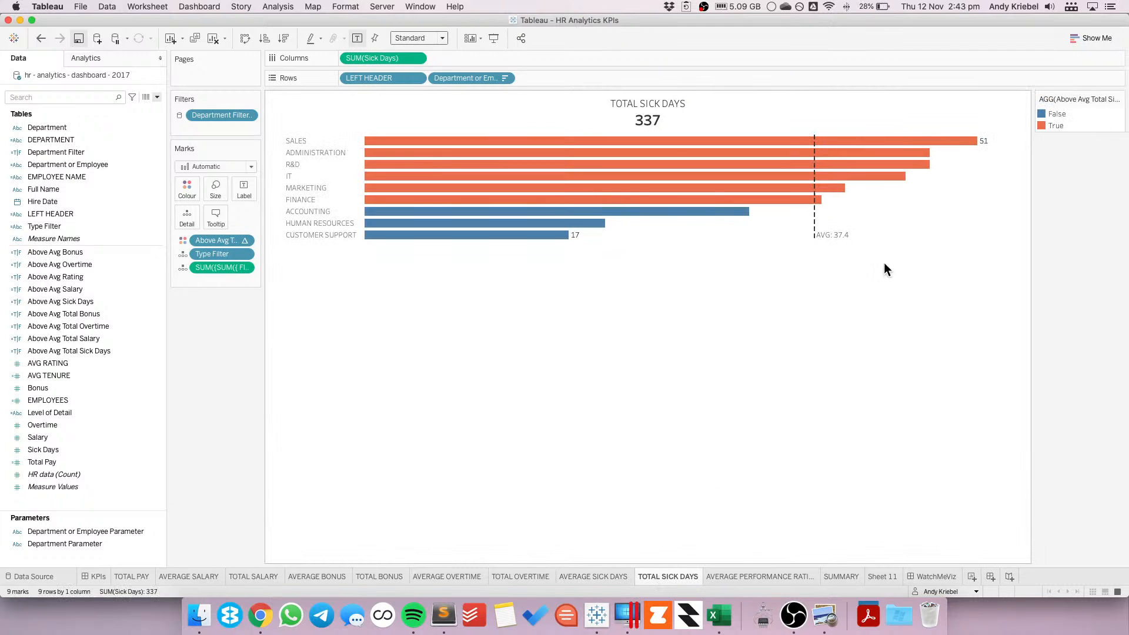
click(786, 575)
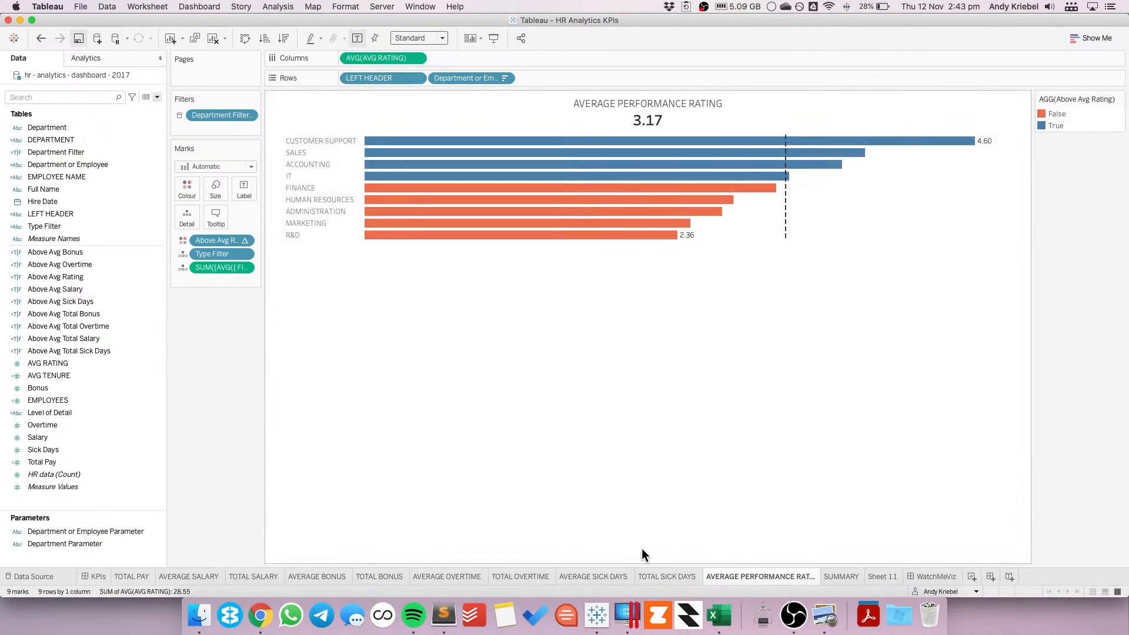
- Rename the AVERAGE OVERTIME worksheet as AVERAGE OVERTIME PAY
click(447, 576)
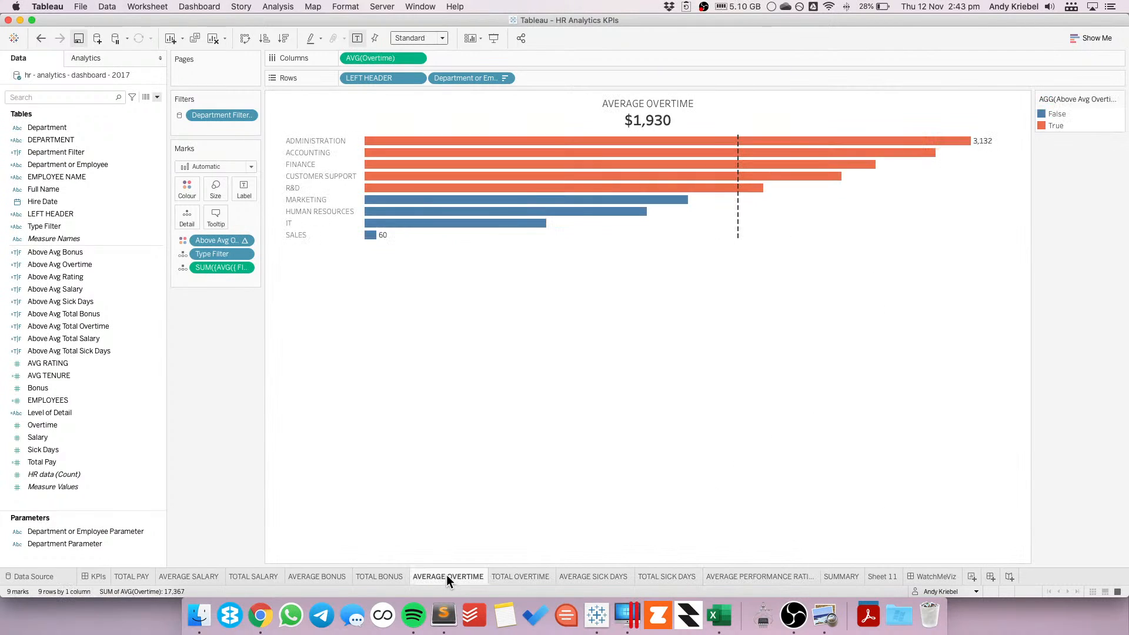
double_click(657, 102)
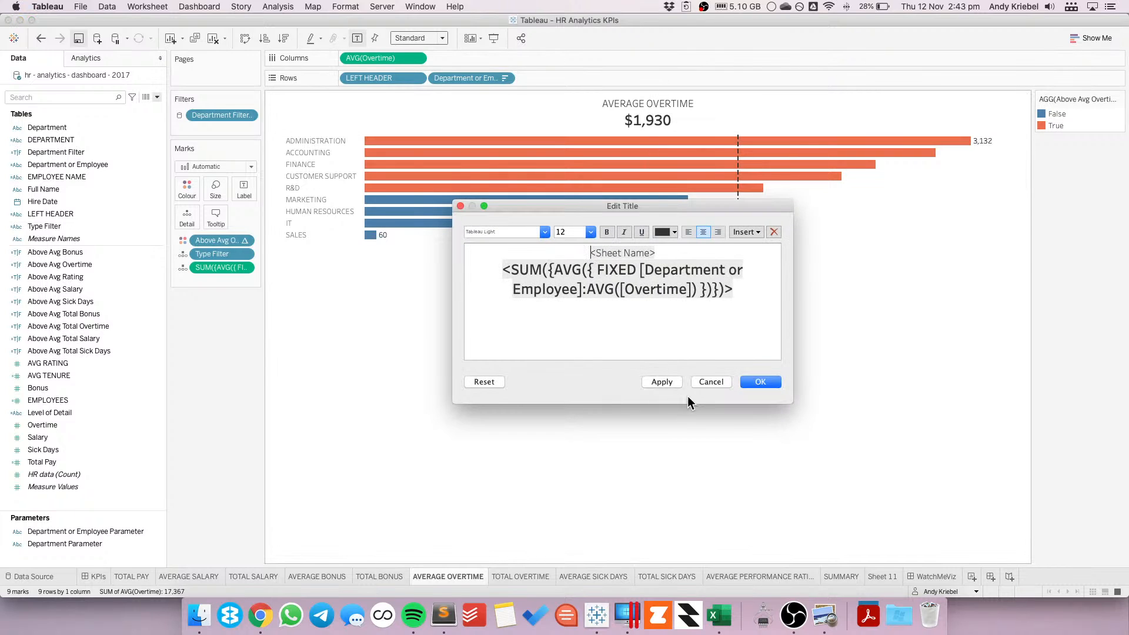
click(708, 382)
double_click(453, 577)
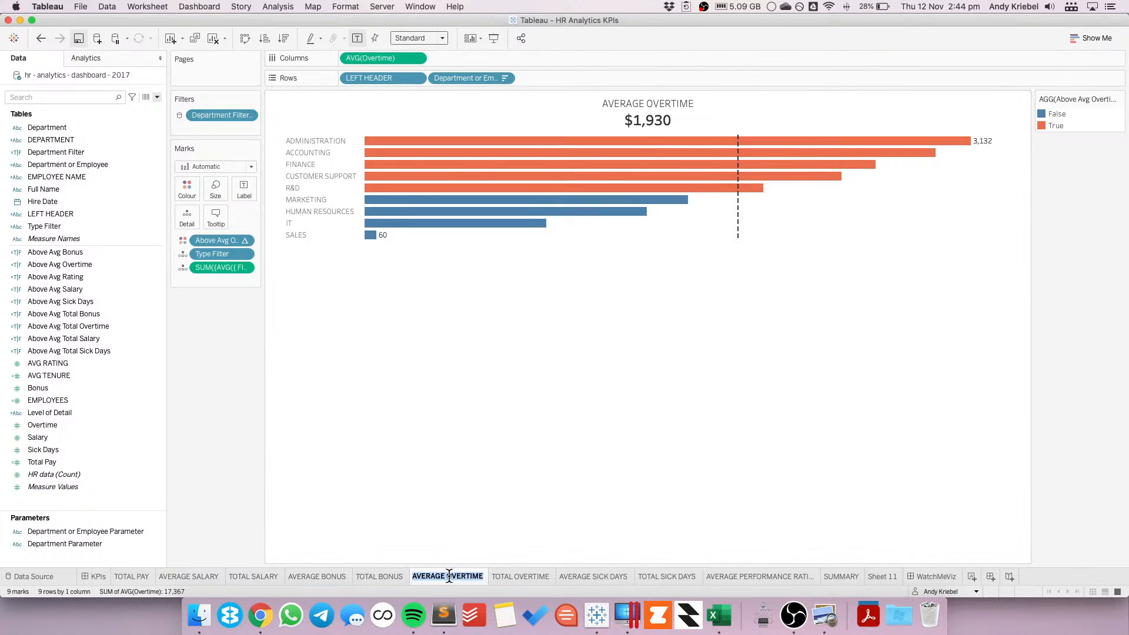
key(Right)
text(PAY)
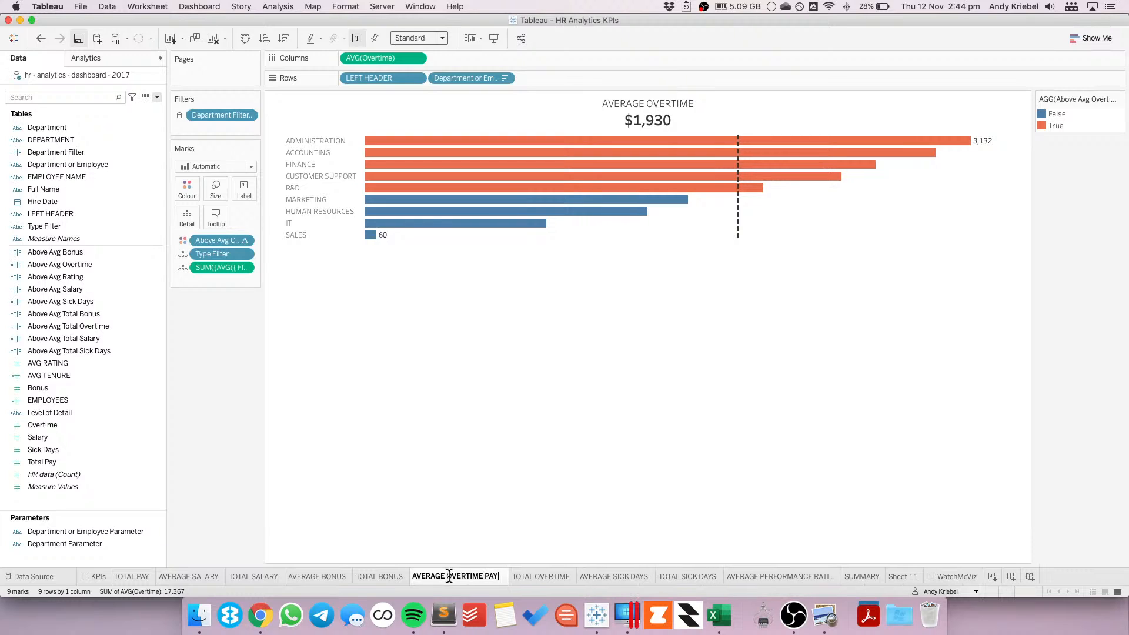
key(Return)
- Rename the TOTAL OVERTIME worksheet as TOTAL OVERTIME PAY
click(544, 579)
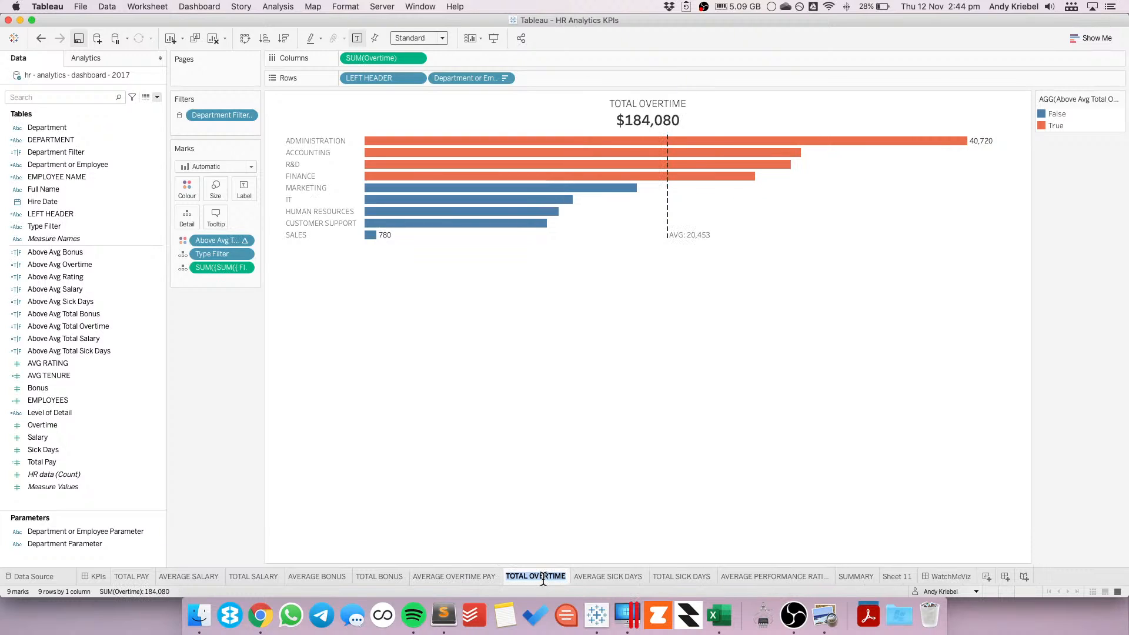
double_click(545, 578)
key(Right)
text(PAY)
key(Return)
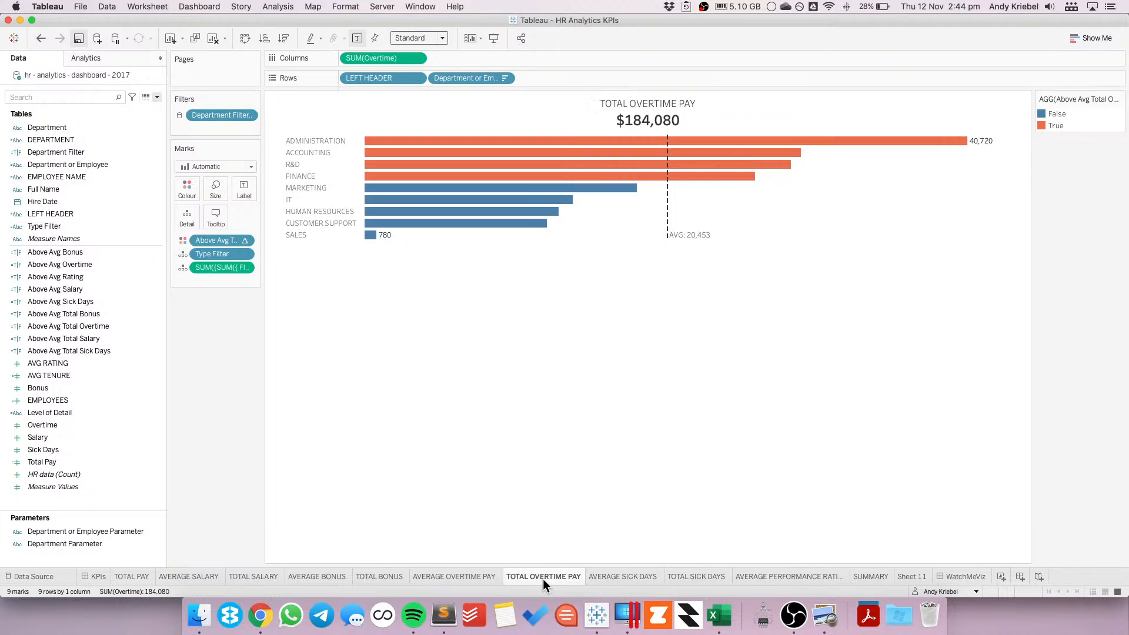
- Review the AVERAGE PERFORMANCE RATING and SUMMARY worksheets, and open the WatchMeViz dashboard
click(771, 576)
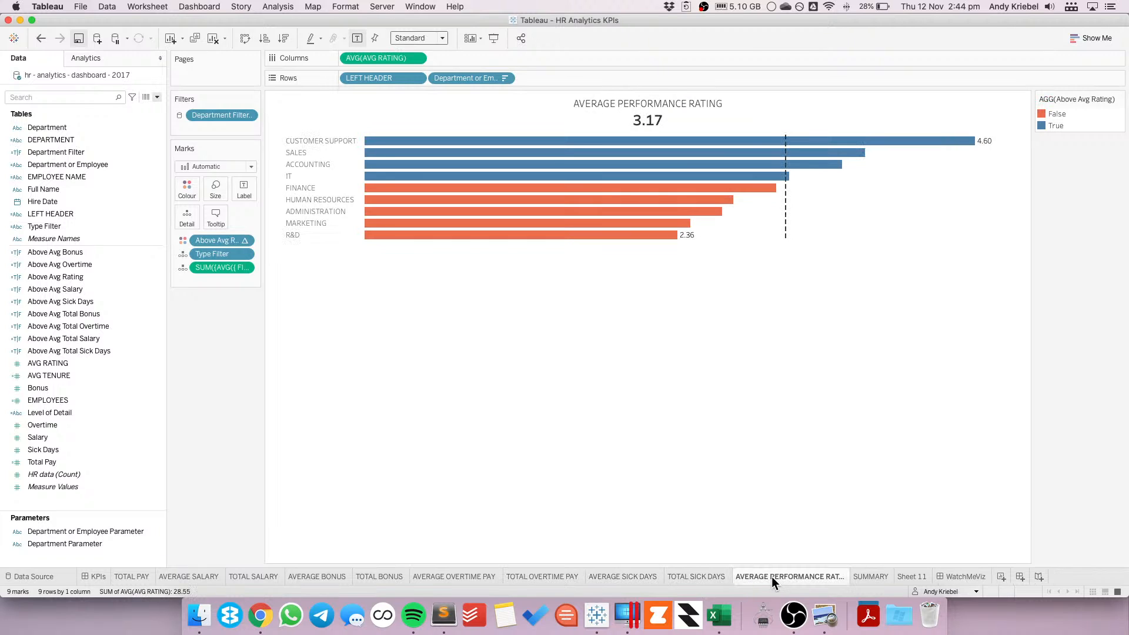
click(875, 577)
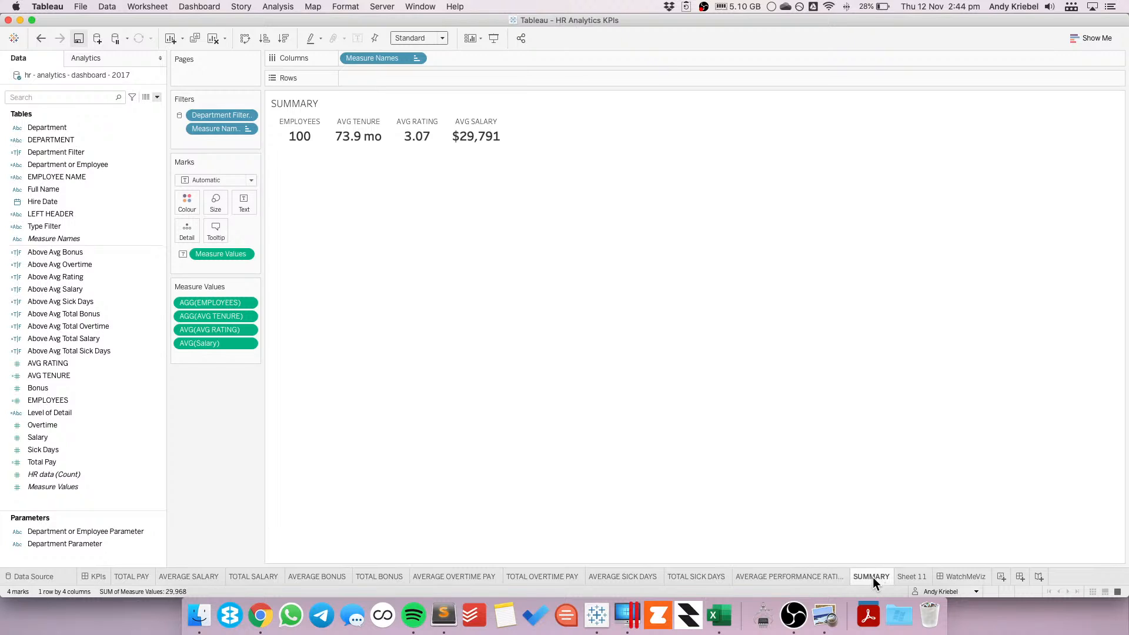
click(961, 580)
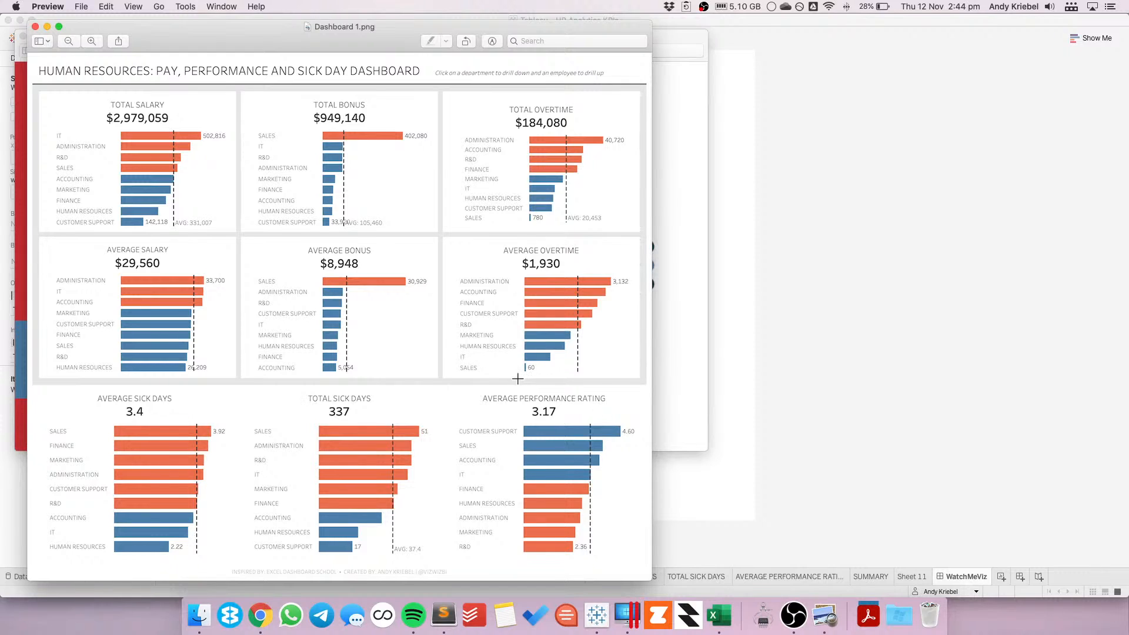
- Open the wireframe image Screenshot 2020-11-12 at 1.38.28 pm from Finder's recent files and move its window clear of the other images
click(210, 622)
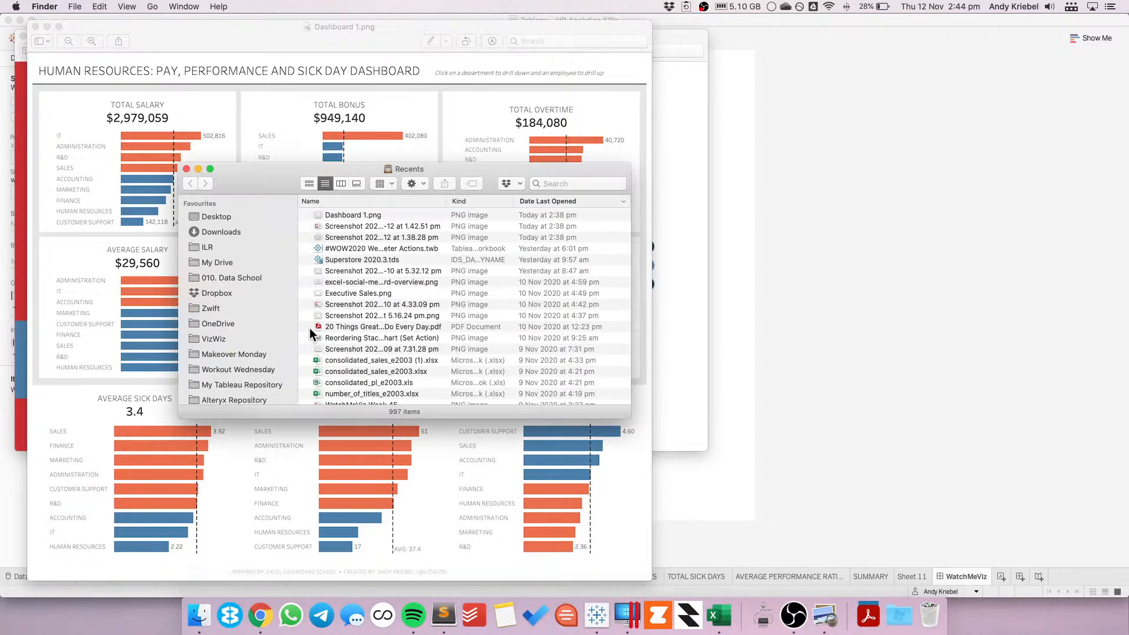
double_click(336, 239)
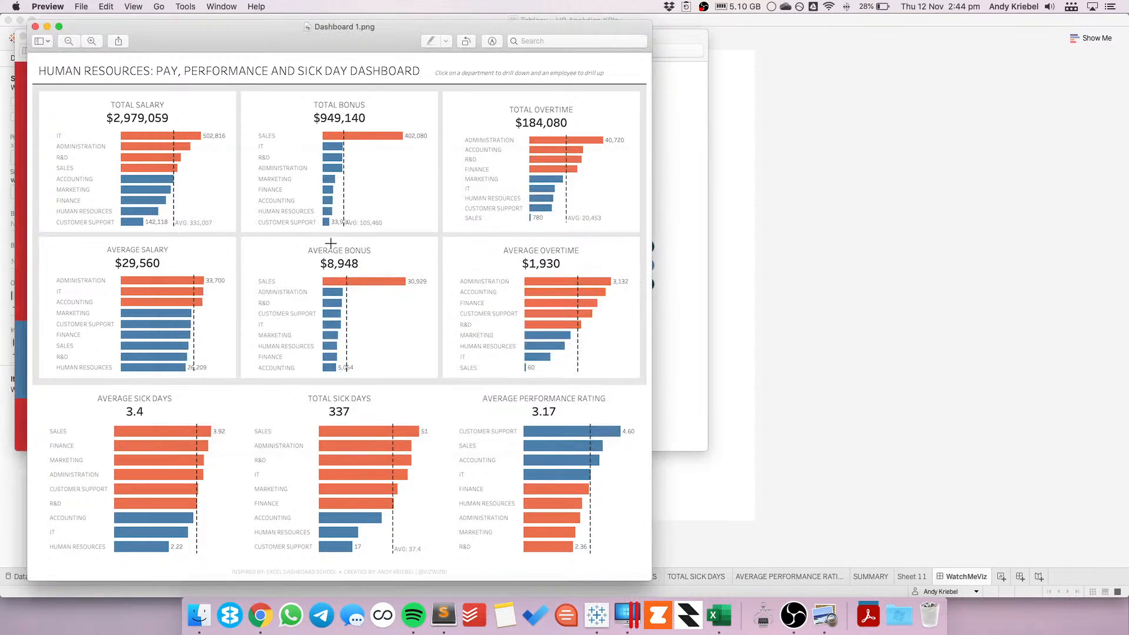
drag(344, 34, 604, 131)
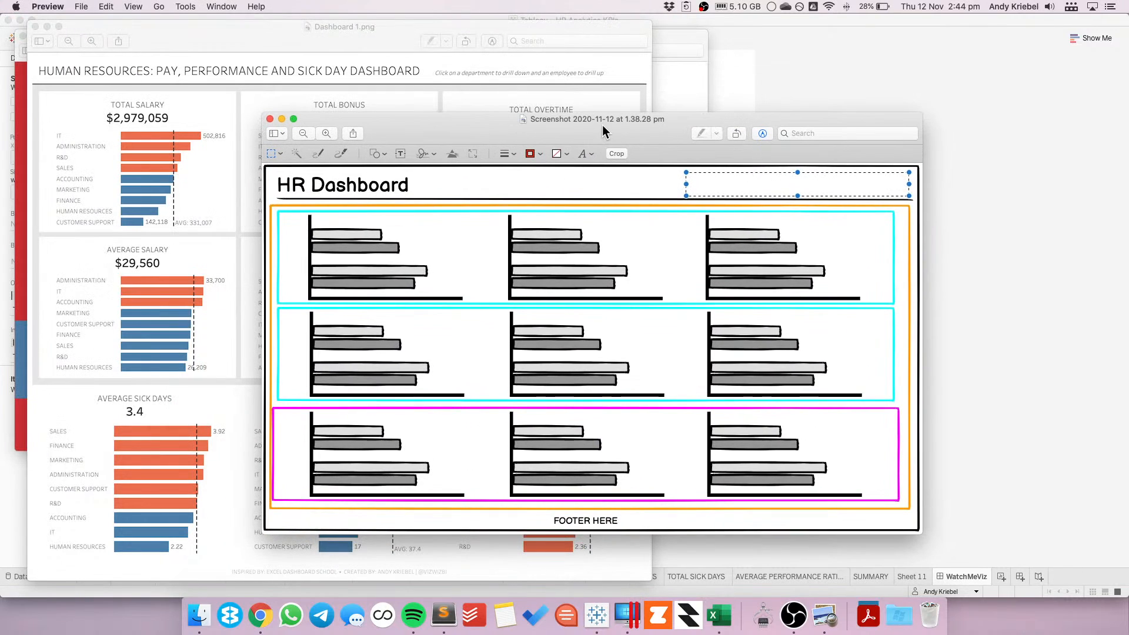
- Close the two other open images and the Finder window, keeping the HR Dashboard wireframe open, and return to Tableau
click(38, 27)
click(23, 37)
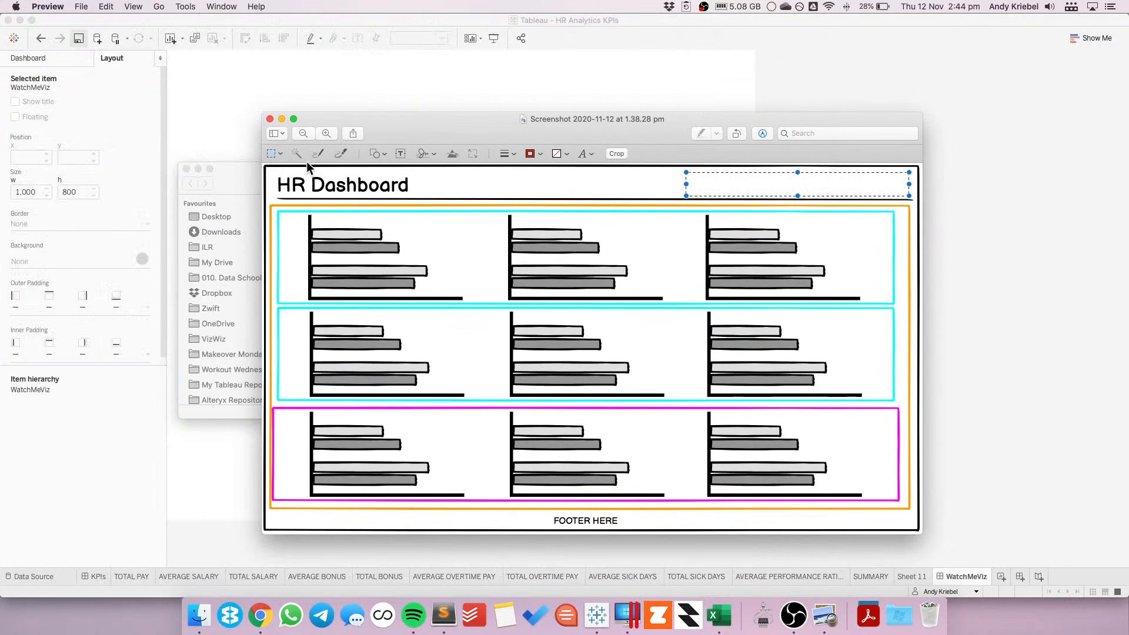
drag(422, 129, 371, 100)
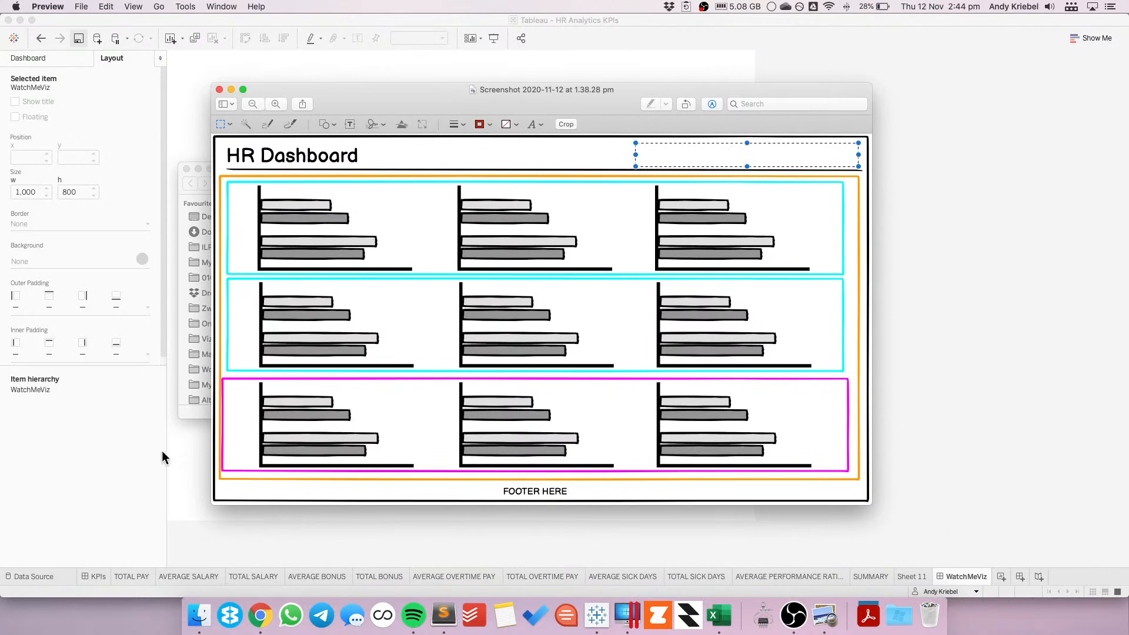
click(193, 413)
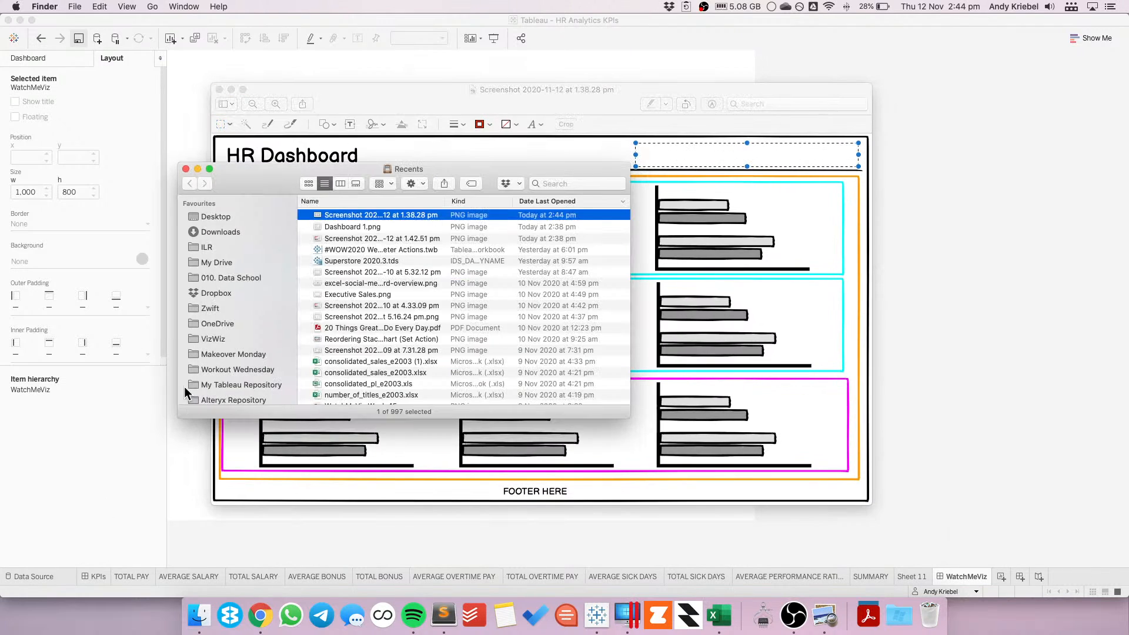
click(185, 169)
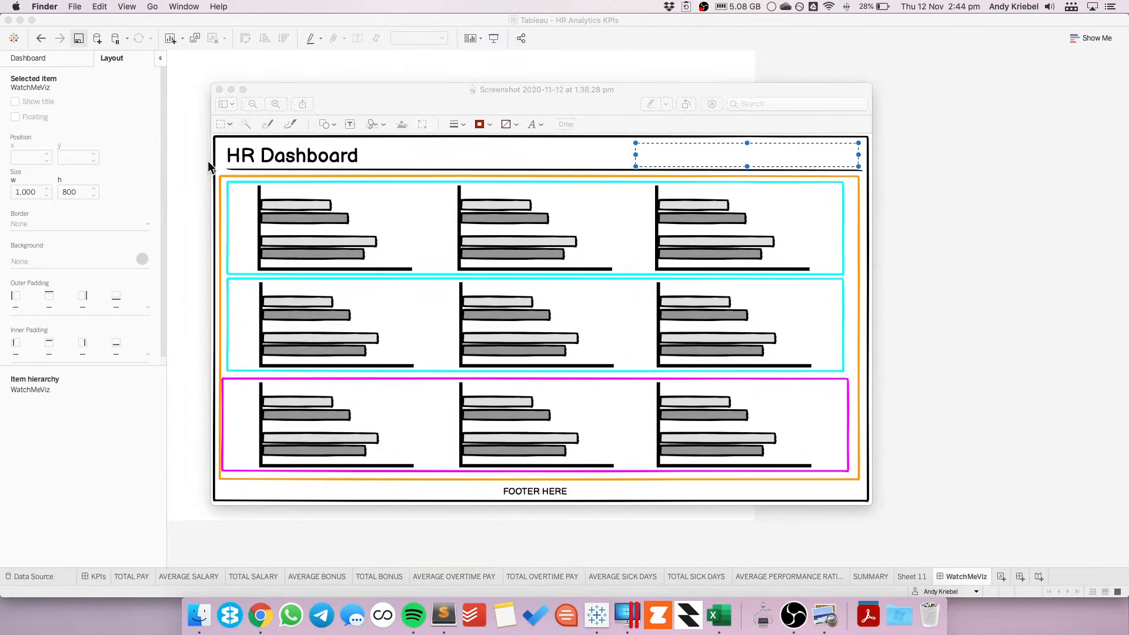
click(971, 335)
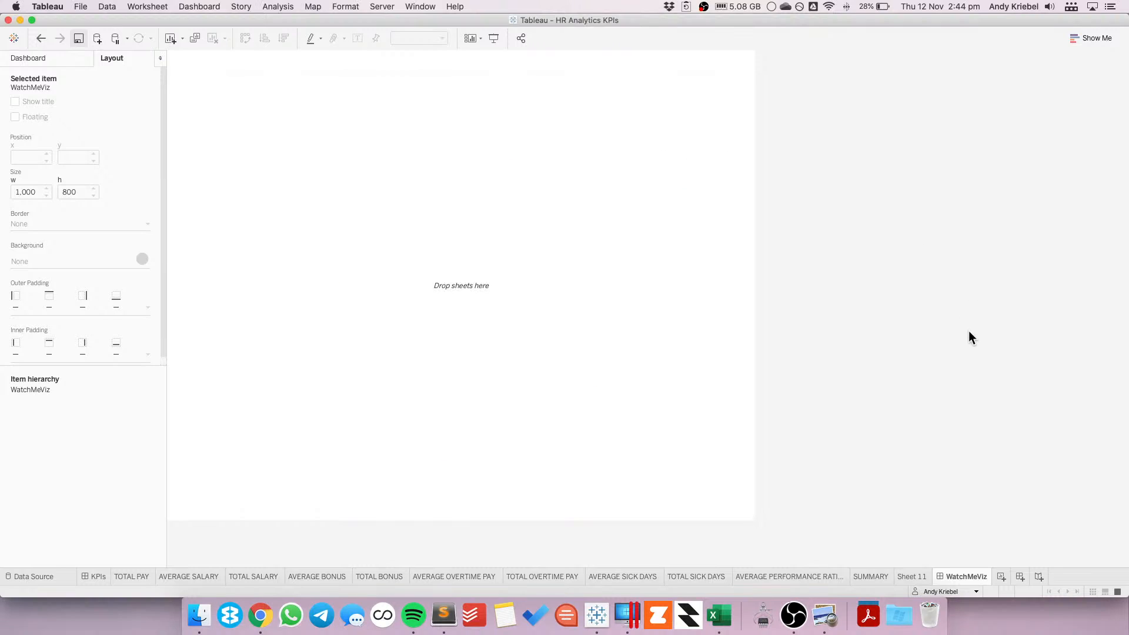
- Add a floating vertical container to the WatchMeViz dashboard and set its position to x 0, y 0
click(32, 56)
click(118, 532)
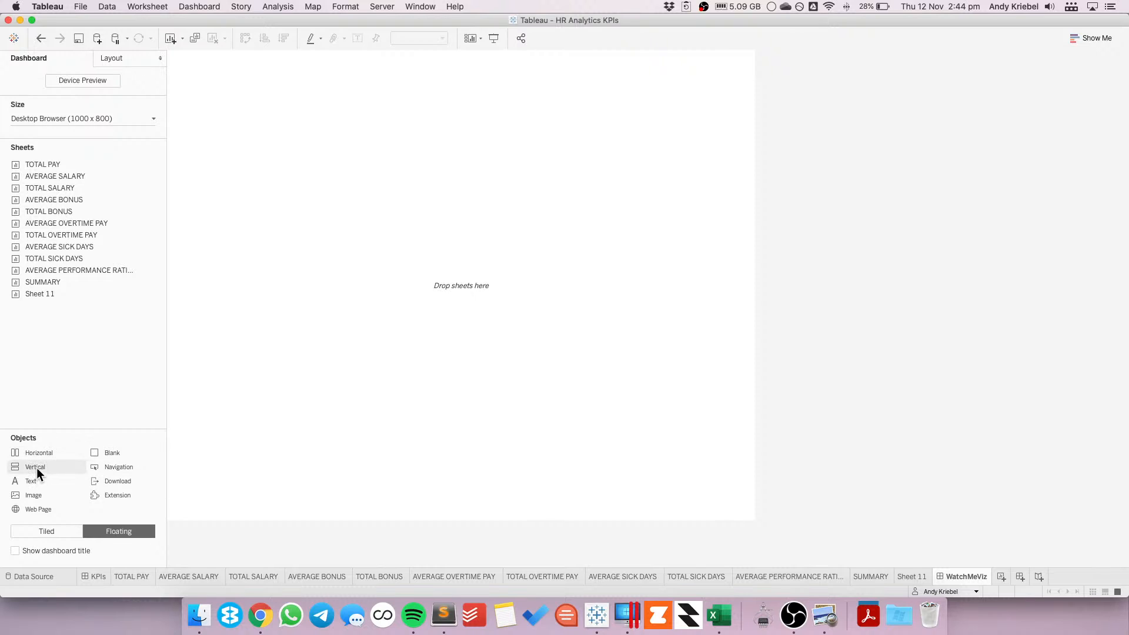
drag(37, 468, 171, 51)
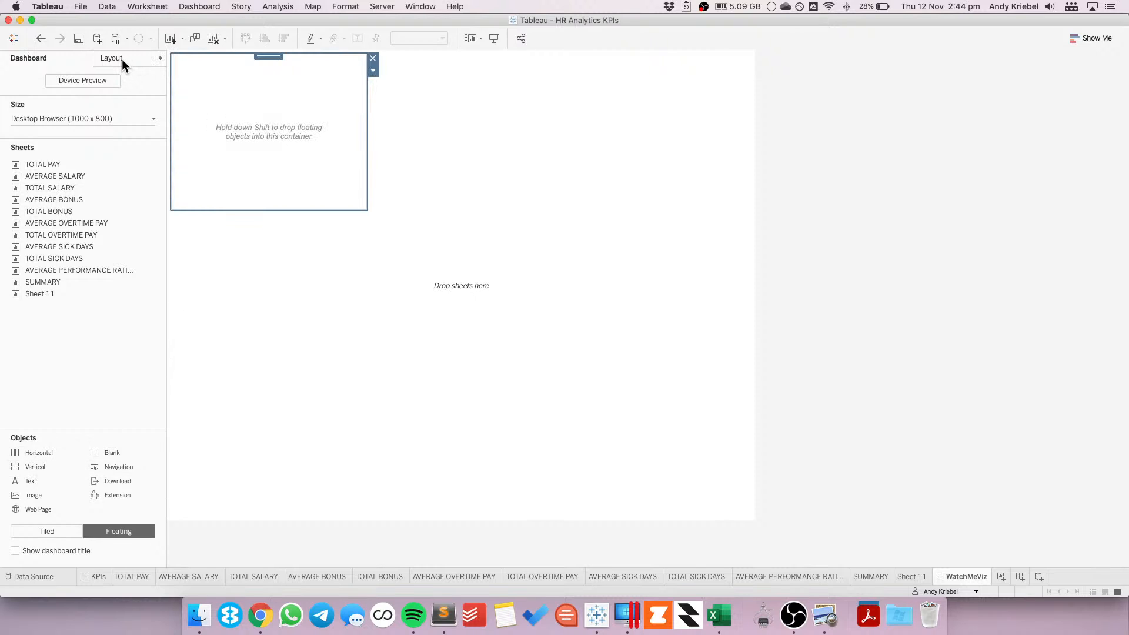
click(122, 59)
drag(36, 158, 2, 157)
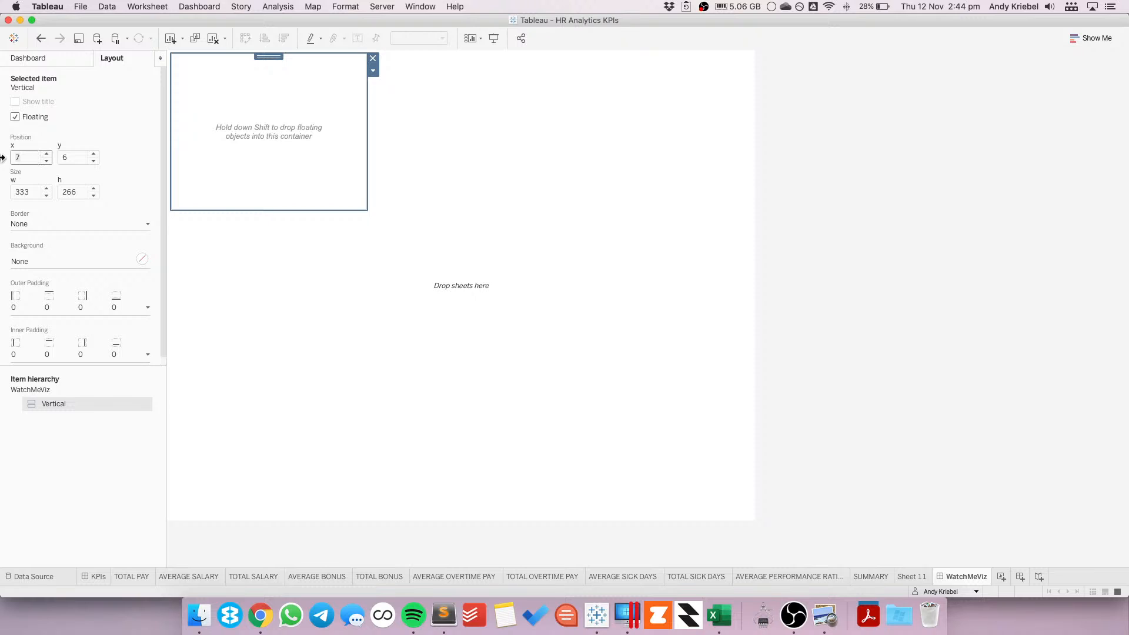
text(0)
key(Tab)
text(0)
key(Tab)
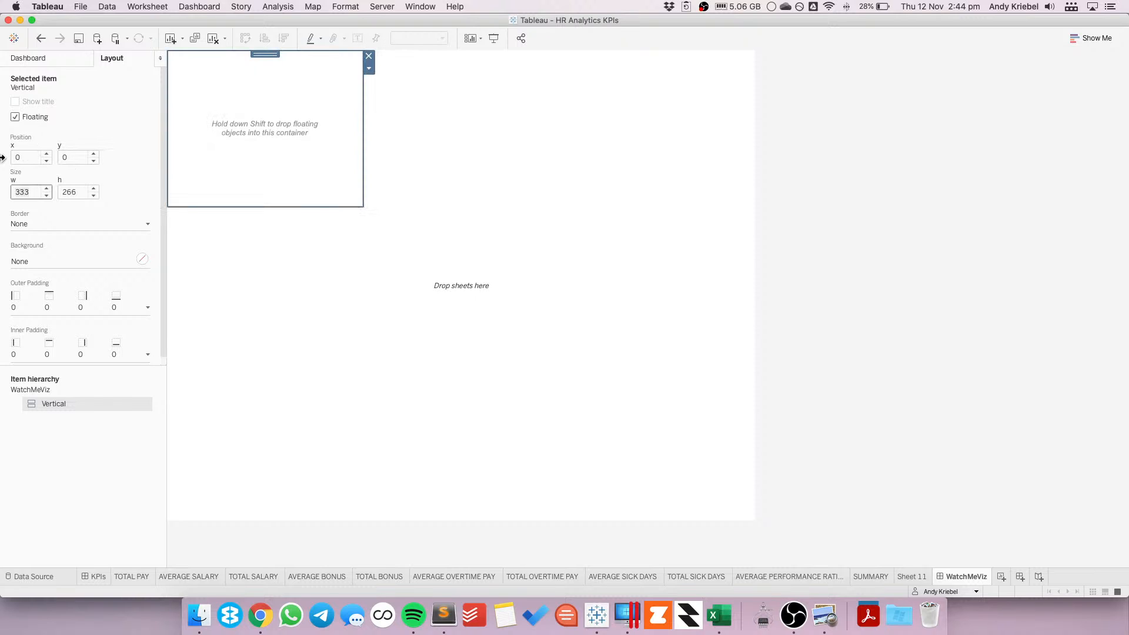
- Set the vertical container's size to 1,000 wide by 800 high
text(100)
key(Tab)
key(shift+Tab)
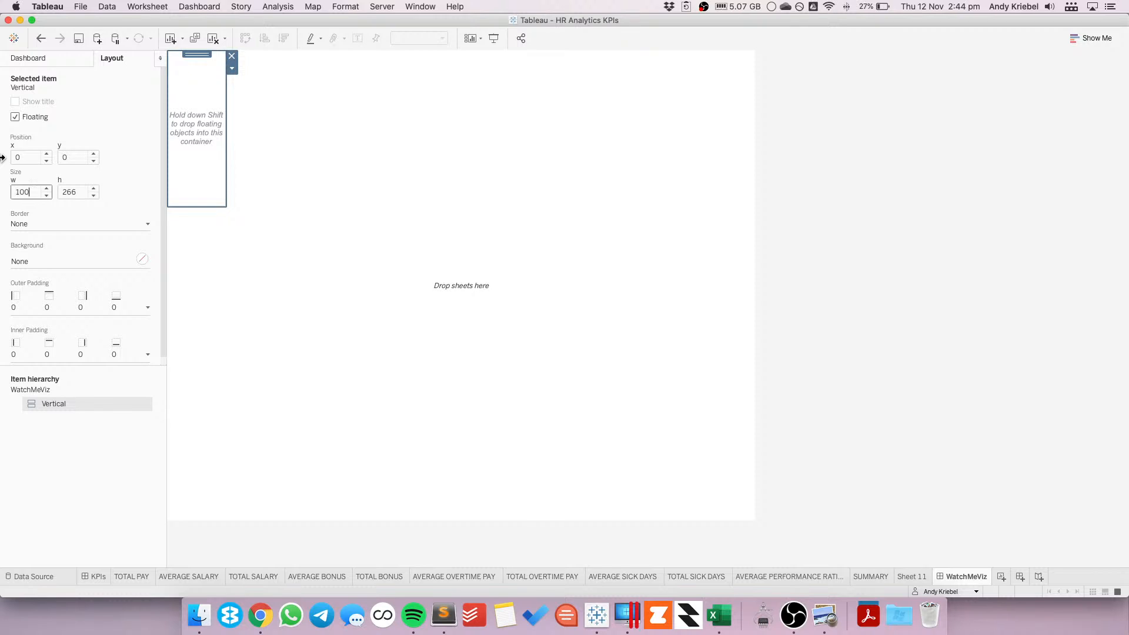
key(Tab)
text(800)
key(Tab)
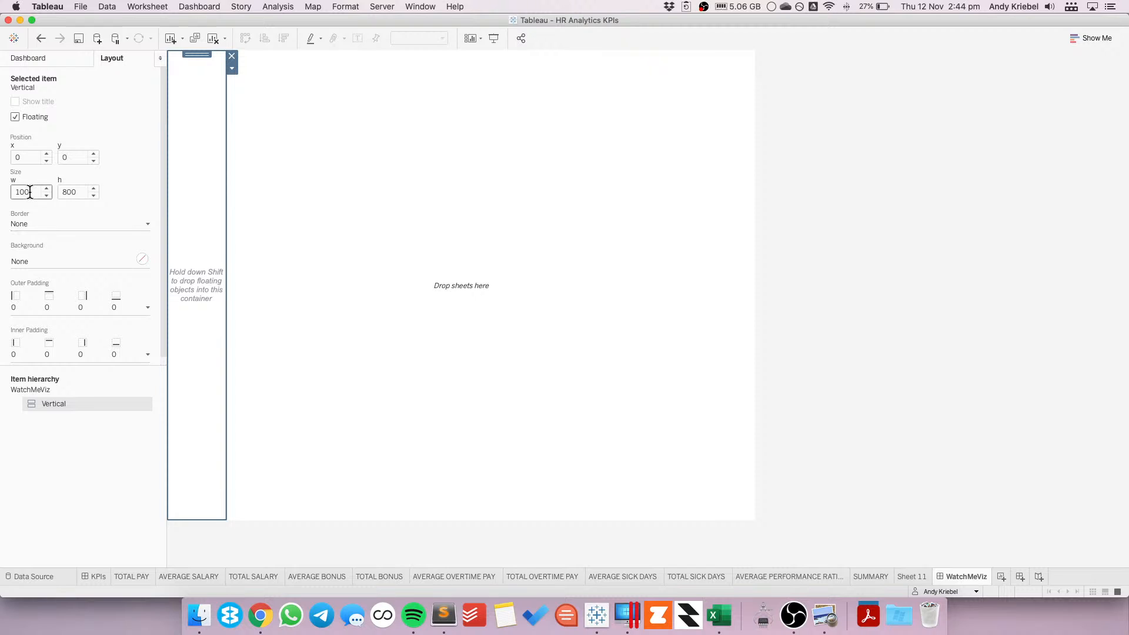
text(0)
key(Tab)
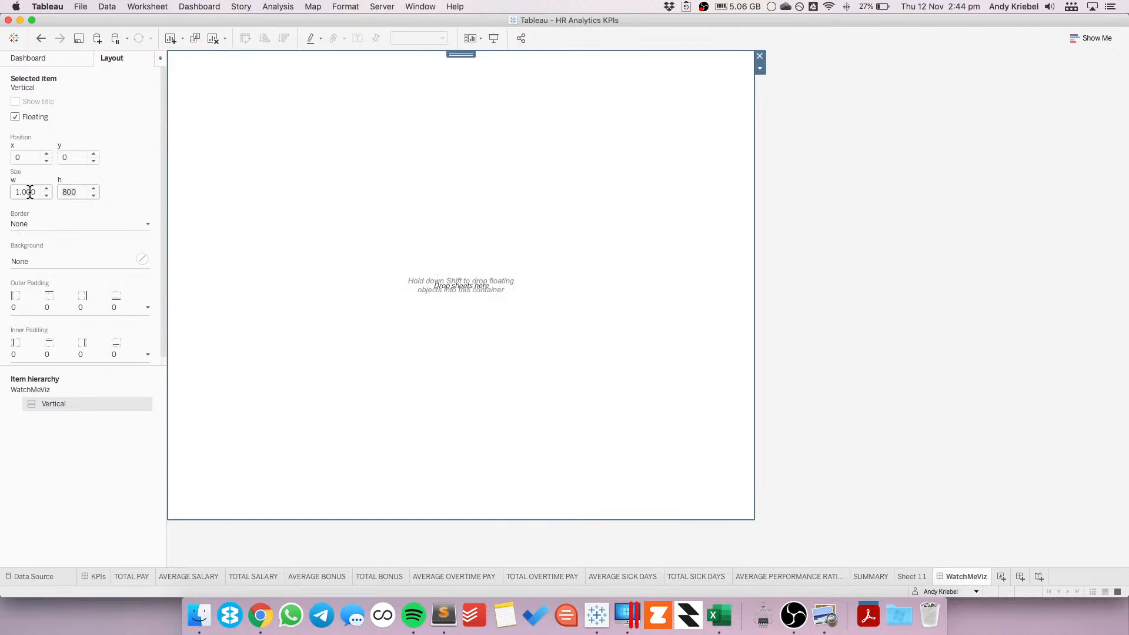
- Set the dashboard's fixed width to 1200 px and widen the vertical container to 1,200 to match
click(52, 54)
click(87, 122)
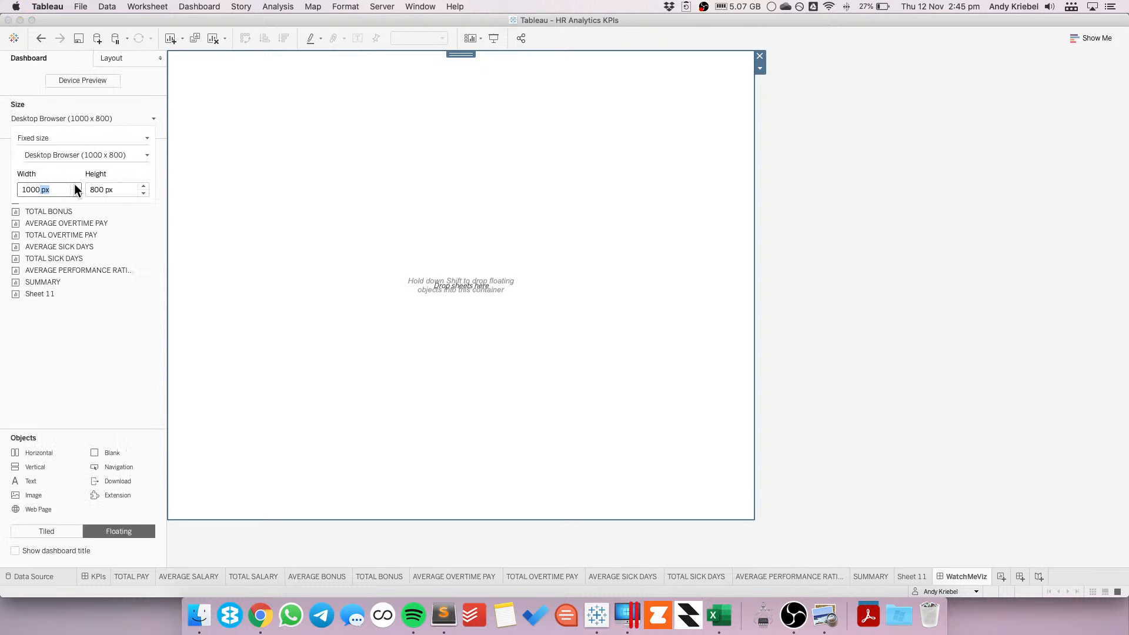
text(1200)
key(Tab)
click(112, 58)
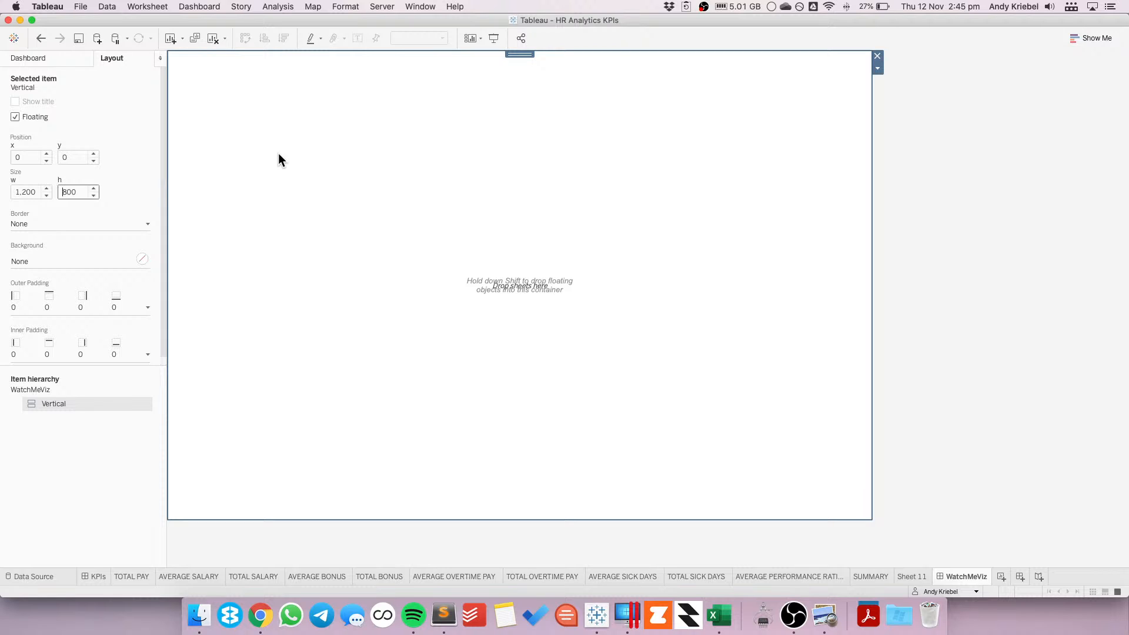
- Switch new dashboard objects to tiled placement and check the vertical container in the item hierarchy
click(48, 56)
click(53, 532)
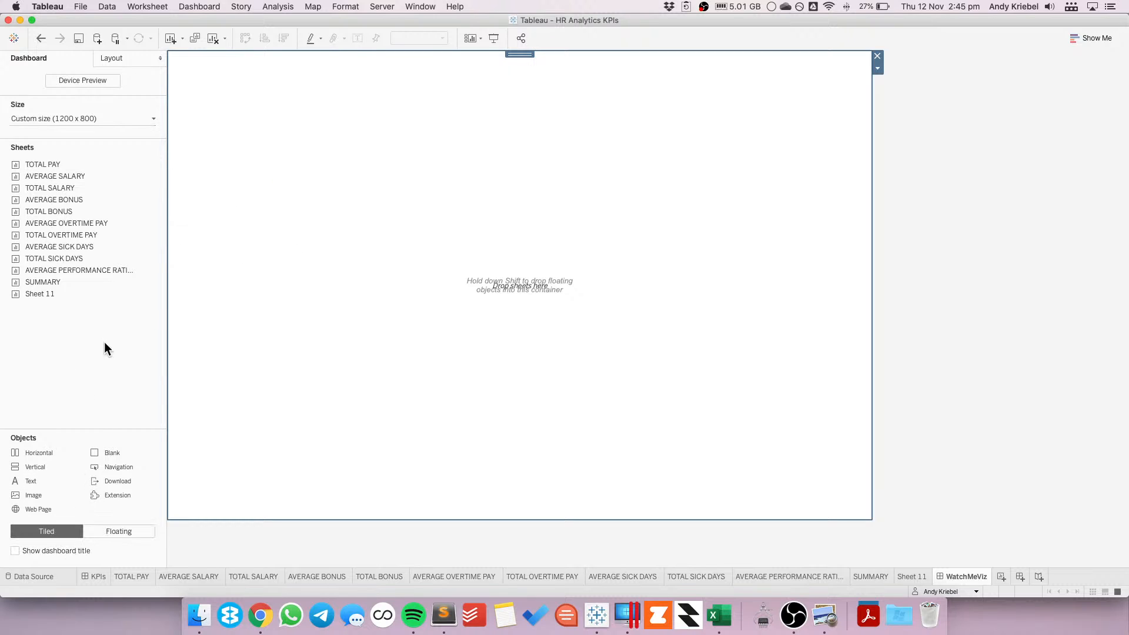
click(118, 58)
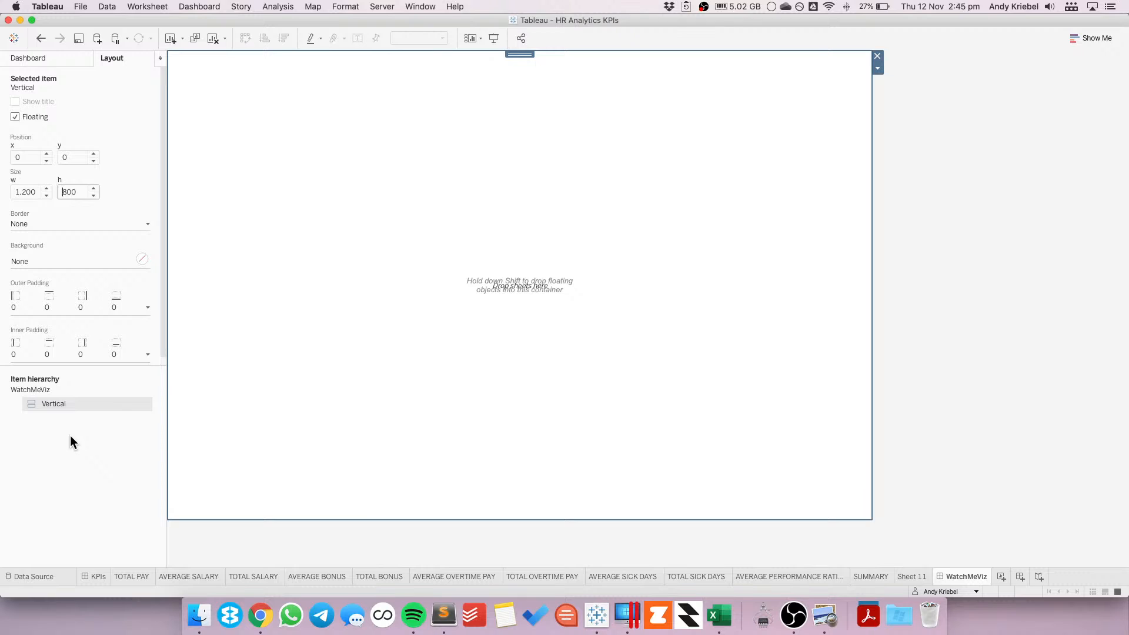
click(51, 58)
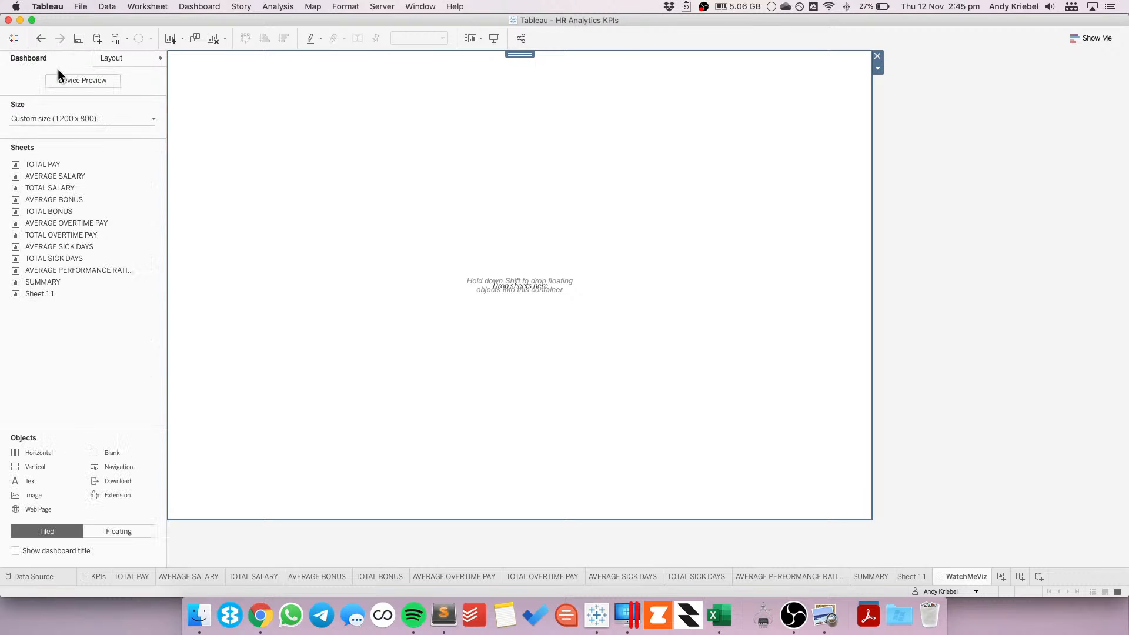
- Compare the finished KPIs dashboard with the wireframe in Preview, marking out the wireframe's header row
key(super+Tab)
click(98, 576)
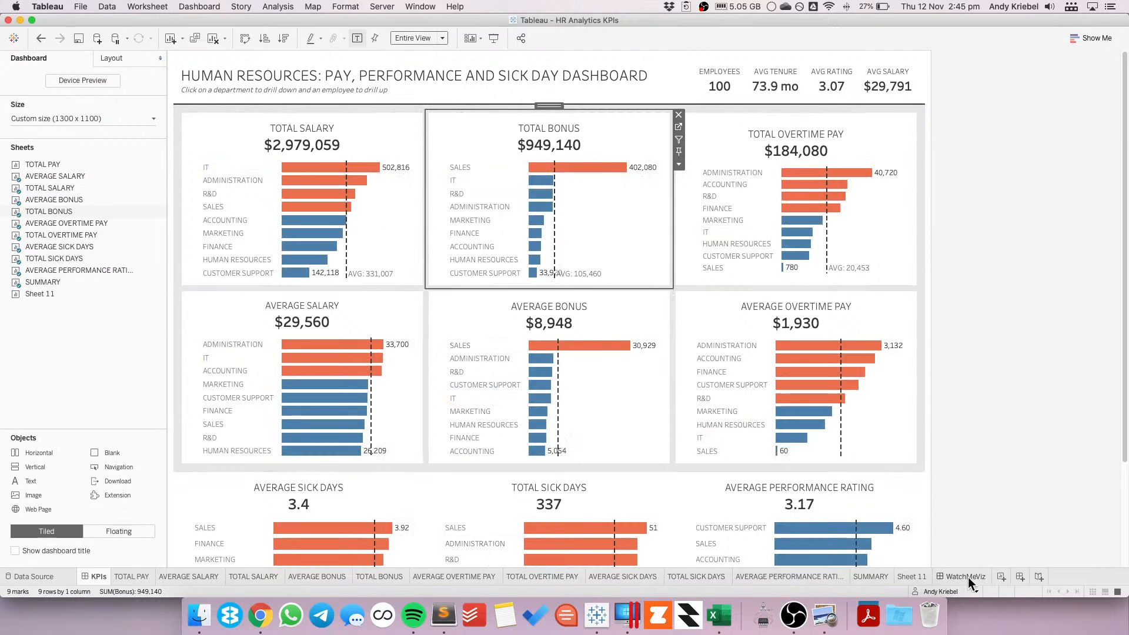
click(824, 615)
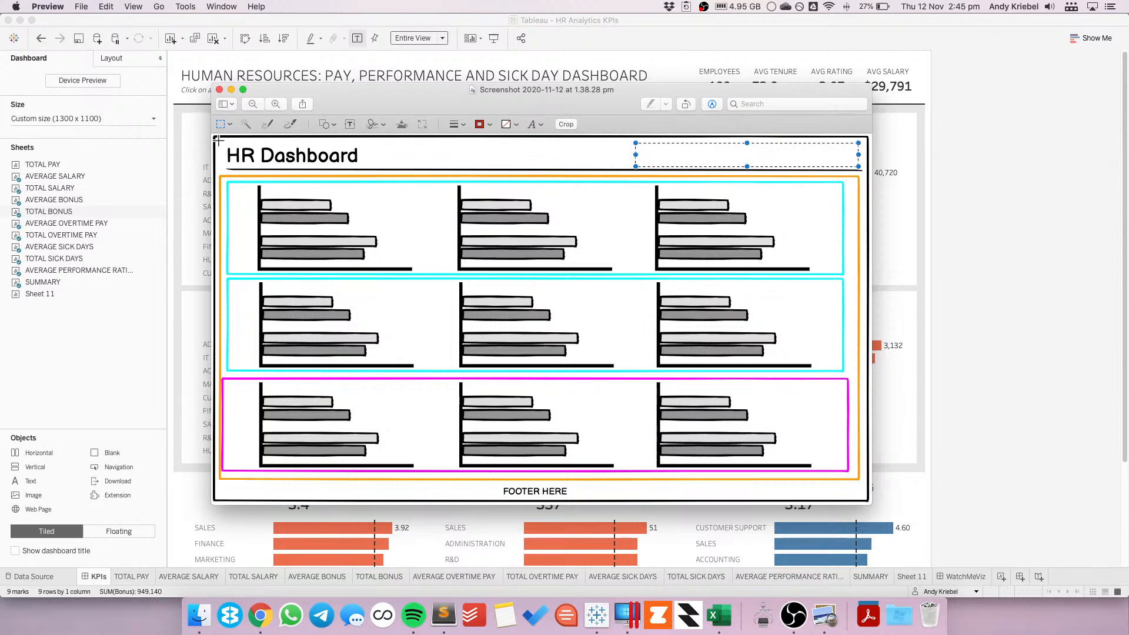
drag(221, 141, 860, 168)
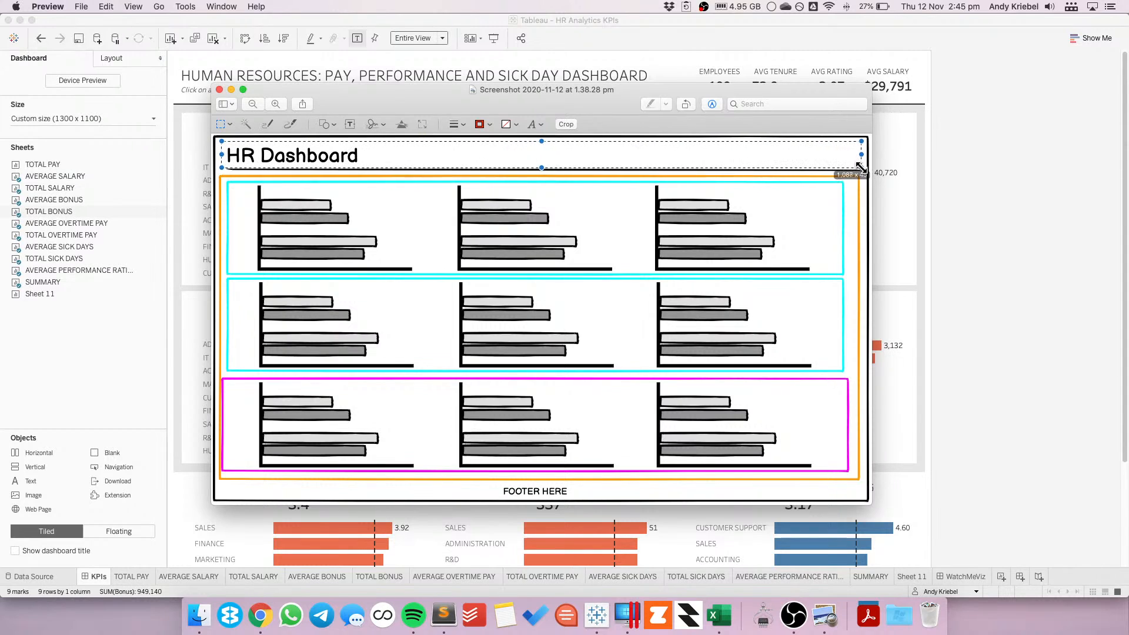
key(super+Tab)
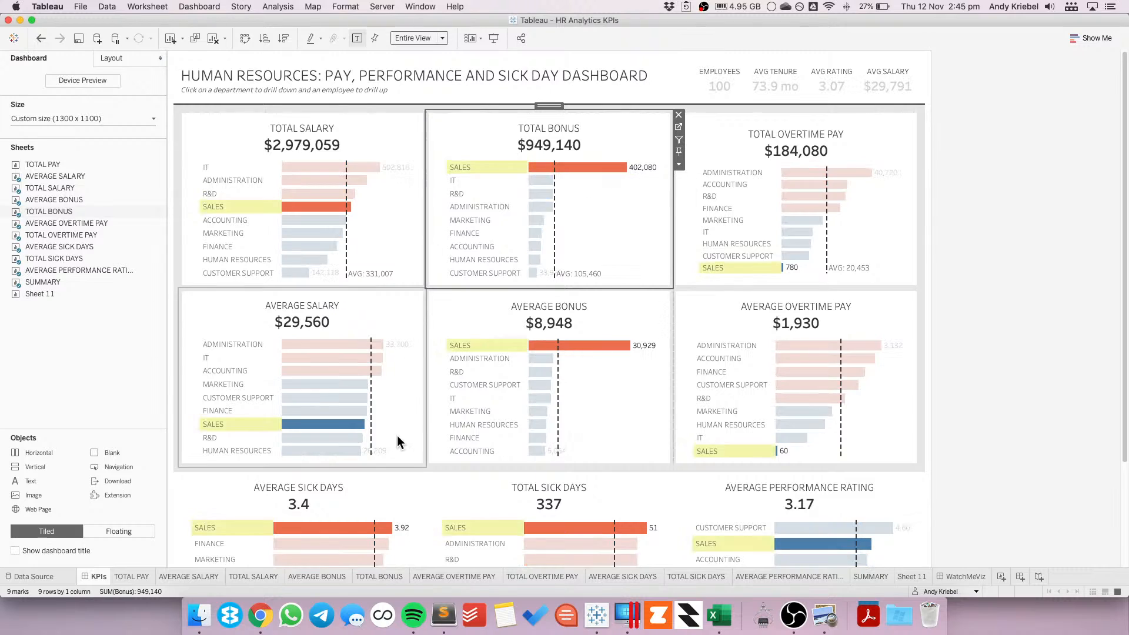
click(397, 442)
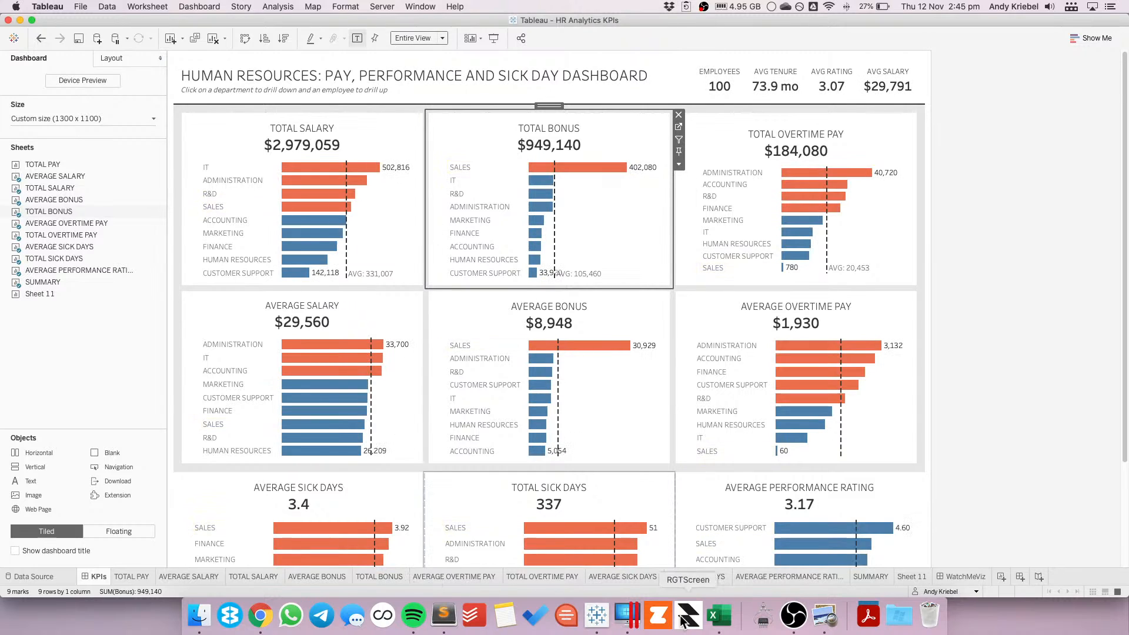
- Place a blank inside the WatchMeViz dashboard's vertical container and add a horizontal container above it for the header
click(974, 578)
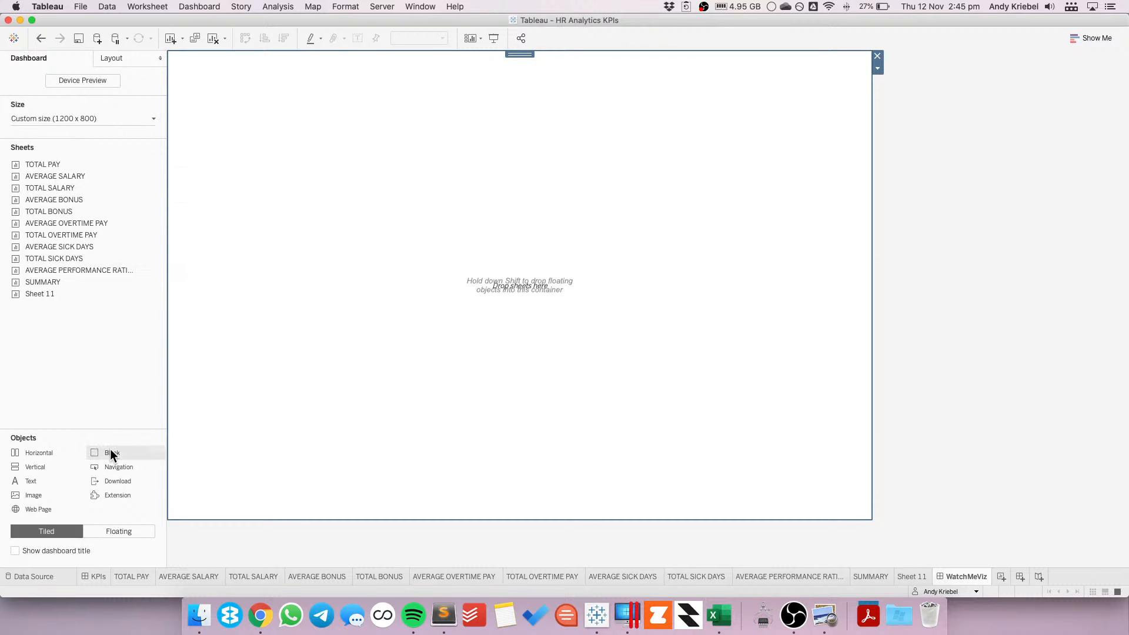
drag(112, 453, 356, 296)
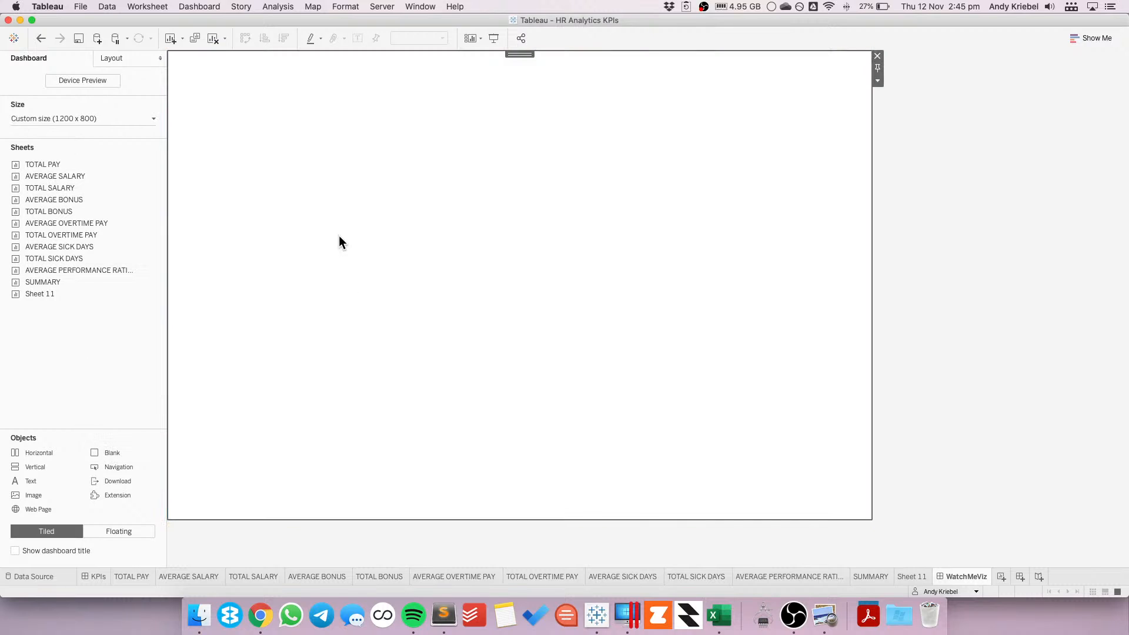
drag(48, 450, 312, 112)
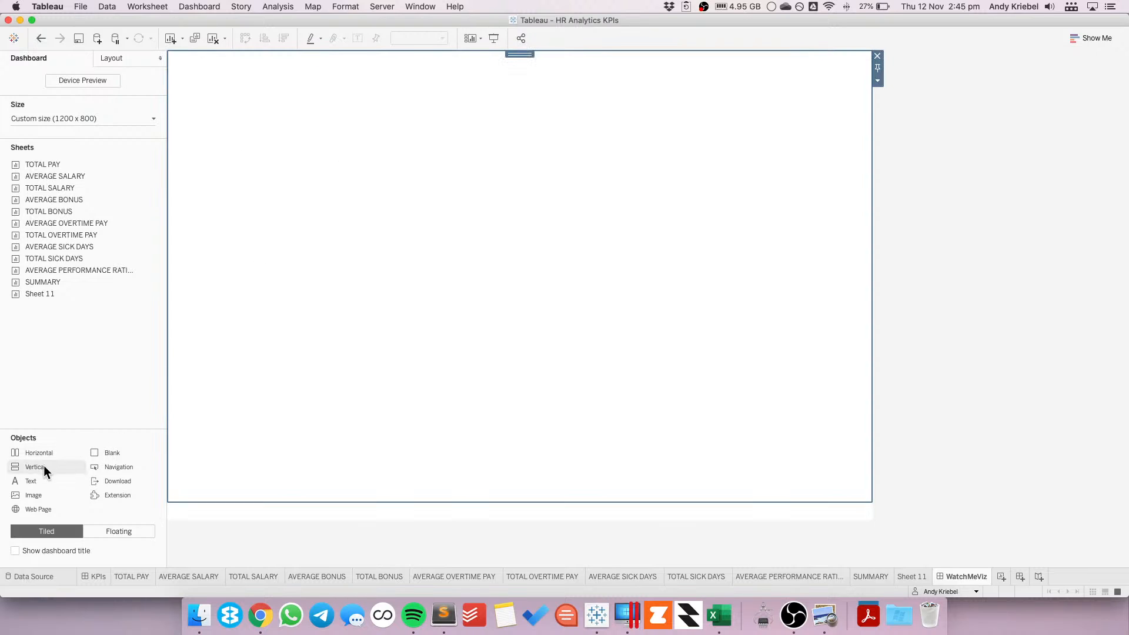
- Add a text object reading TITLE inside the horizontal header container
drag(42, 478, 316, 240)
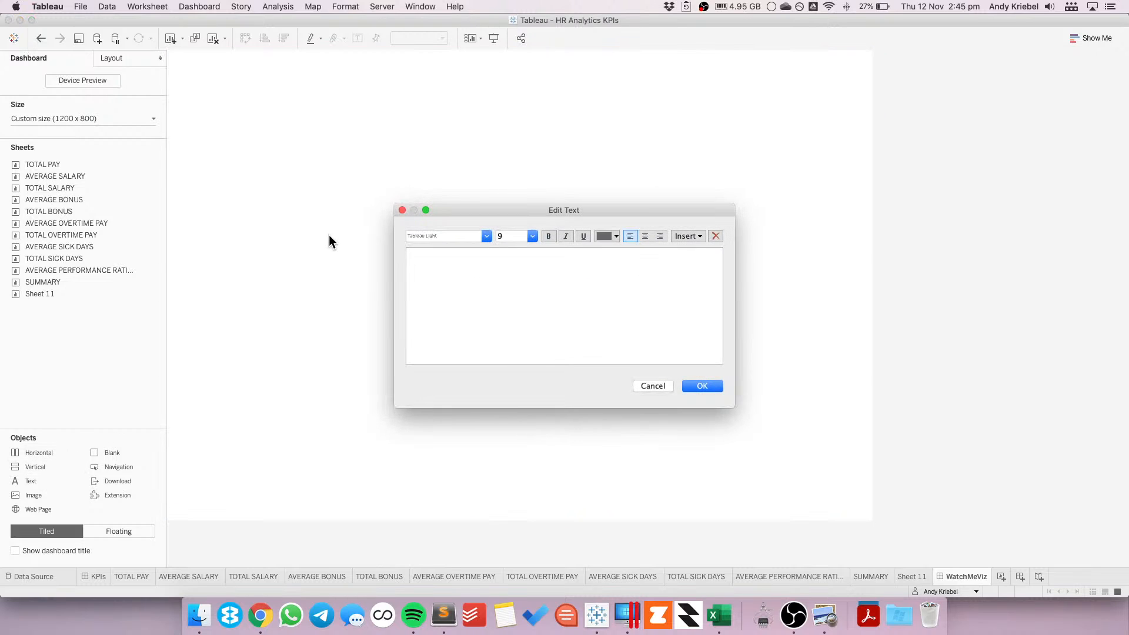
text(TITLE)
click(711, 386)
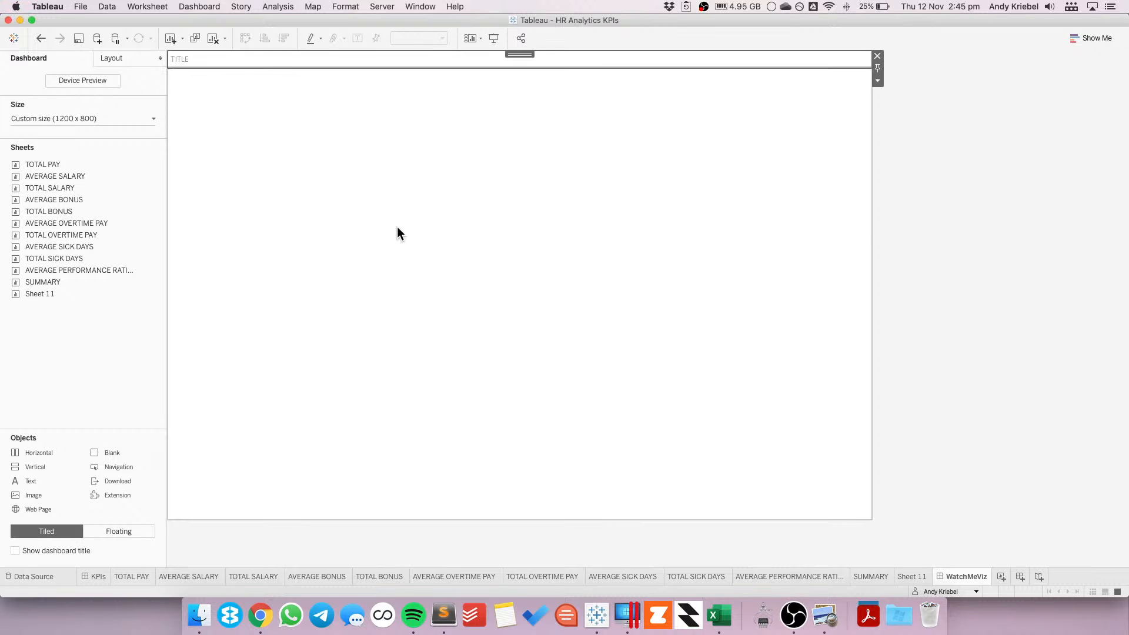
- Copy the formatted title and subtitle text from the KPIs dashboard and return to the WatchMeViz dashboard
click(97, 576)
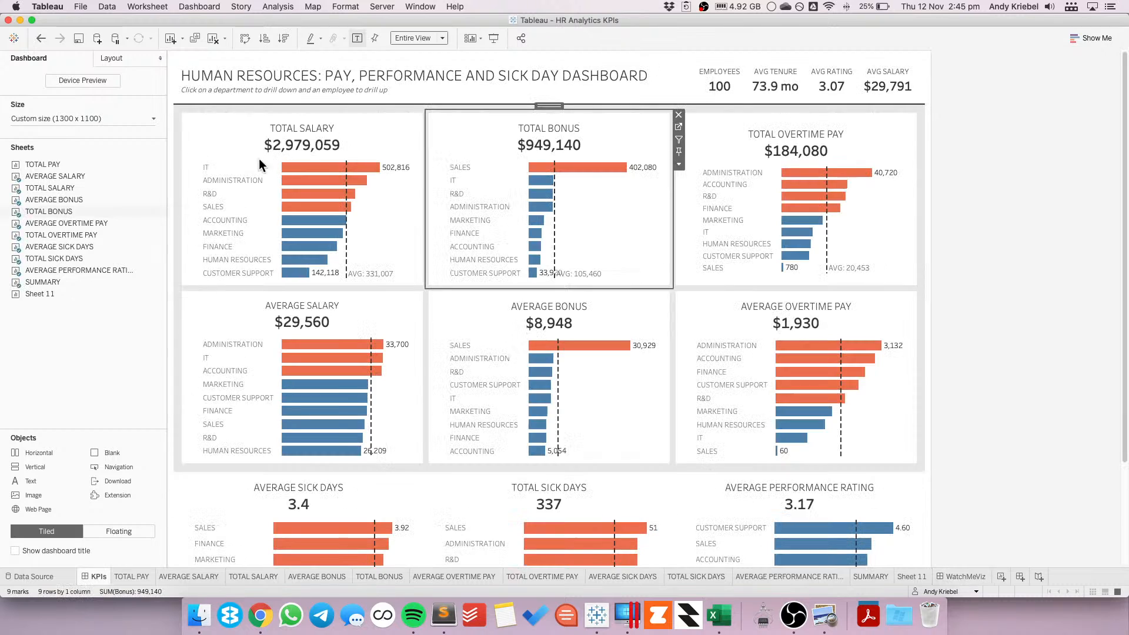
double_click(299, 82)
key(super+a)
key(super+c)
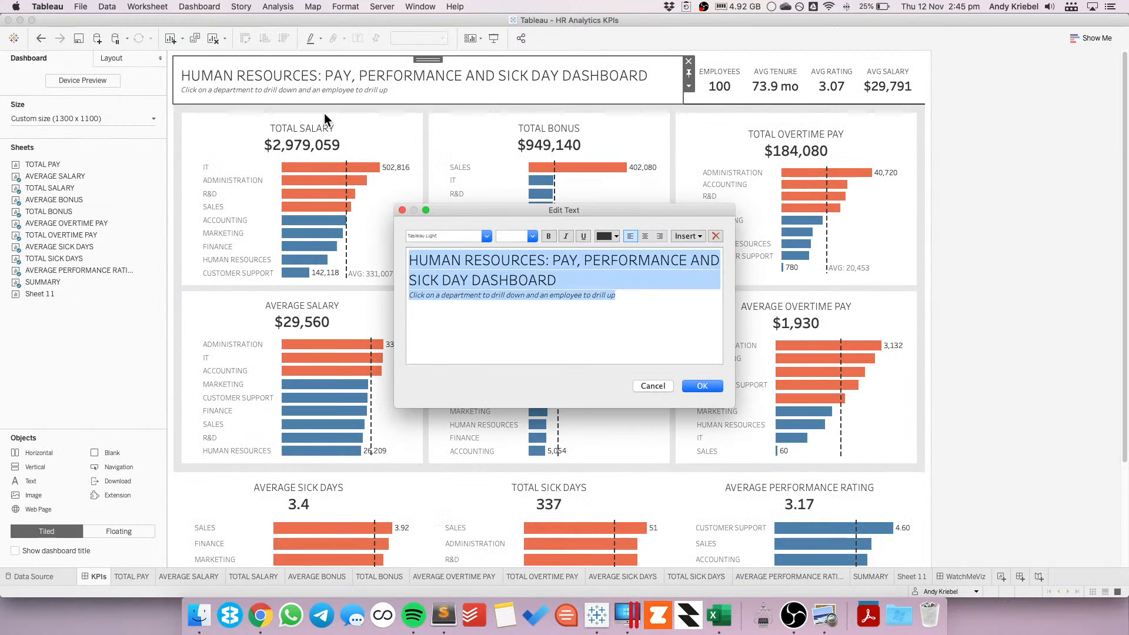
click(700, 388)
click(966, 576)
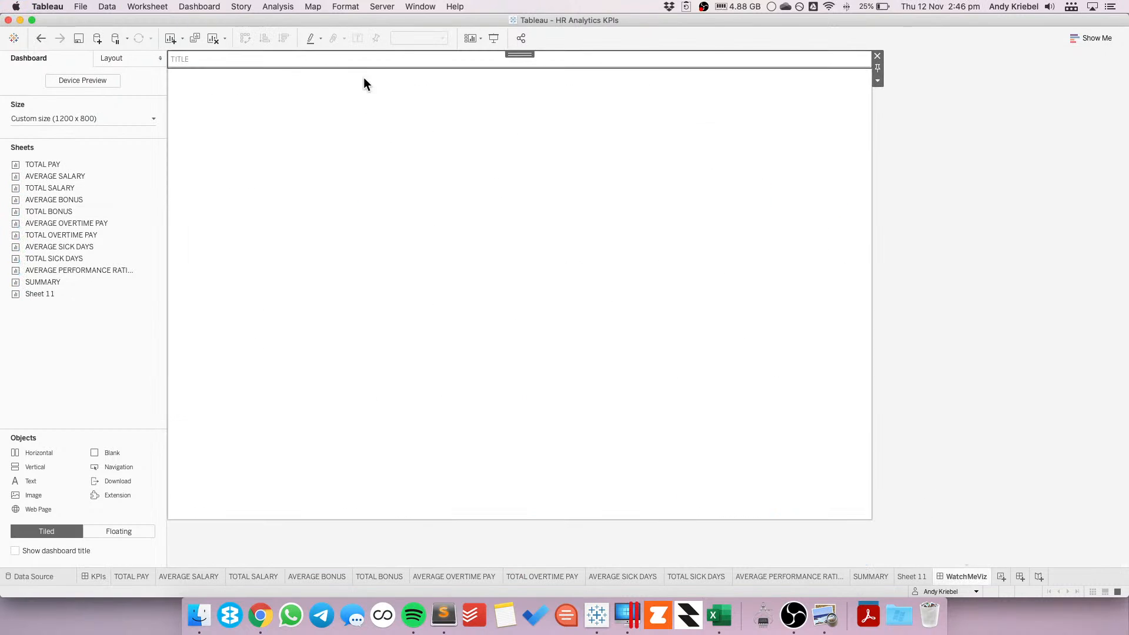
- Replace the TITLE placeholder with the copied HUMAN RESOURCES: PAY, PERFORMANCE AND SICK DAY DASHBOARD heading and its drill-down subtitle
double_click(362, 61)
key(super+a)
key(super+v)
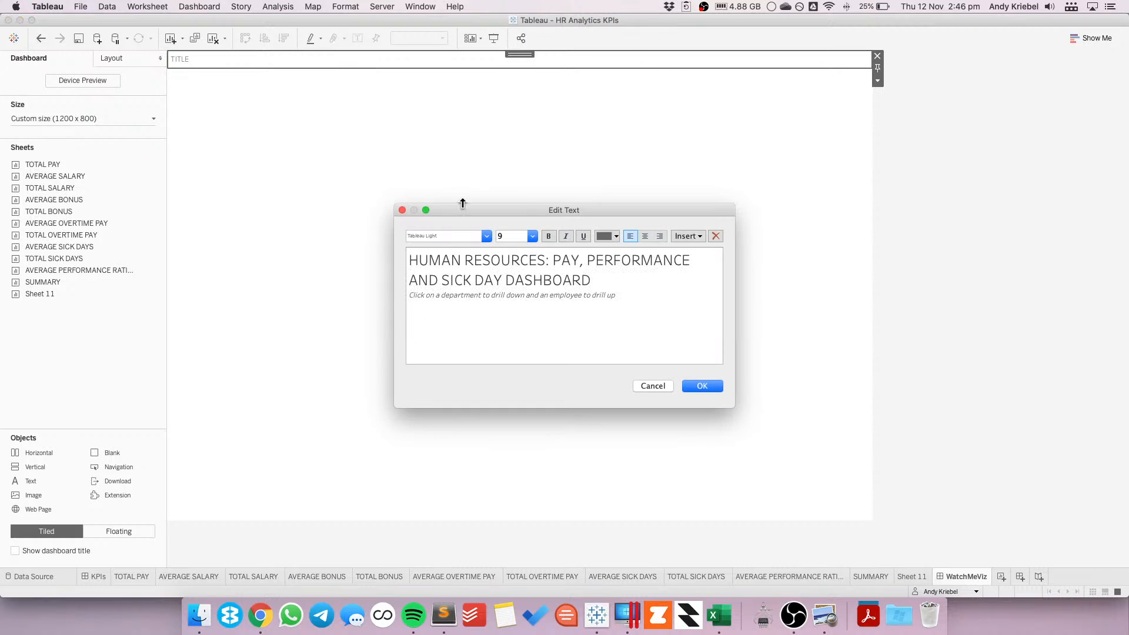
click(692, 383)
mouse_move(49, 296)
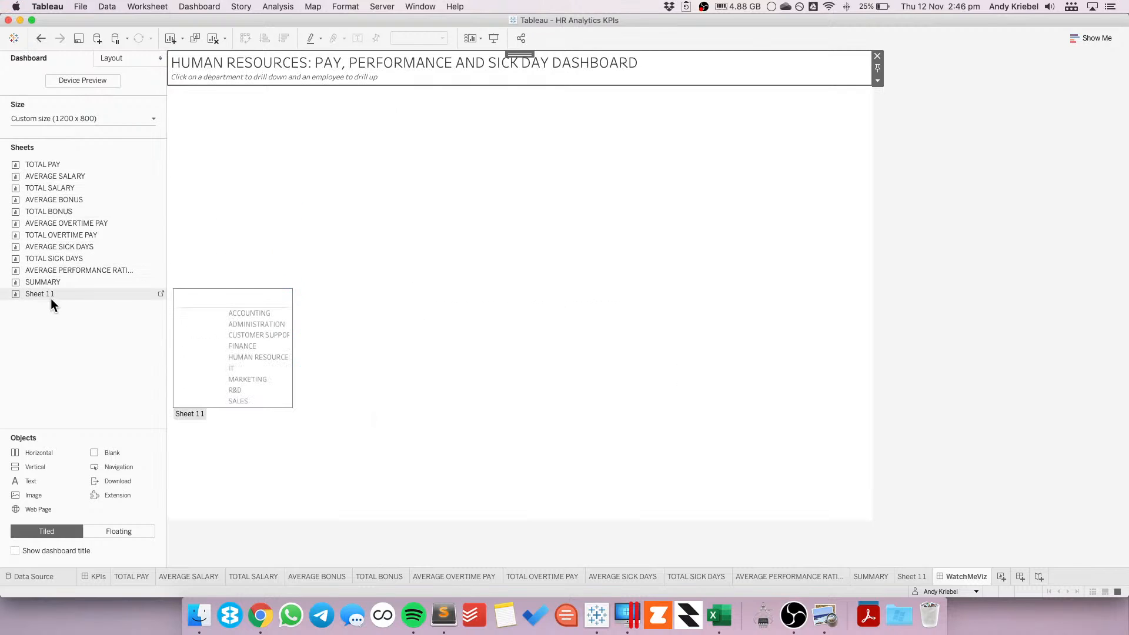
- Add the SUMMARY sheet at the far end of the header container, hide its title and fit it to Entire View
mouse_move(48, 282)
mouse_down()
mouse_move(714, 90)
mouse_move(852, 66)
mouse_up()
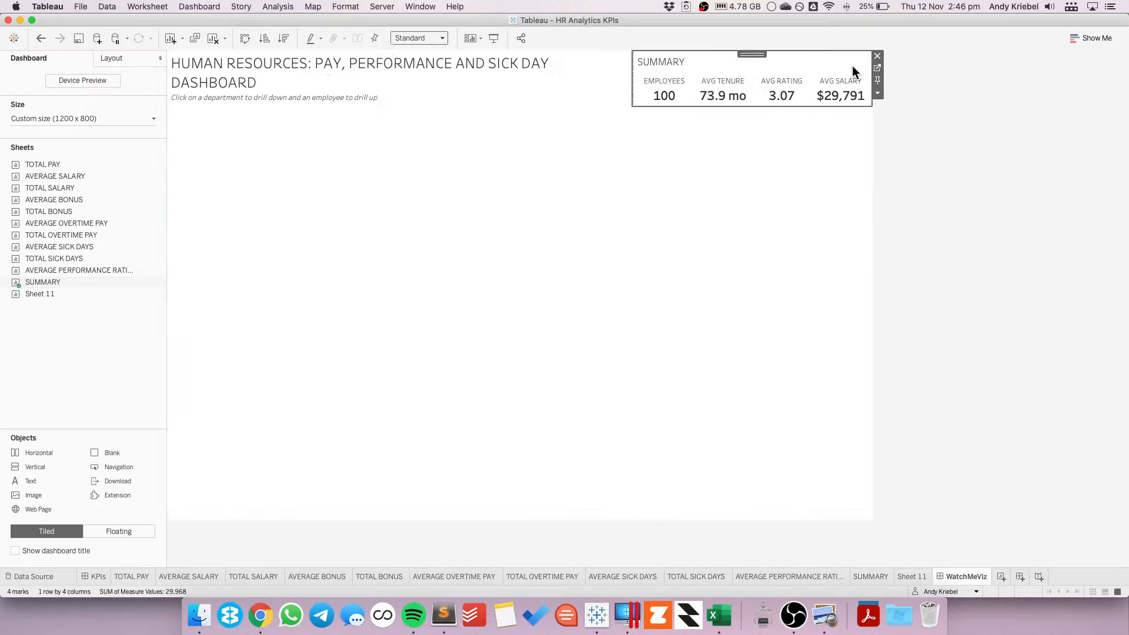
right_click(766, 65)
click(785, 92)
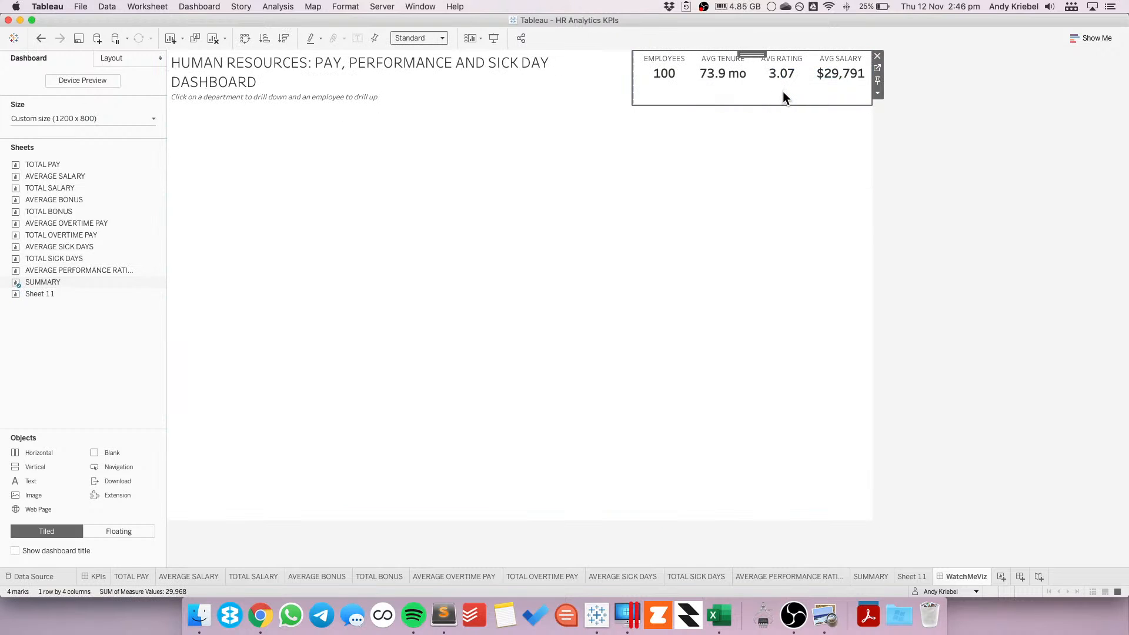
click(423, 38)
click(418, 77)
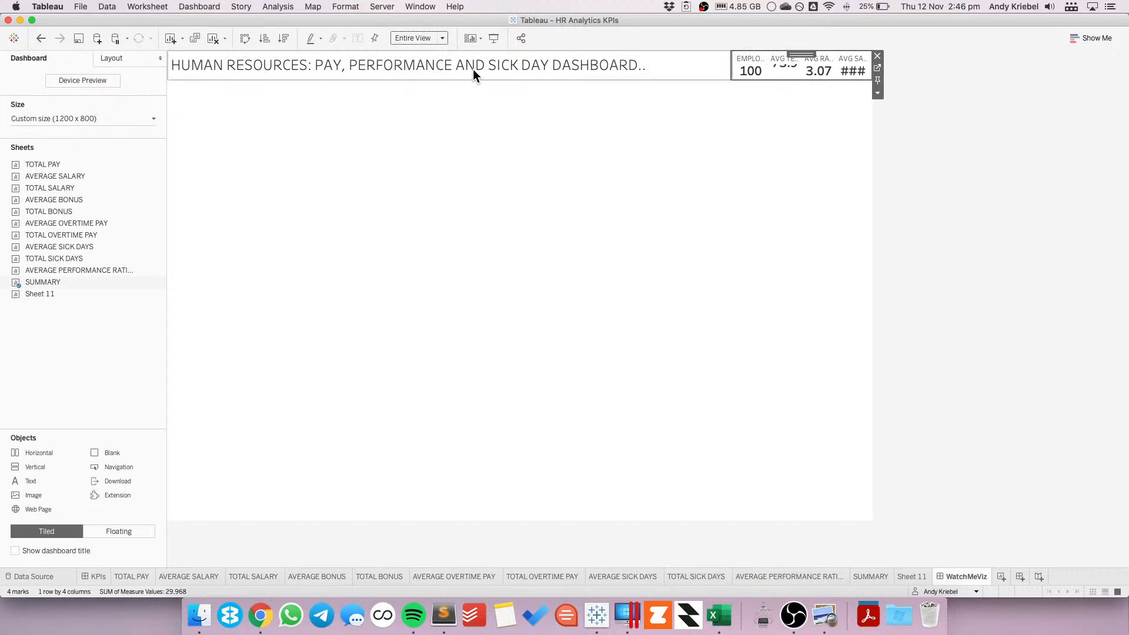
- Select the outer vertical container that holds the whole dashboard and show its layout properties
click(473, 69)
click(430, 204)
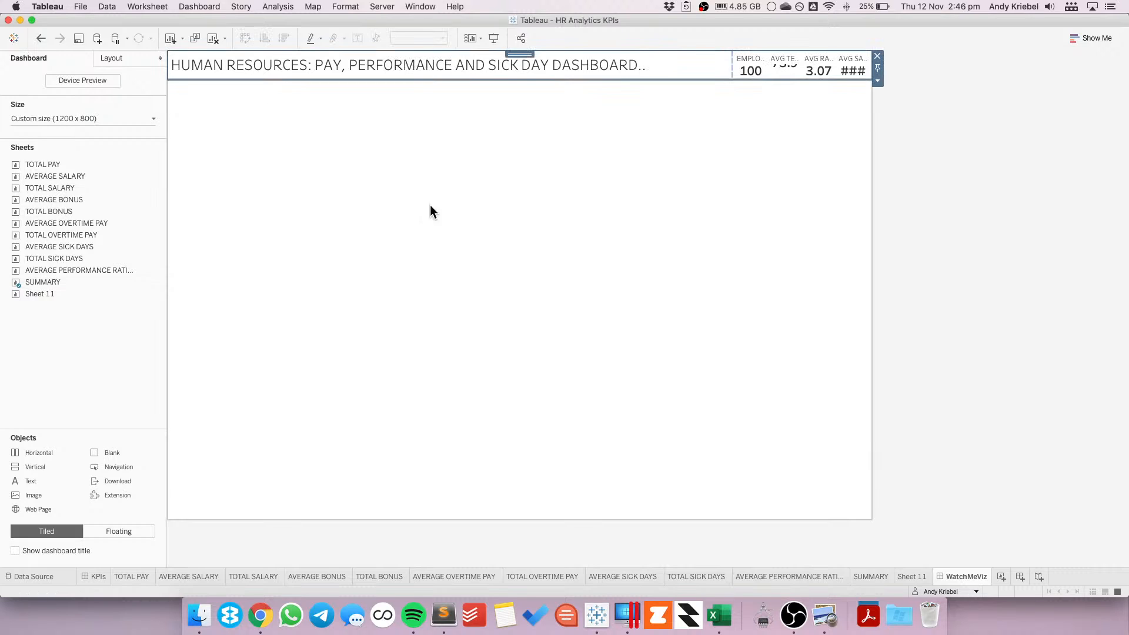
double_click(519, 73)
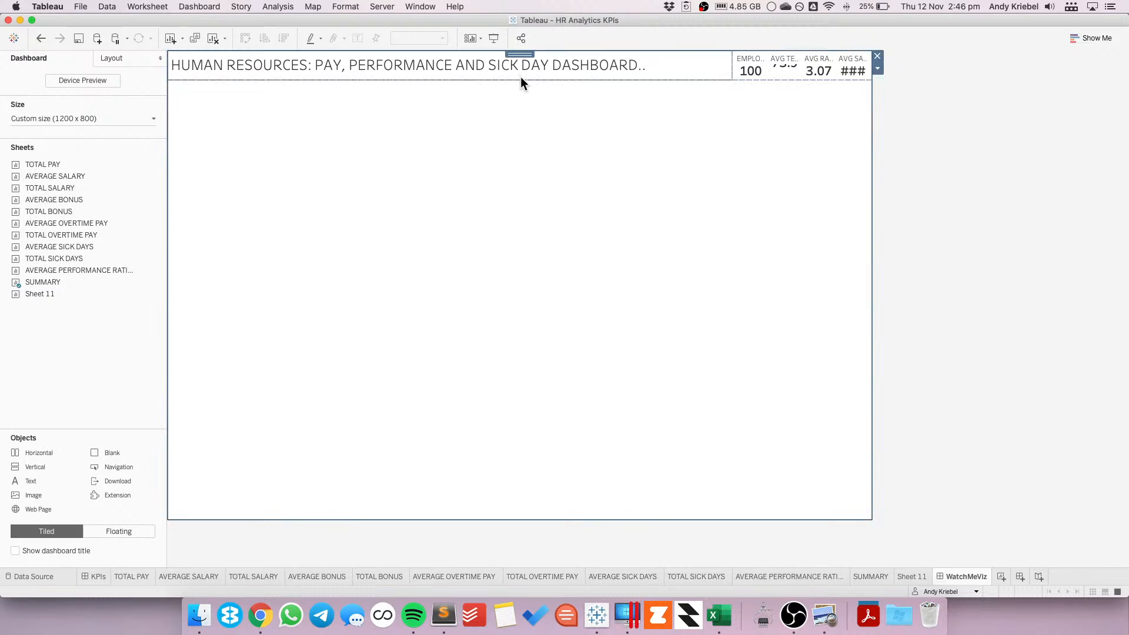
click(120, 60)
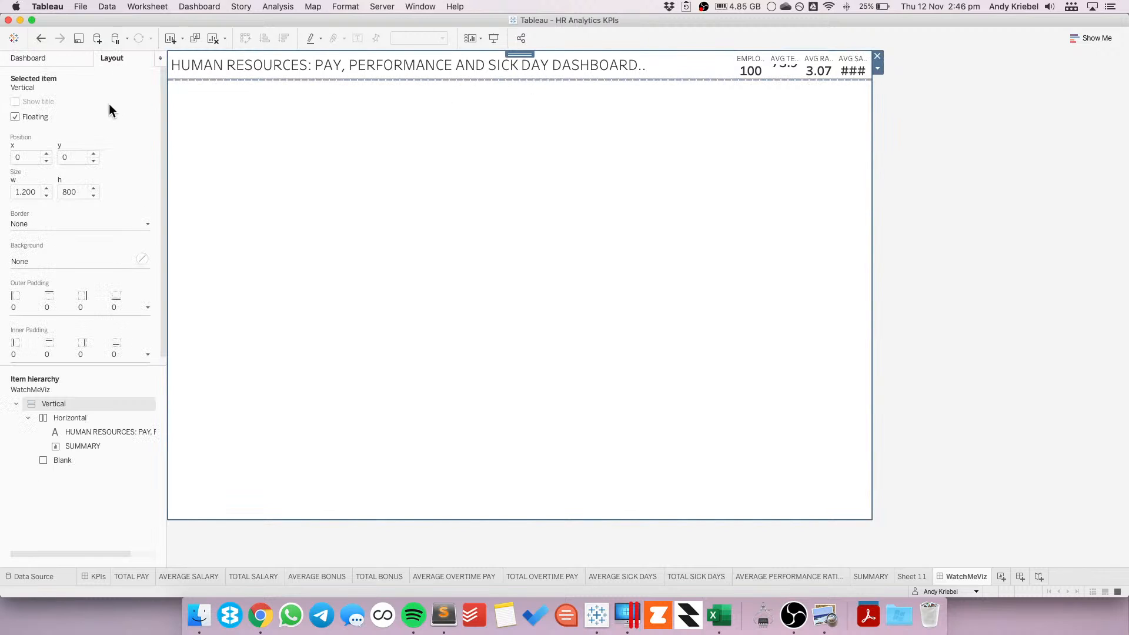
- Set the vertical container's outer padding to 20 on all sides
click(64, 314)
text(20)
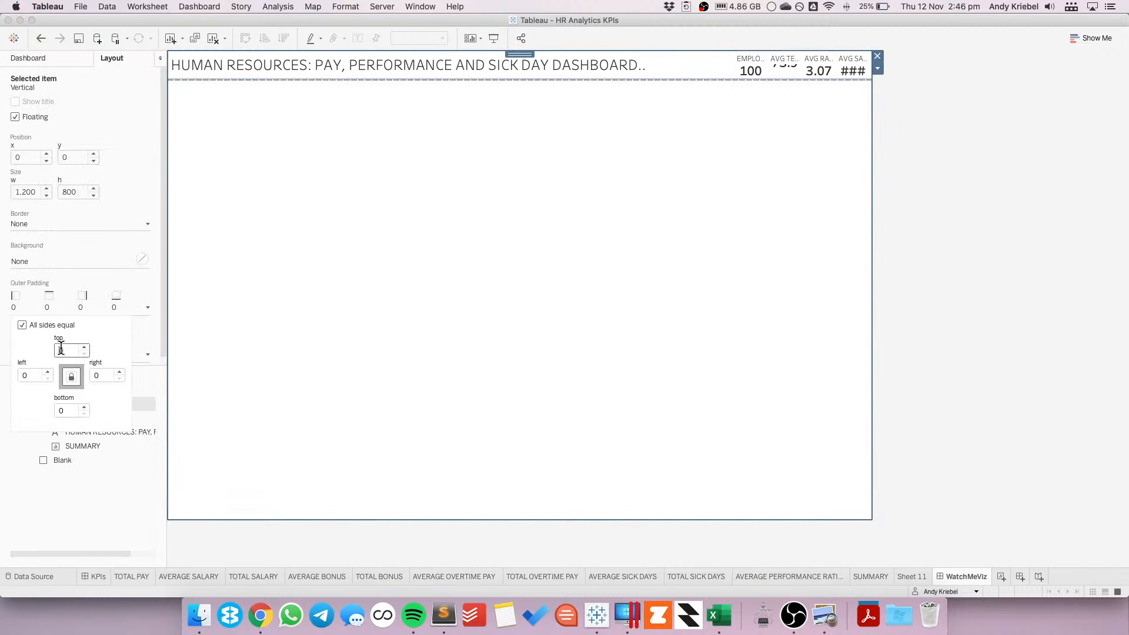
key(Return)
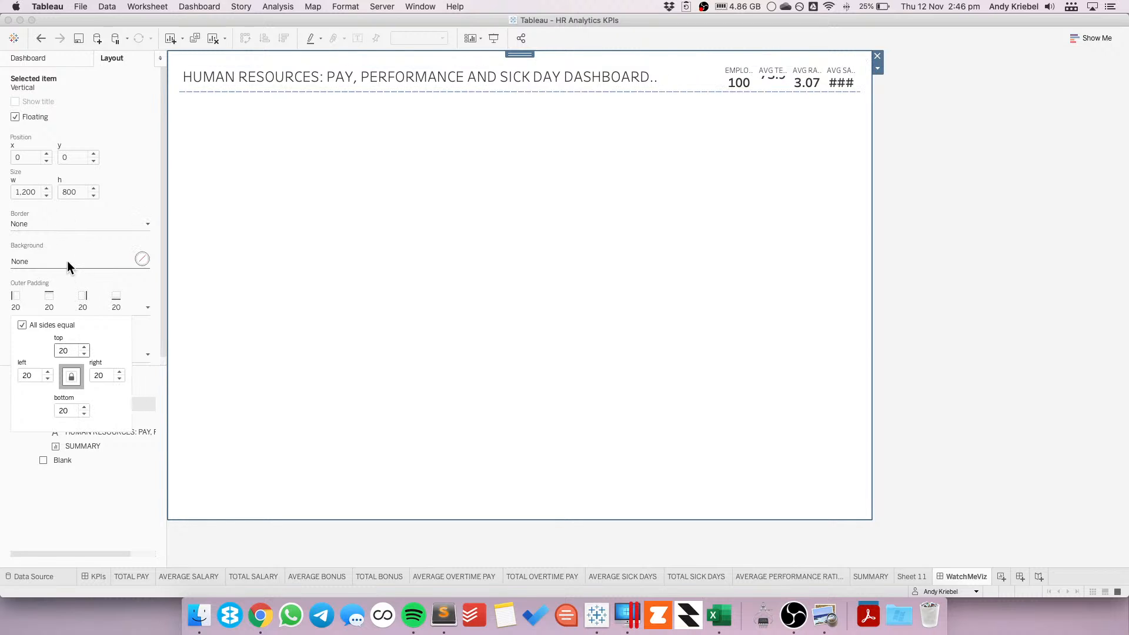
- Give the vertical container a solid light grey border
click(63, 224)
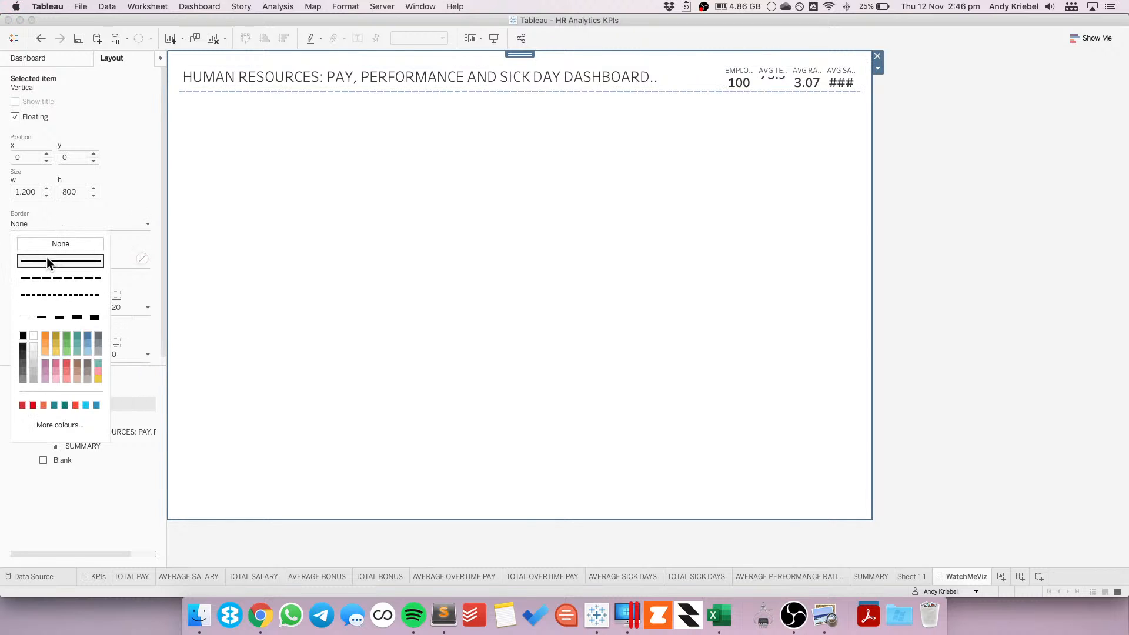
click(47, 257)
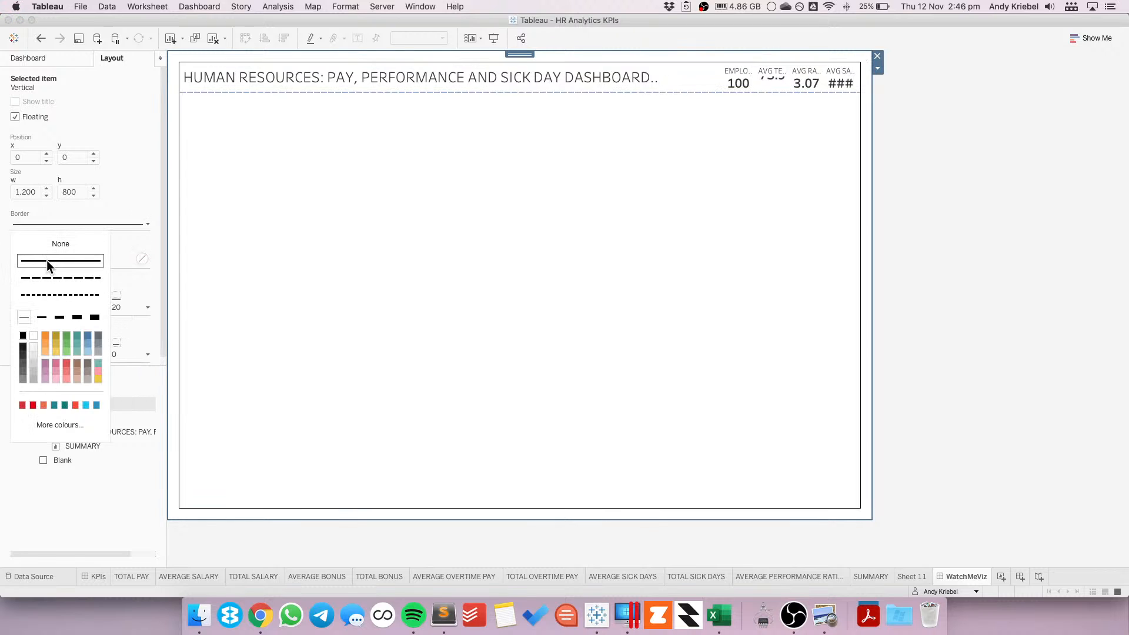
click(33, 353)
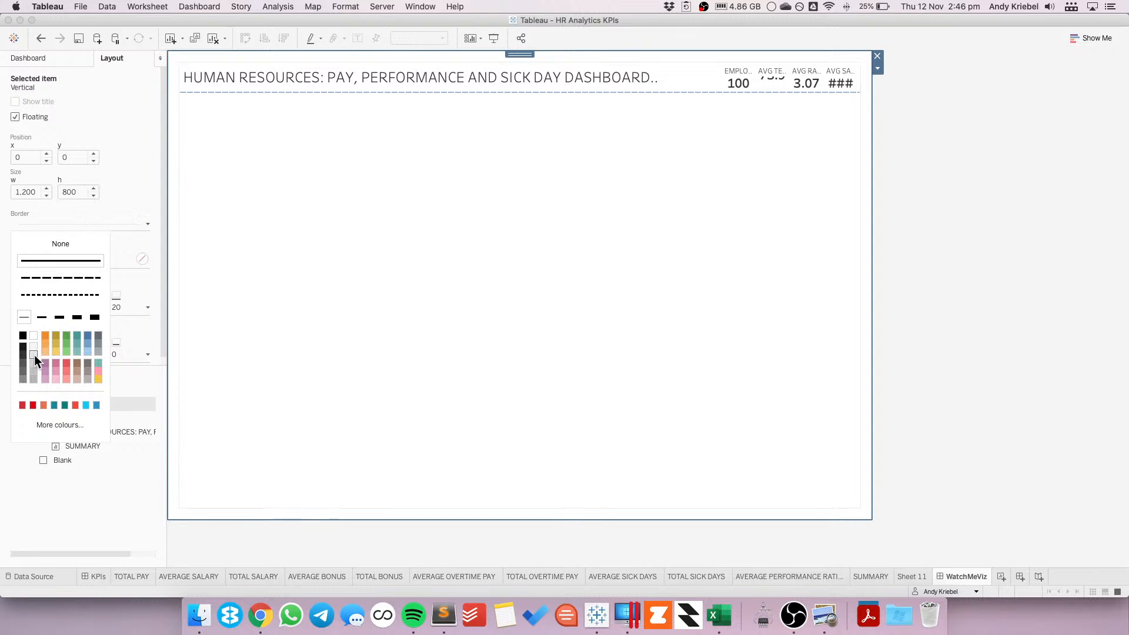
click(98, 202)
- Set the vertical container's outer padding to 0 and its inner padding to 20 on all sides
click(56, 309)
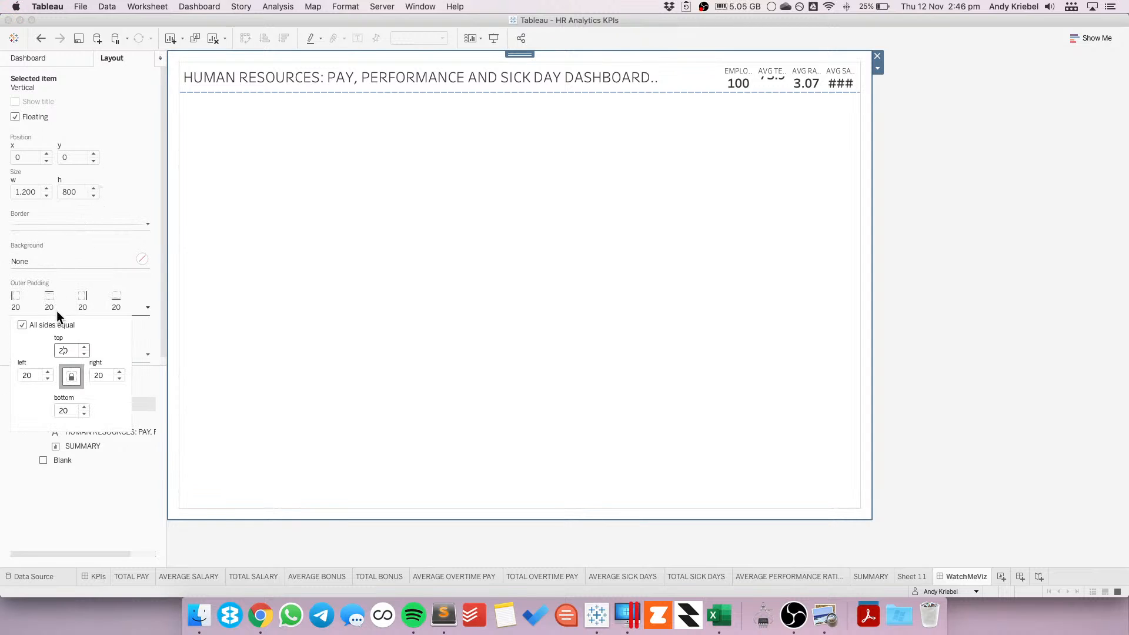
double_click(64, 353)
text(0)
click(52, 263)
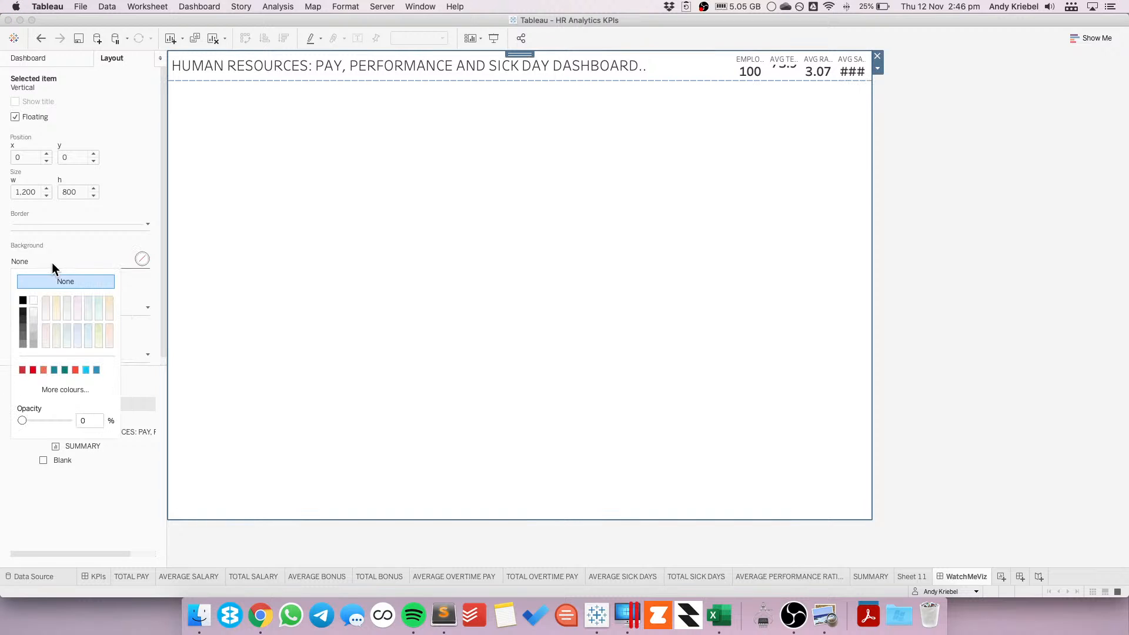
click(111, 235)
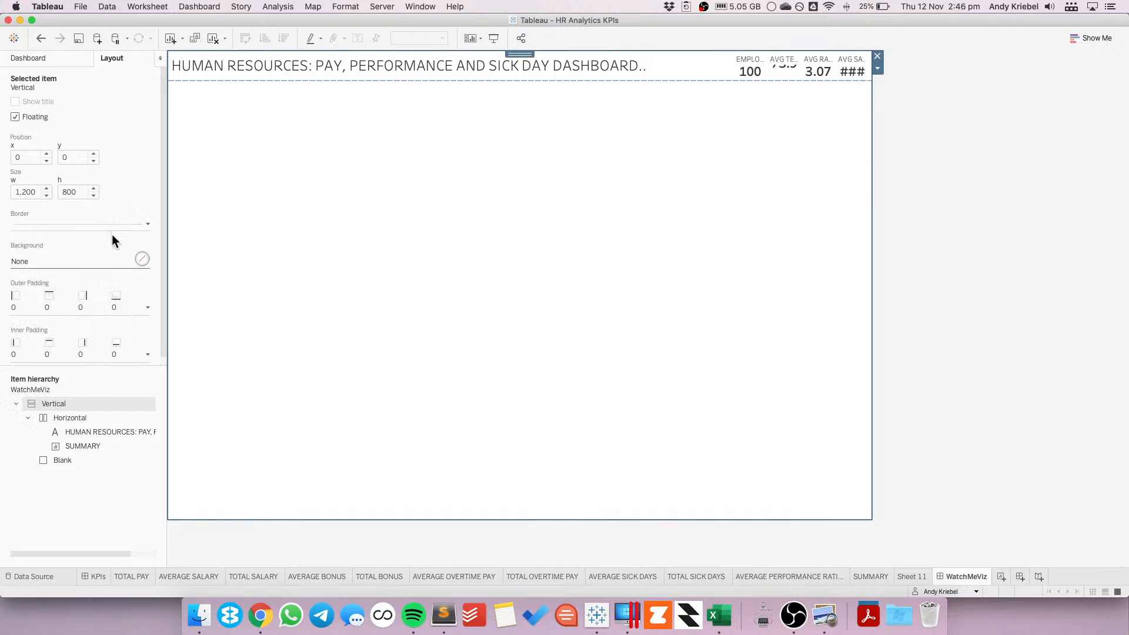
click(72, 352)
double_click(60, 398)
text(20)
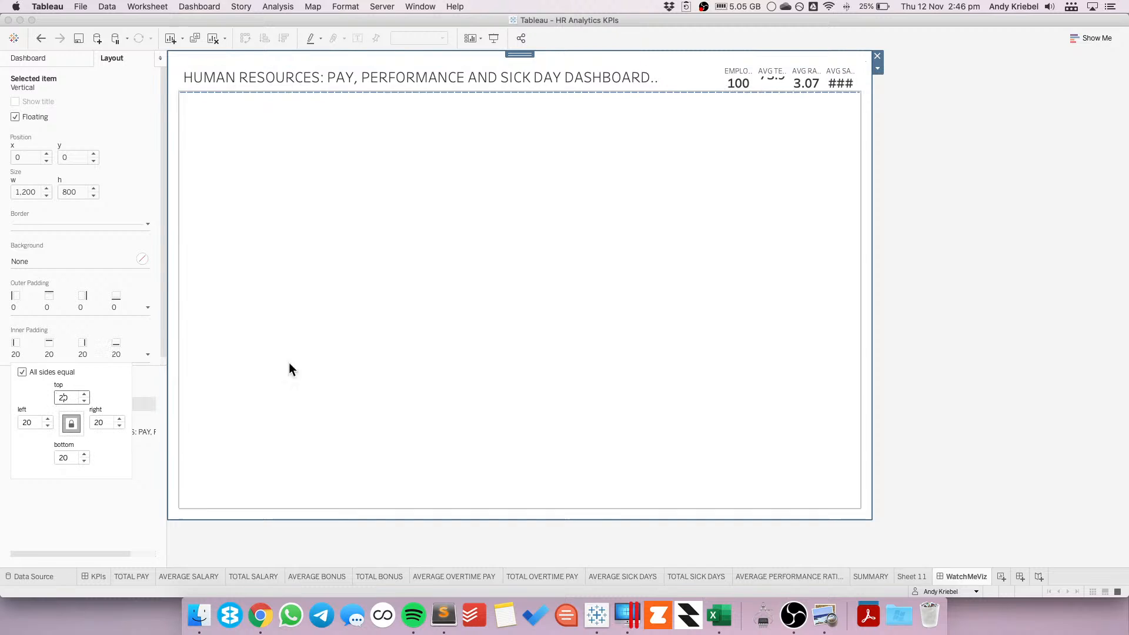
click(1080, 177)
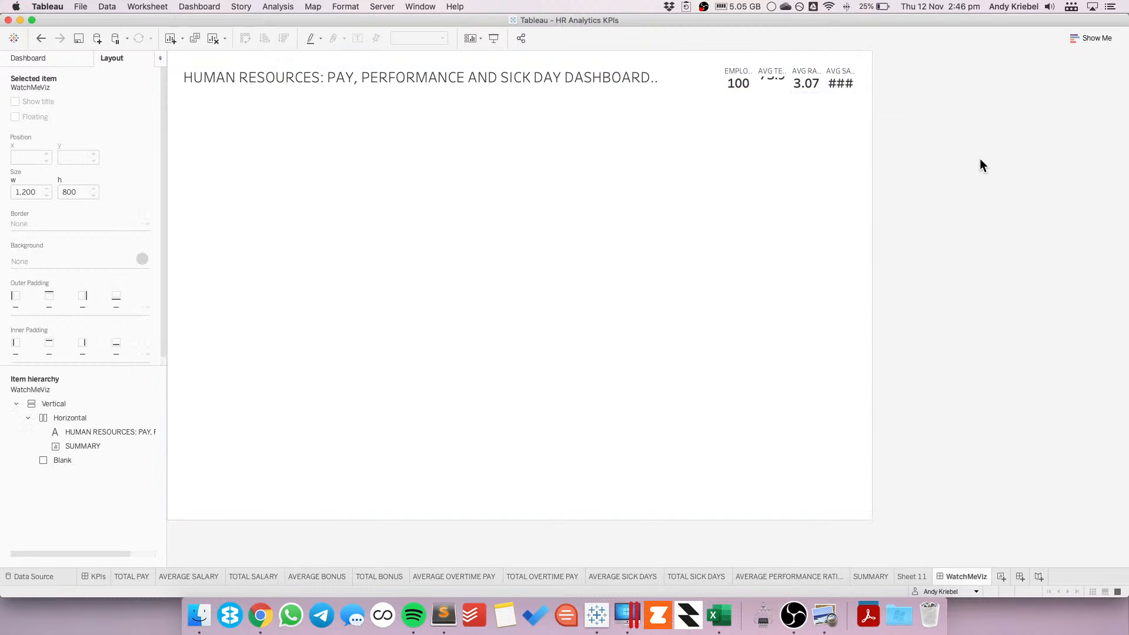
- Enlarge the header container to about 82 px high and narrow the title text to give the summary more width
click(612, 67)
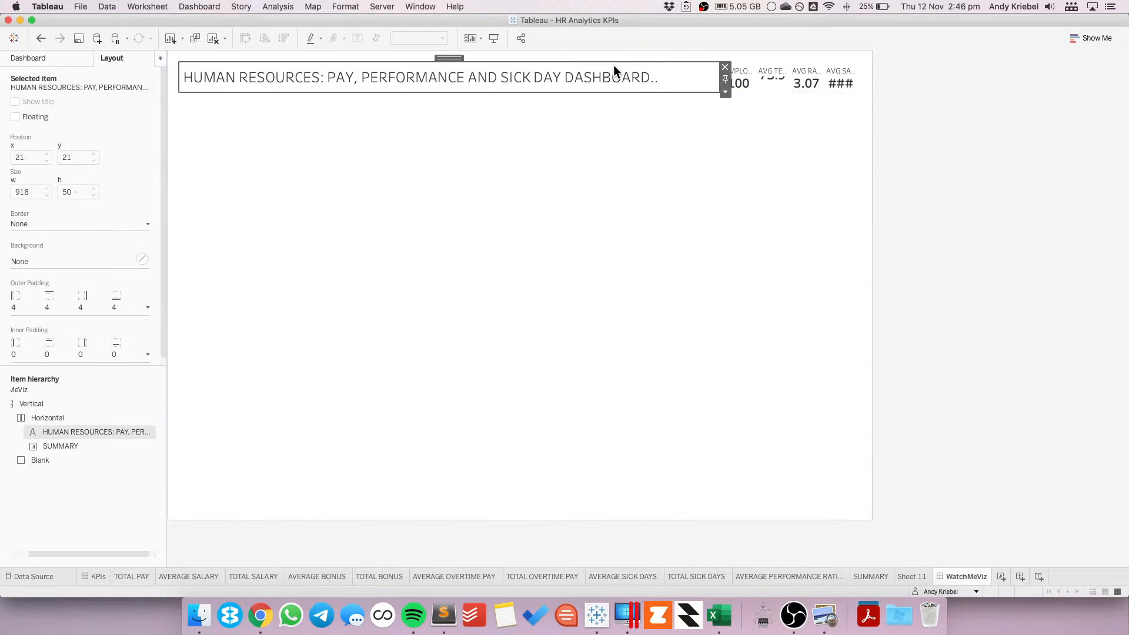
double_click(454, 57)
drag(466, 92, 467, 110)
click(473, 87)
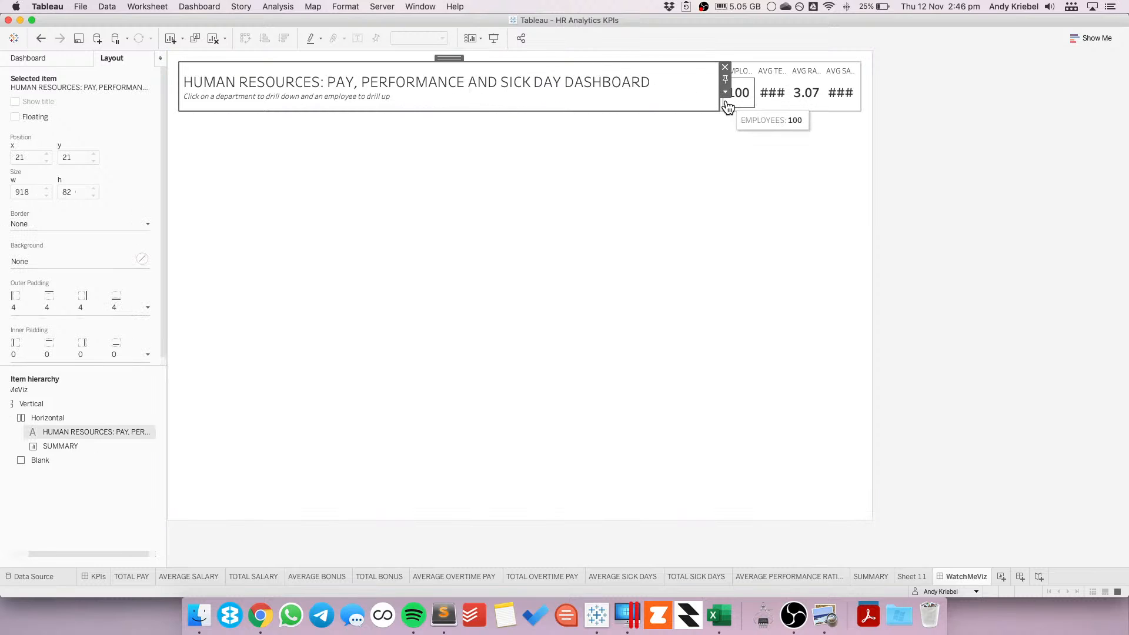
drag(720, 98, 667, 96)
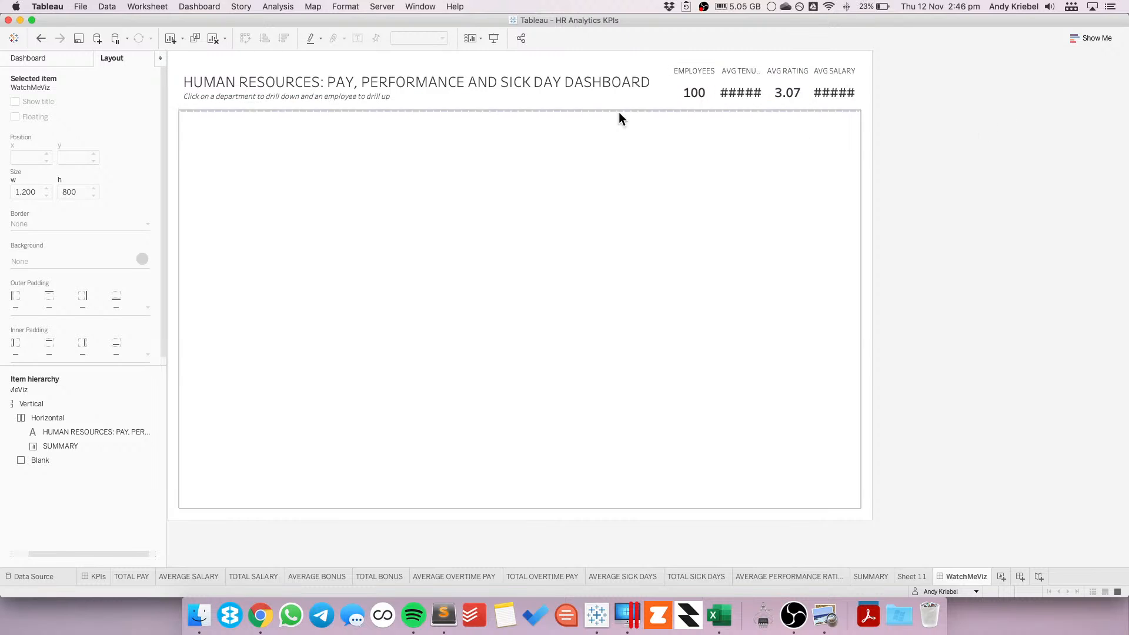
- Set the dashboard width to 1300 px after trying 1400 px, and widen the header's title text slightly
click(40, 58)
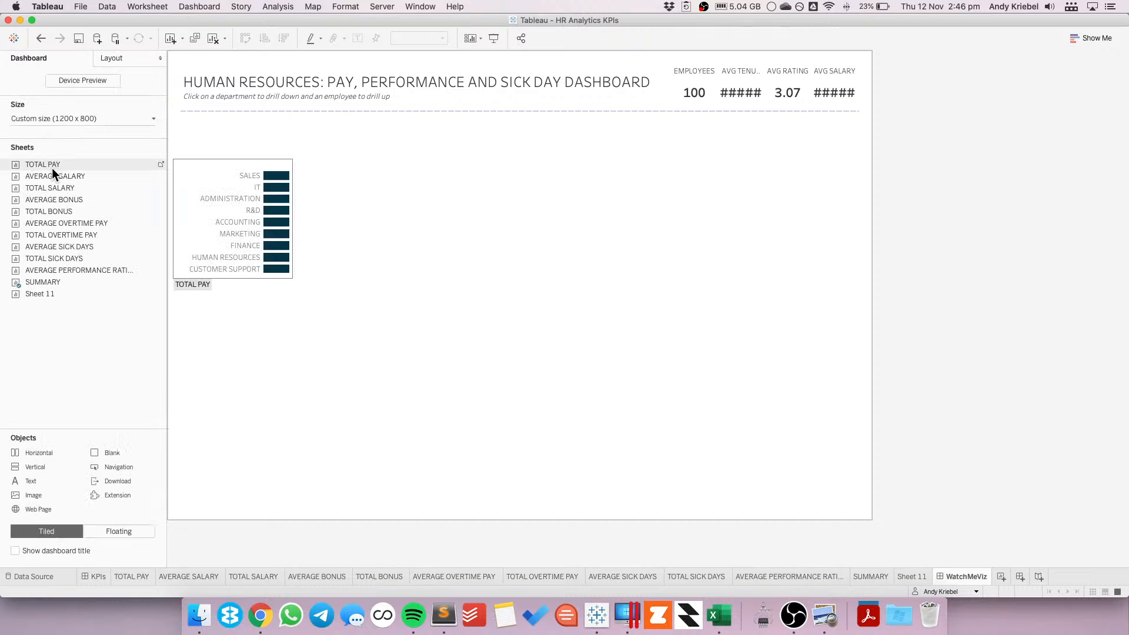
click(58, 118)
click(76, 189)
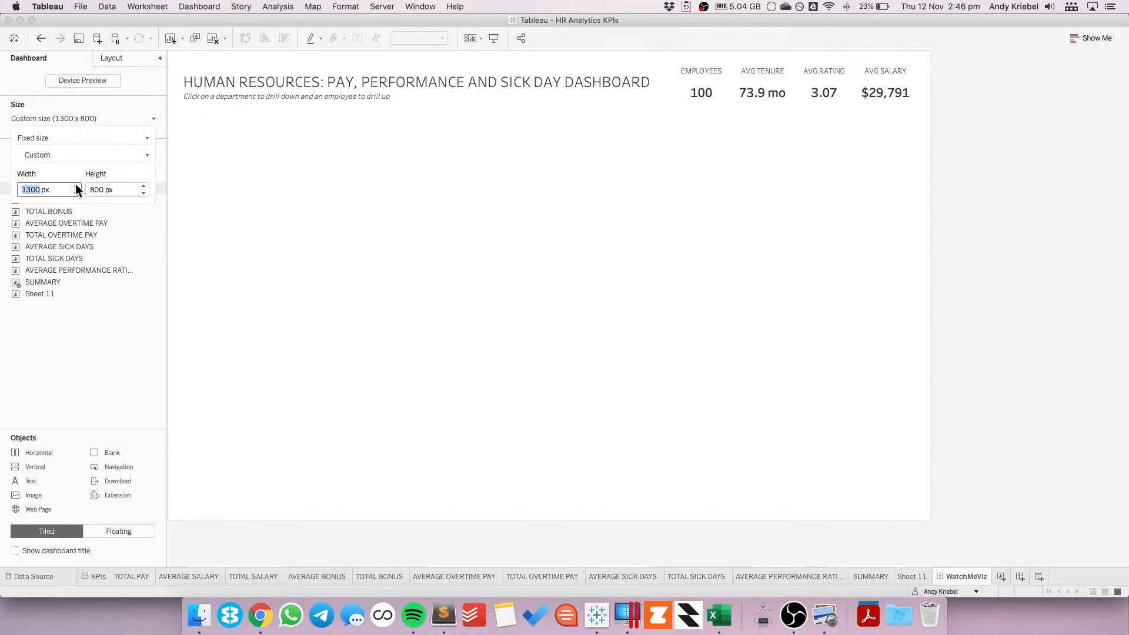
text(1400)
key(Return)
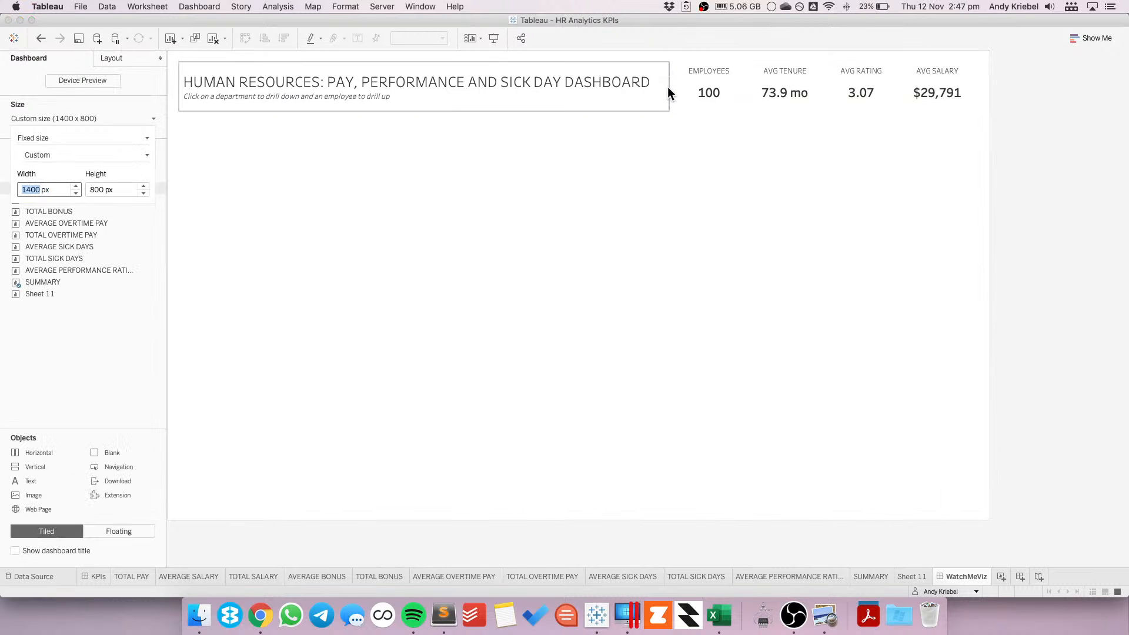
text(1300)
key(Return)
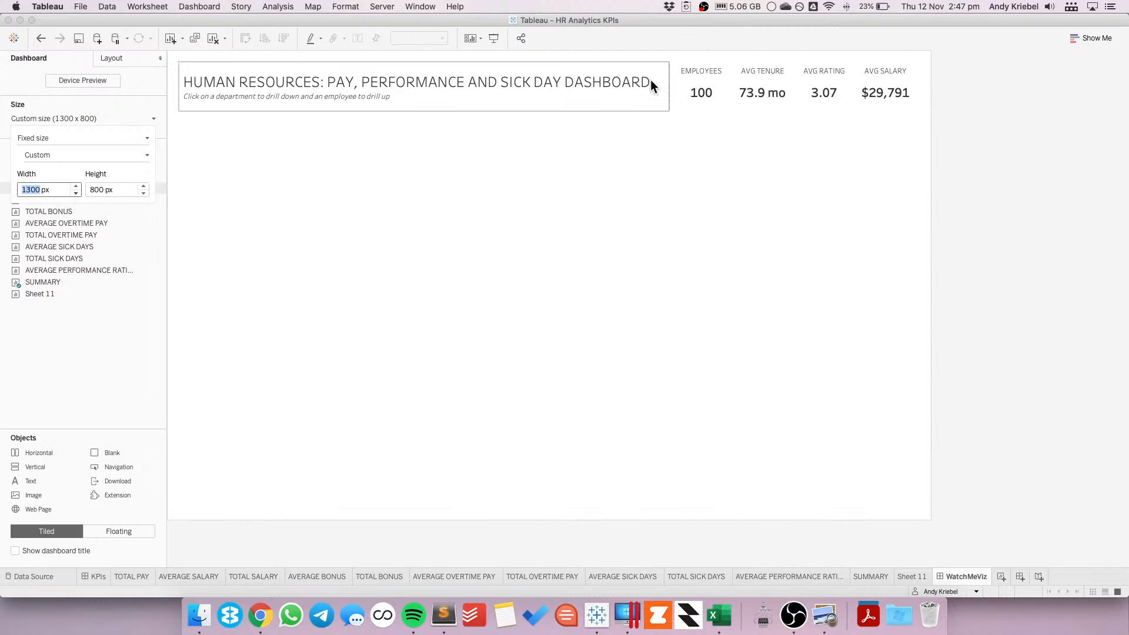
click(664, 86)
drag(665, 95, 683, 94)
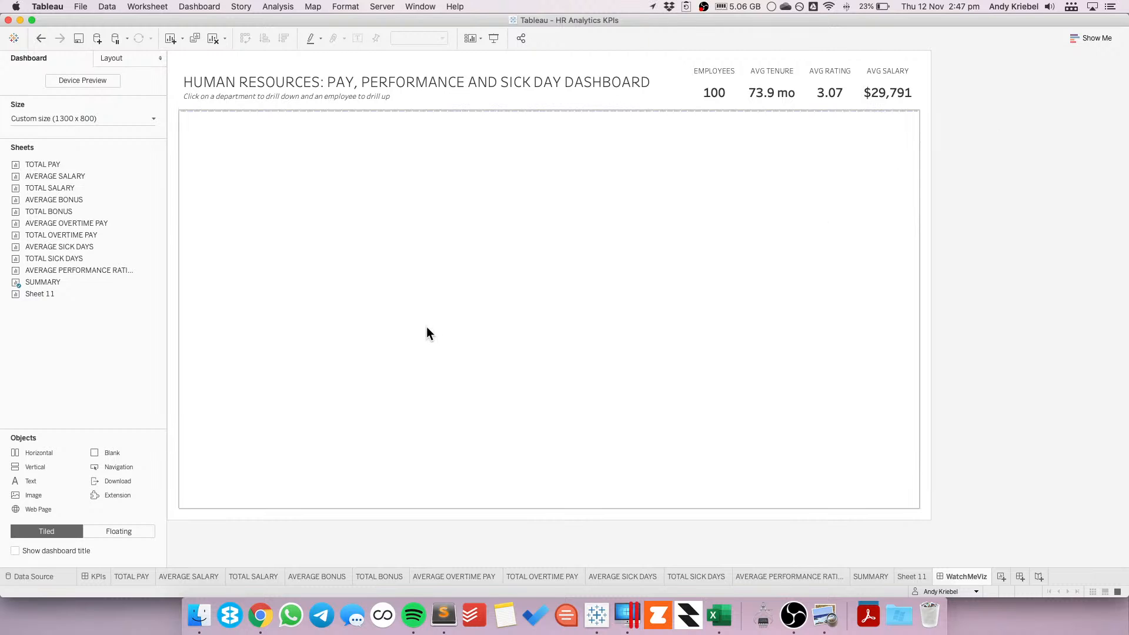
- Check the HR Dashboard wireframe in Preview, return to Tableau and try placing a blank below the header
key(super+Tab)
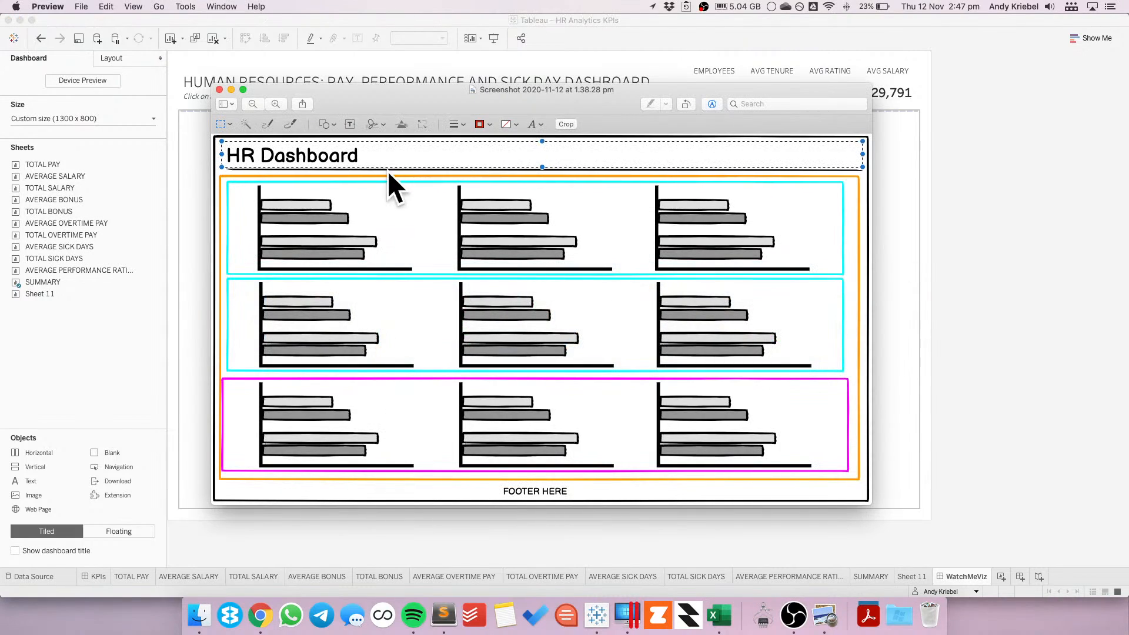
key(super+Tab)
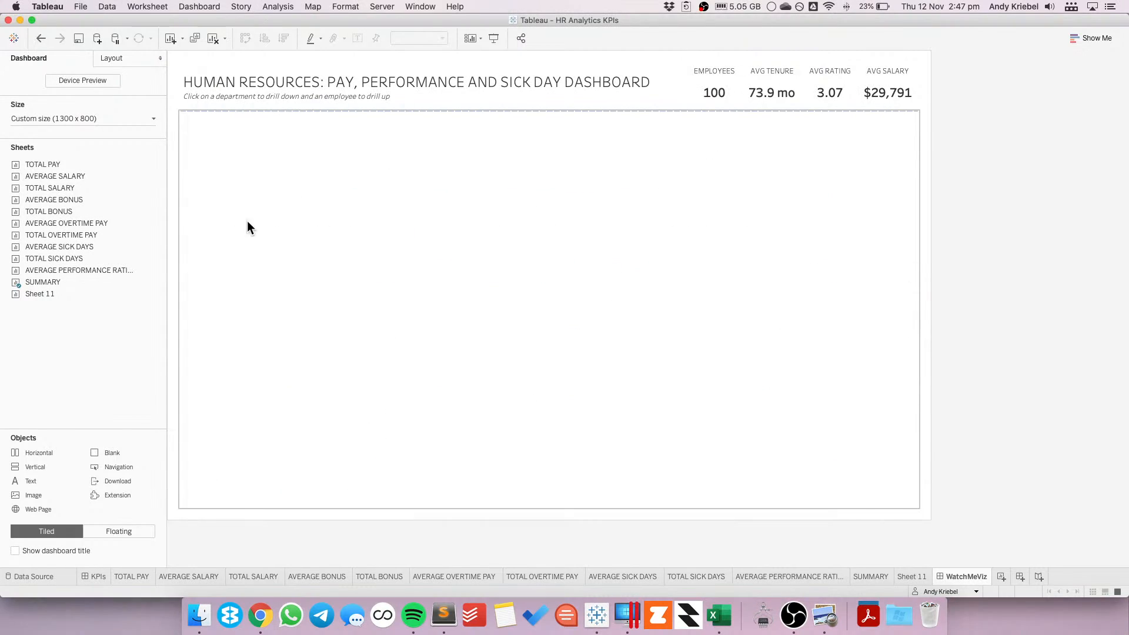
drag(104, 453, 276, 178)
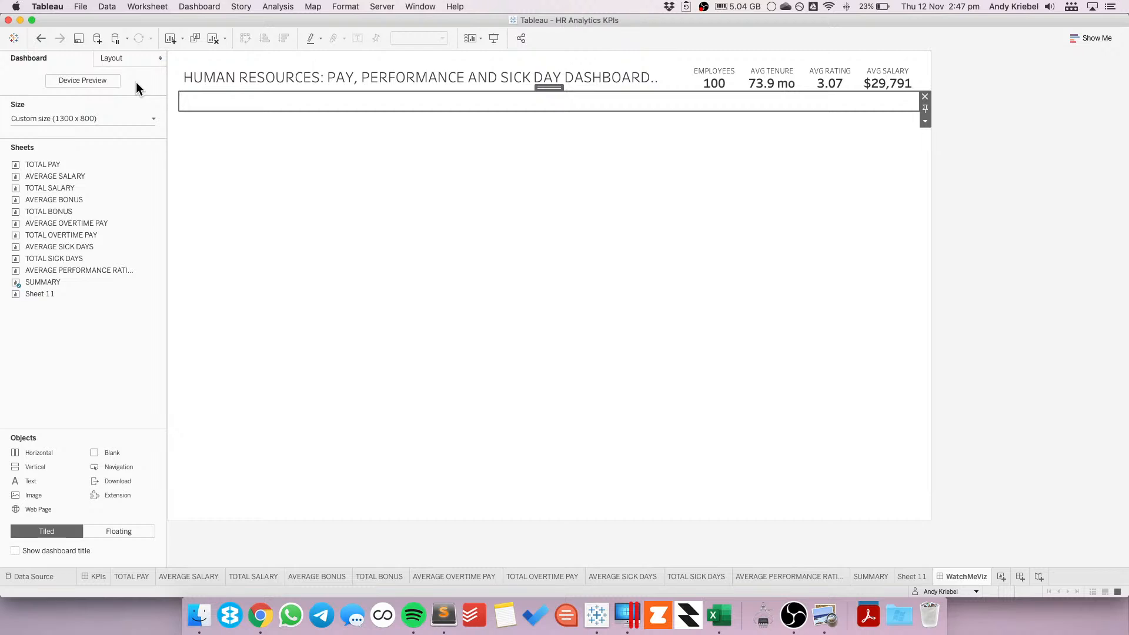
key(super+z)
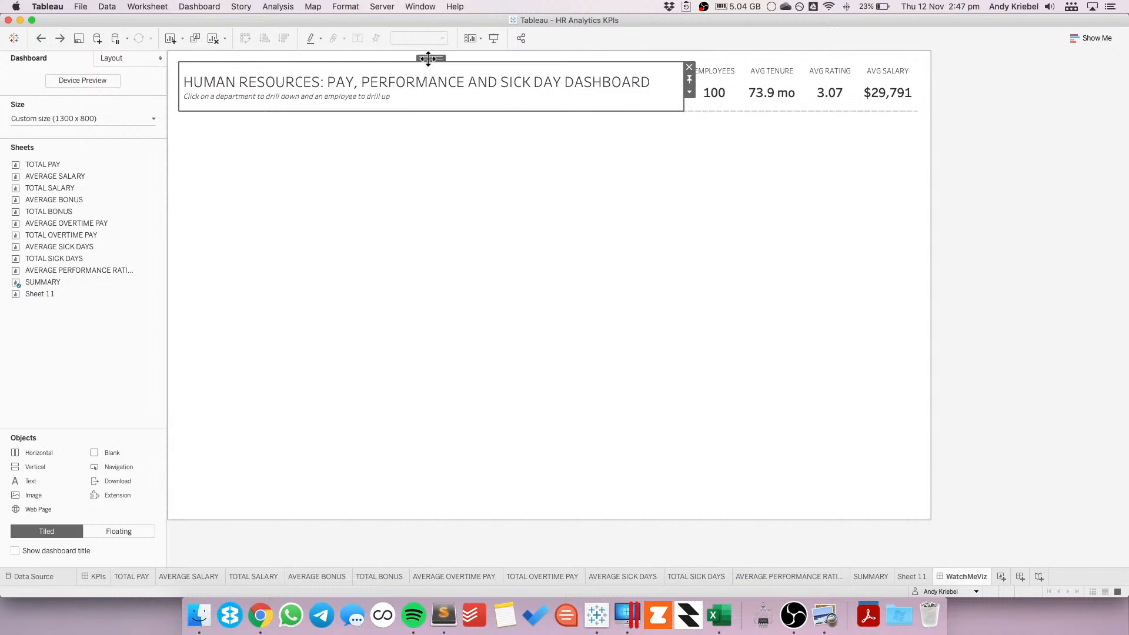
- Fix the height of the horizontal header container and add a blank directly below it in the vertical container
double_click(429, 58)
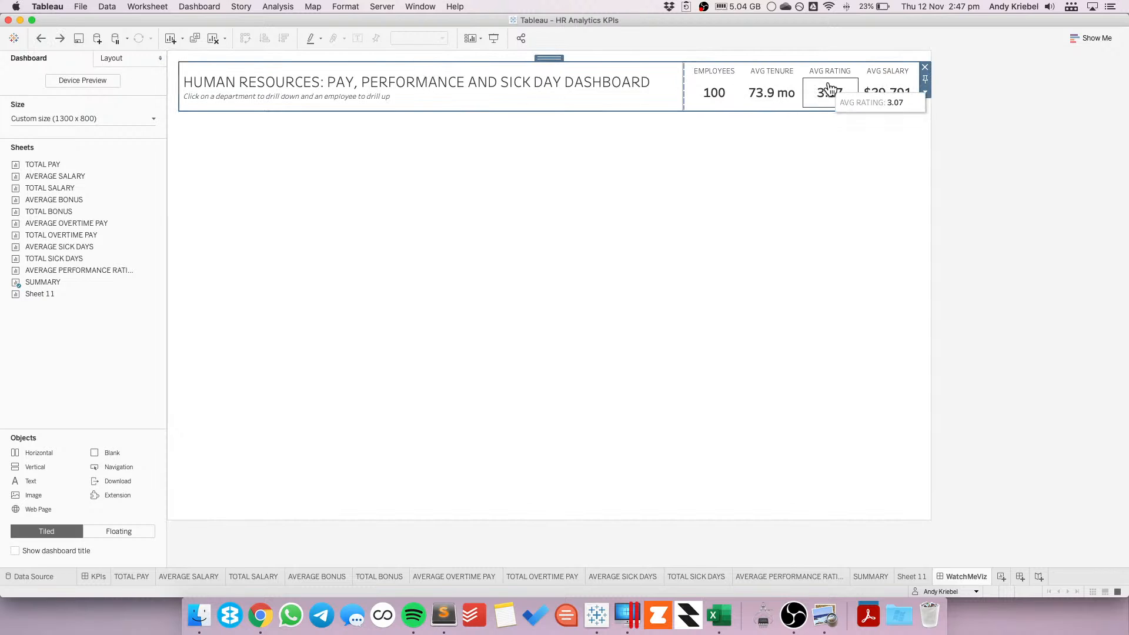
click(926, 80)
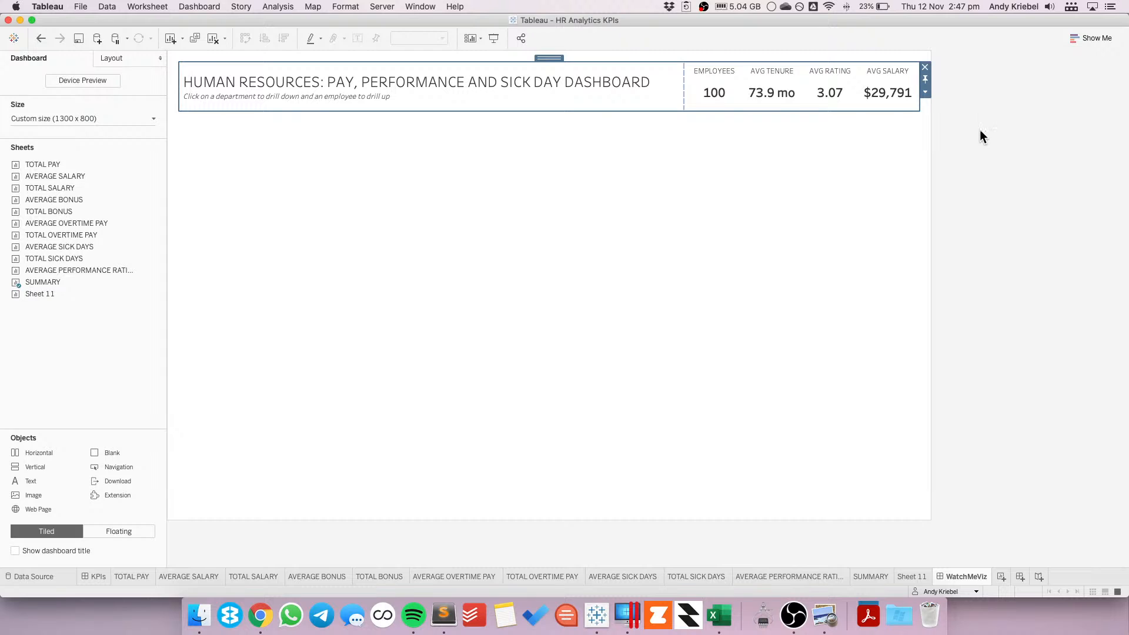
drag(115, 453, 291, 167)
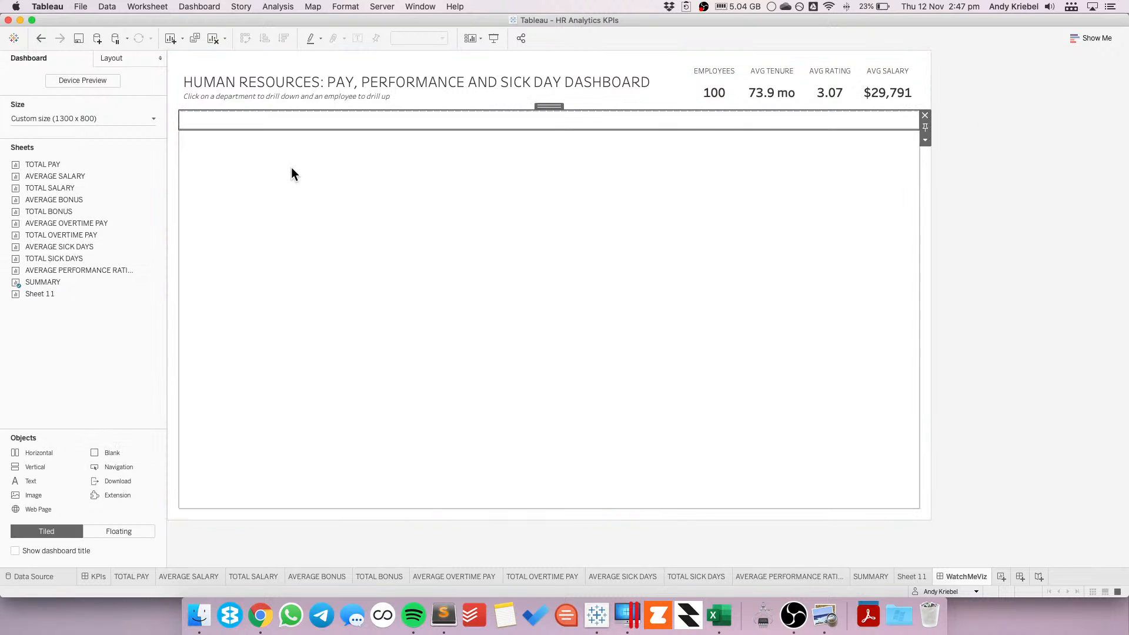
- Turn the new blank into a divider line with a dark grey background and a height of 10
click(116, 58)
click(55, 260)
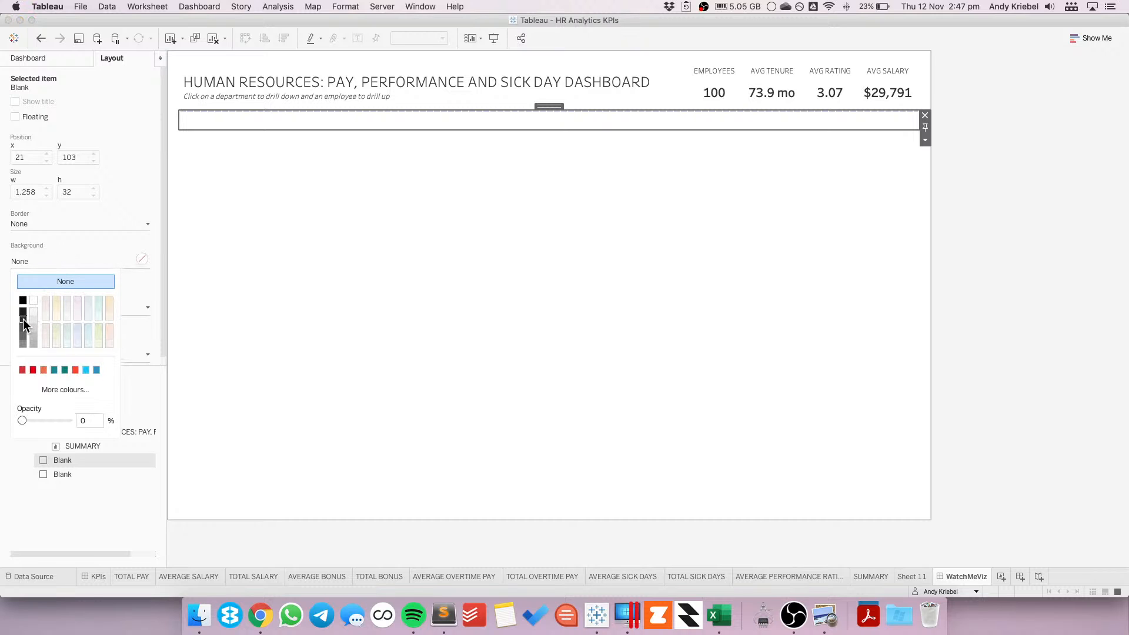
click(23, 319)
click(924, 141)
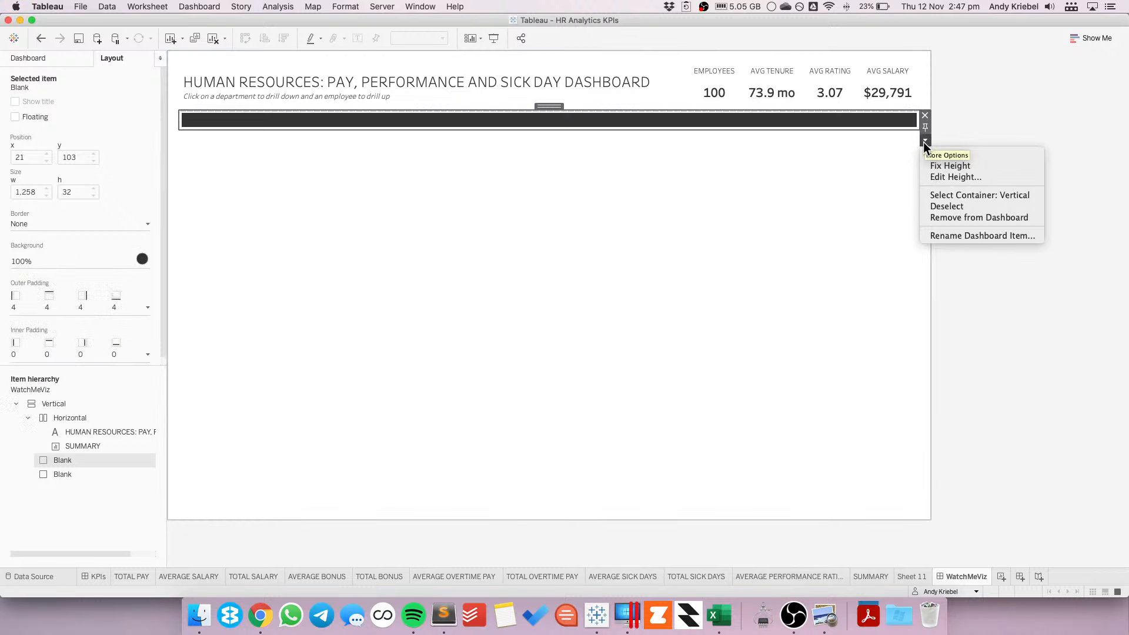
click(944, 178)
text(10)
key(Return)
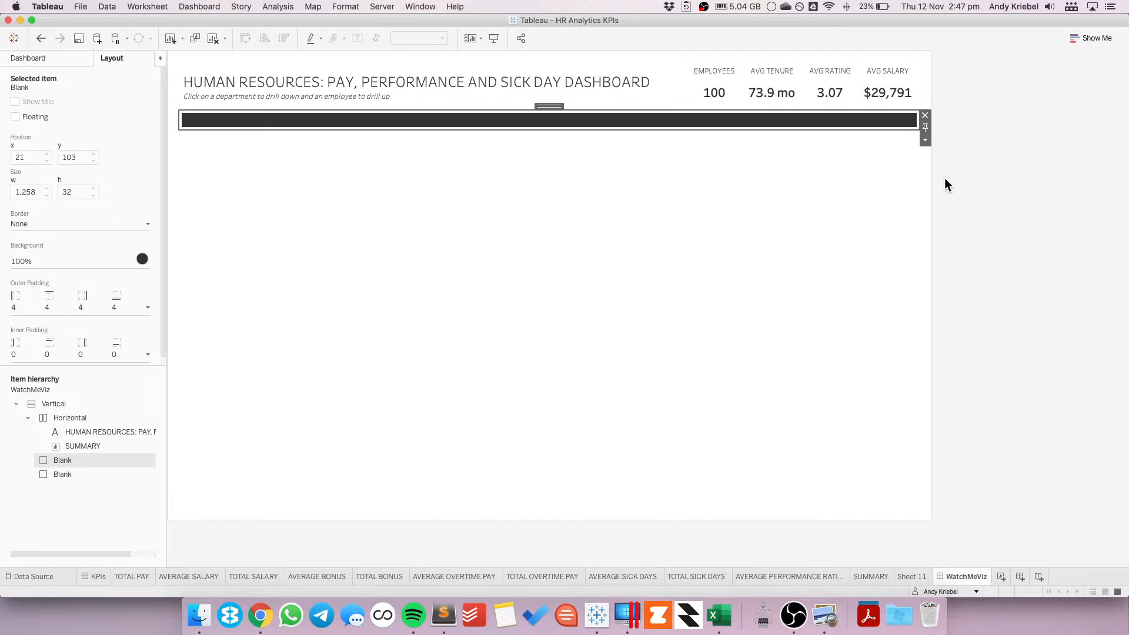
click(61, 57)
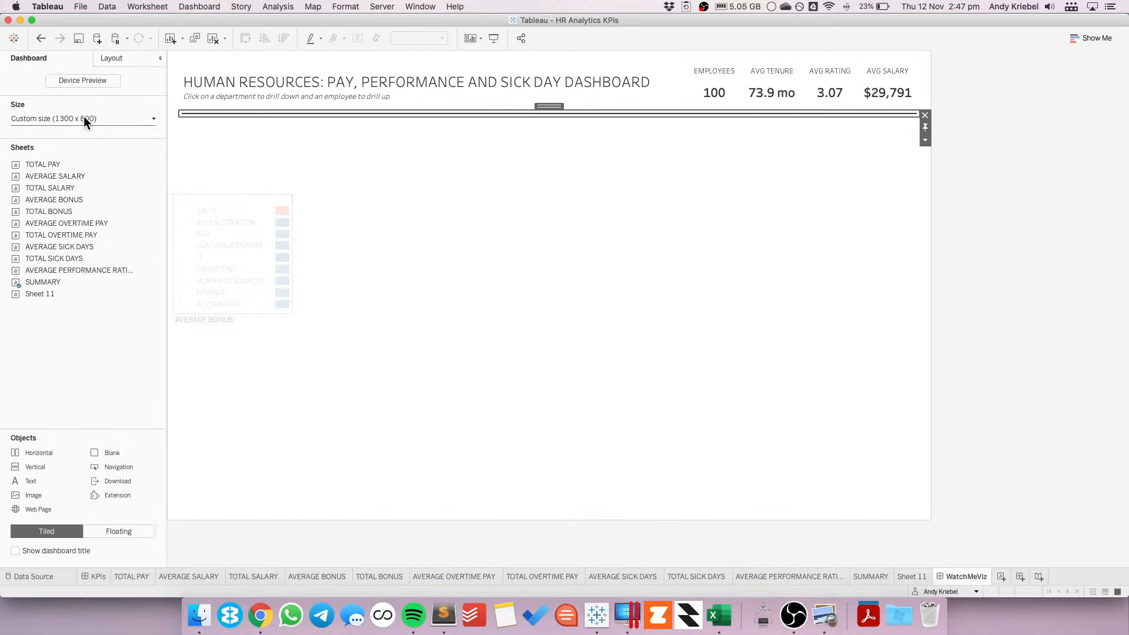
- Set the divider line blank's outer padding to 0 on all sides
click(107, 55)
click(48, 305)
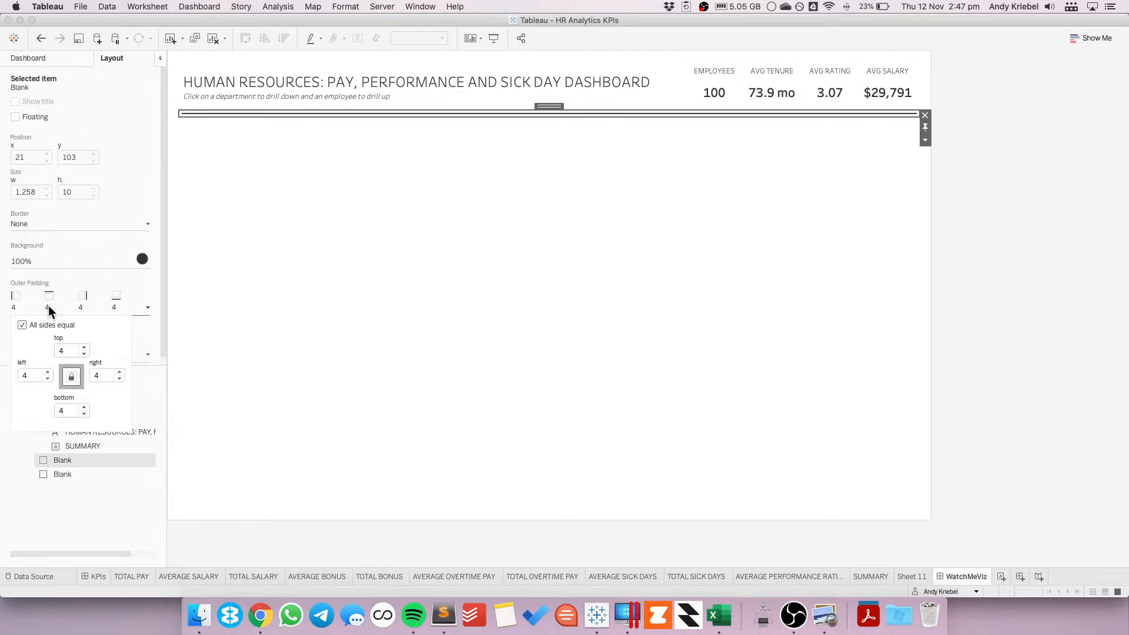
click(84, 354)
click(84, 354)
click(84, 354)
click(84, 354)
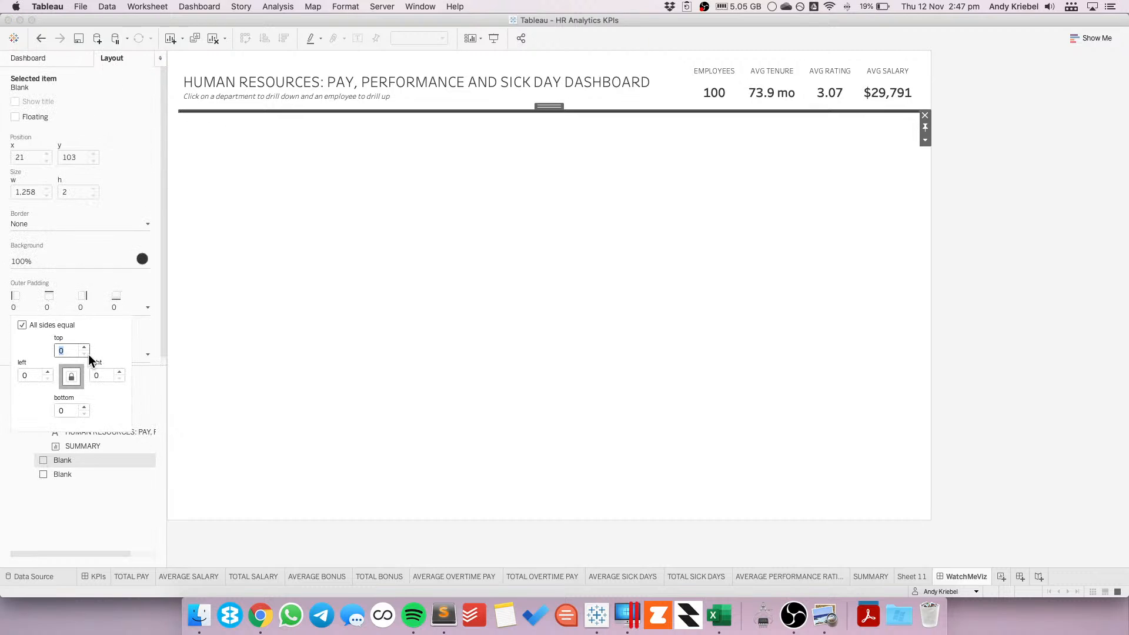
click(1058, 239)
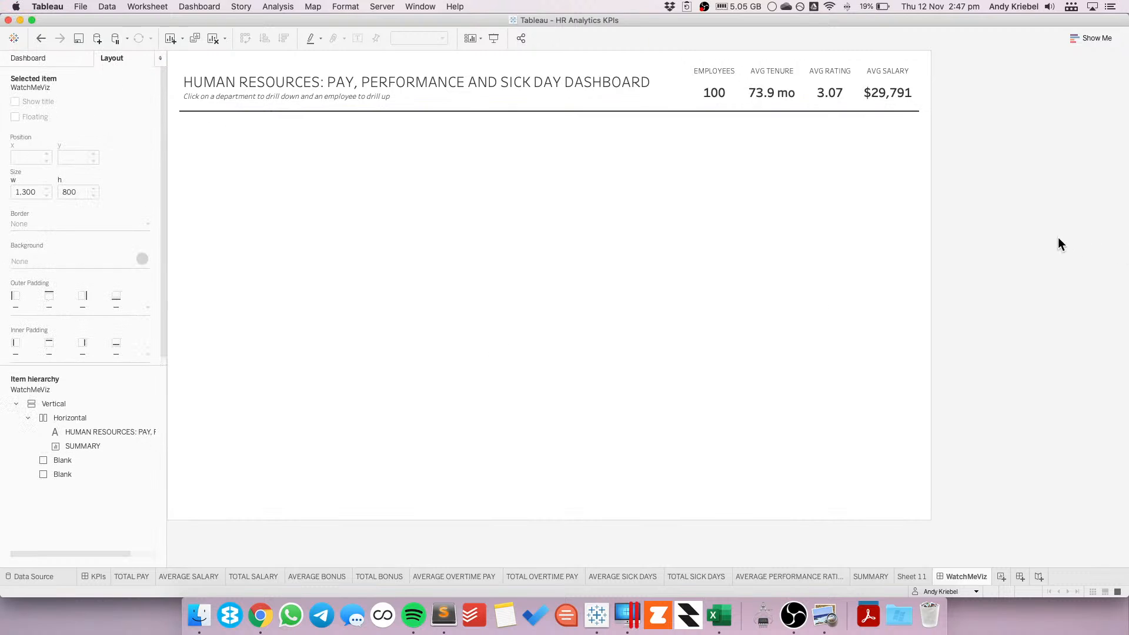
- Check the wireframe in Preview, return to Tableau and add a vertical container directly below the divider line
click(64, 56)
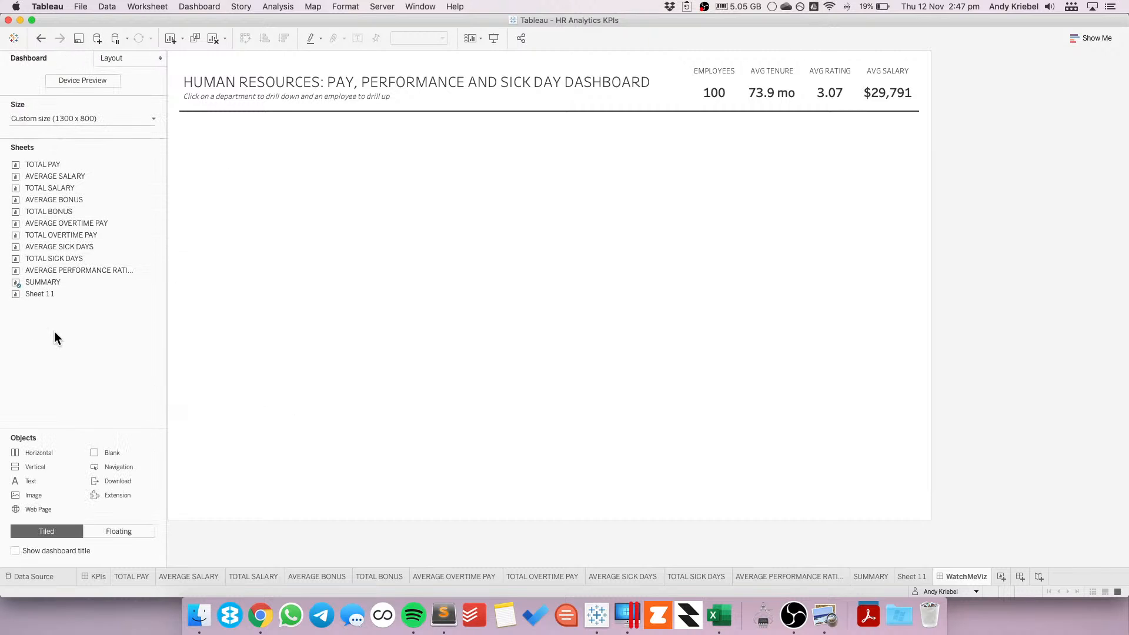
key(super+Tab)
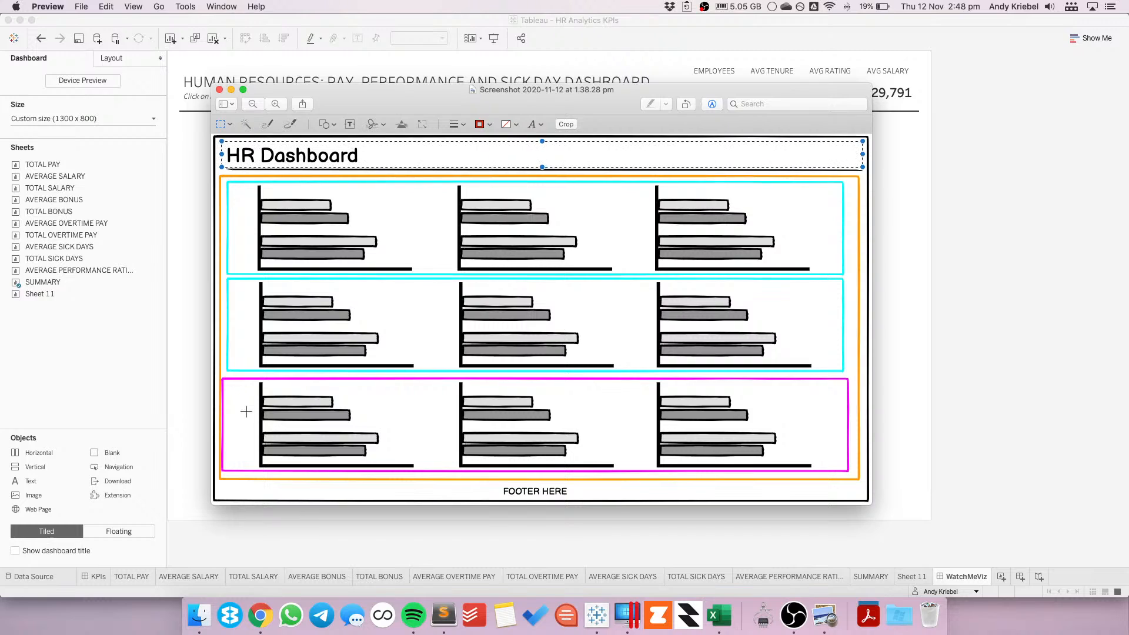
key(super+Tab)
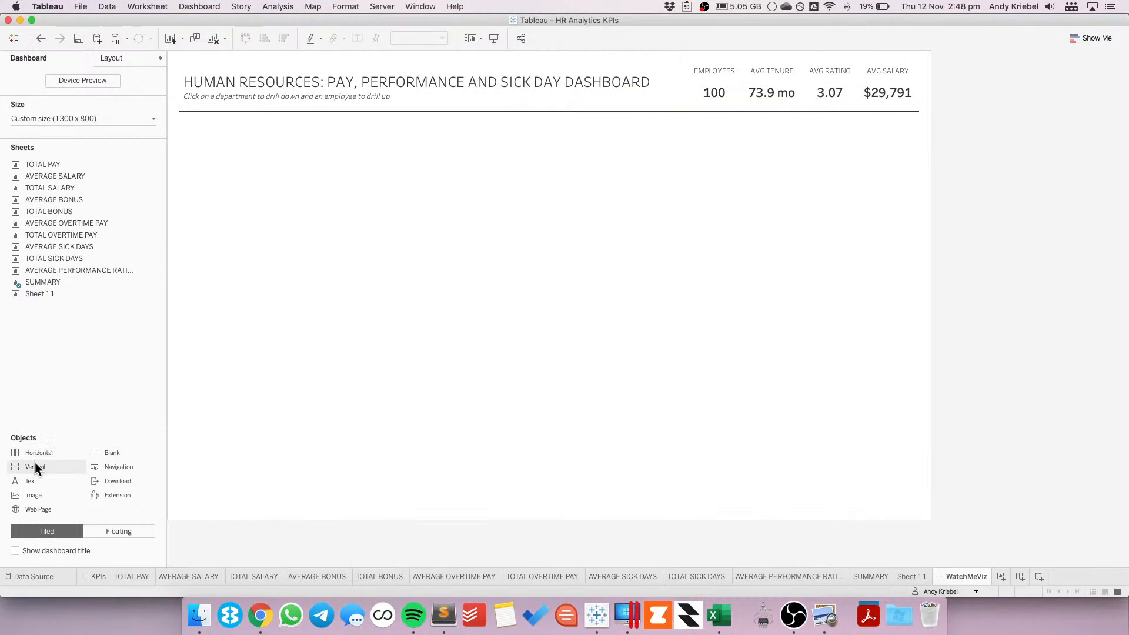
drag(35, 454, 312, 230)
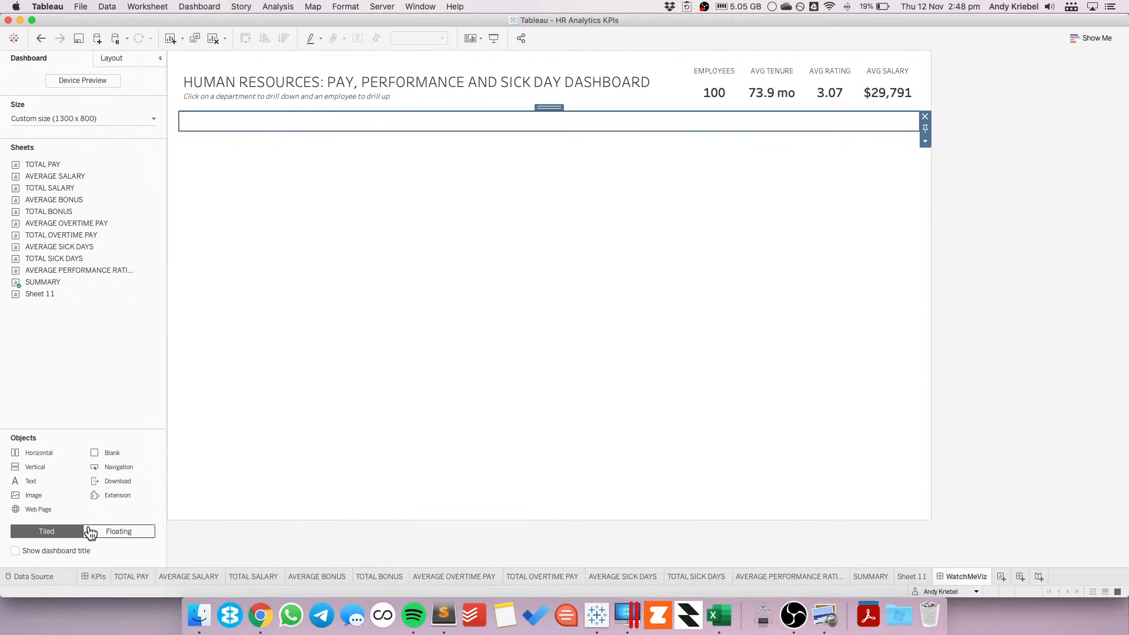
- Add a centred text object reading FOOTER at the very end of the main vertical container
drag(39, 482, 404, 466)
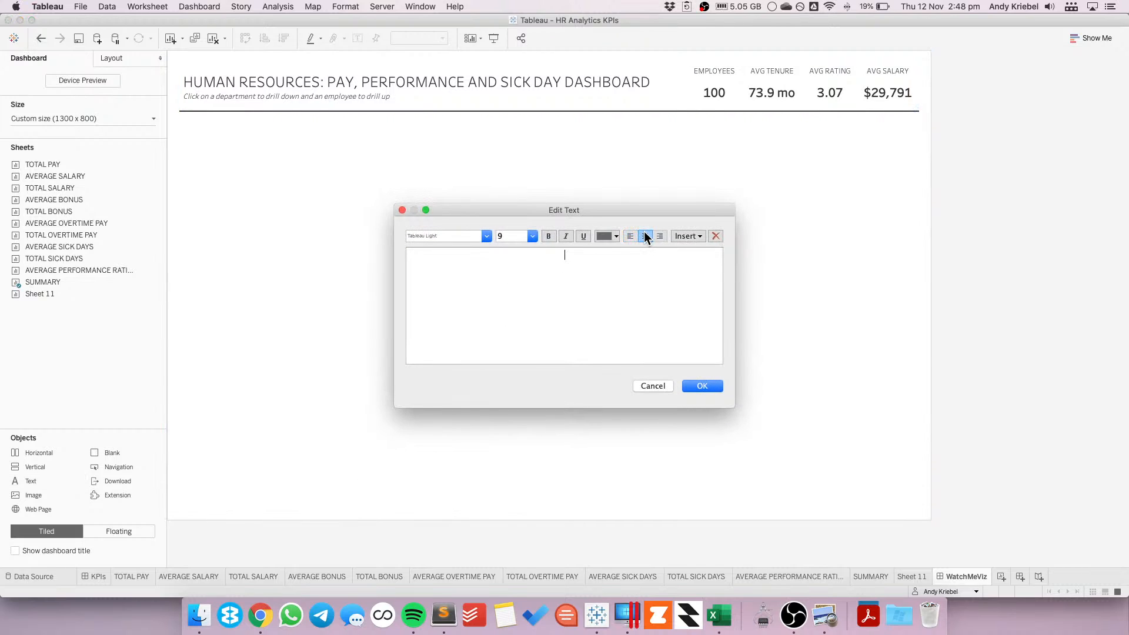
text(FIITER)
key(BackSpace)
key(BackSpace)
key(BackSpace)
key(BackSpace)
text(ILTER)
click(702, 388)
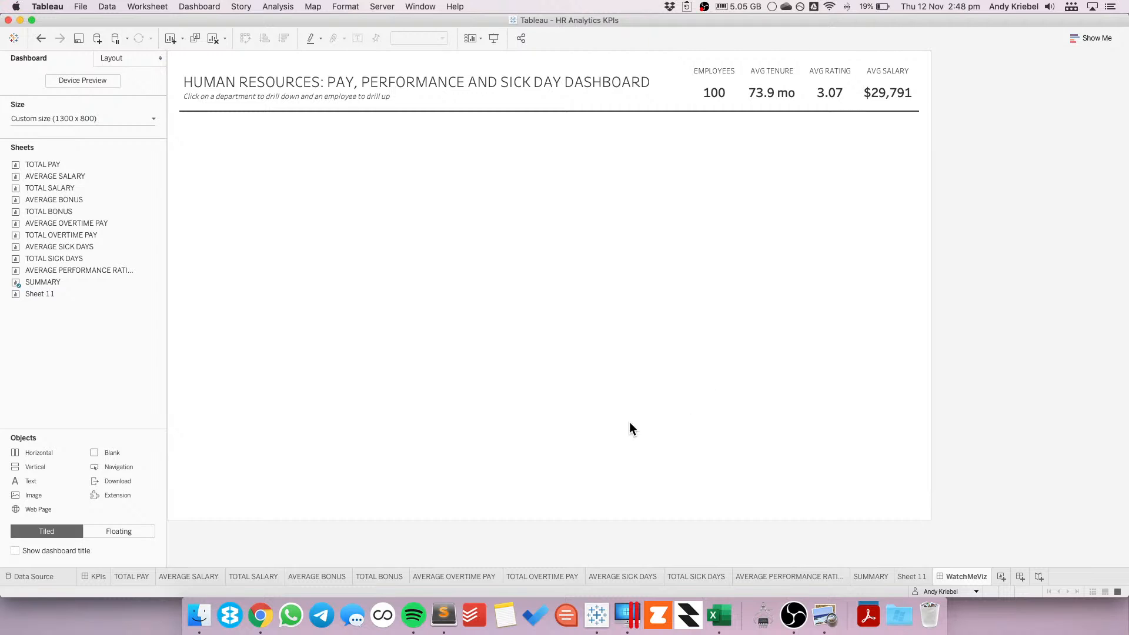
click(1044, 419)
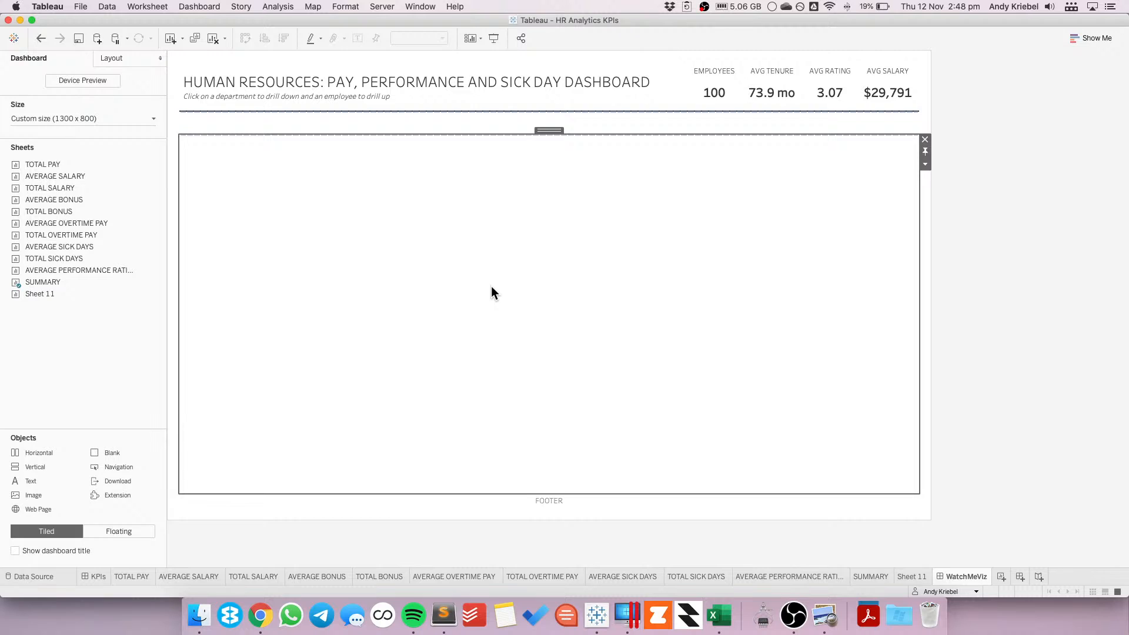
- Compare with the wireframe in Preview, return to Tableau and give the inner vertical container an orange border
drag(492, 288, 455, 121)
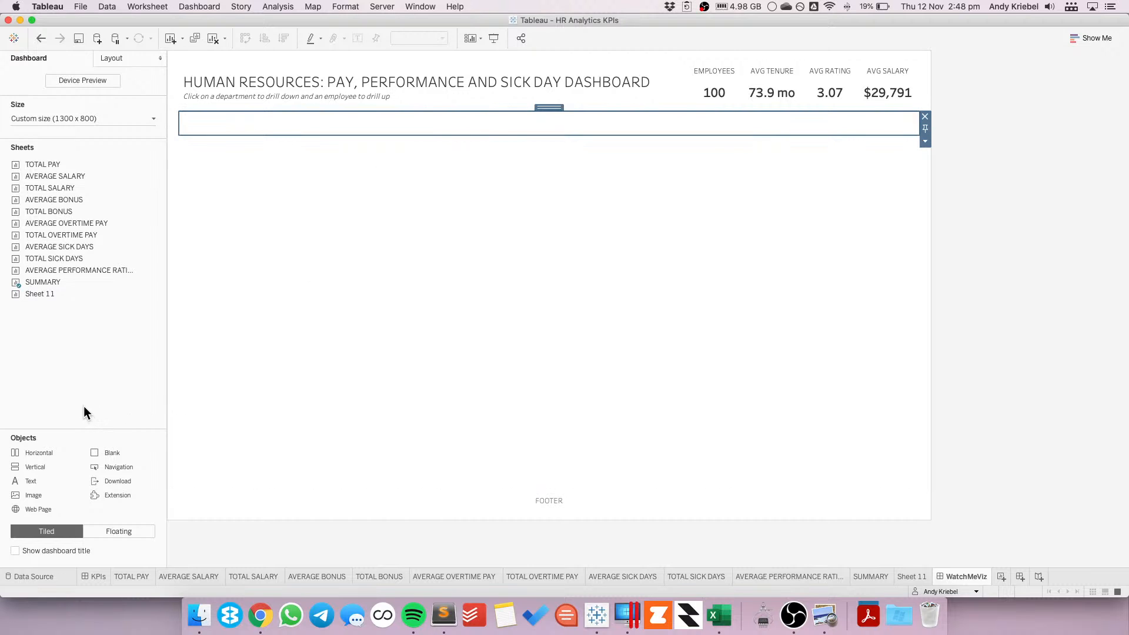
key(super+Tab)
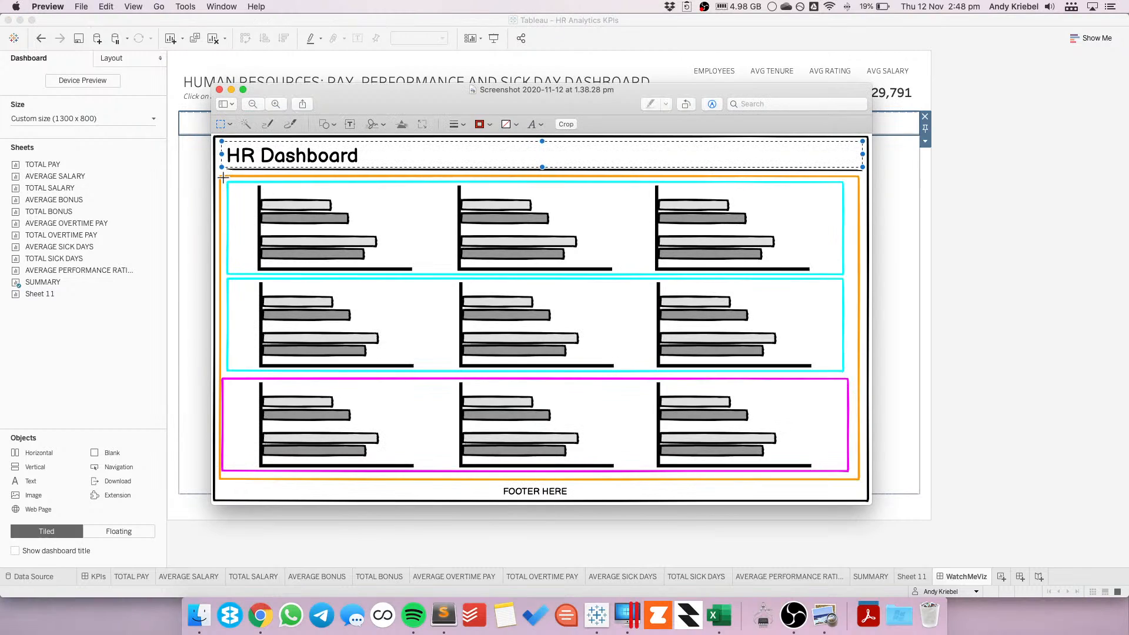
key(super+Tab)
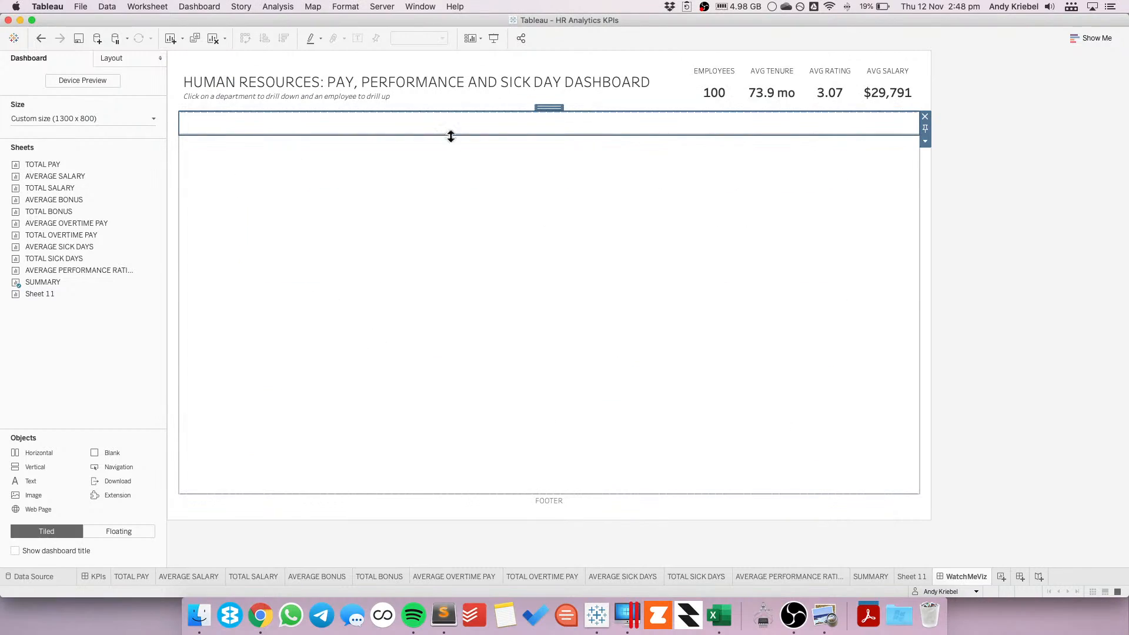
click(107, 58)
click(46, 225)
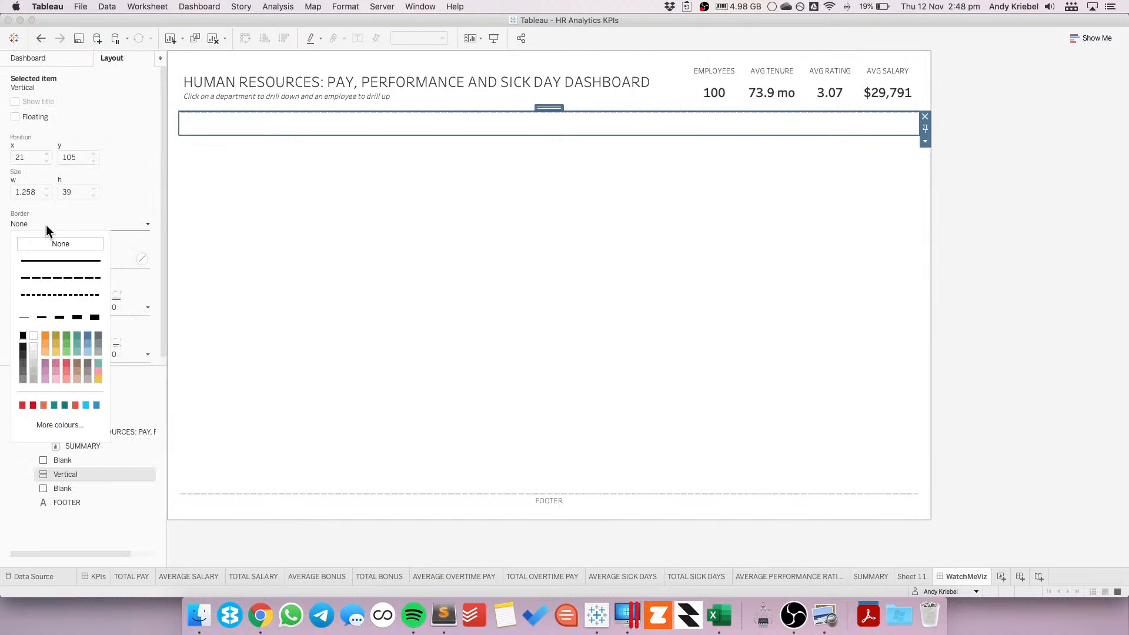
click(44, 337)
click(1046, 274)
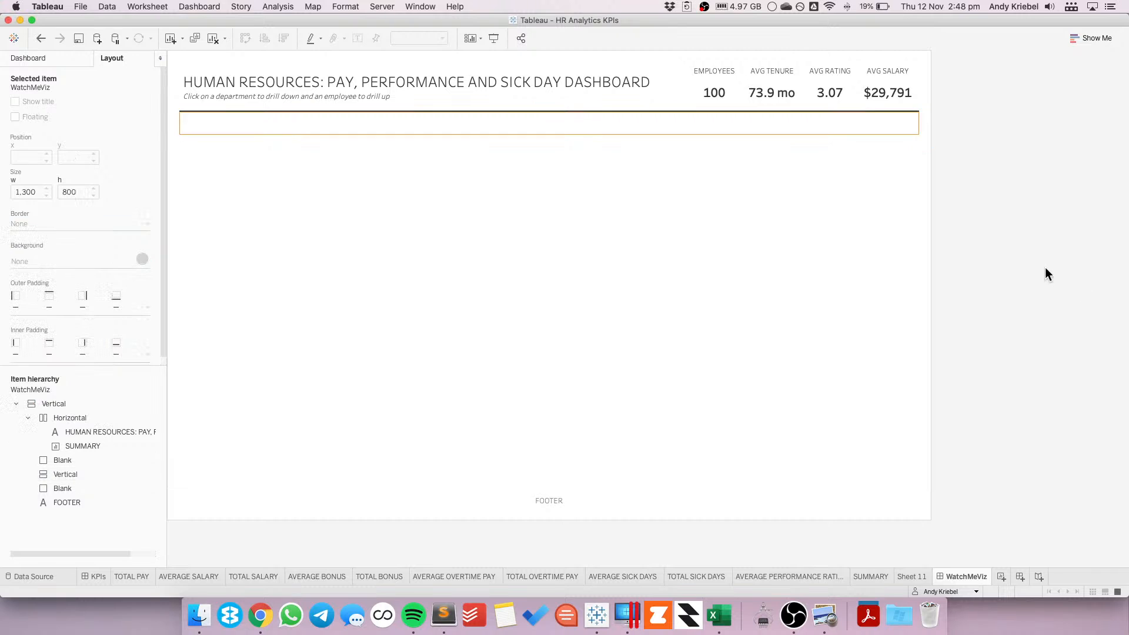
- Check the wireframe in Preview, return to Tableau and move the large blank into the orange-bordered vertical container
key(super+Tab)
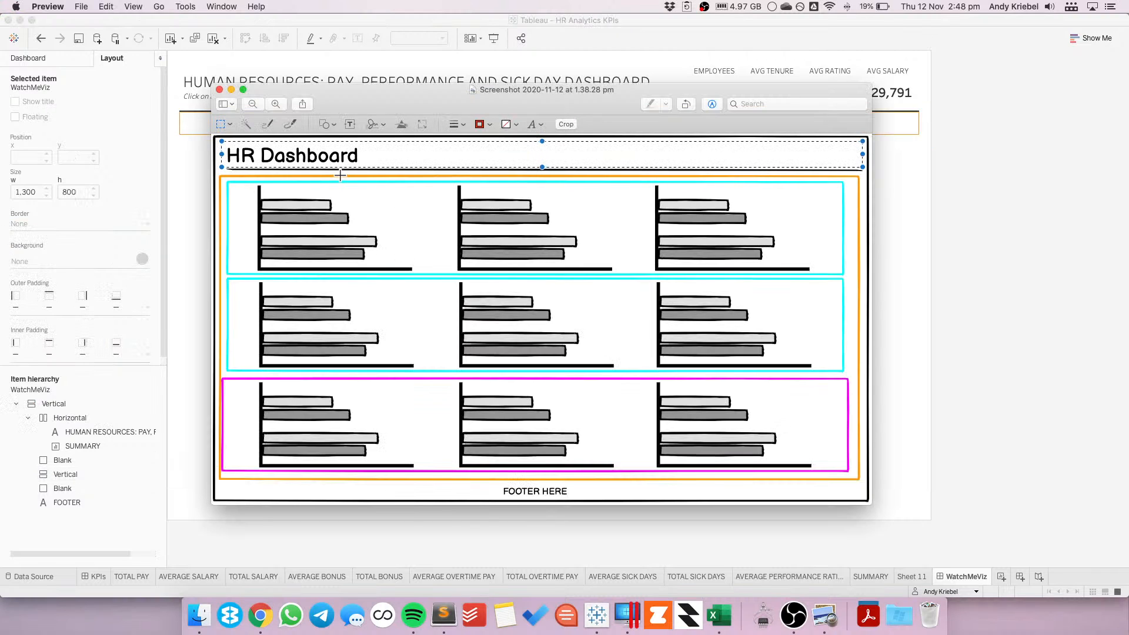
key(super+Tab)
click(351, 337)
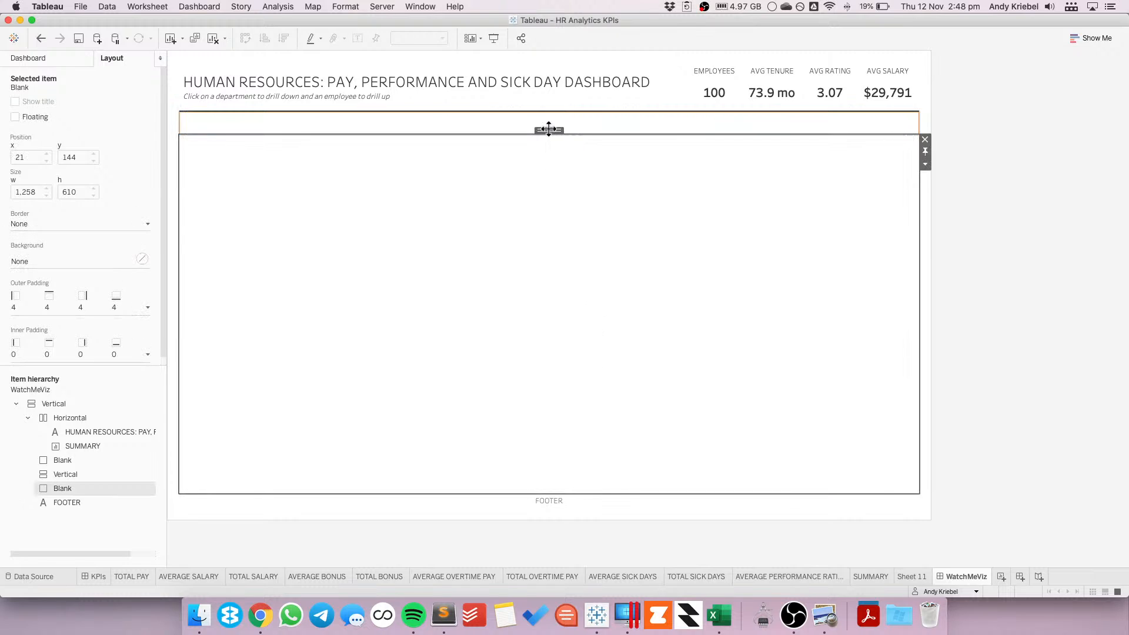
drag(549, 129, 548, 121)
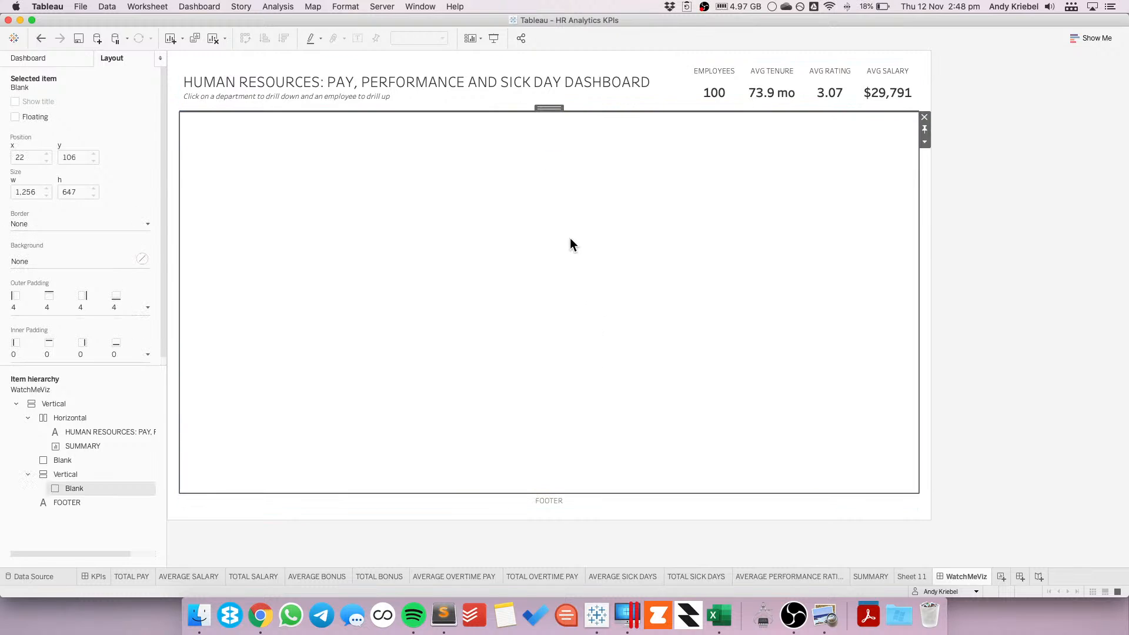
- Review the wireframe and the KPIs dashboard, return to WatchMeViz and add a horizontal container below the blank, inside the orange-bordered container
click(41, 57)
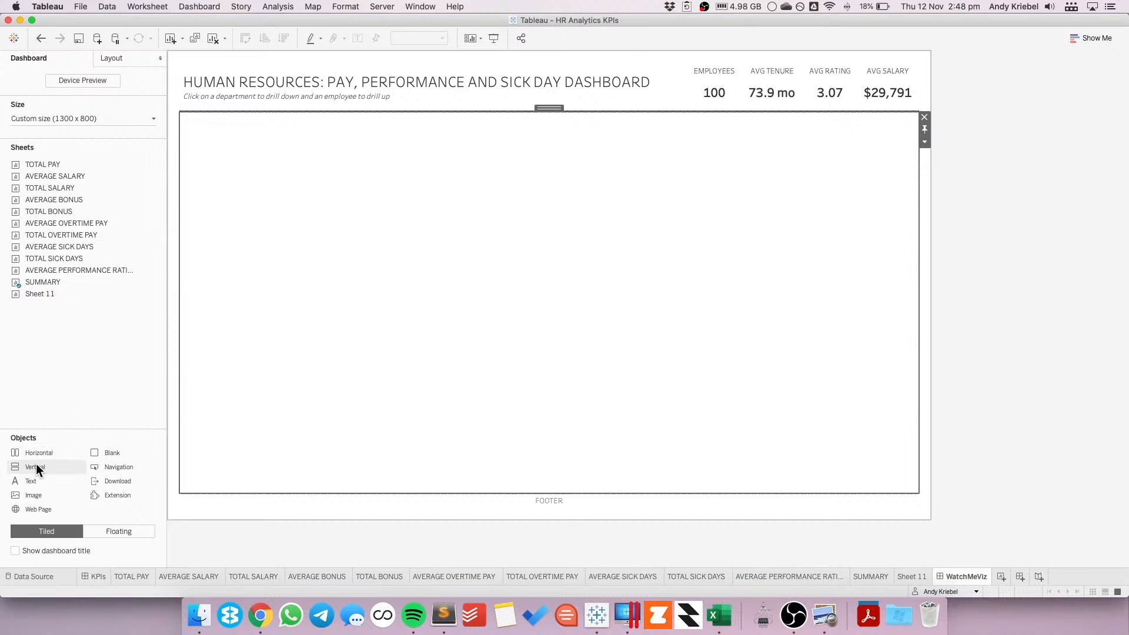
key(super+Tab)
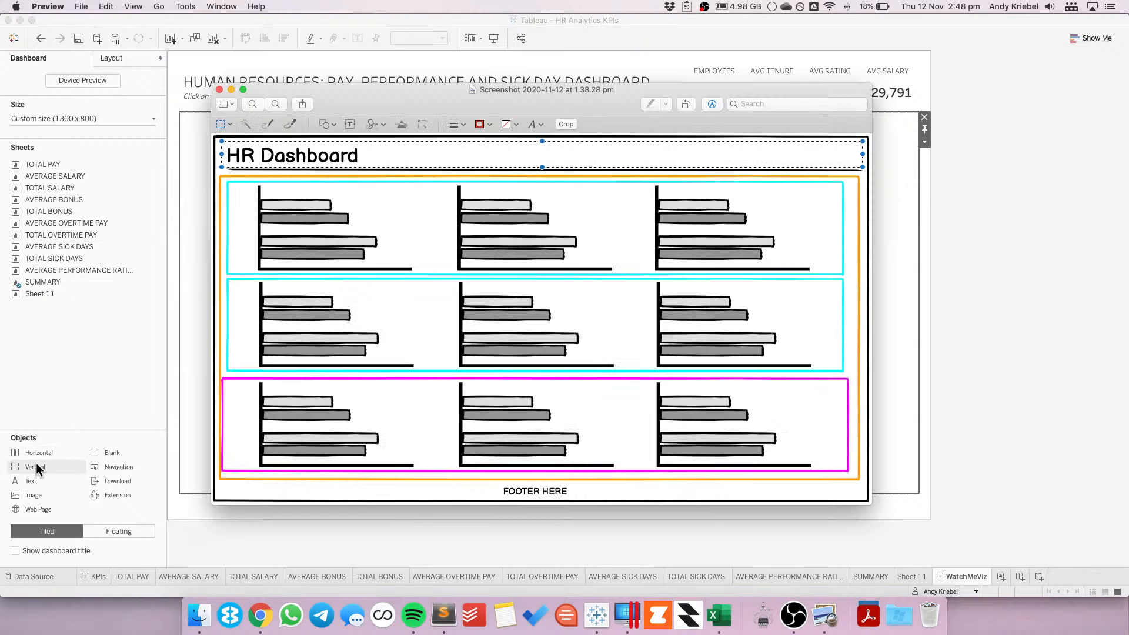
click(114, 416)
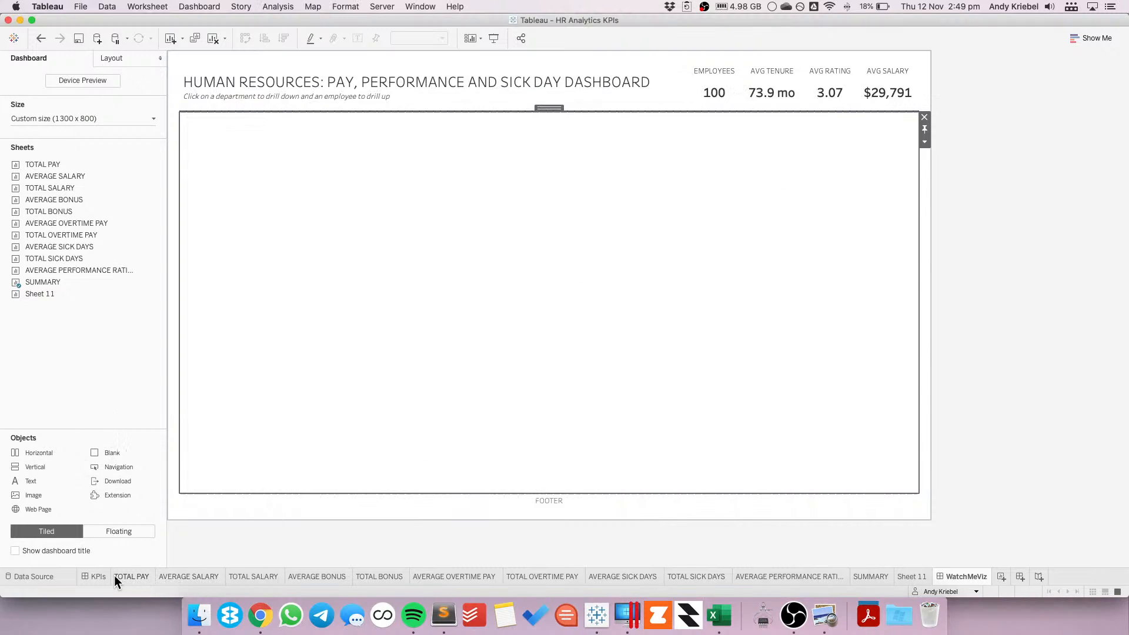
click(99, 575)
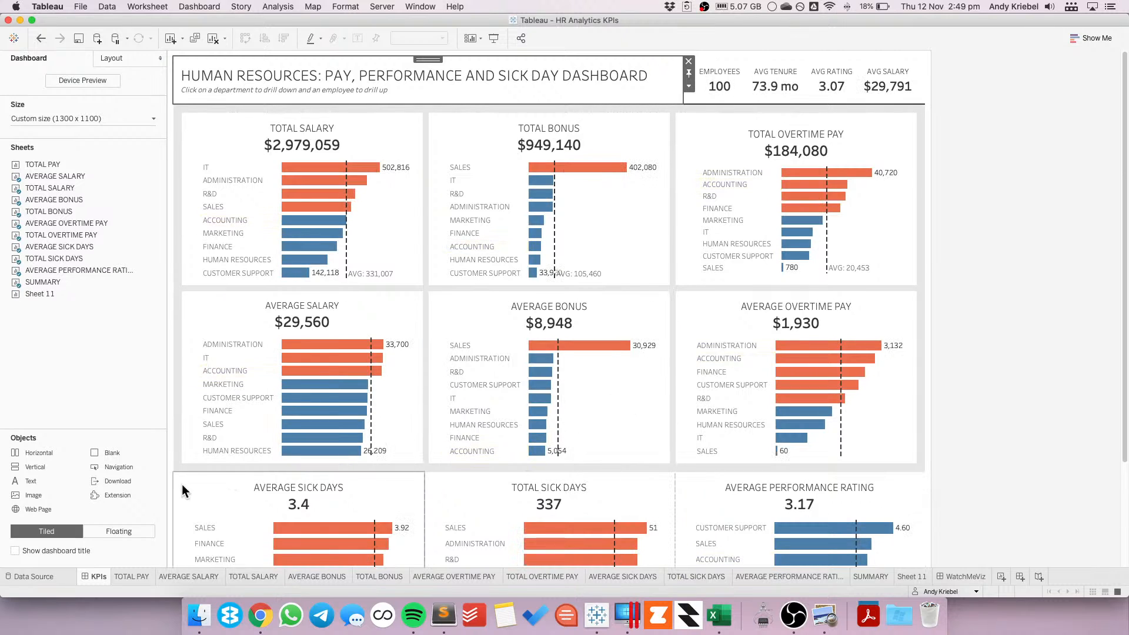
key(super+Tab)
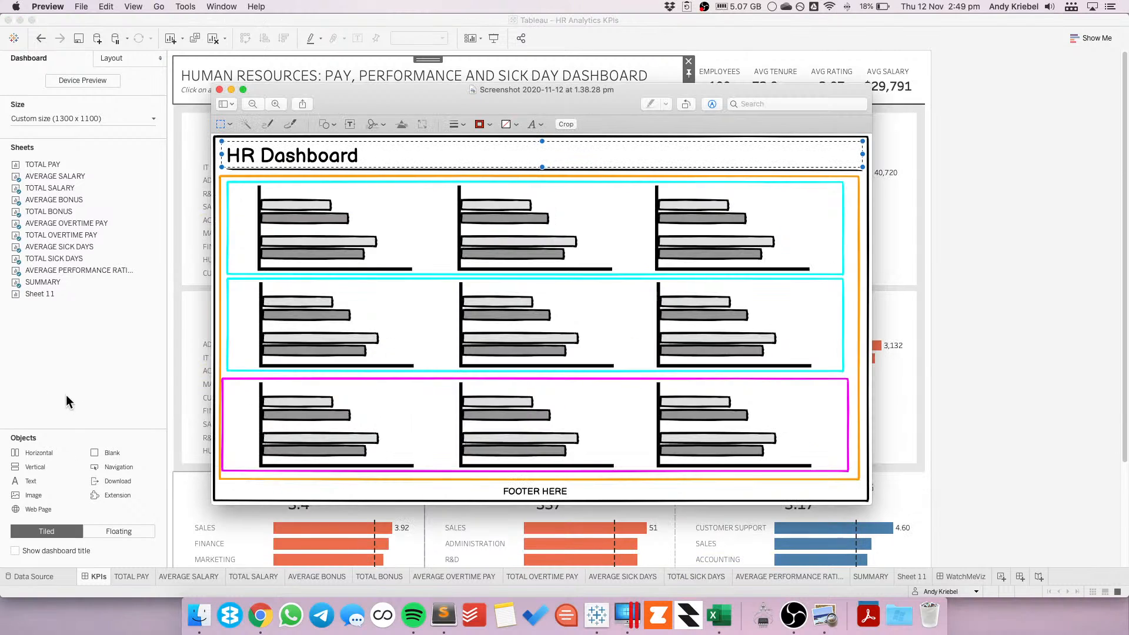
key(super+Tab)
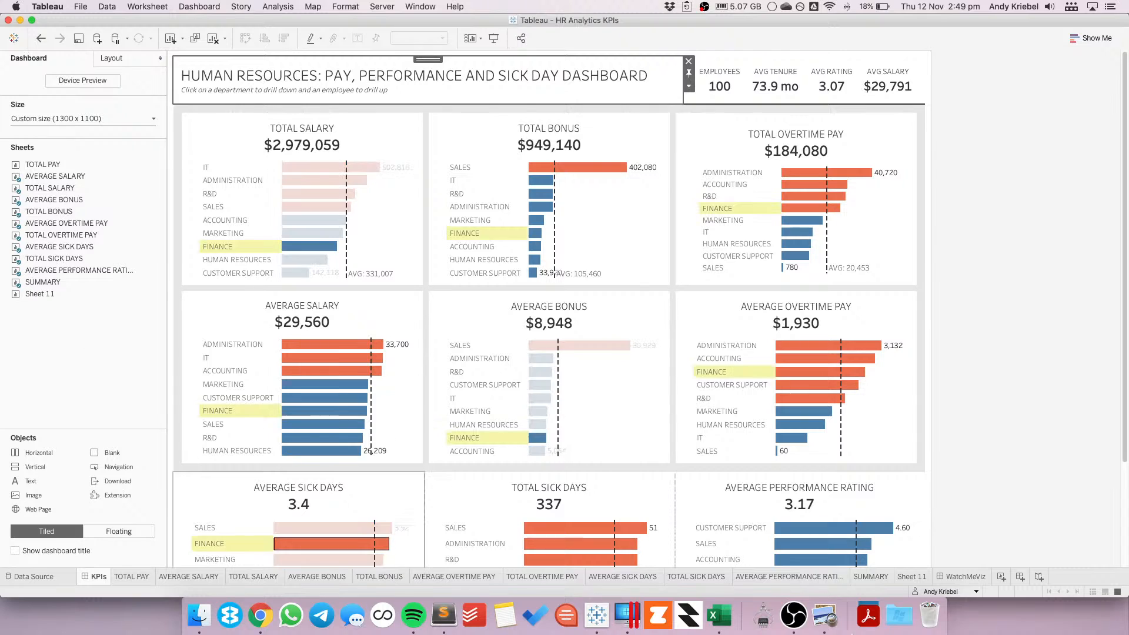
click(968, 577)
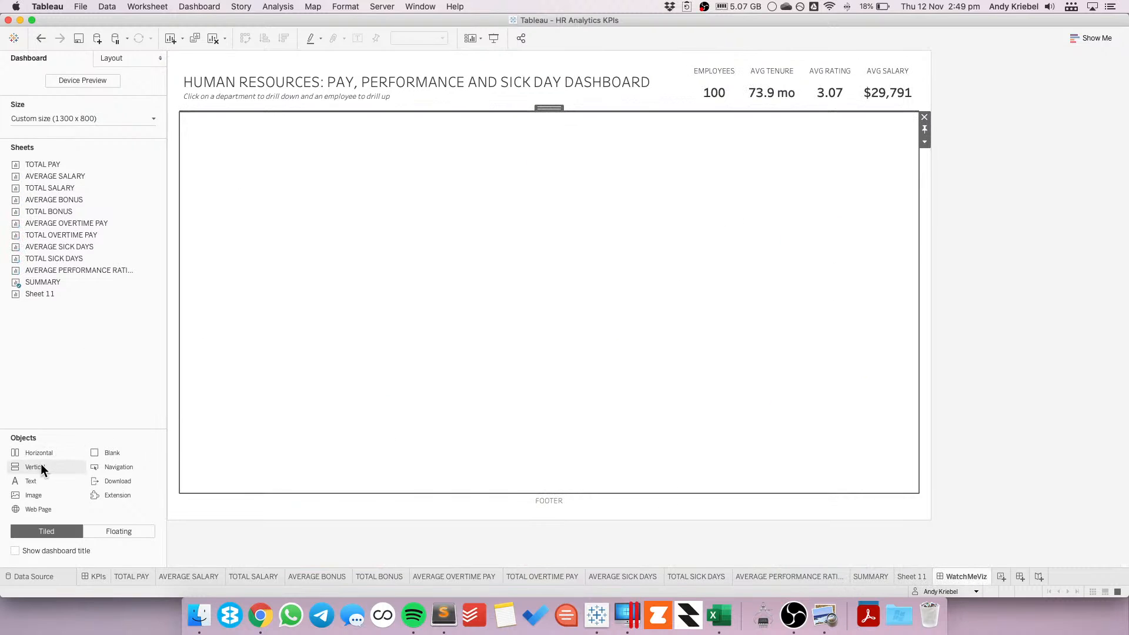
drag(39, 454, 357, 431)
drag(43, 281, 44, 270)
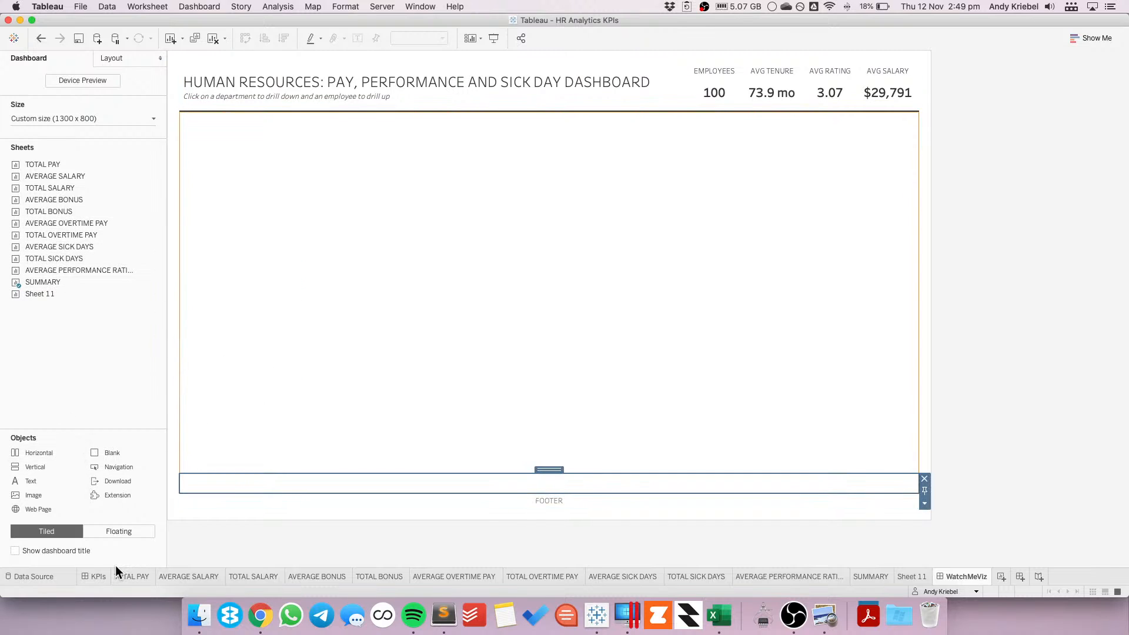
- Check the KPIs dashboard again and reorder the WatchMeViz dashboard to sit directly after KPIs
click(99, 577)
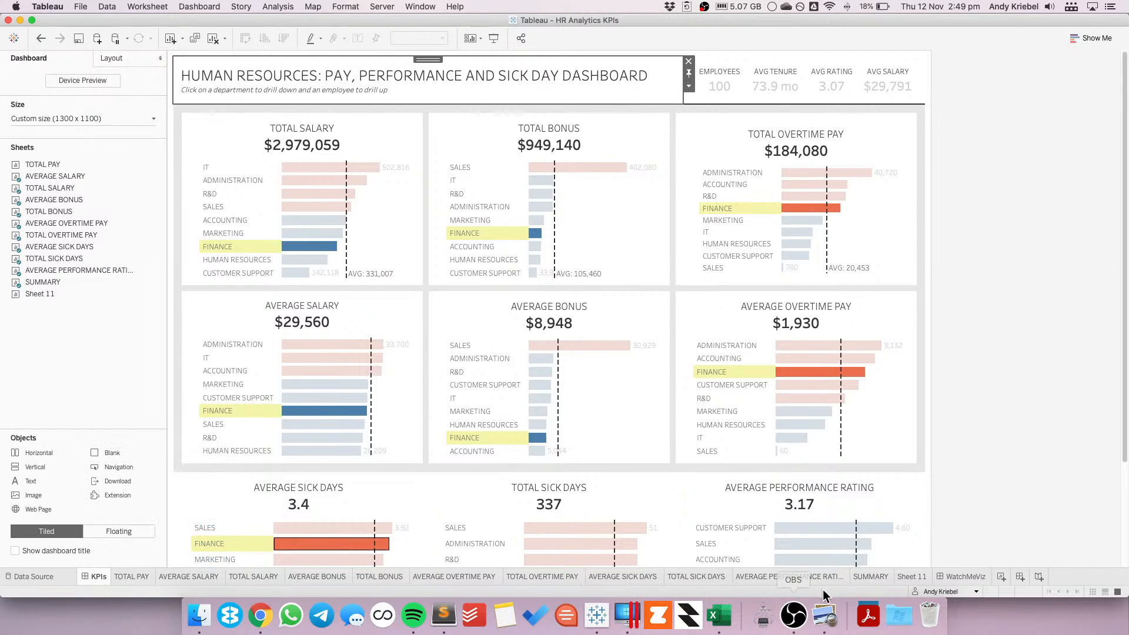
click(955, 574)
mouse_move(960, 574)
mouse_down()
mouse_move(178, 616)
mouse_move(112, 577)
mouse_up()
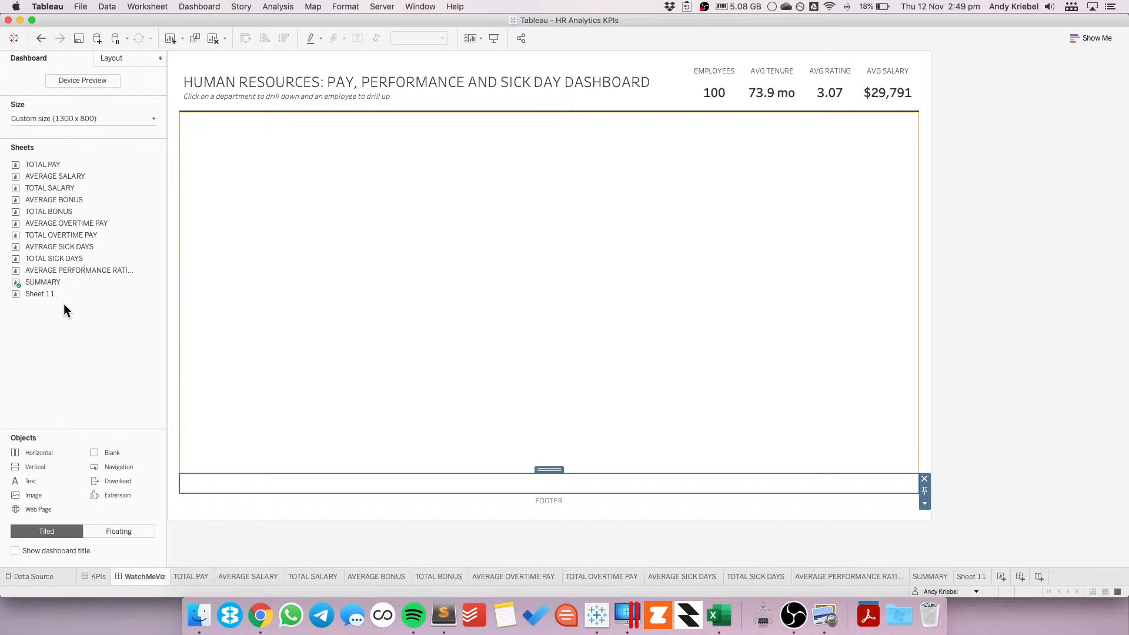
- Place the AVERAGE SICK DAYS sheet in the new horizontal container and extend the container upward to make its bars visible
drag(53, 242, 267, 483)
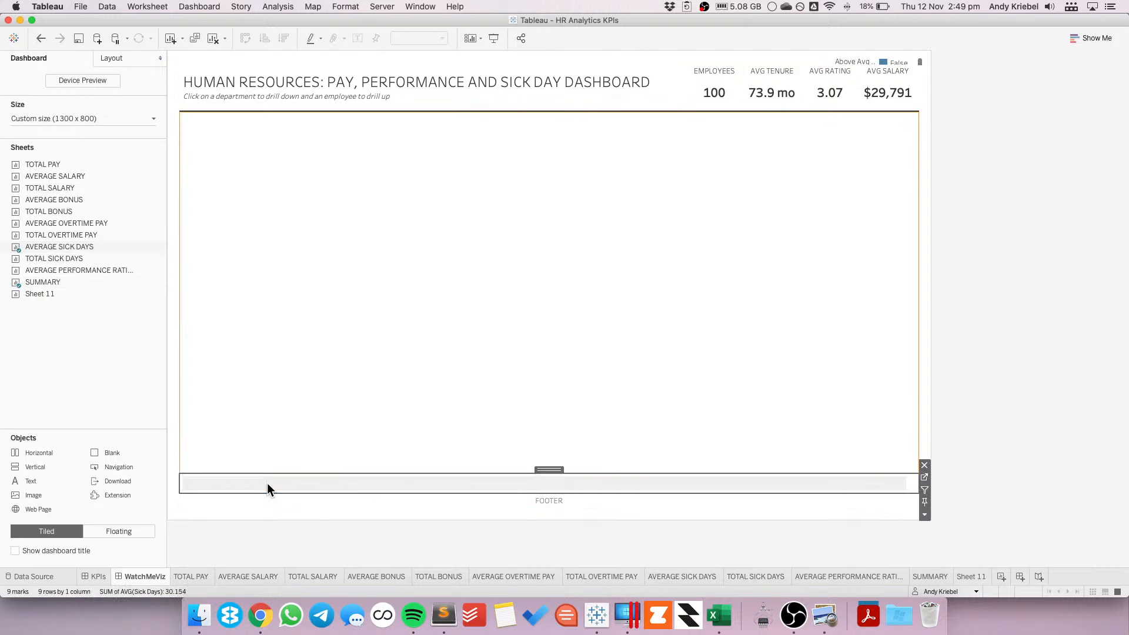
click(550, 470)
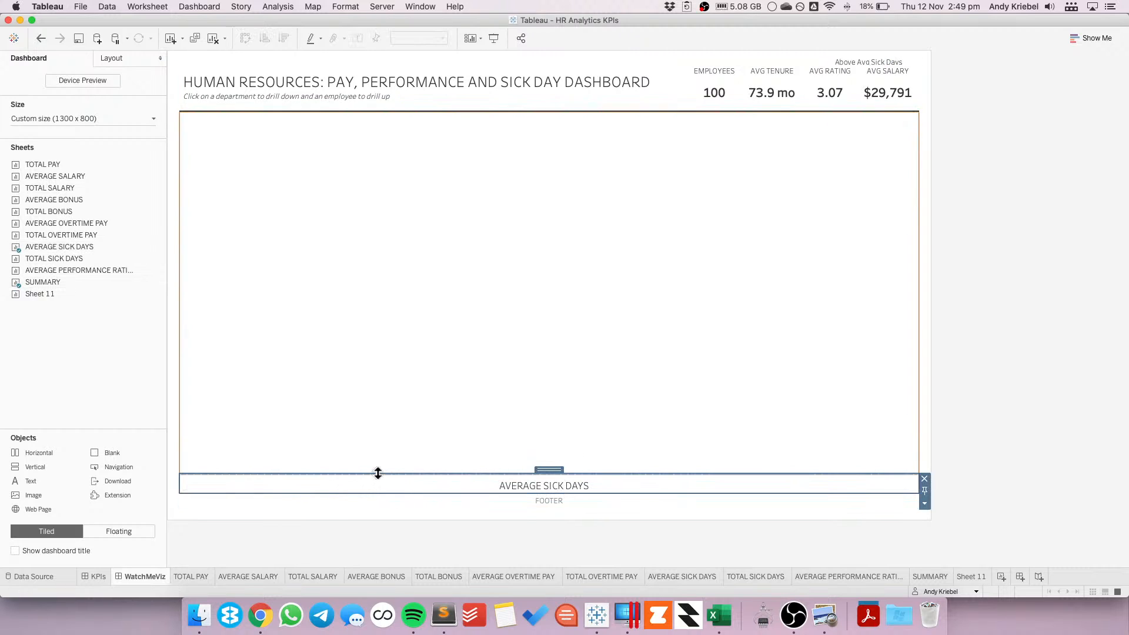
drag(378, 473, 377, 385)
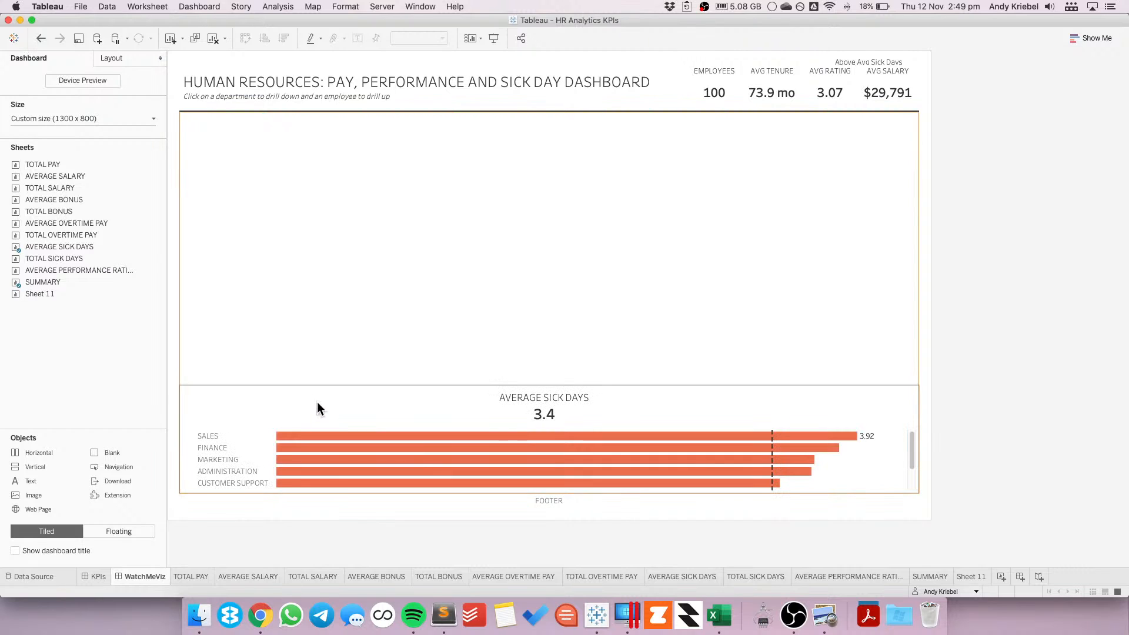
- Add the TOTAL SICK DAYS and AVERAGE PERFORMANCE RATING sheets beside AVERAGE SICK DAYS in the horizontal container
click(316, 401)
drag(54, 260, 786, 443)
drag(83, 270, 796, 449)
- Set the AVERAGE PERFORMANCE RATING, TOTAL SICK DAYS and AVERAGE SICK DAYS charts to fit Entire View
click(423, 38)
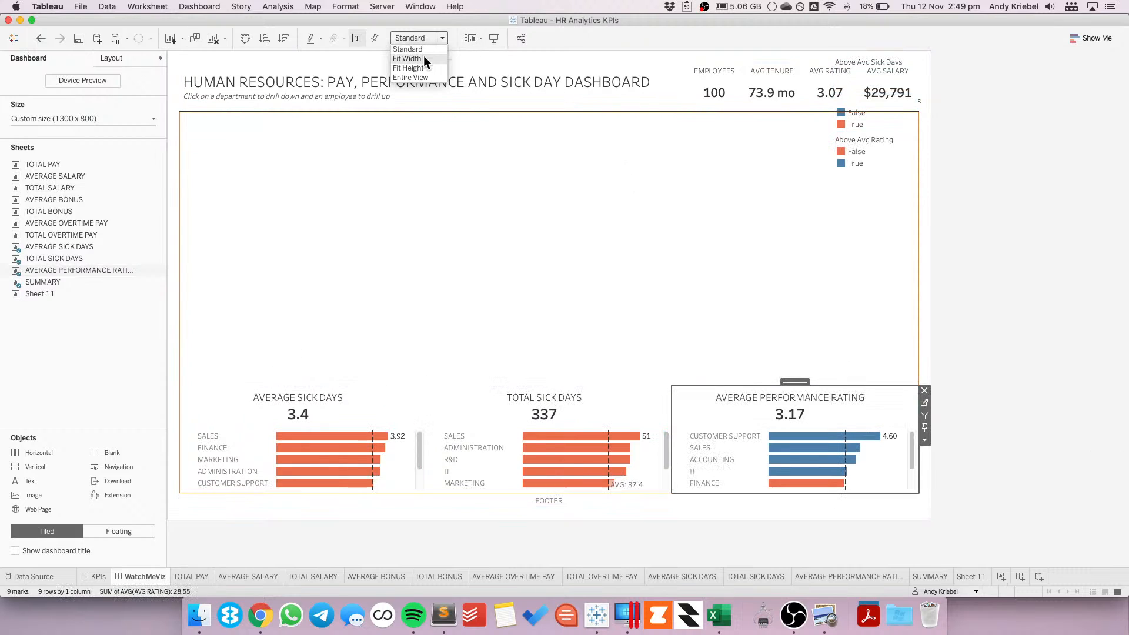
click(533, 403)
click(408, 36)
click(410, 69)
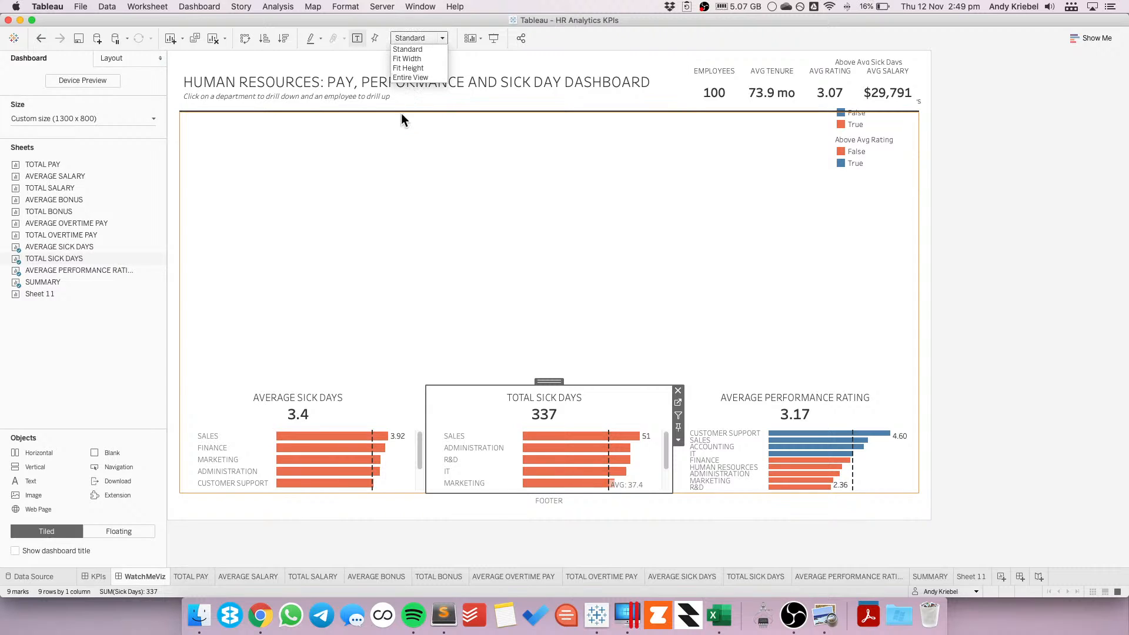
click(322, 408)
click(410, 41)
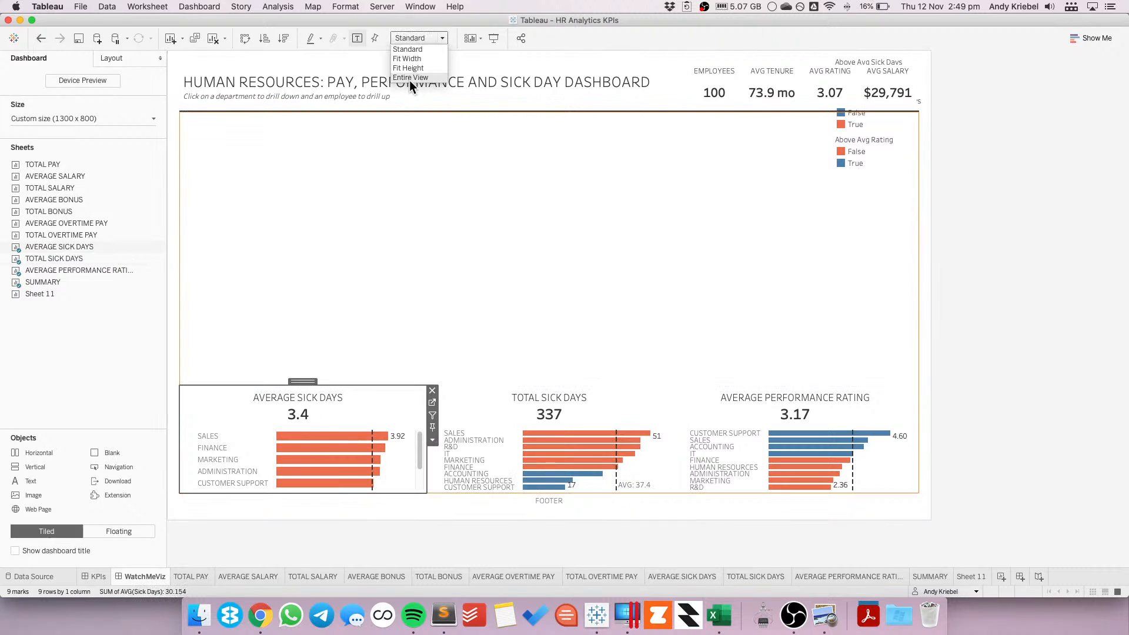
click(410, 77)
click(424, 310)
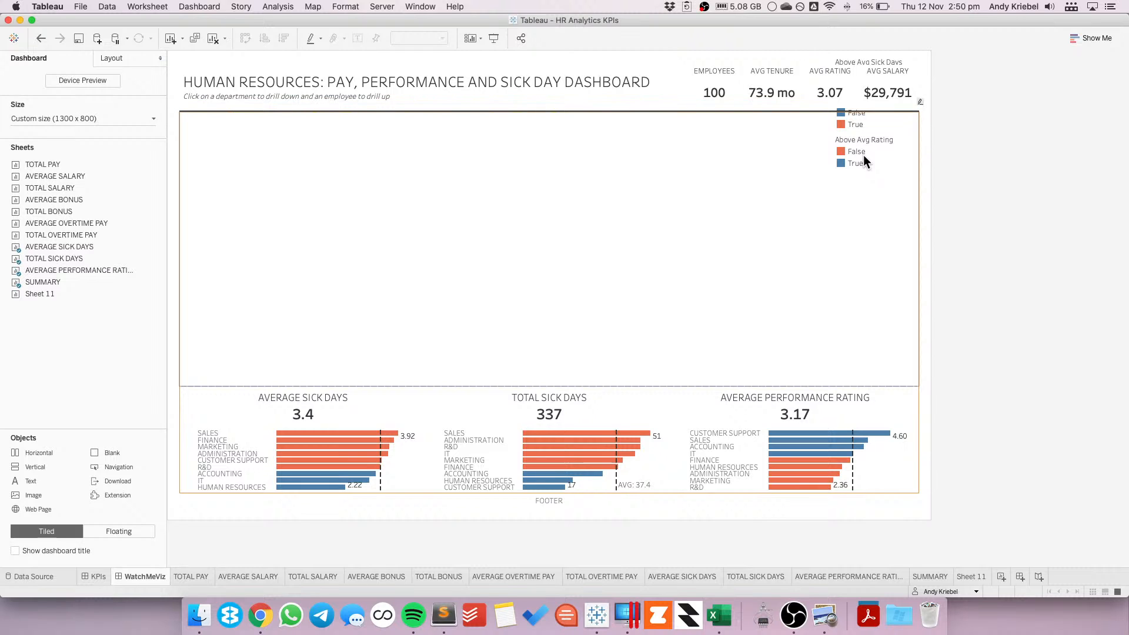
- Check the wireframe and the KPIs dashboard for the chart rows above the sick days row
key(super+Tab)
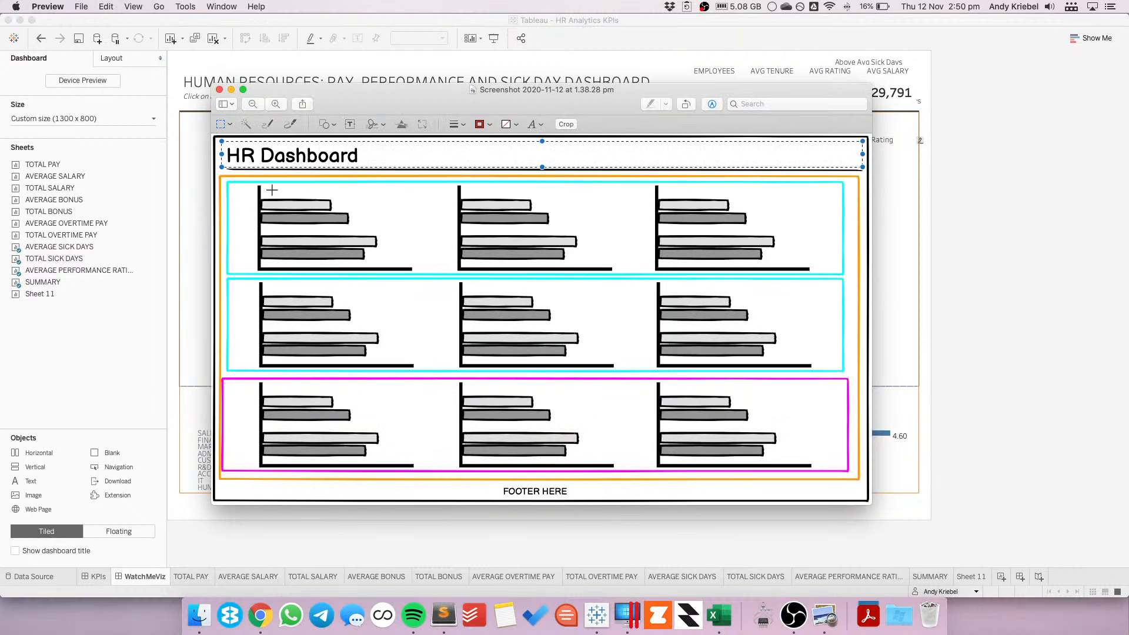
key(super+Tab)
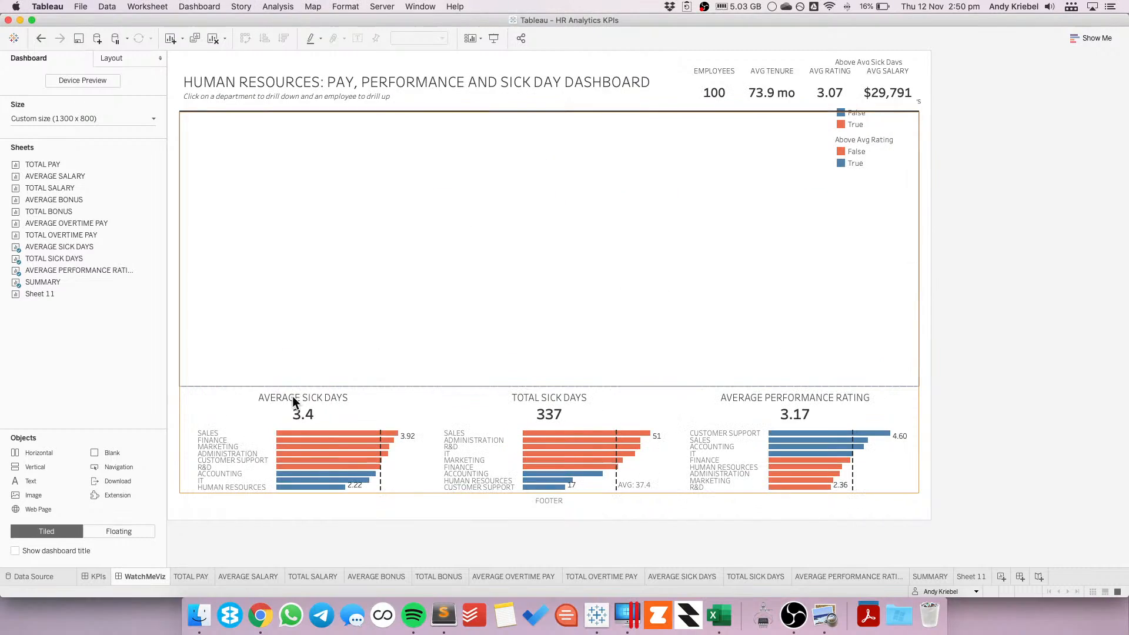
click(98, 577)
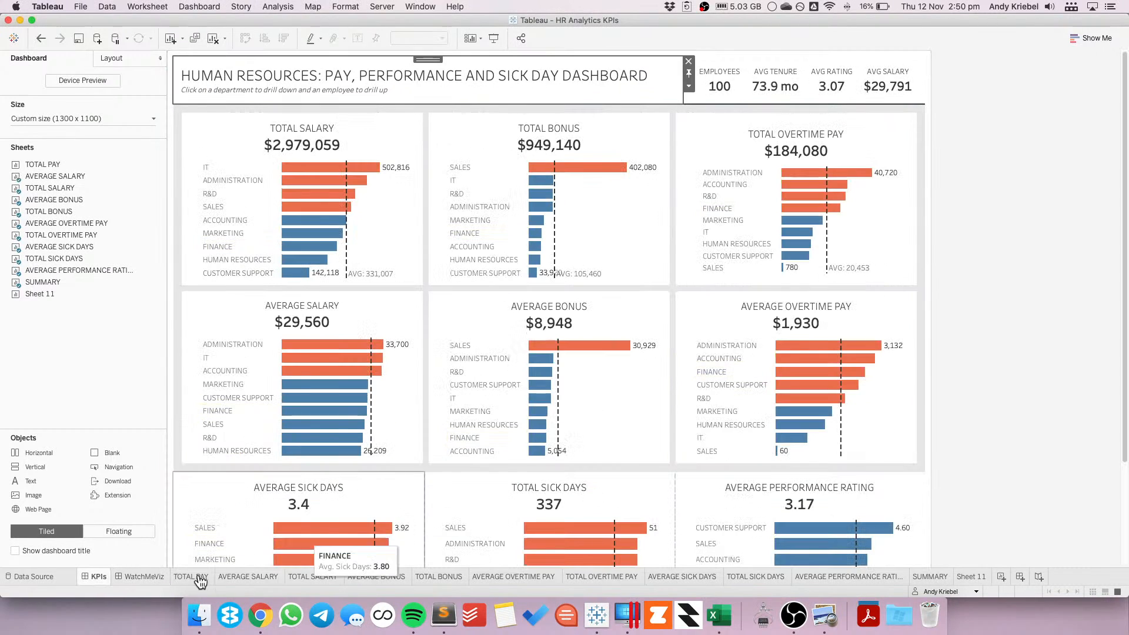
click(158, 574)
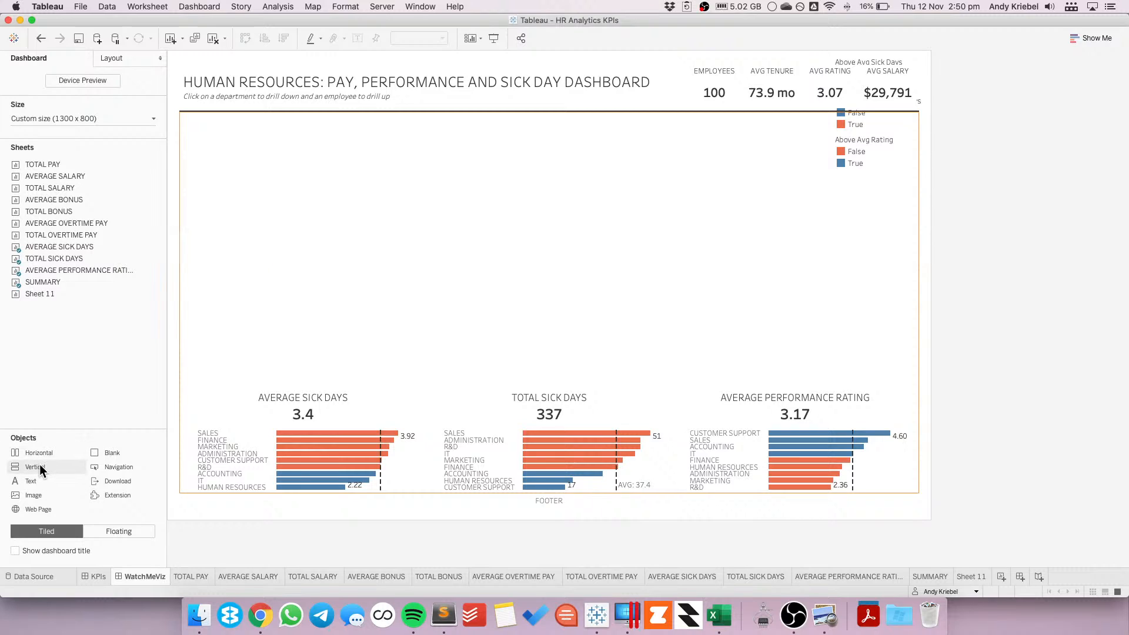
- Add a vertical container above the sick days row, move the large blank into it and check the container nesting
drag(40, 466, 326, 288)
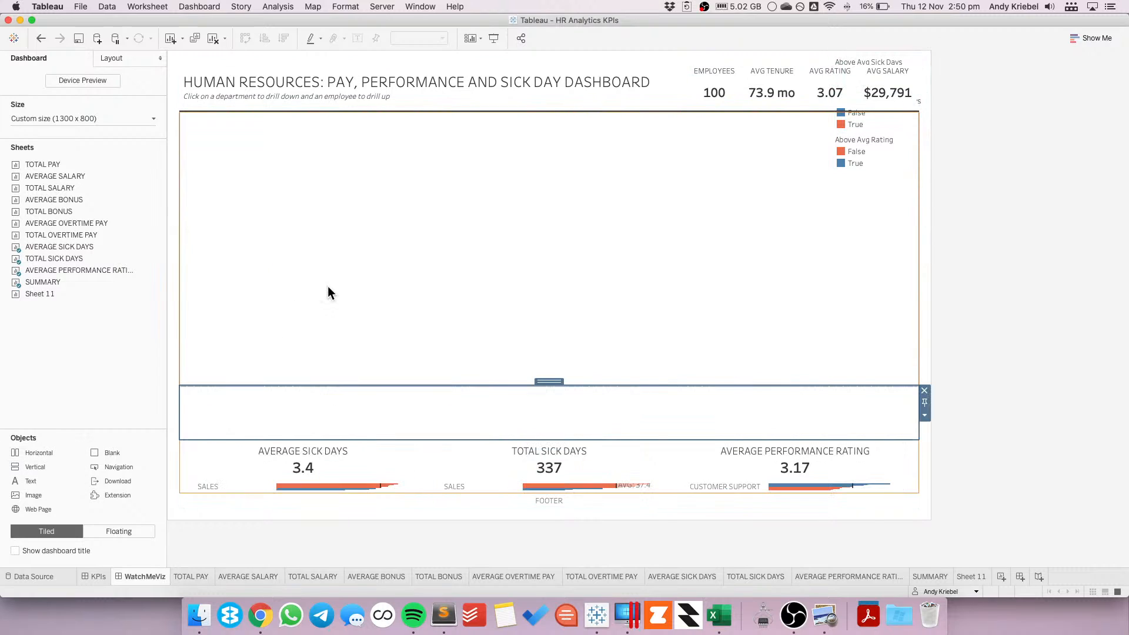
click(650, 196)
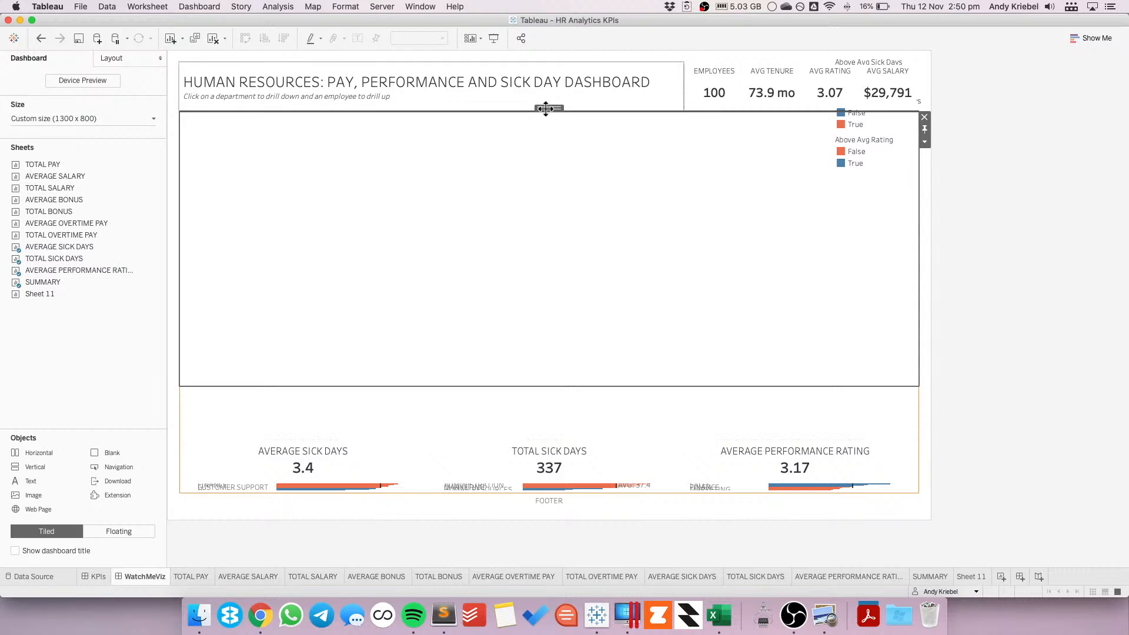
drag(549, 111, 535, 405)
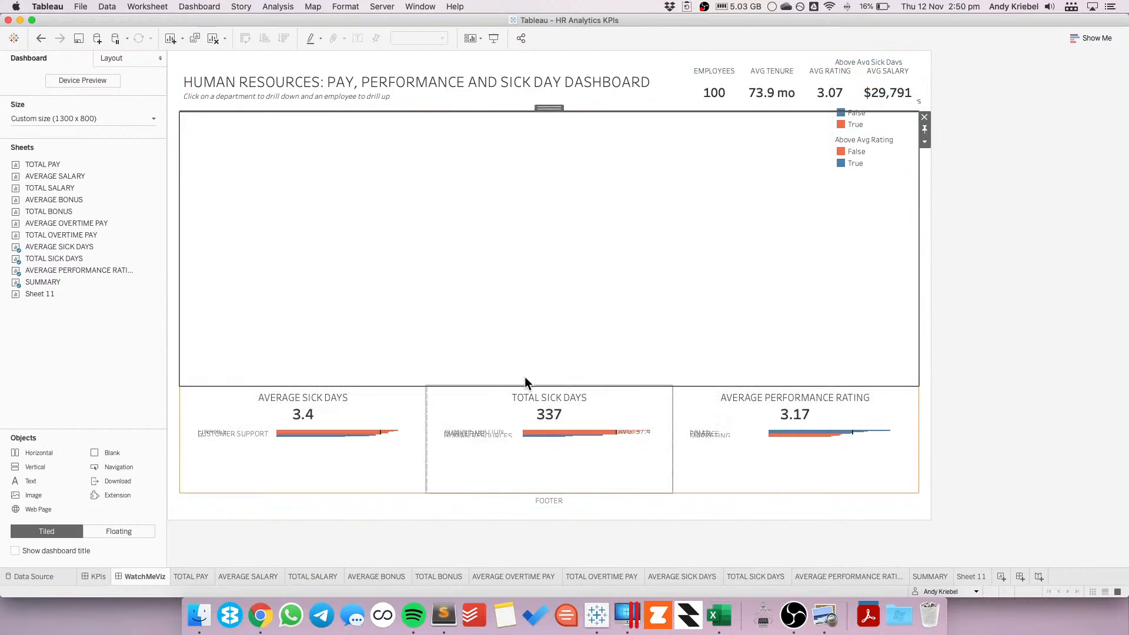
double_click(549, 108)
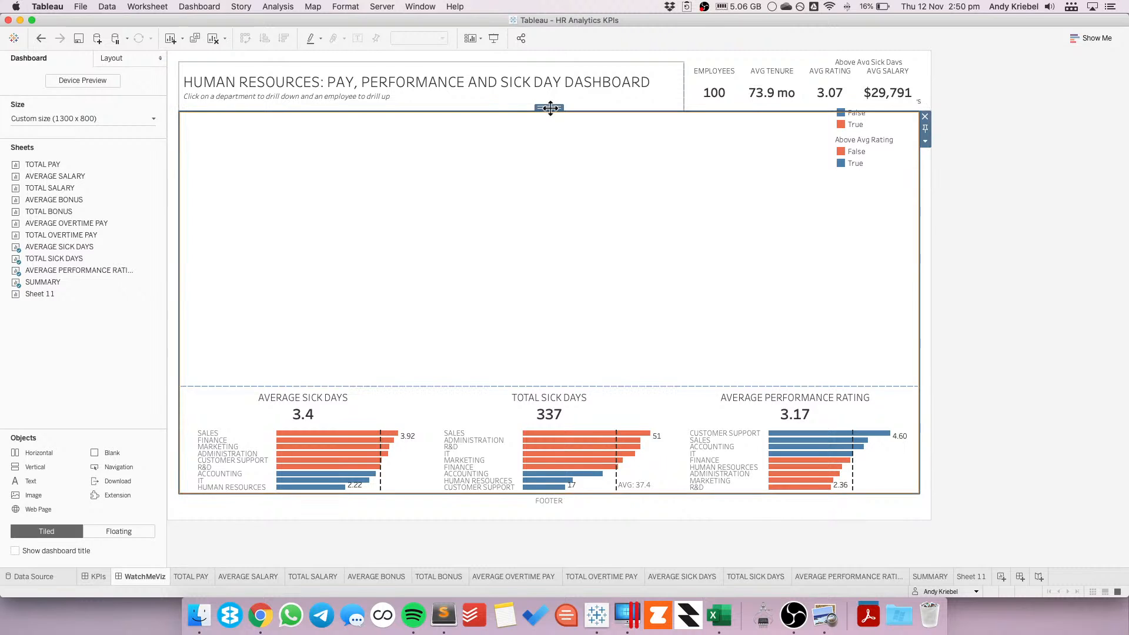
double_click(551, 108)
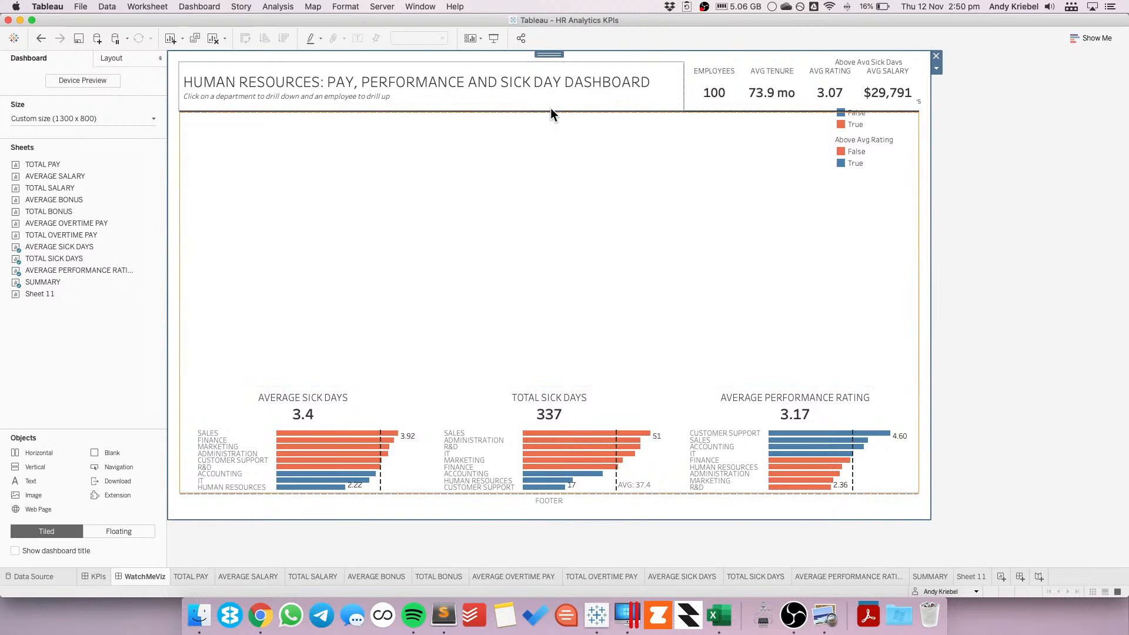
- Give the inner vertical container around the blank a thicker solid blue border
click(549, 170)
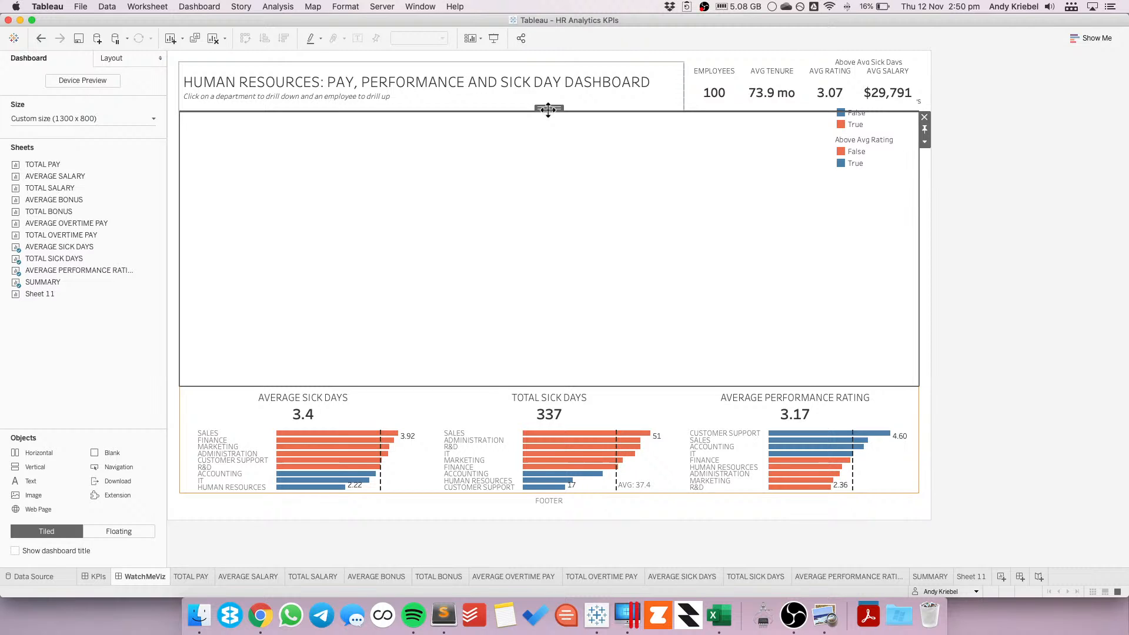
click(130, 58)
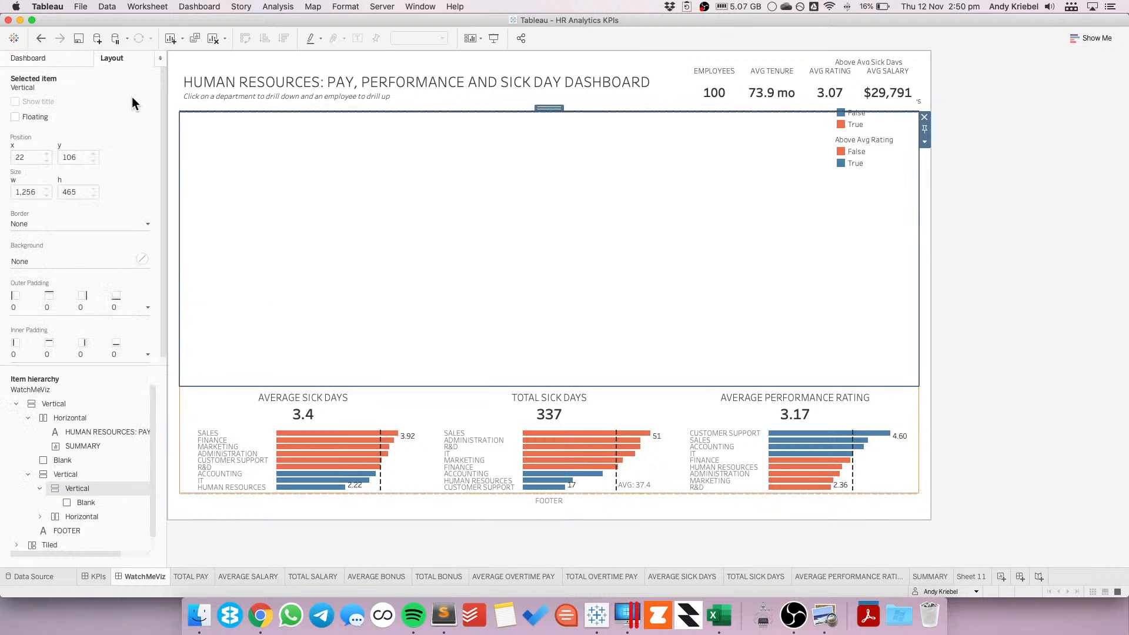
click(38, 225)
click(90, 341)
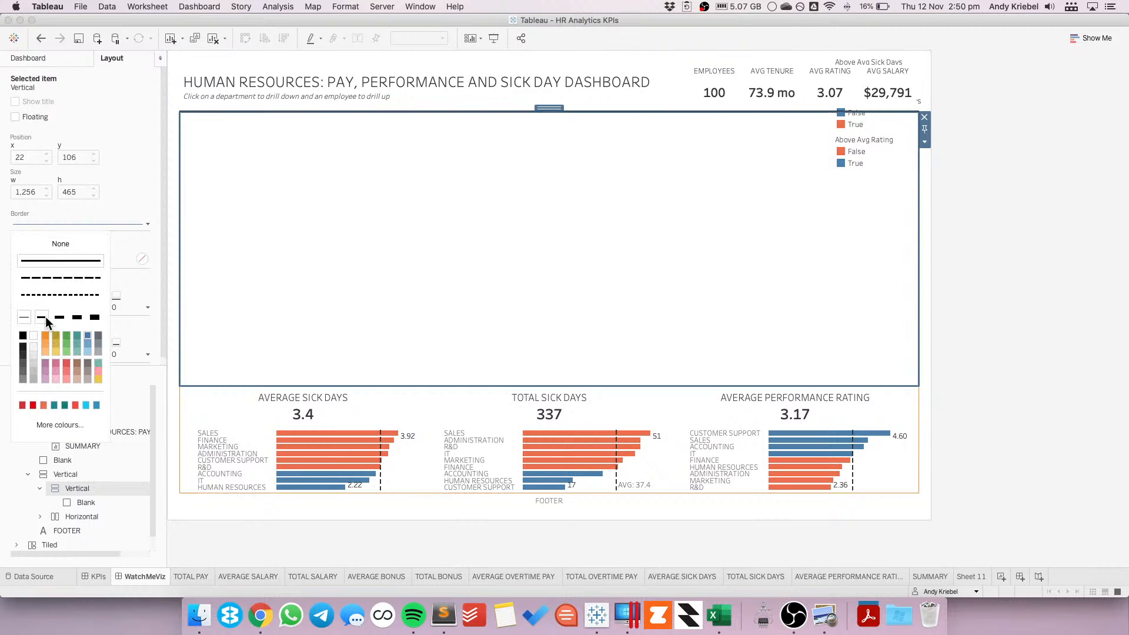
click(59, 317)
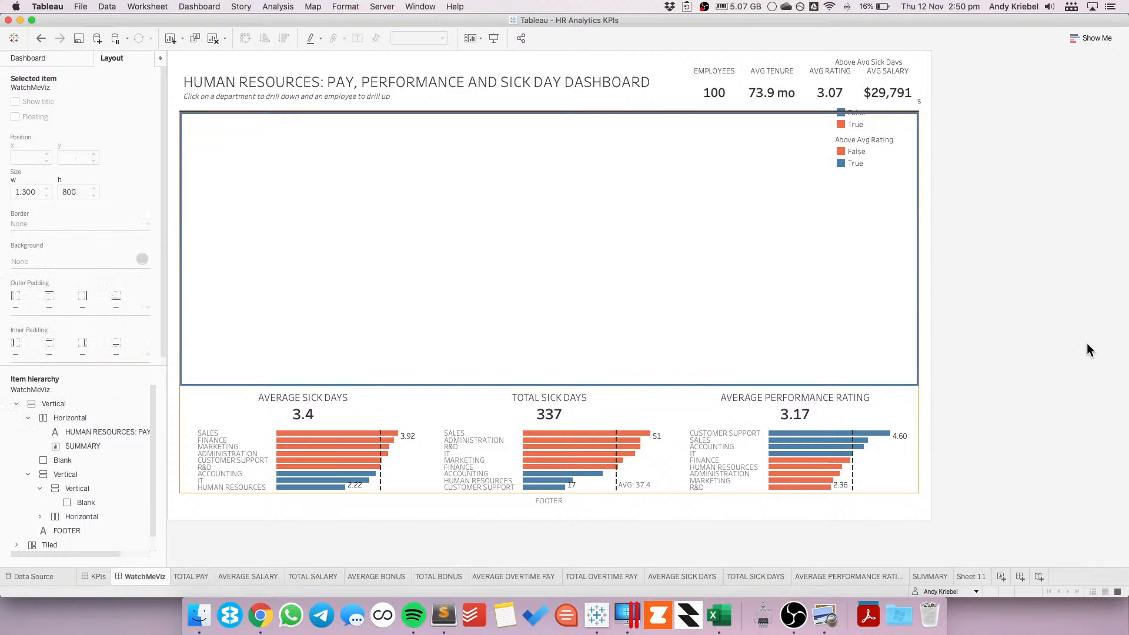
- Thicken the orange border of the outer vertical container that holds all the chart rows
click(912, 404)
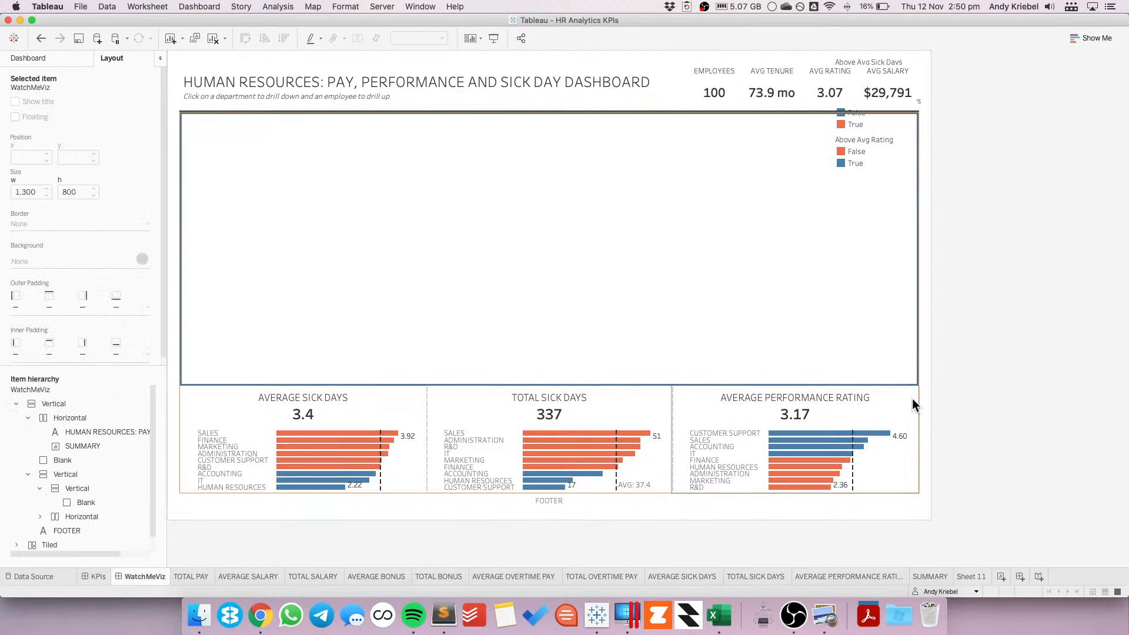
double_click(791, 381)
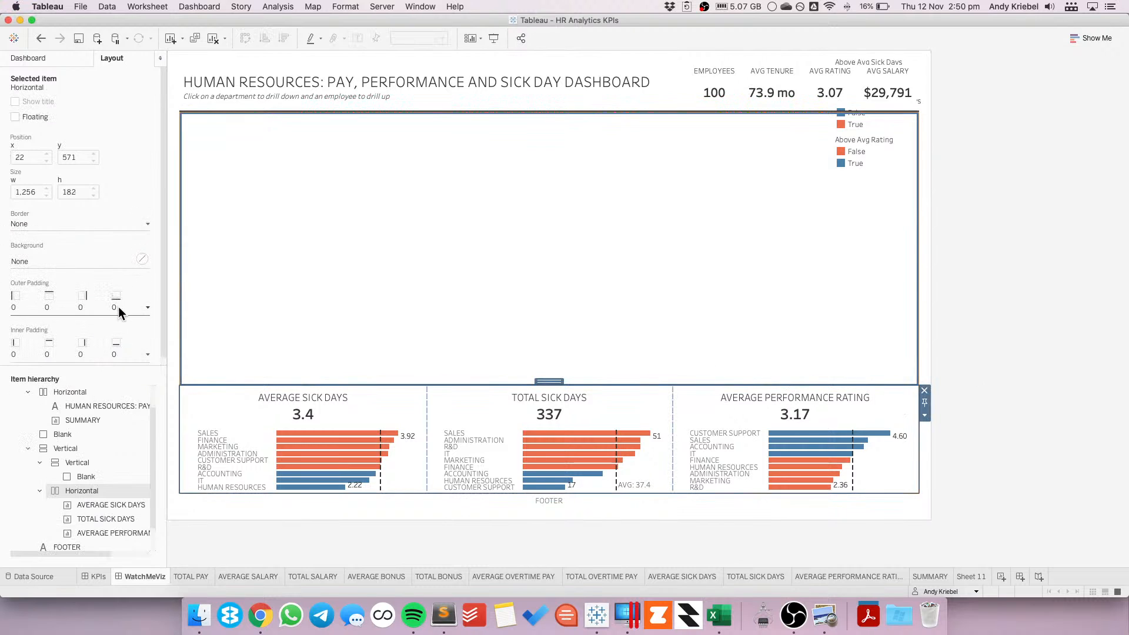
double_click(548, 380)
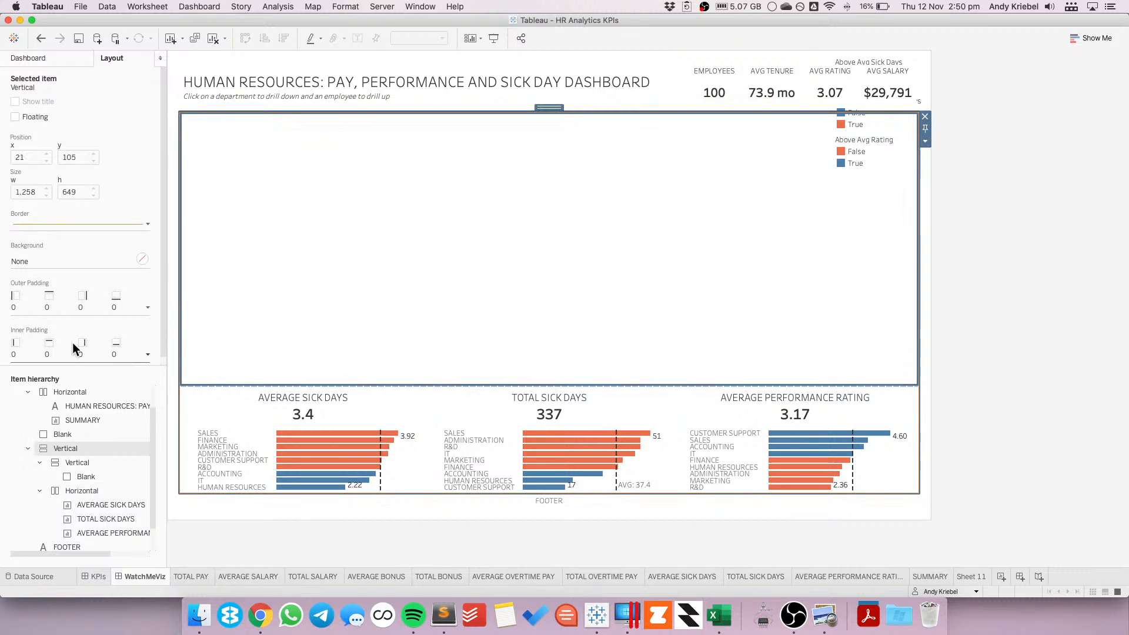
click(55, 225)
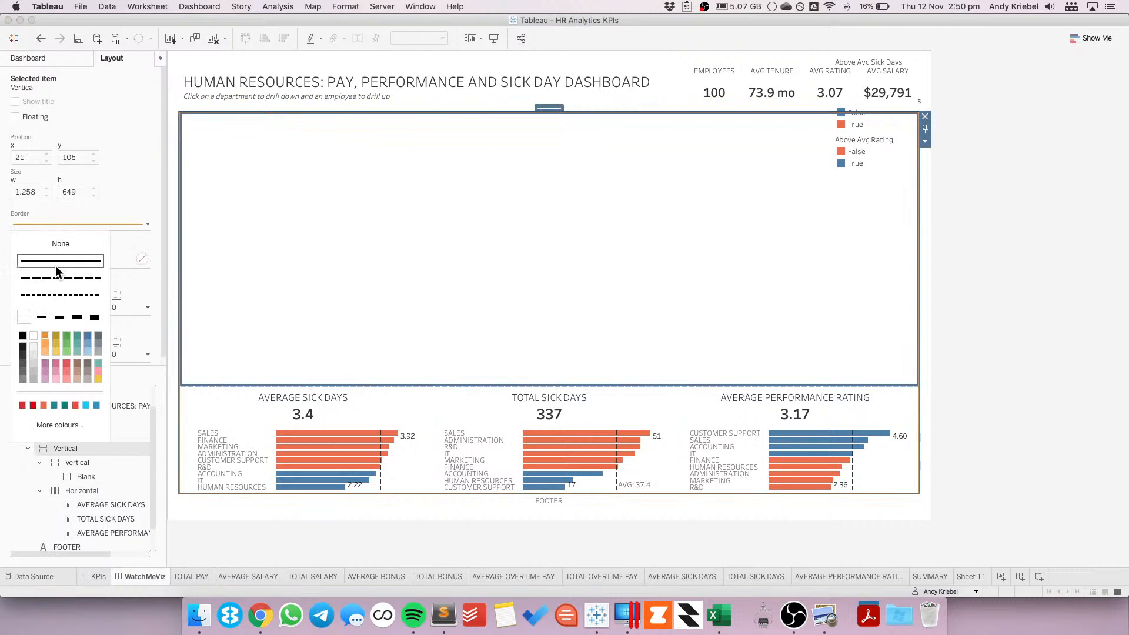
click(59, 317)
click(1005, 279)
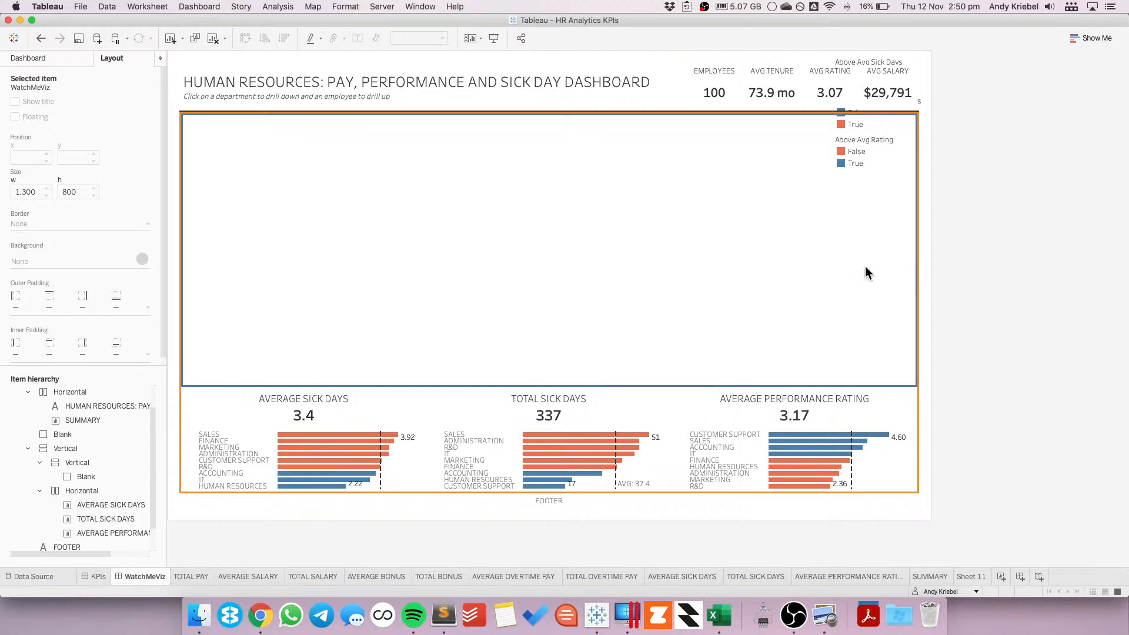
- Add a horizontal container at the top of the blue-bordered container, above the blank, and extend it downward for a chart row
click(301, 160)
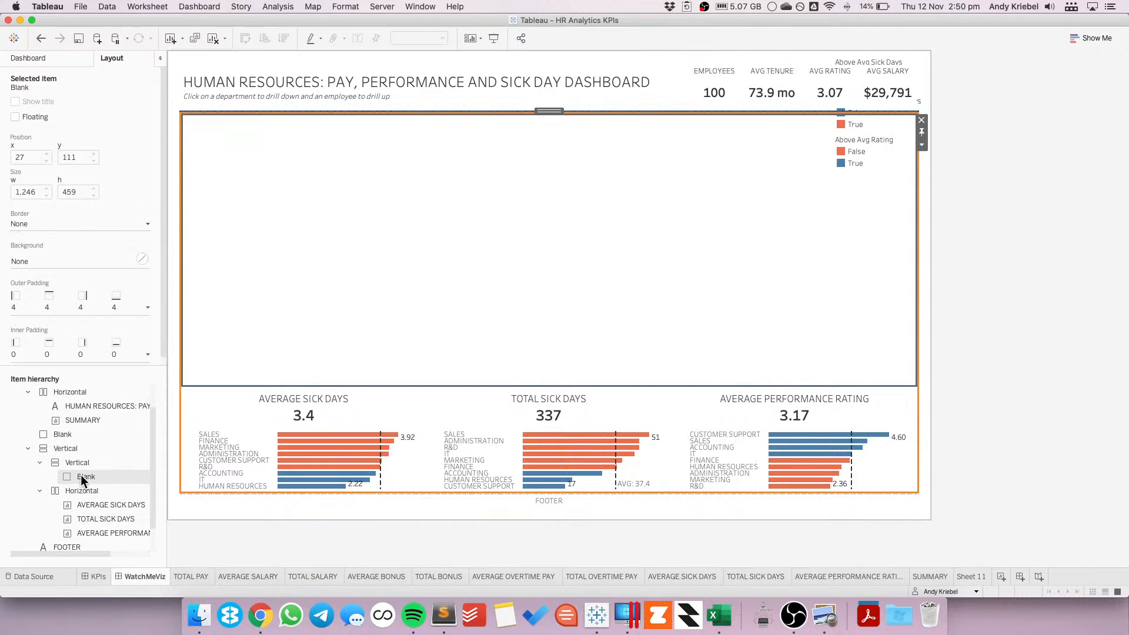
click(37, 58)
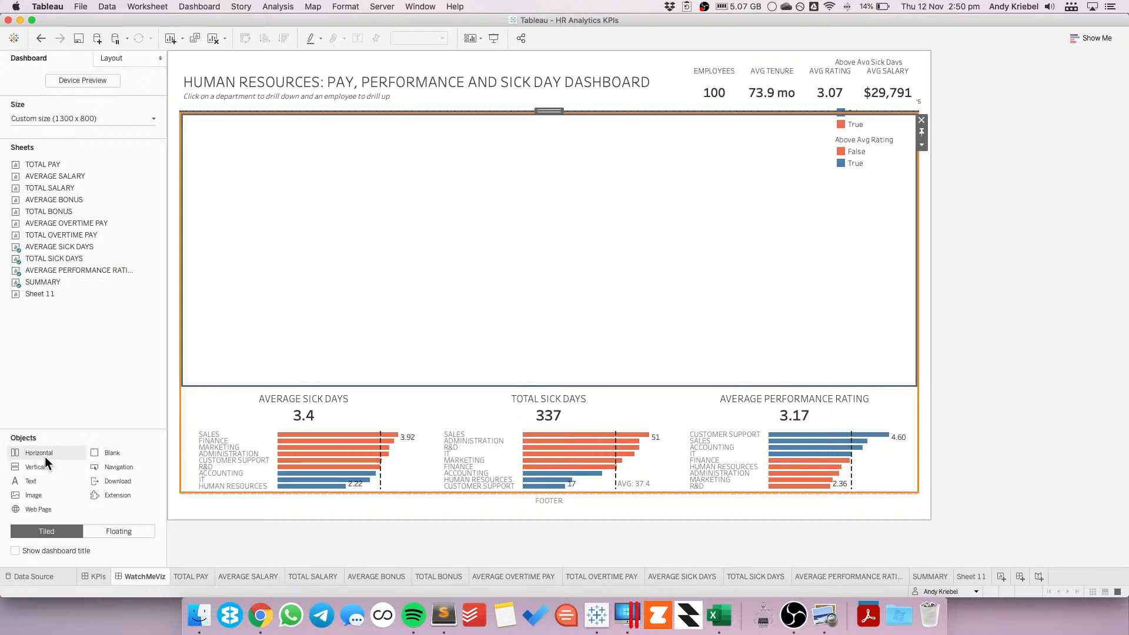
drag(45, 459, 296, 303)
drag(355, 258, 426, 182)
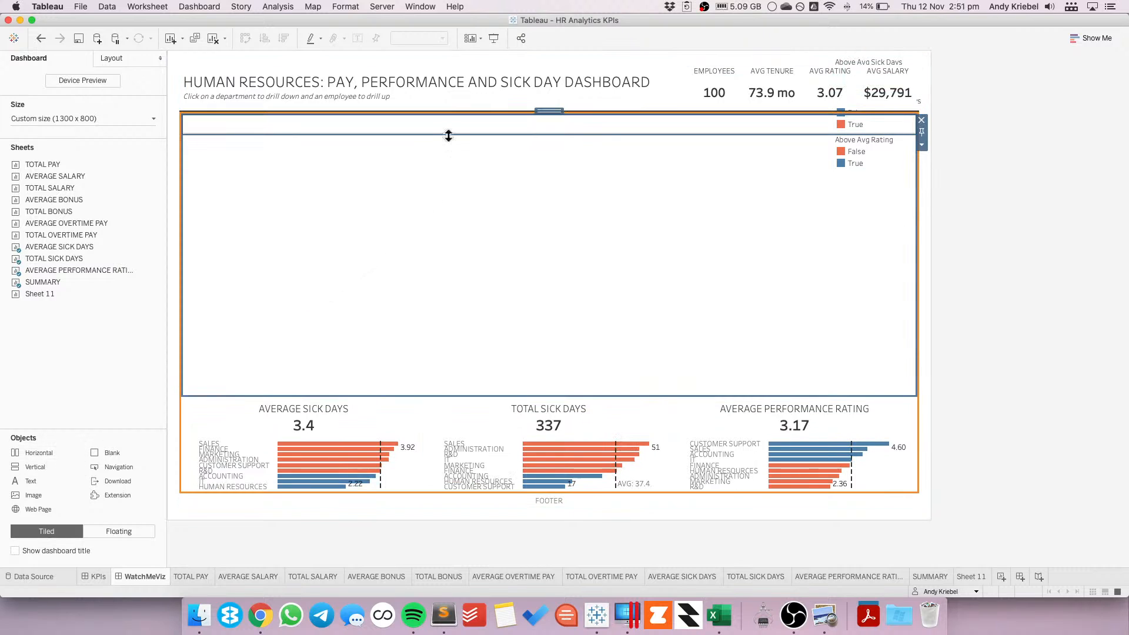
drag(448, 136, 453, 207)
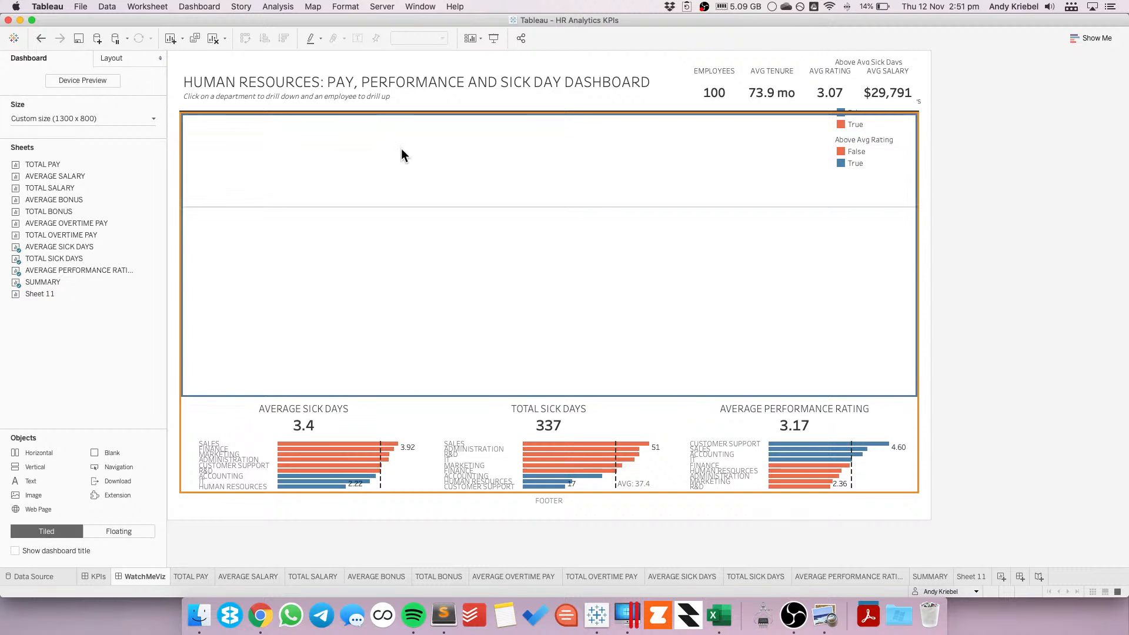
click(402, 149)
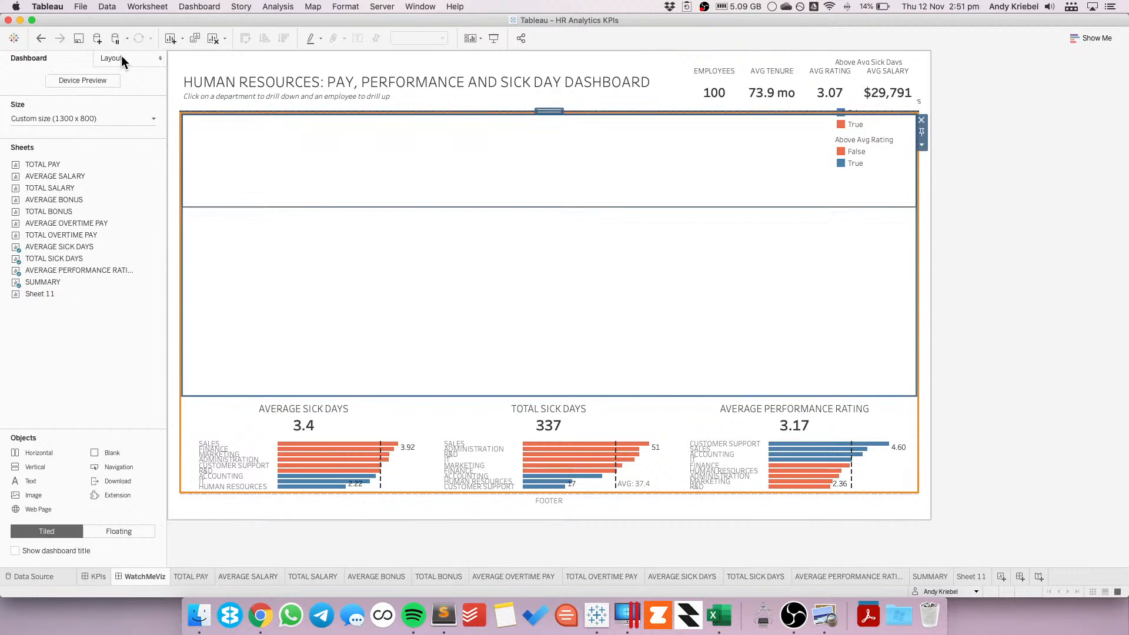
- Following the KPIs dashboard order, place the TOTAL SALARY, TOTAL BONUS and TOTAL OVERTIME PAY sheets side by side in the new horizontal container
mouse_move(46, 164)
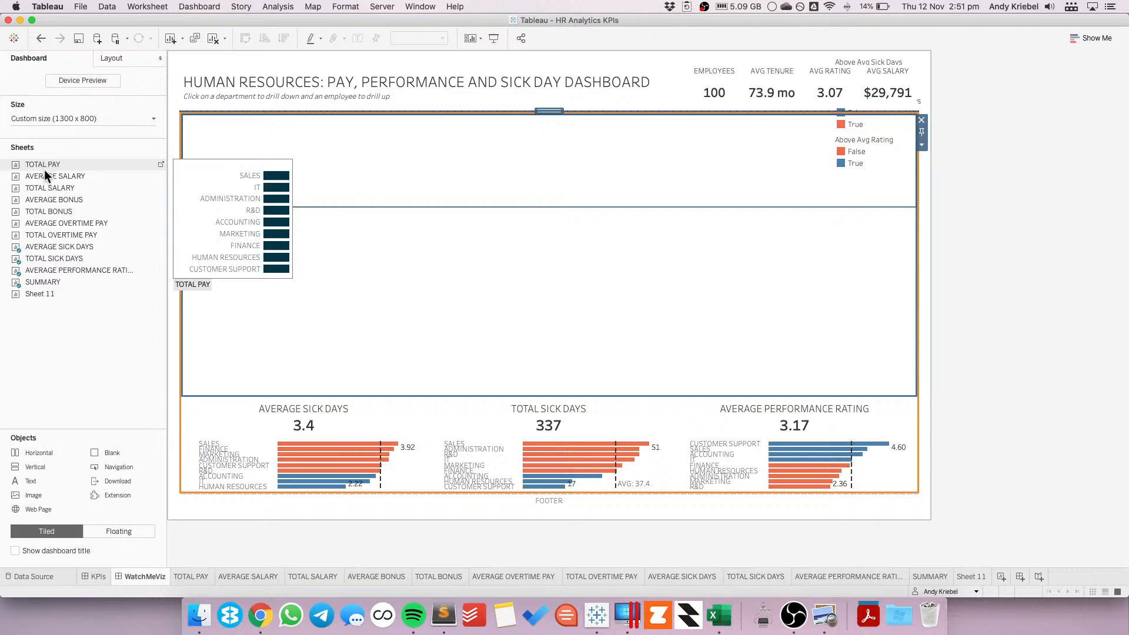
click(103, 577)
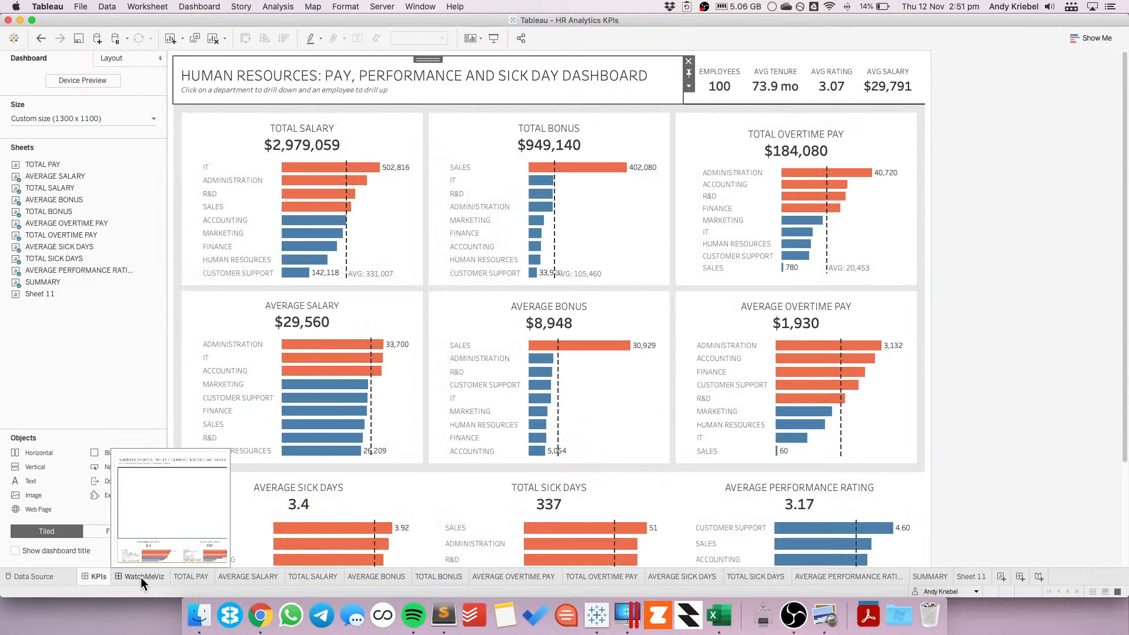
click(140, 577)
mouse_move(57, 177)
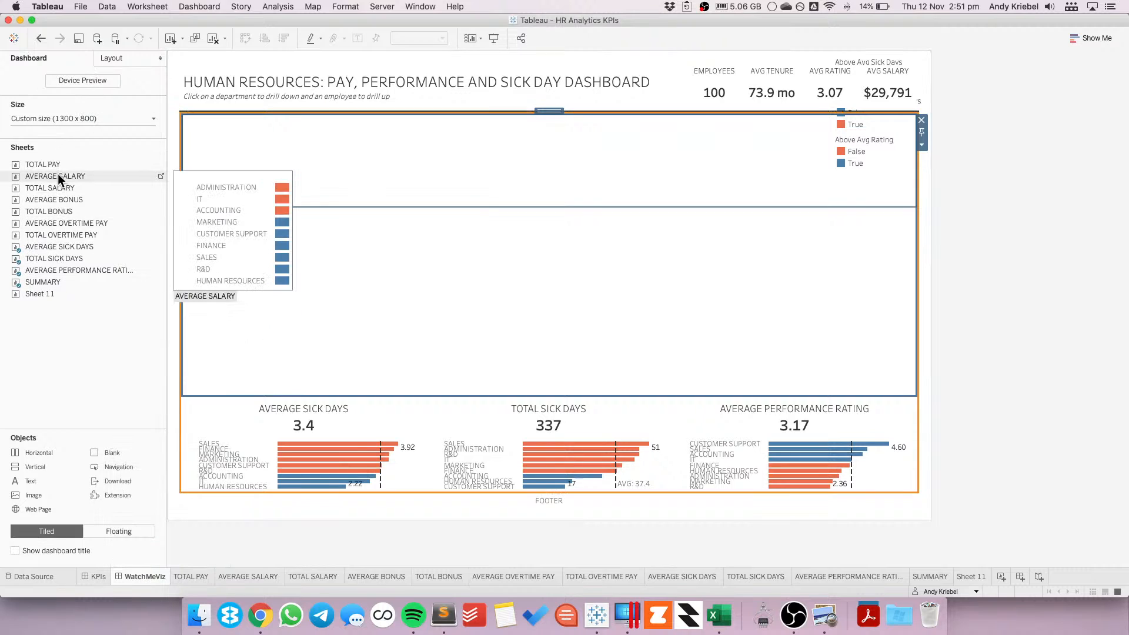
drag(59, 186, 273, 154)
mouse_move(69, 210)
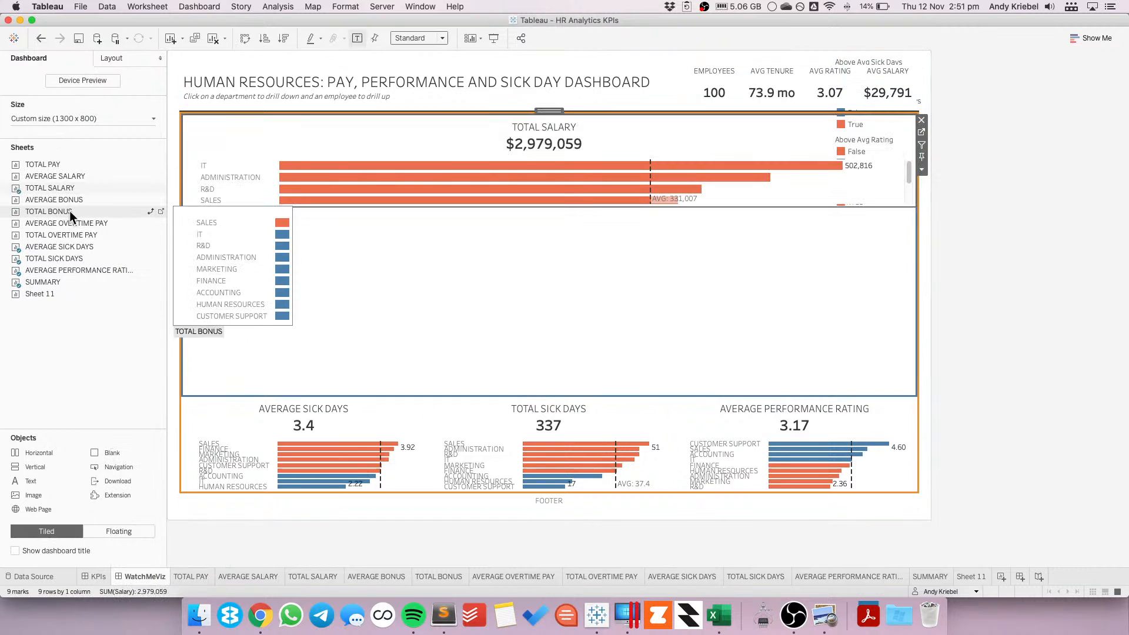
drag(69, 210, 780, 167)
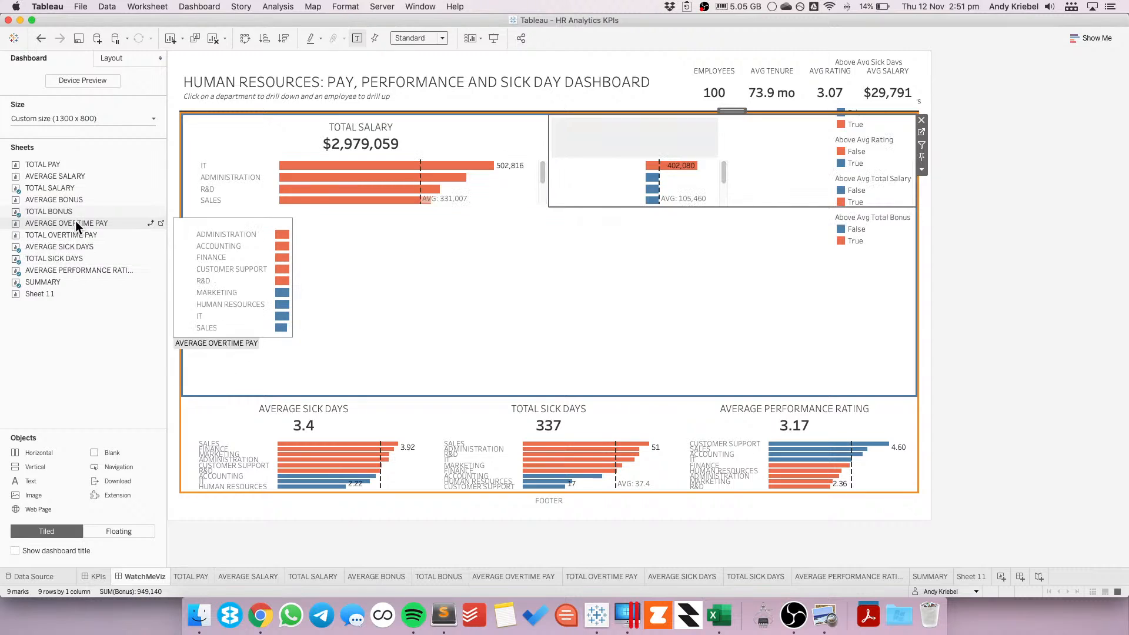
drag(67, 233, 792, 168)
right_click(760, 128)
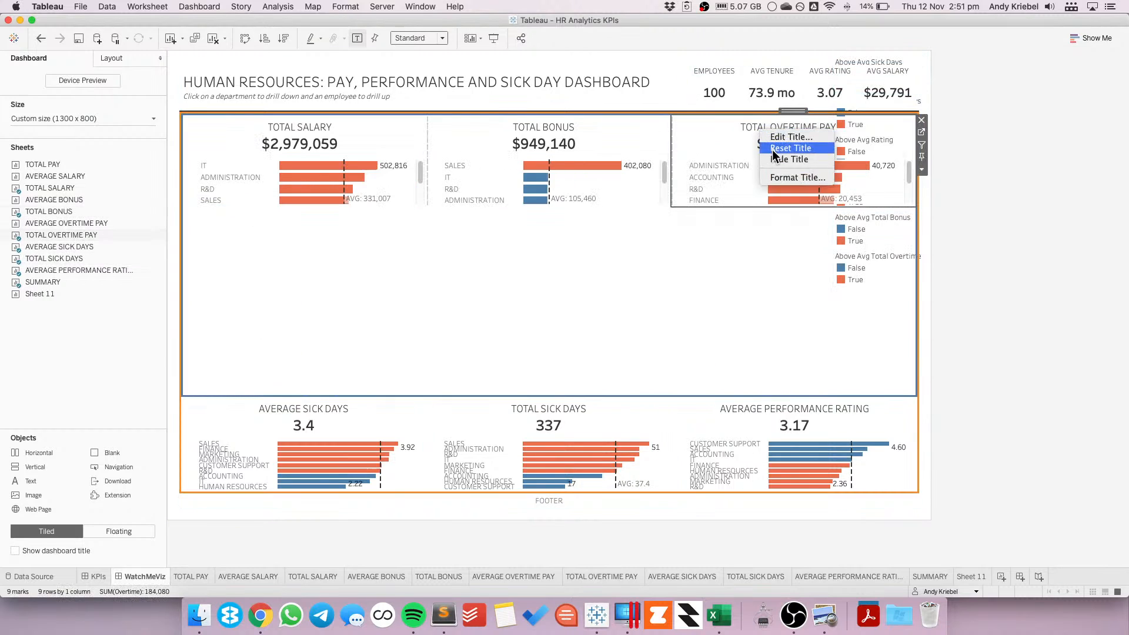
click(775, 158)
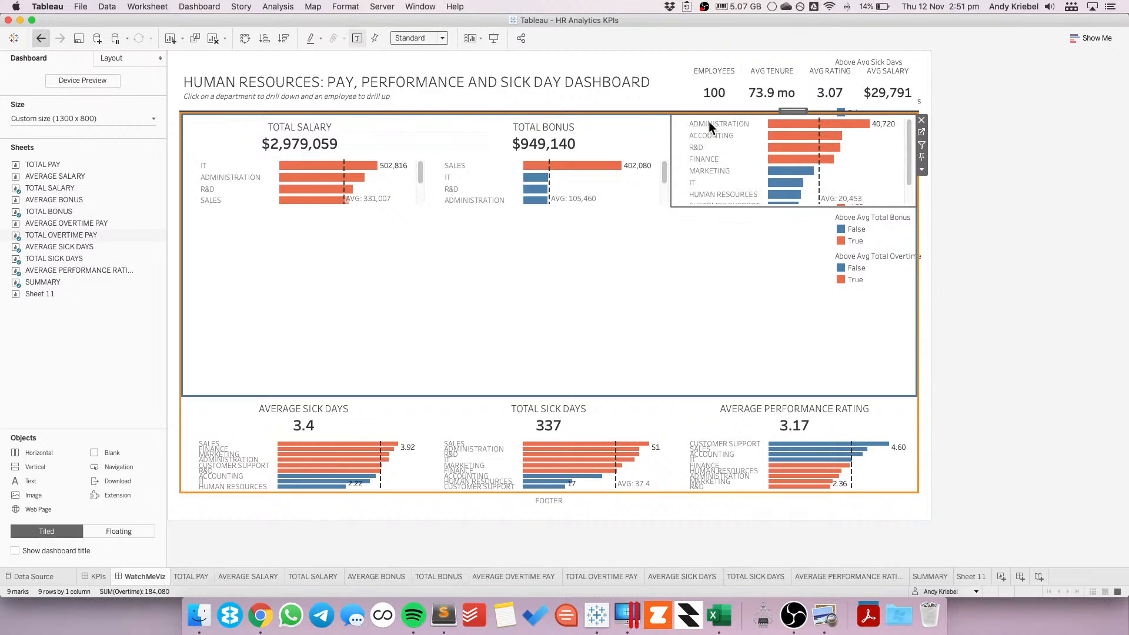
key(super+z)
- Set the TOTAL OVERTIME PAY, TOTAL BONUS and TOTAL SALARY charts to fit Entire View
click(410, 38)
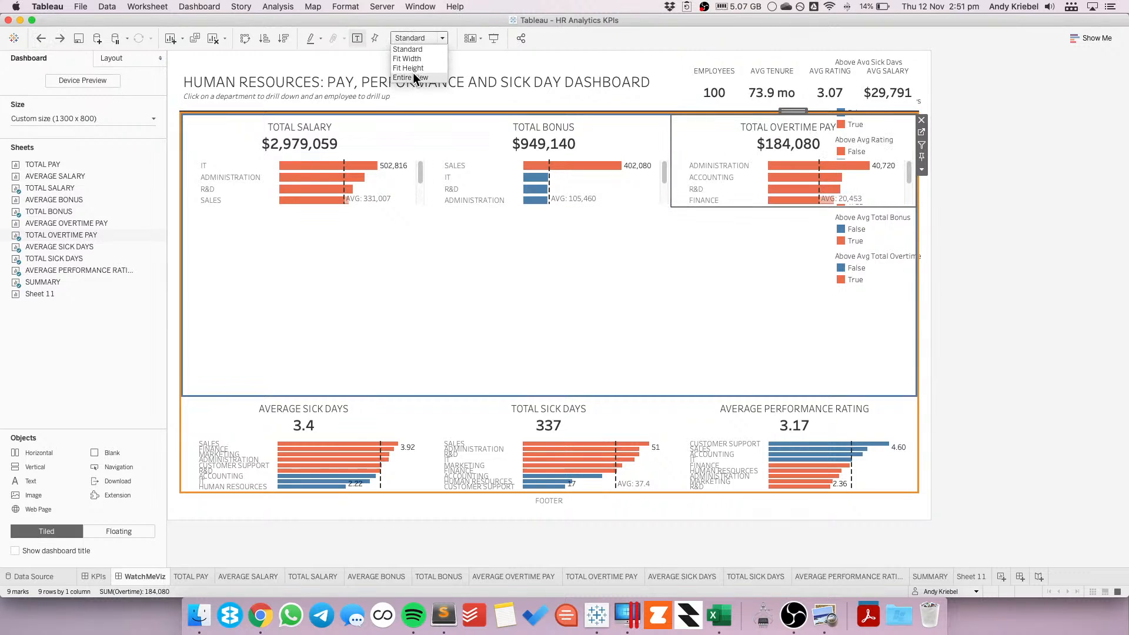
click(412, 76)
click(528, 146)
click(410, 38)
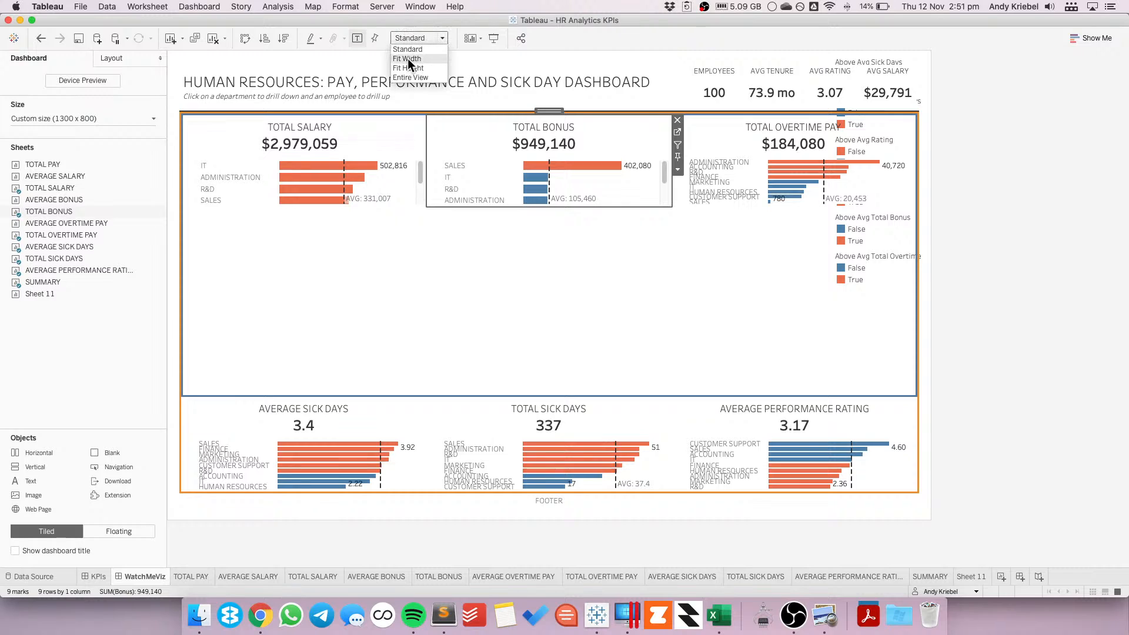
click(410, 73)
click(362, 128)
click(410, 39)
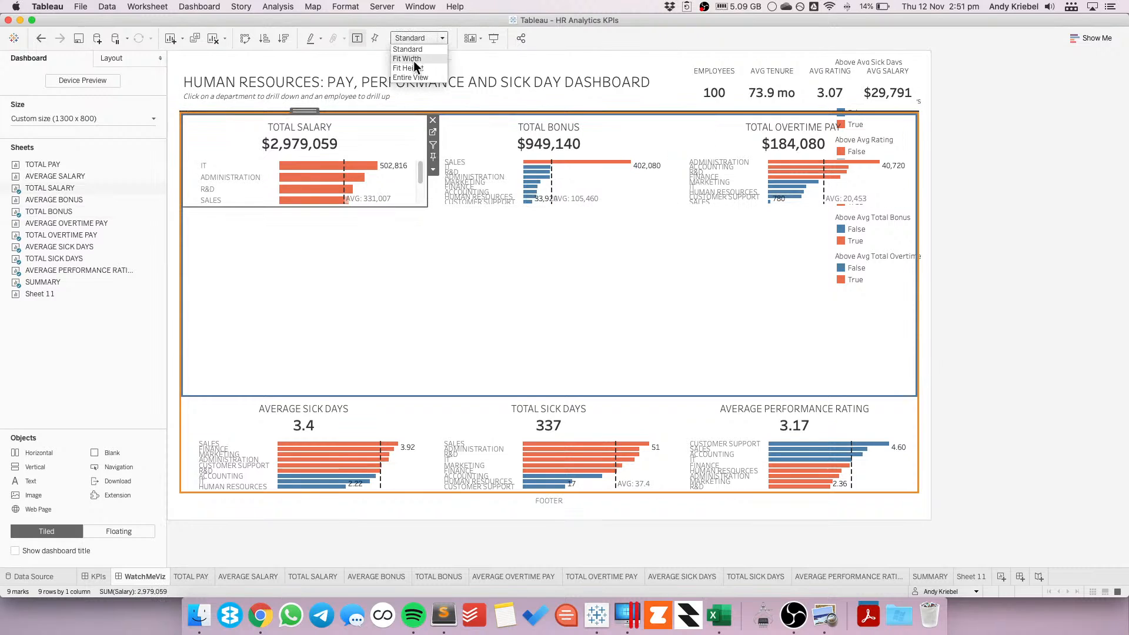
click(412, 76)
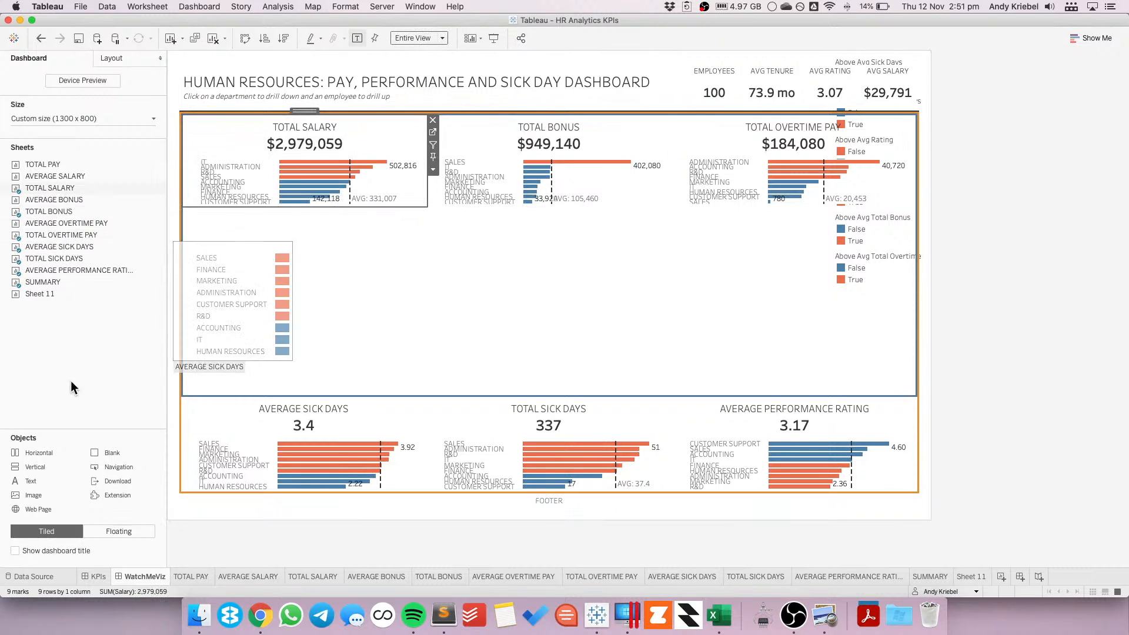
- Add a second horizontal container below the totals row and place AVERAGE SALARY, AVERAGE BONUS and AVERAGE OVERTIME PAY side by side in it
drag(40, 454, 358, 280)
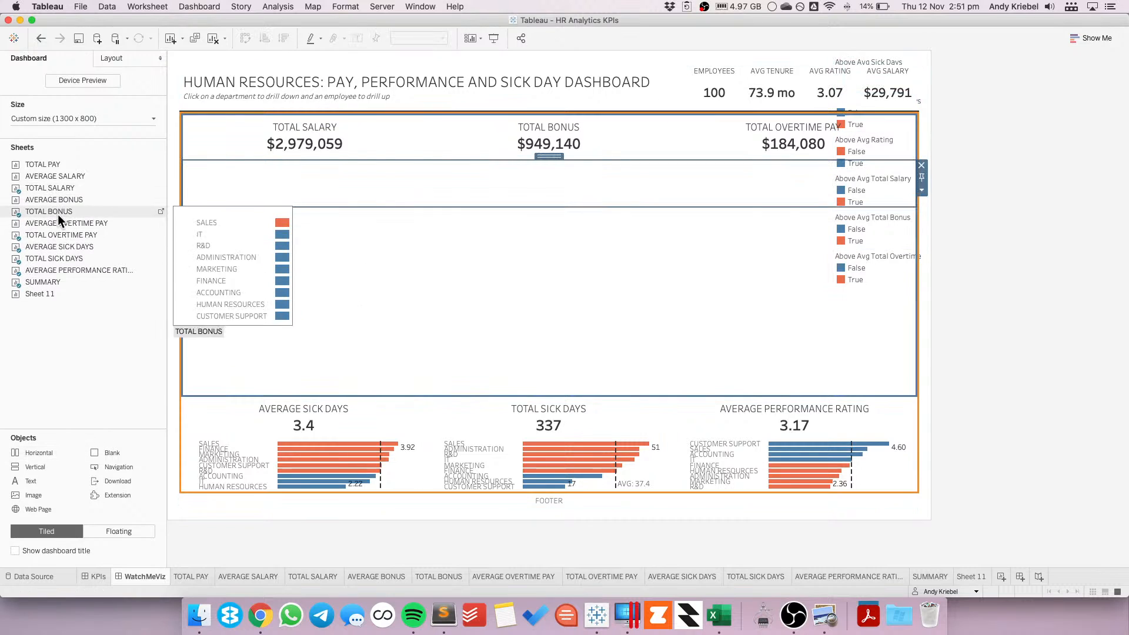
drag(54, 176, 302, 185)
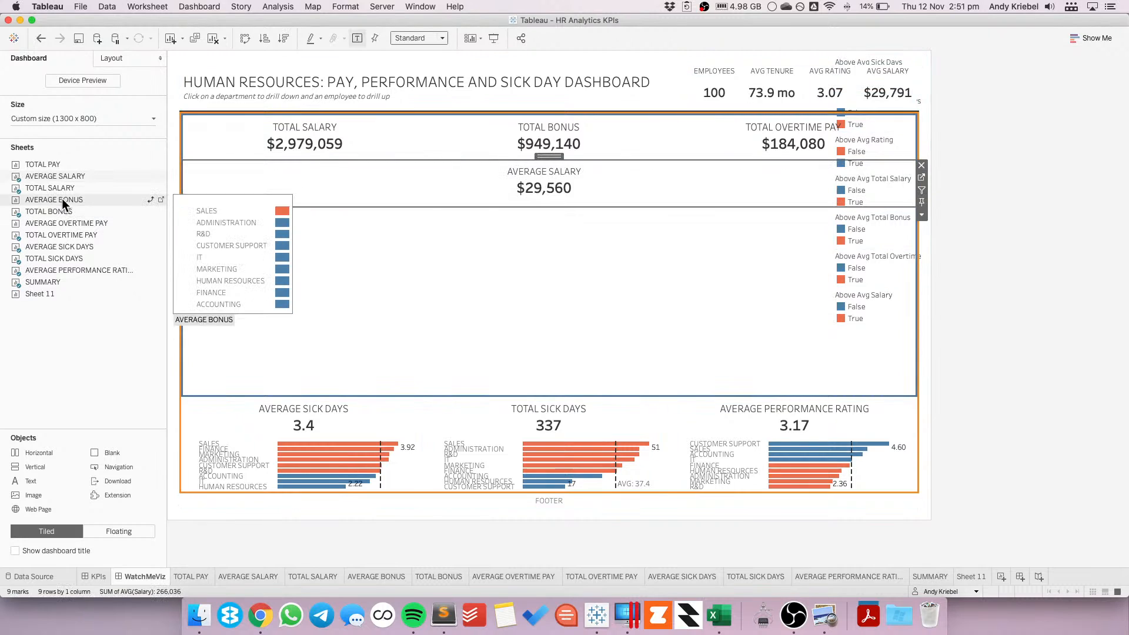
drag(54, 199, 752, 182)
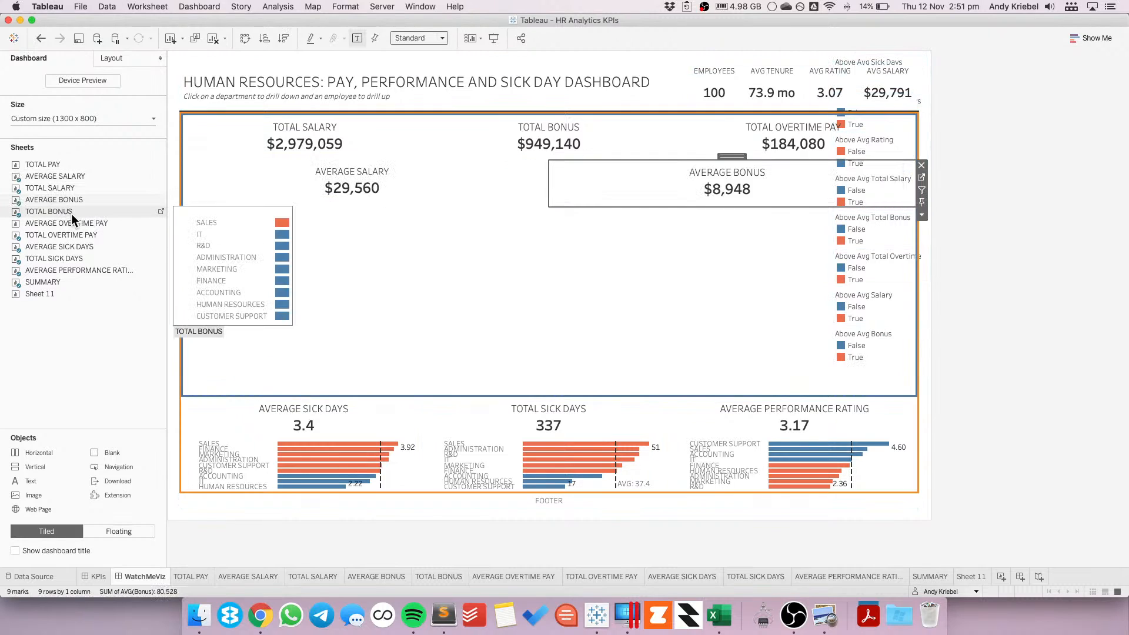
drag(64, 223, 776, 182)
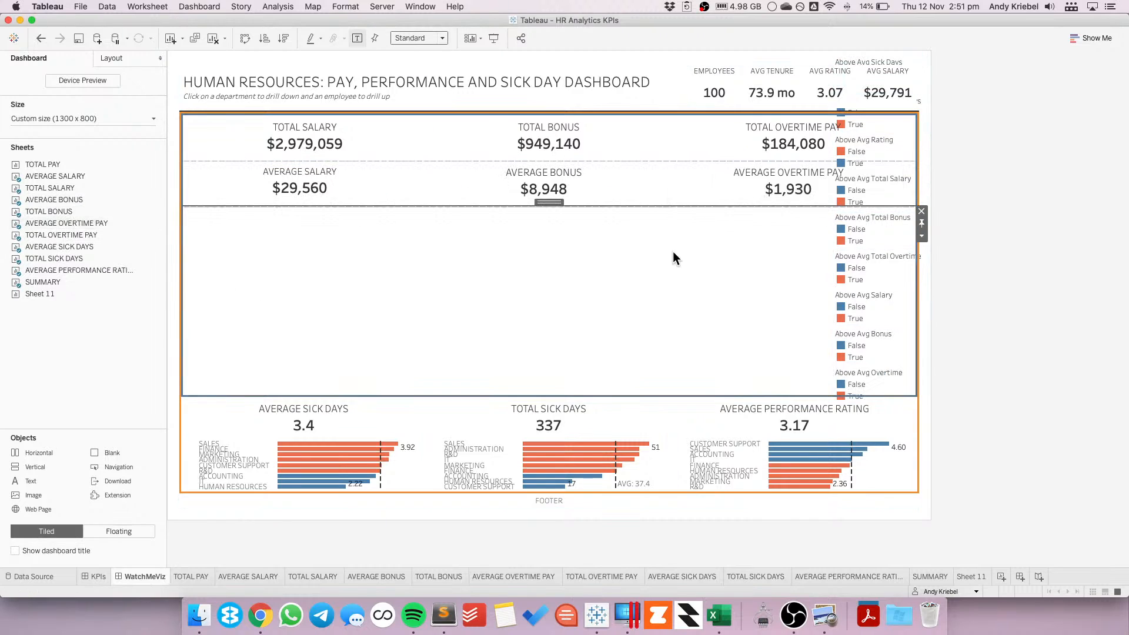
- Remove the blank from the blue-bordered vertical container and distribute that container's two chart rows evenly
click(905, 214)
click(922, 210)
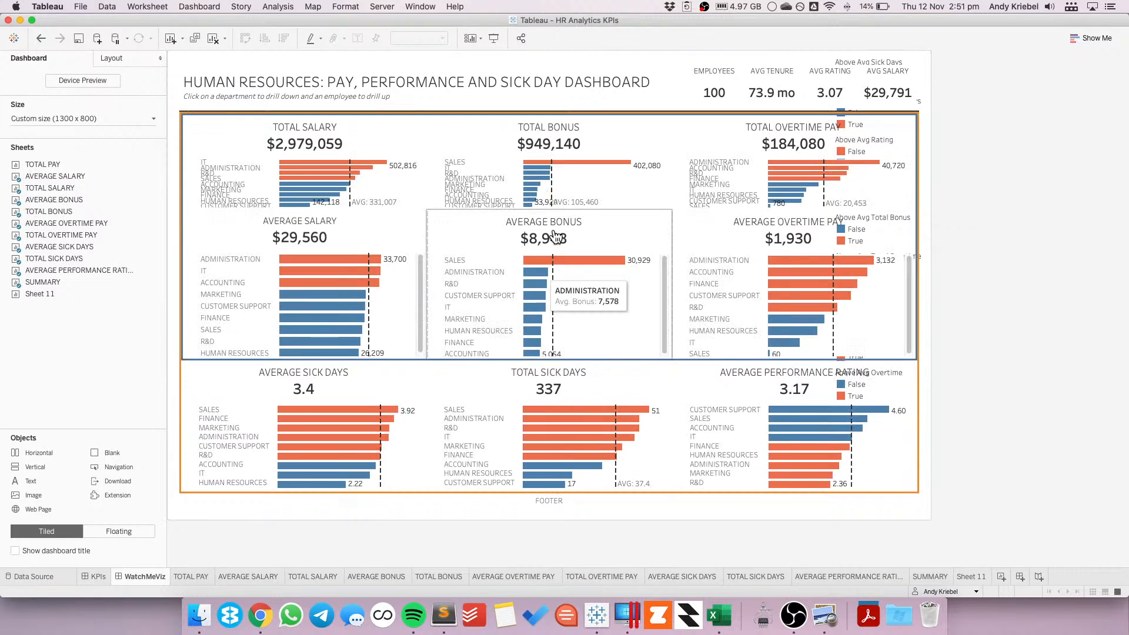
click(556, 215)
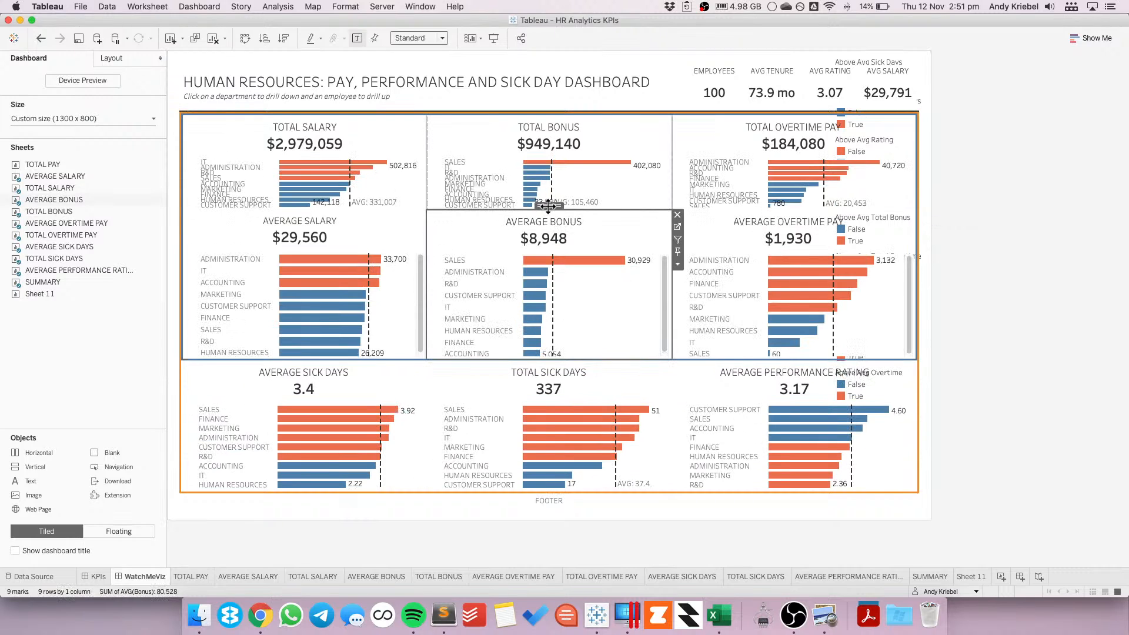
double_click(547, 205)
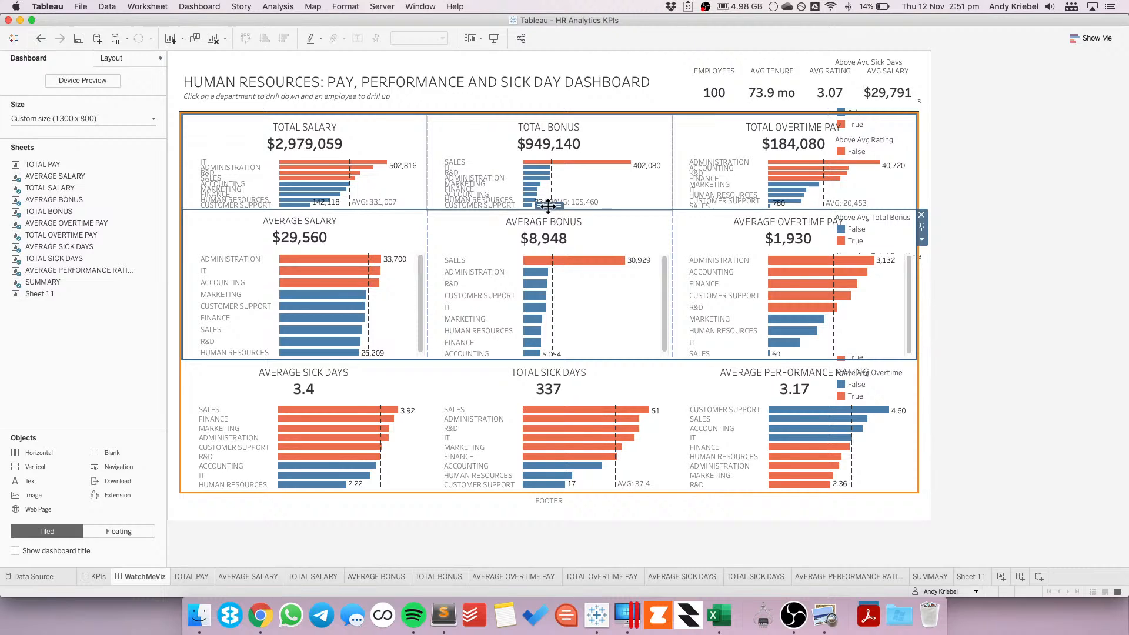
double_click(548, 207)
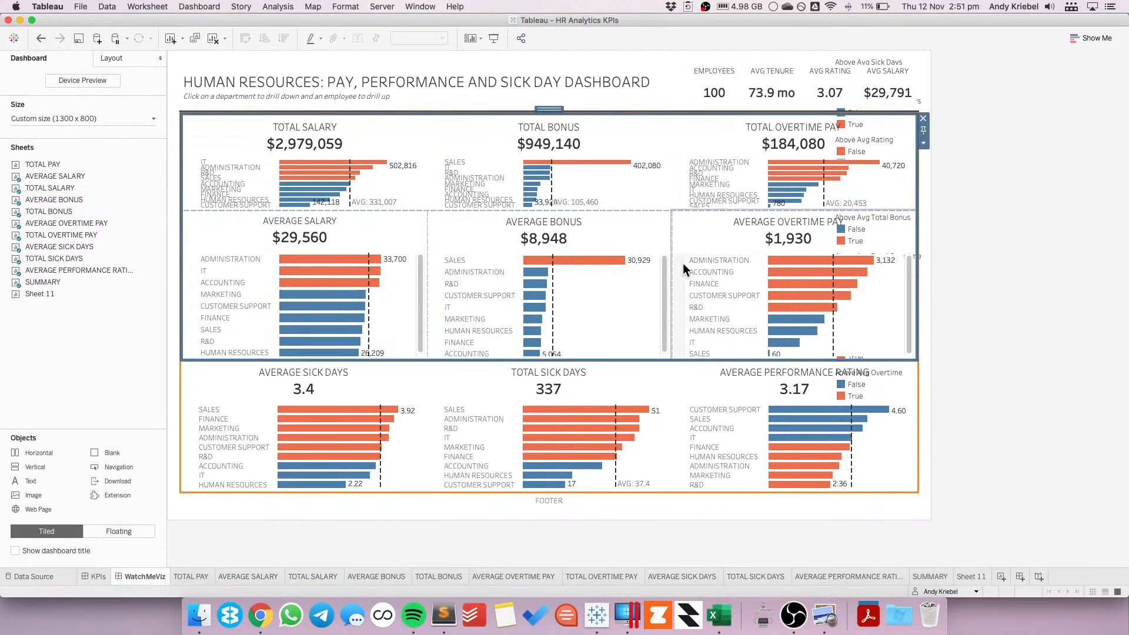
click(925, 144)
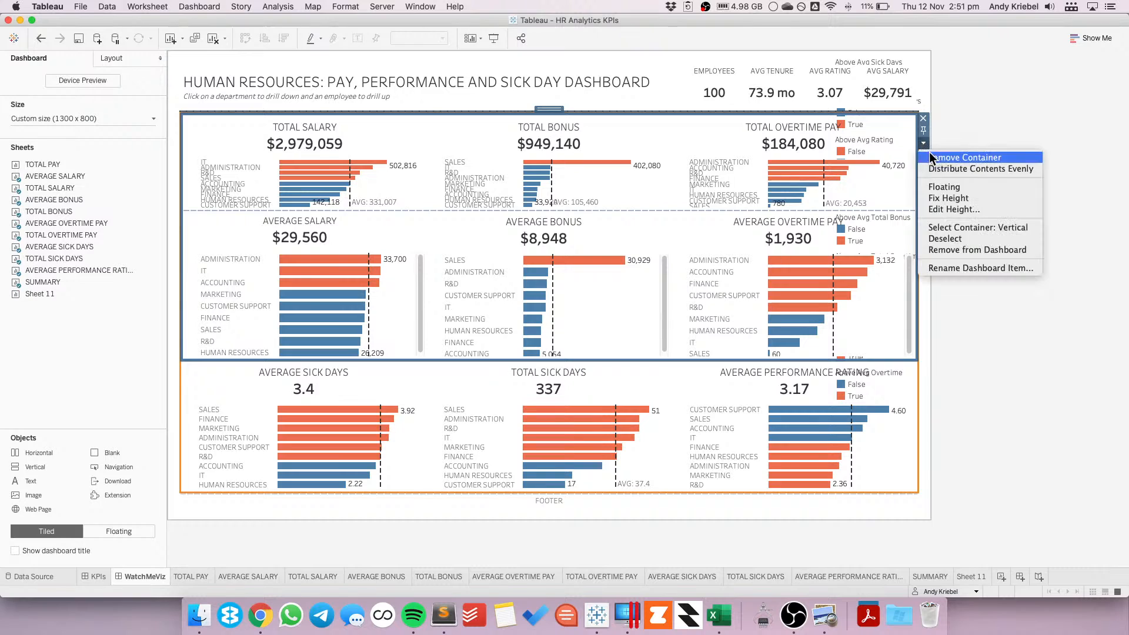
click(956, 170)
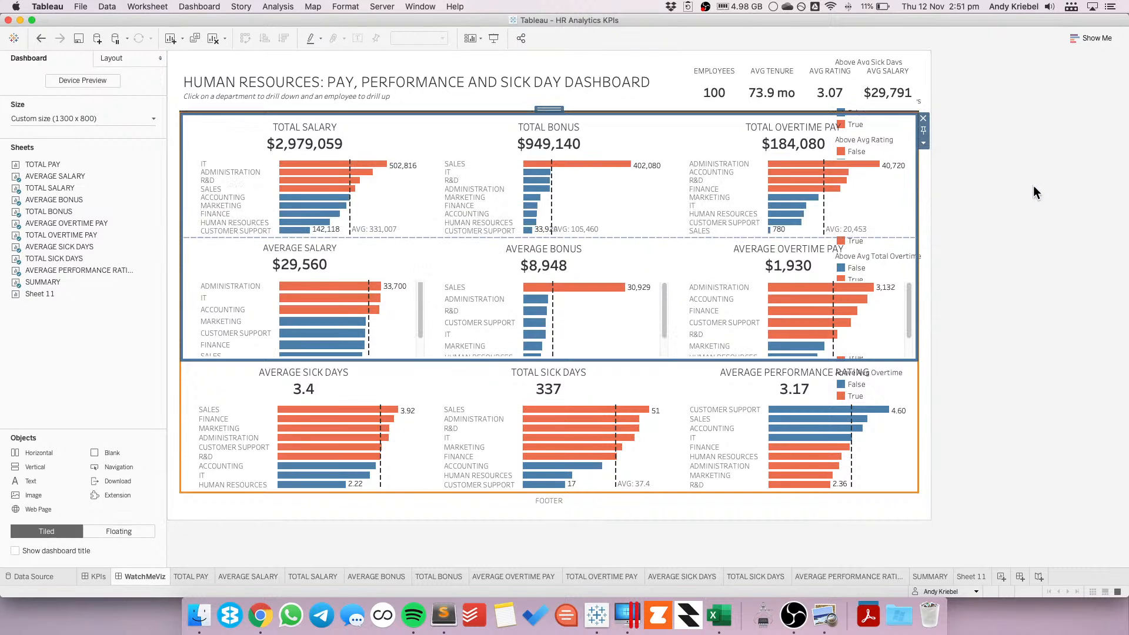
click(1033, 185)
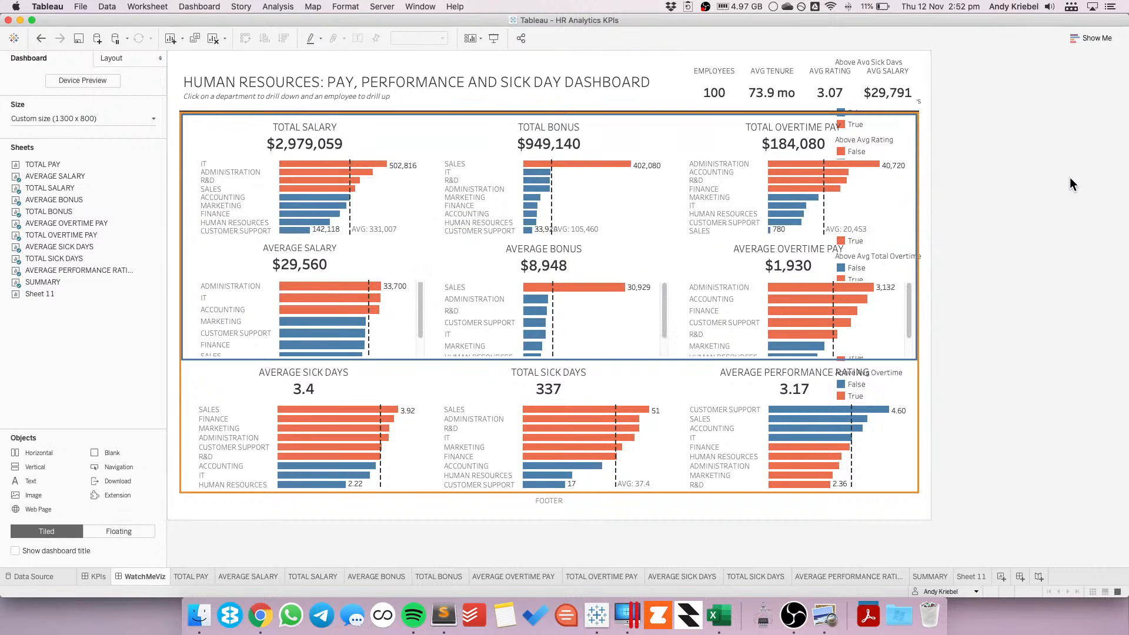
- Set the AVERAGE OVERTIME PAY, AVERAGE BONUS and AVERAGE SALARY charts to fit Entire View
click(731, 263)
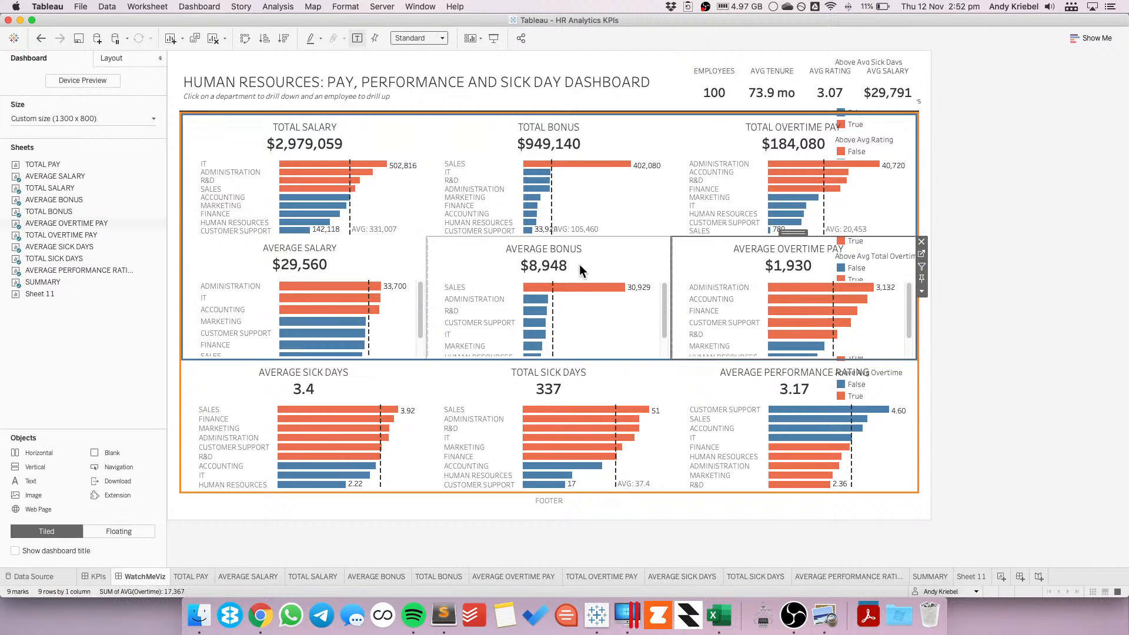
click(410, 40)
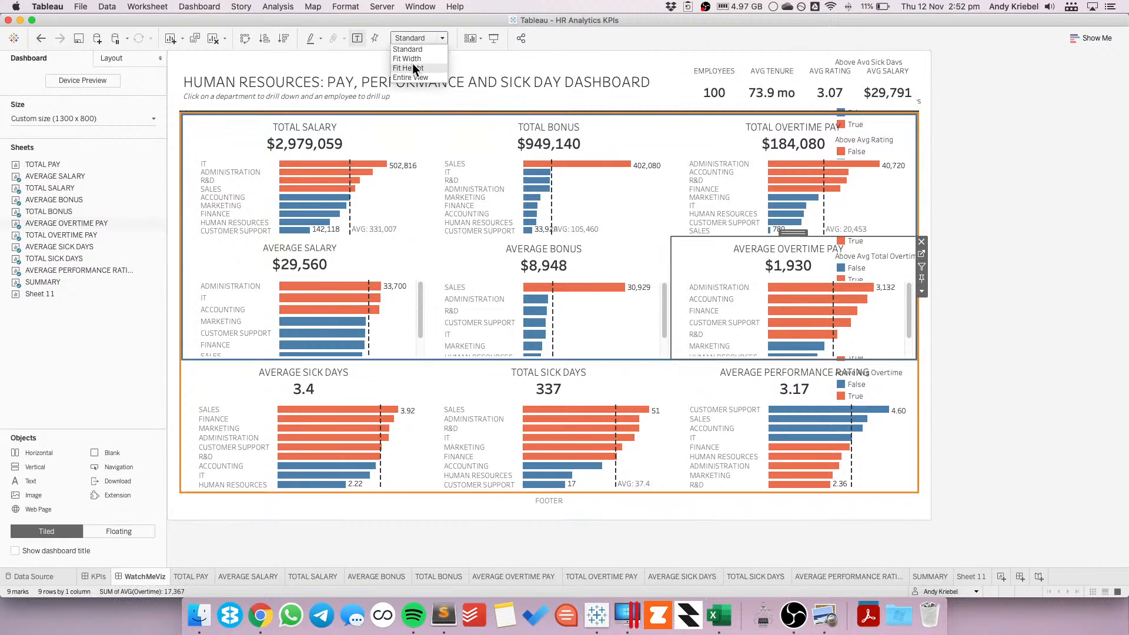
click(412, 78)
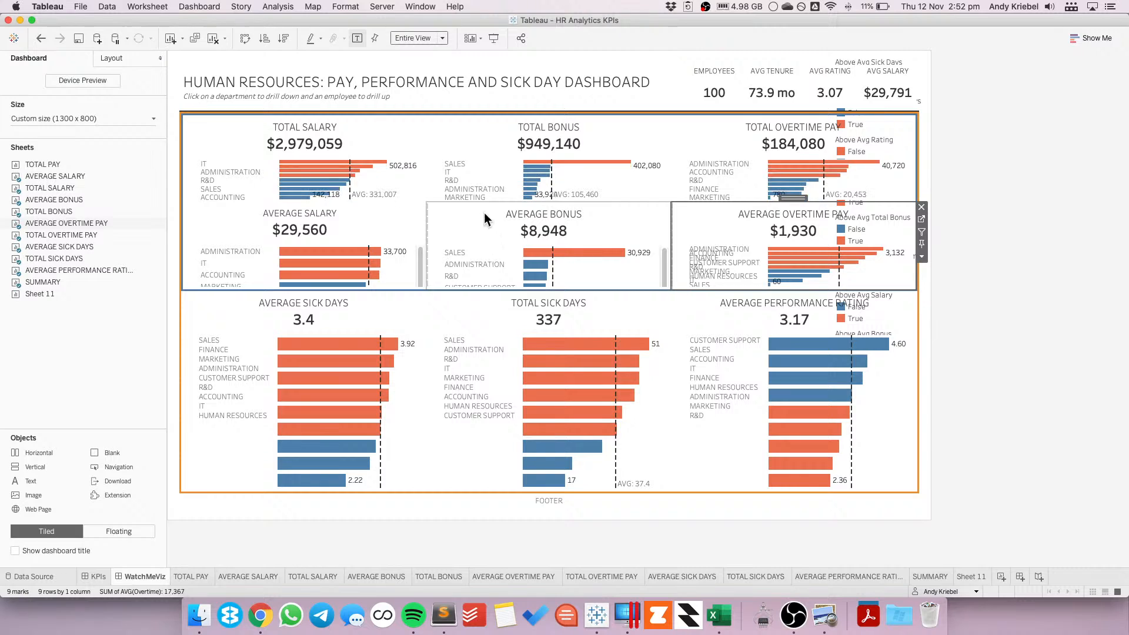
click(485, 213)
click(413, 38)
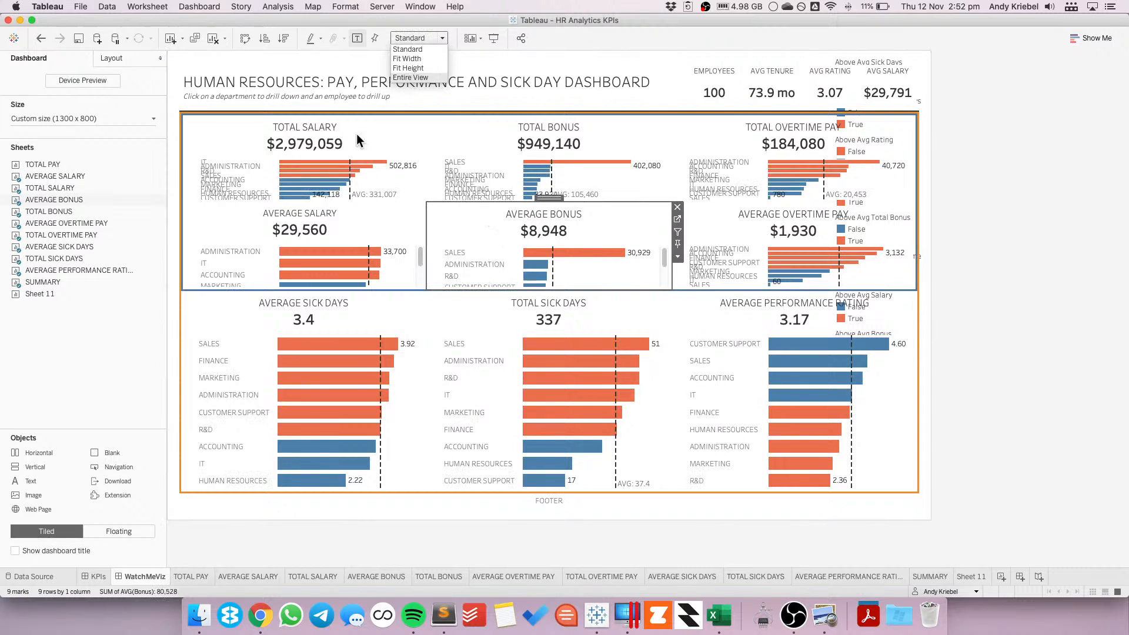
click(292, 210)
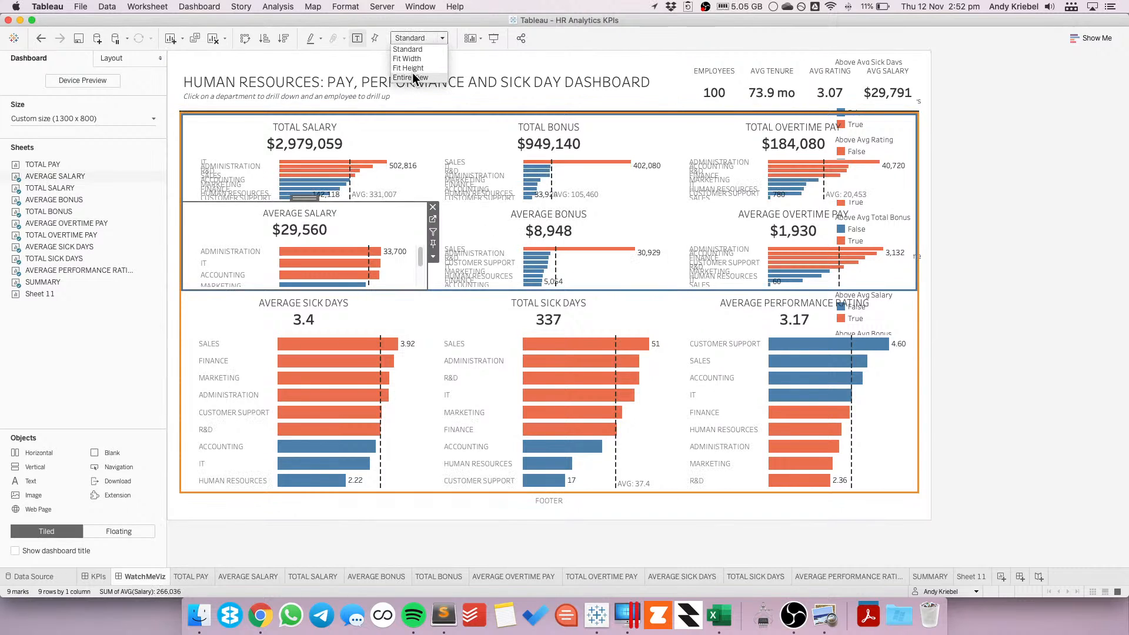
click(412, 77)
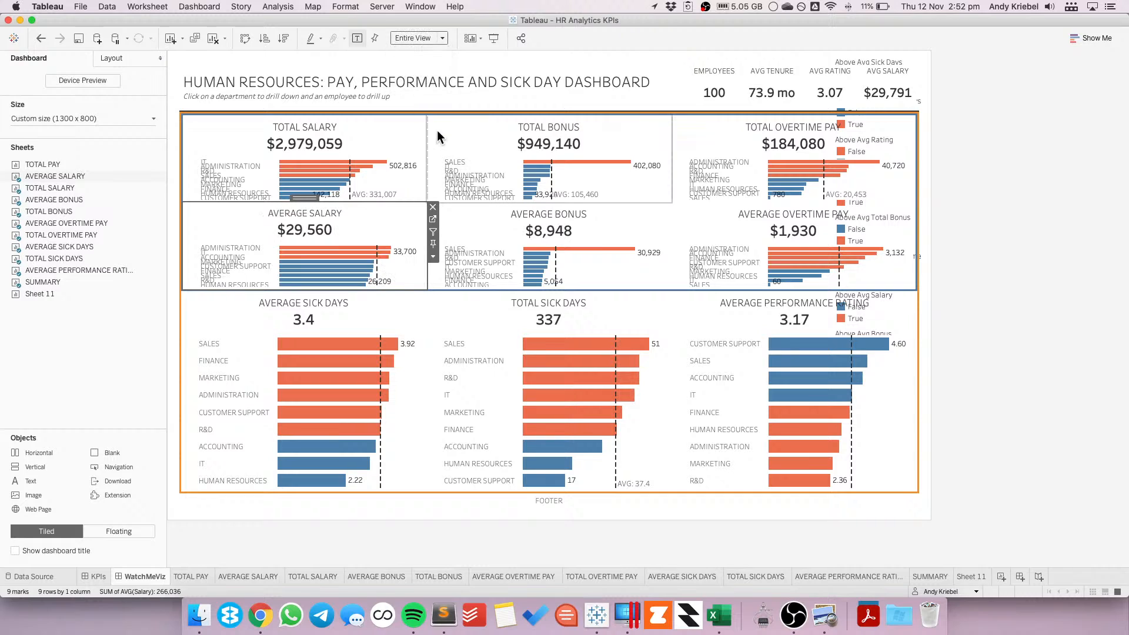
- Try to distribute the contents of the outer orange-bordered container evenly, and undo it
click(567, 299)
double_click(551, 294)
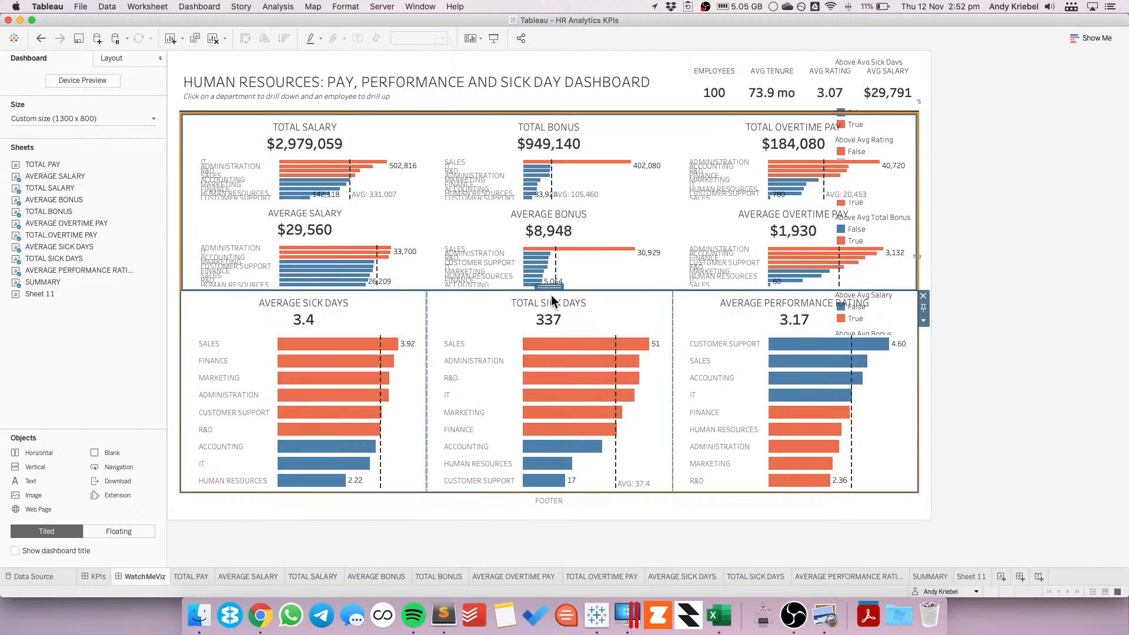
double_click(551, 294)
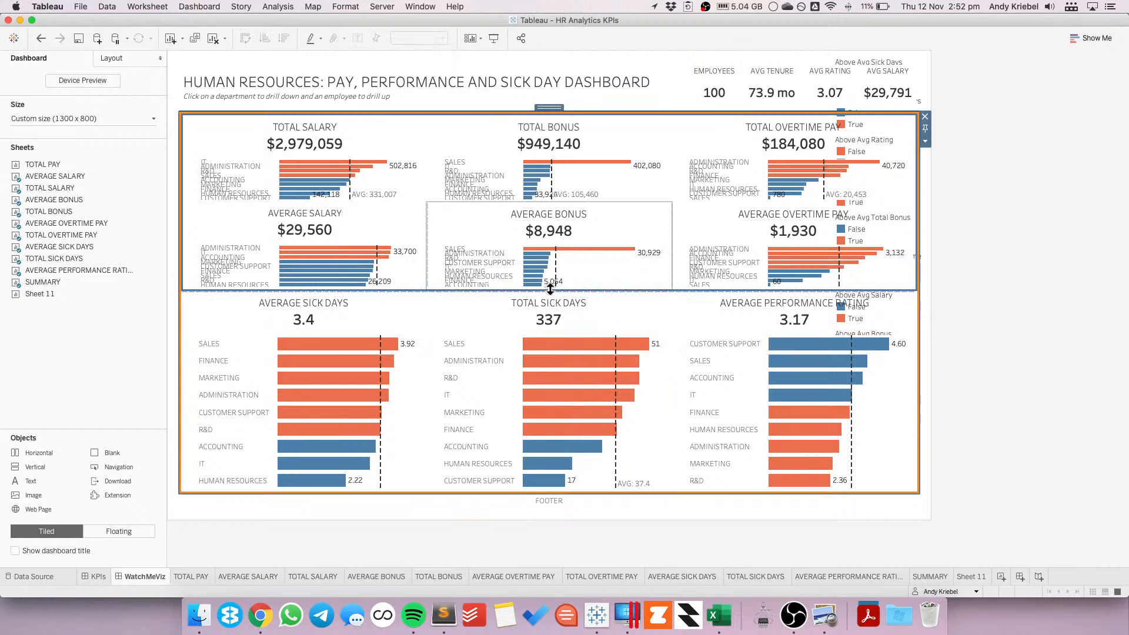
click(925, 143)
click(948, 168)
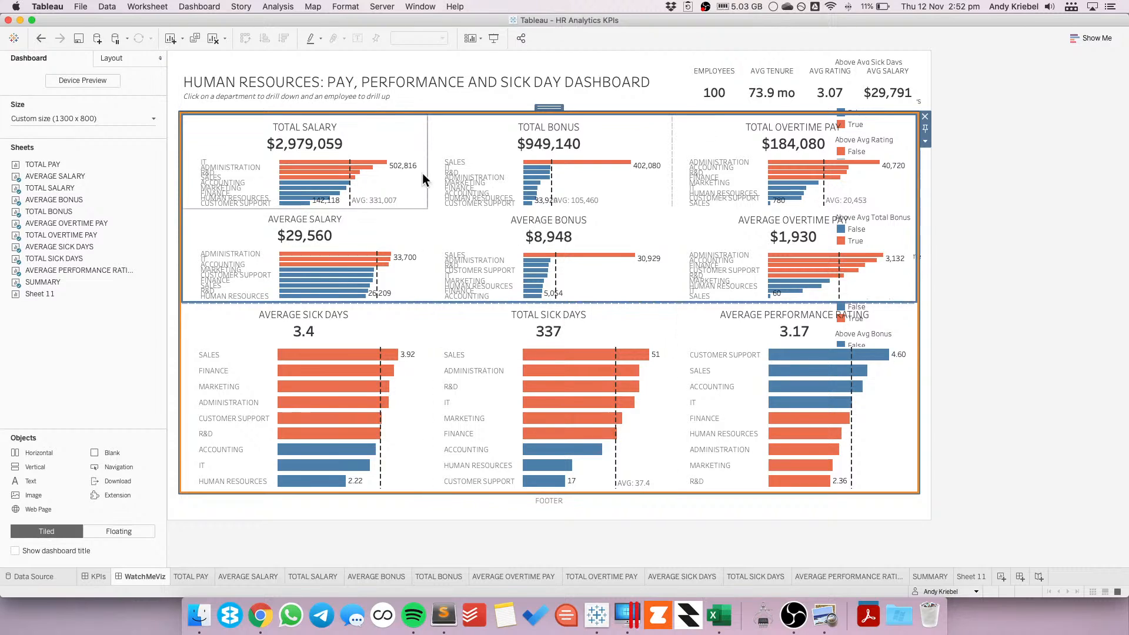
click(47, 40)
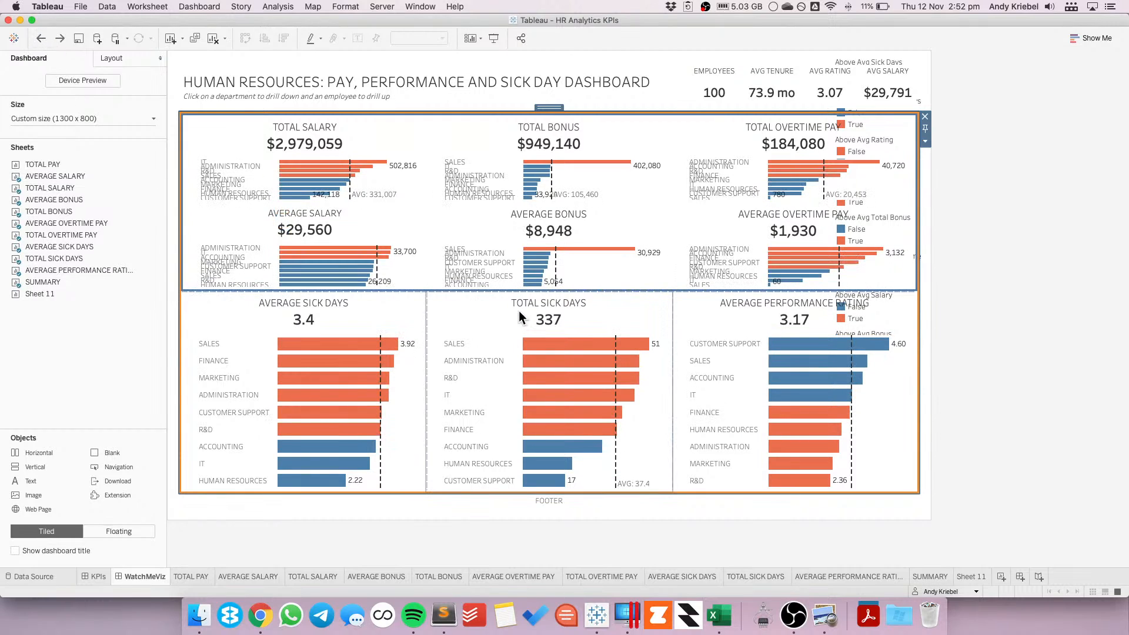
- Distribute the TOTAL SALARY, TOTAL BONUS and TOTAL OVERTIME PAY charts evenly across their horizontal container
click(561, 120)
double_click(548, 111)
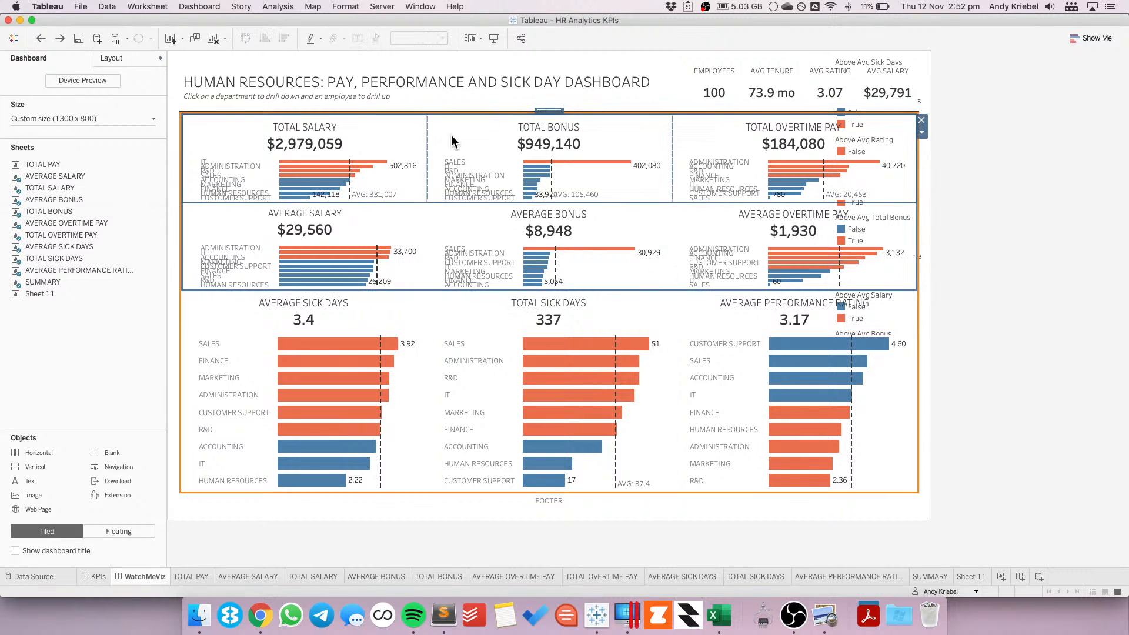
click(922, 132)
click(944, 158)
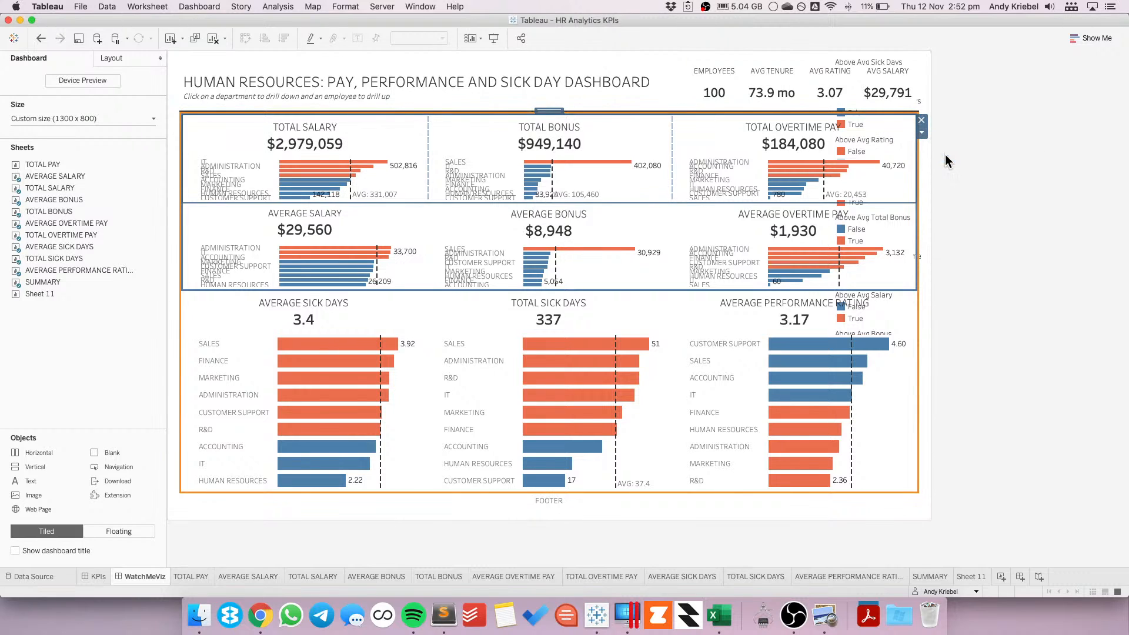
- Distribute the AVERAGE SALARY, AVERAGE BONUS and AVERAGE OVERTIME PAY charts evenly across their horizontal container
click(722, 214)
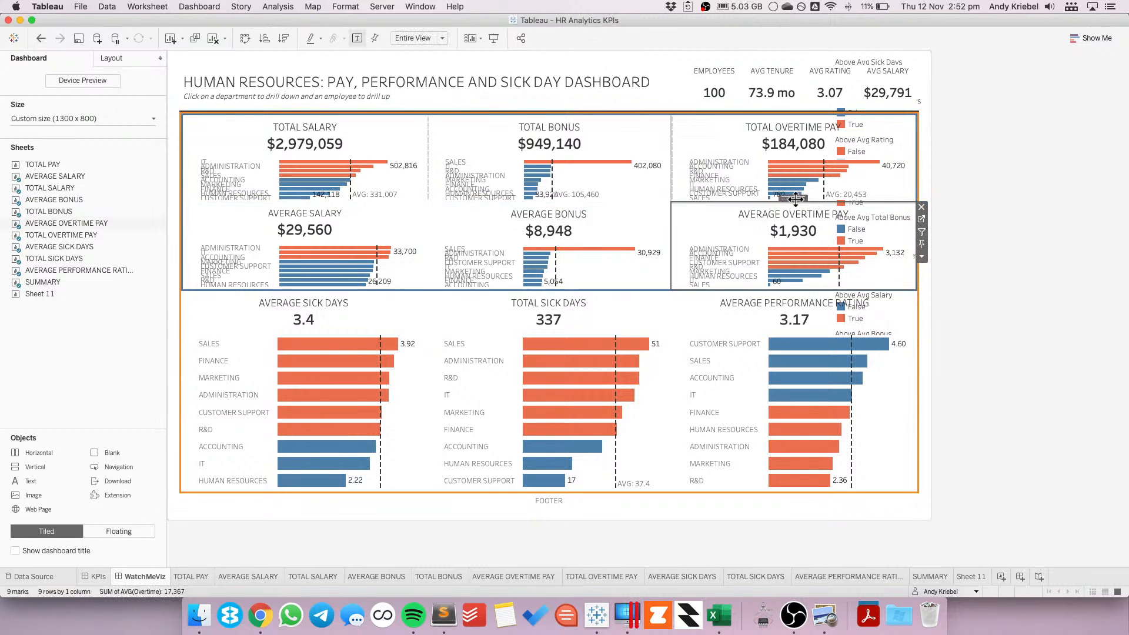
double_click(795, 199)
click(923, 220)
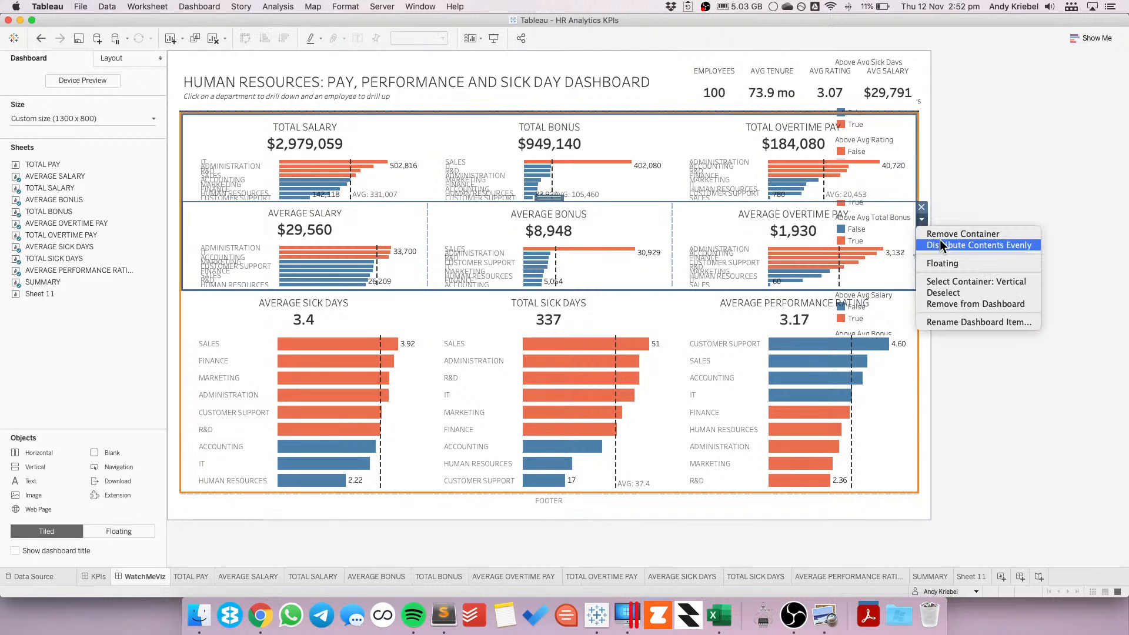
click(940, 245)
- Distribute the sick days and performance rating charts evenly across their horizontal container and deselect it
click(784, 303)
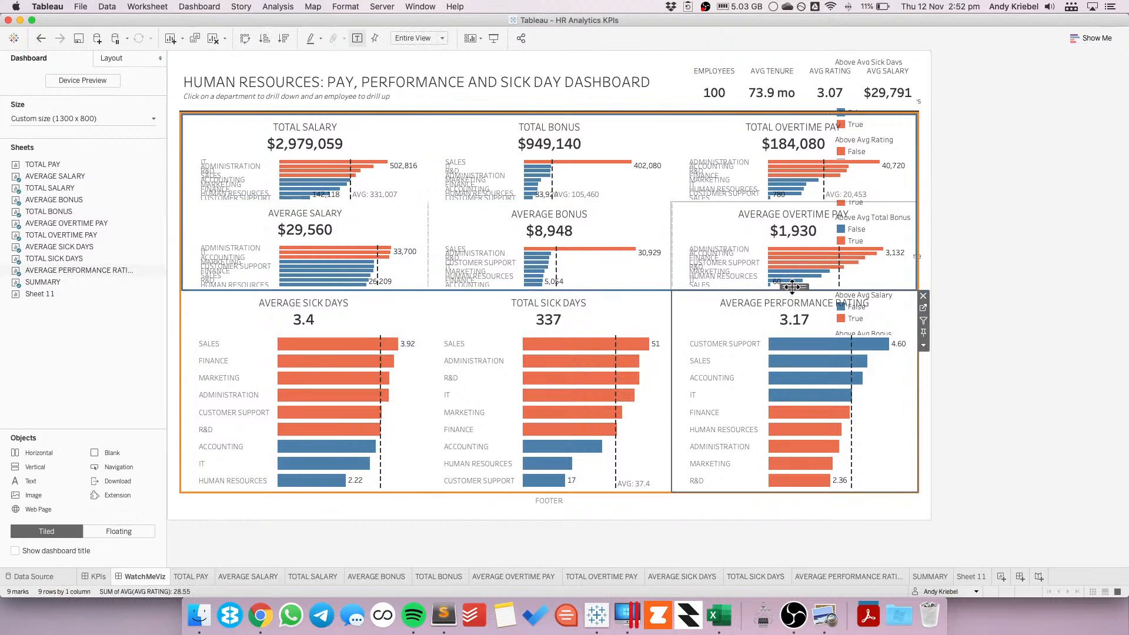
double_click(793, 288)
click(923, 320)
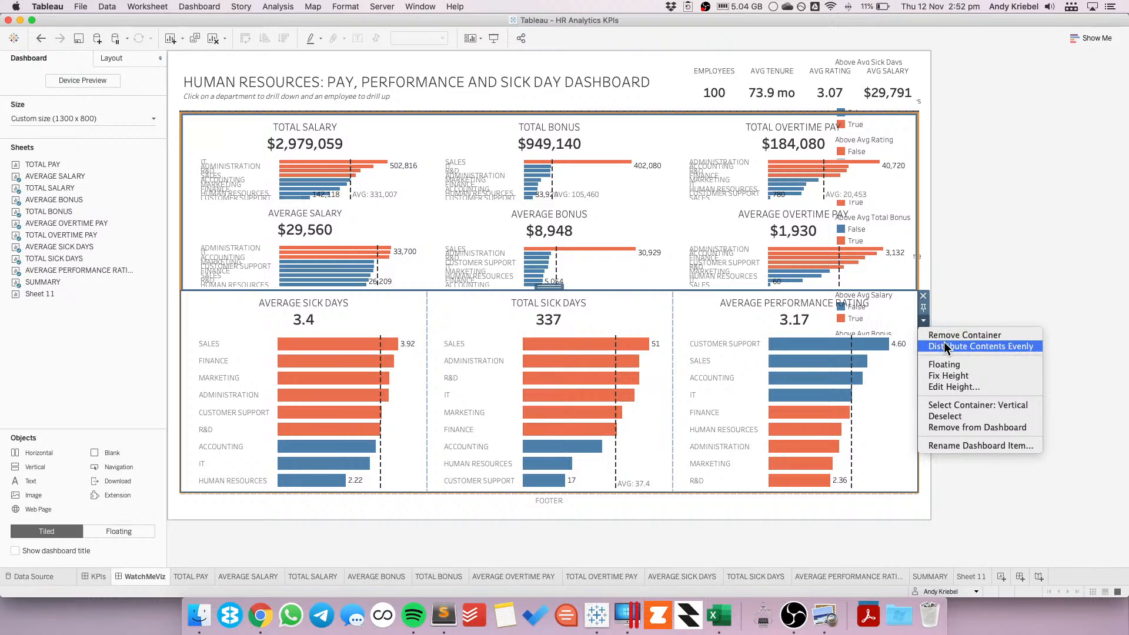
click(944, 341)
click(1011, 331)
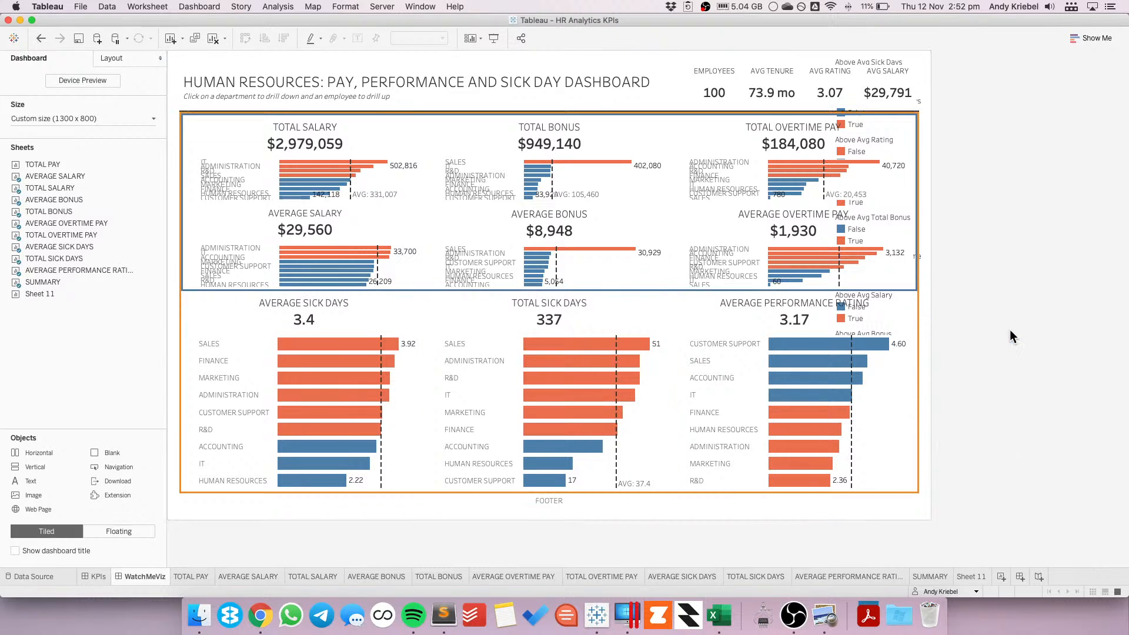
- Remove the orange border from the outer vertical container that holds all three chart rows
click(731, 302)
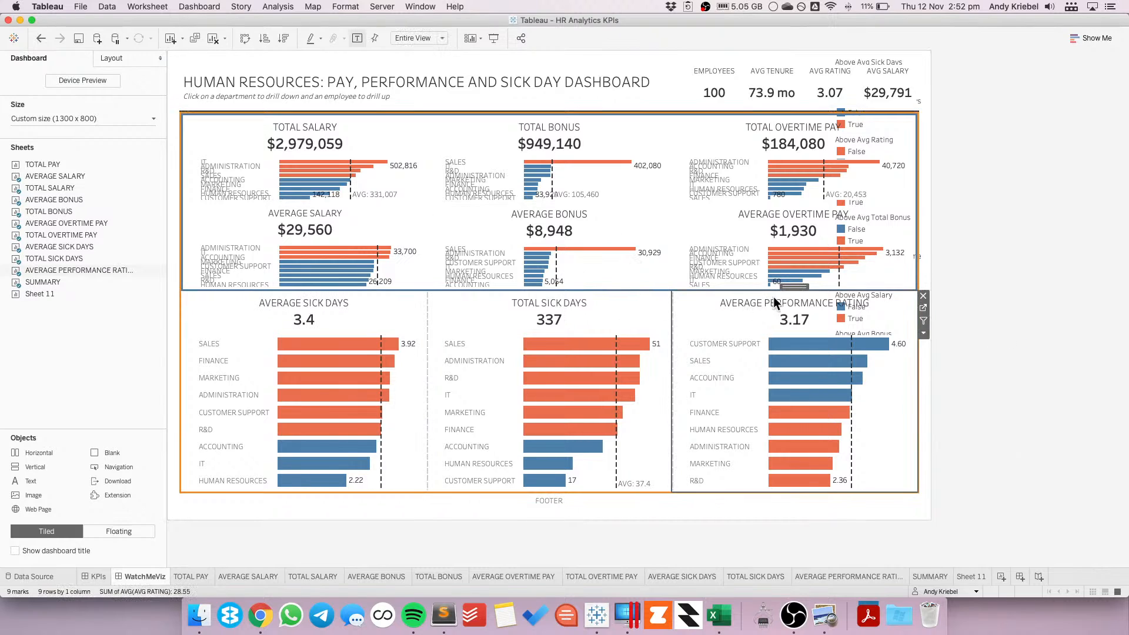
drag(798, 287, 547, 287)
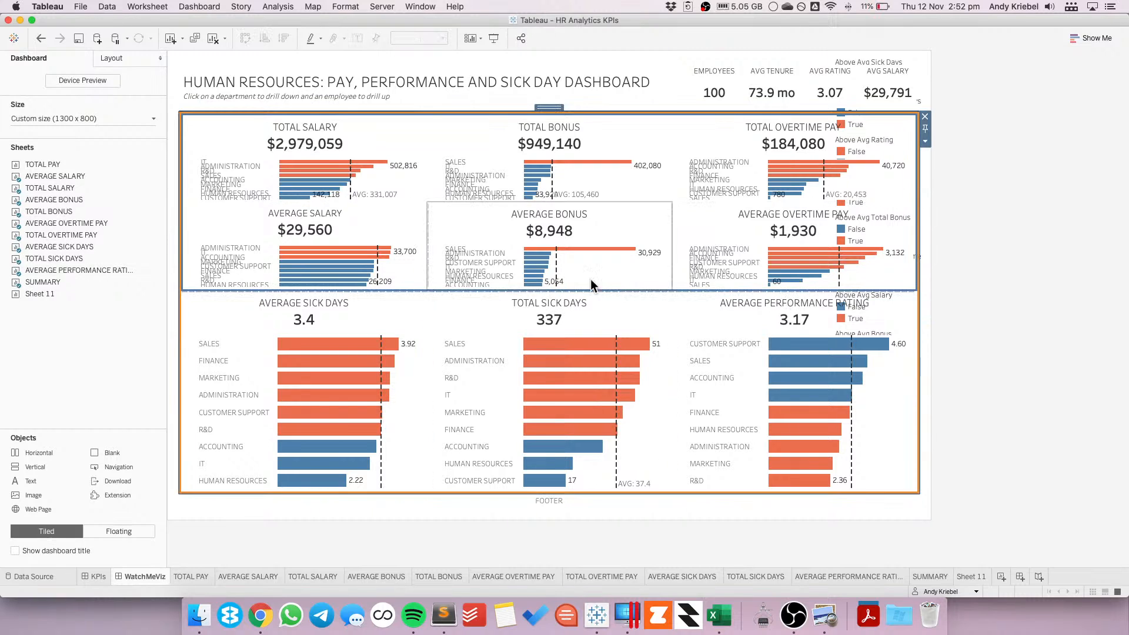
click(925, 143)
click(944, 163)
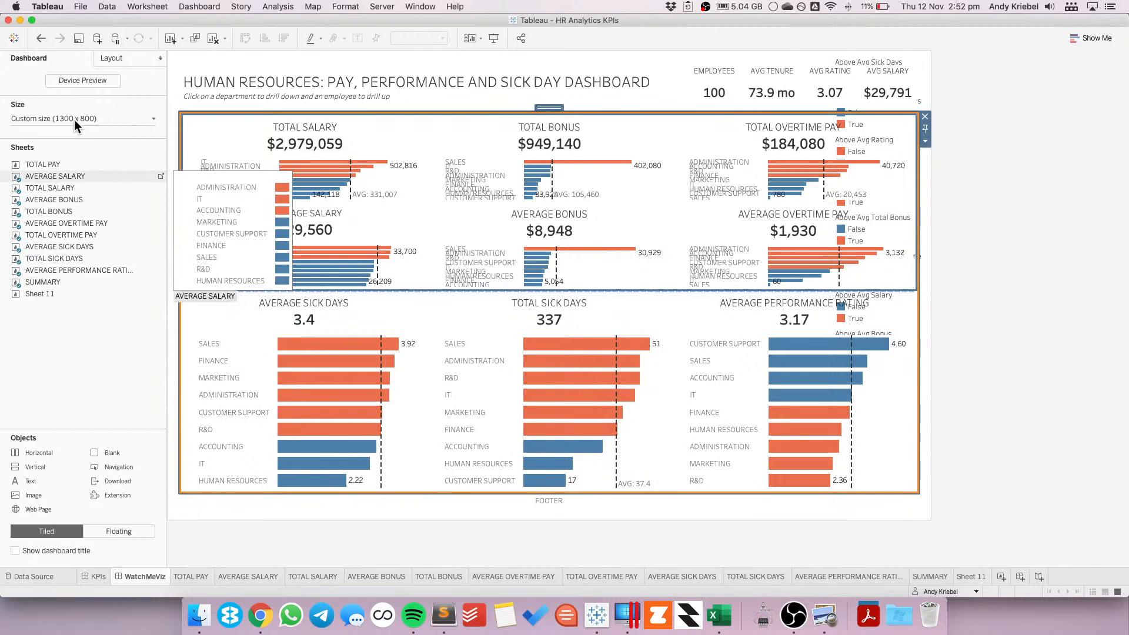
click(112, 59)
click(55, 225)
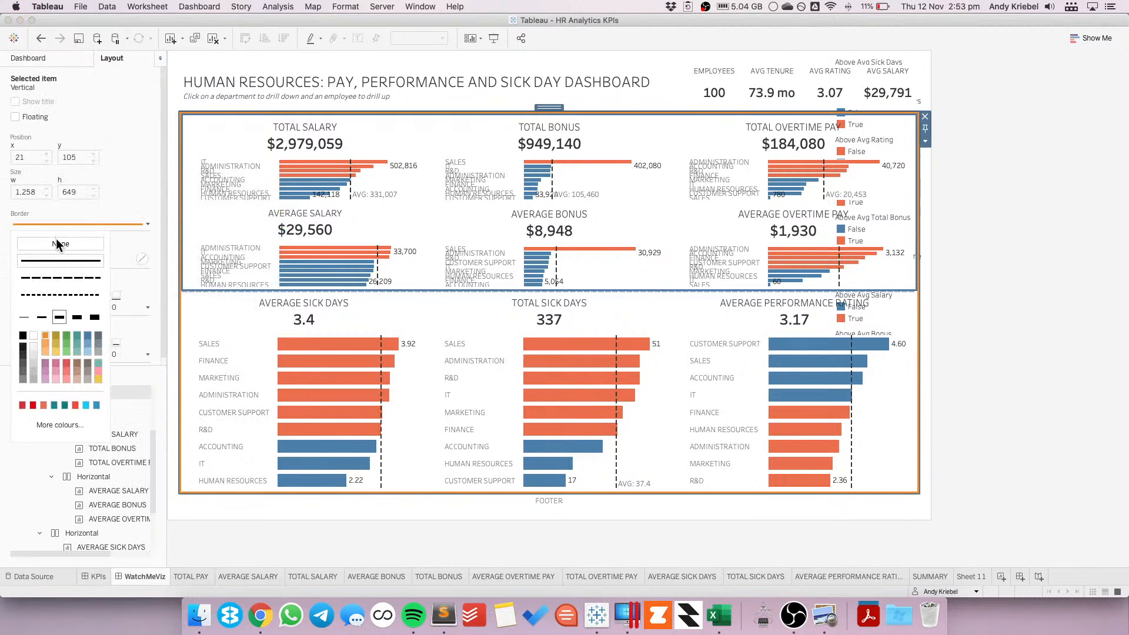
click(56, 241)
- Remove the blue border from the inner vertical container holding the total and average pay chart rows
click(215, 129)
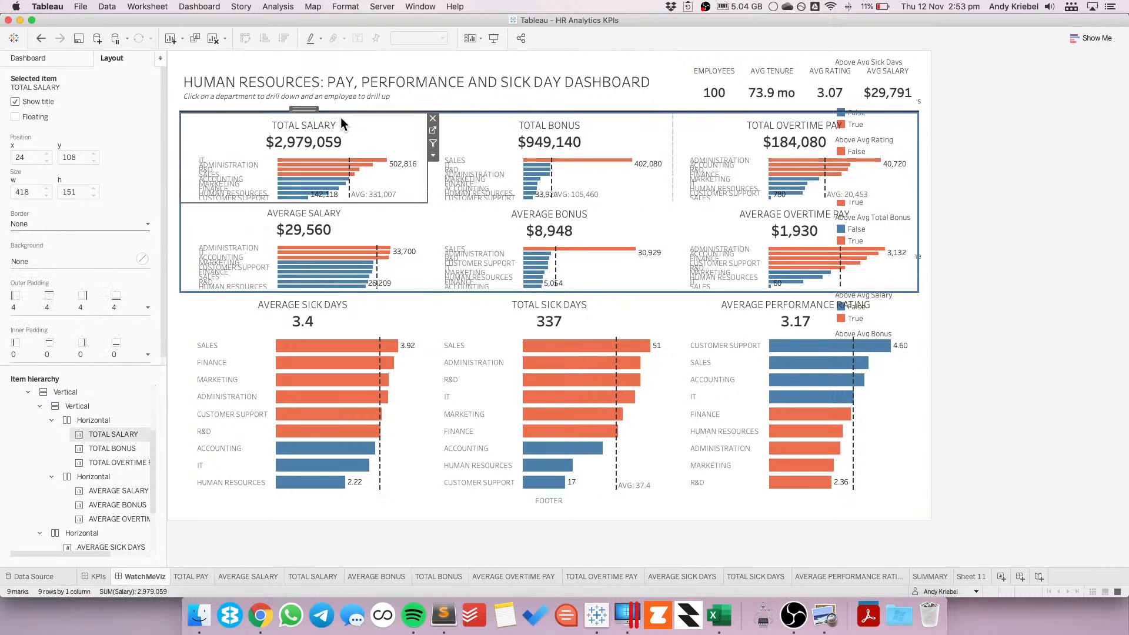
double_click(303, 109)
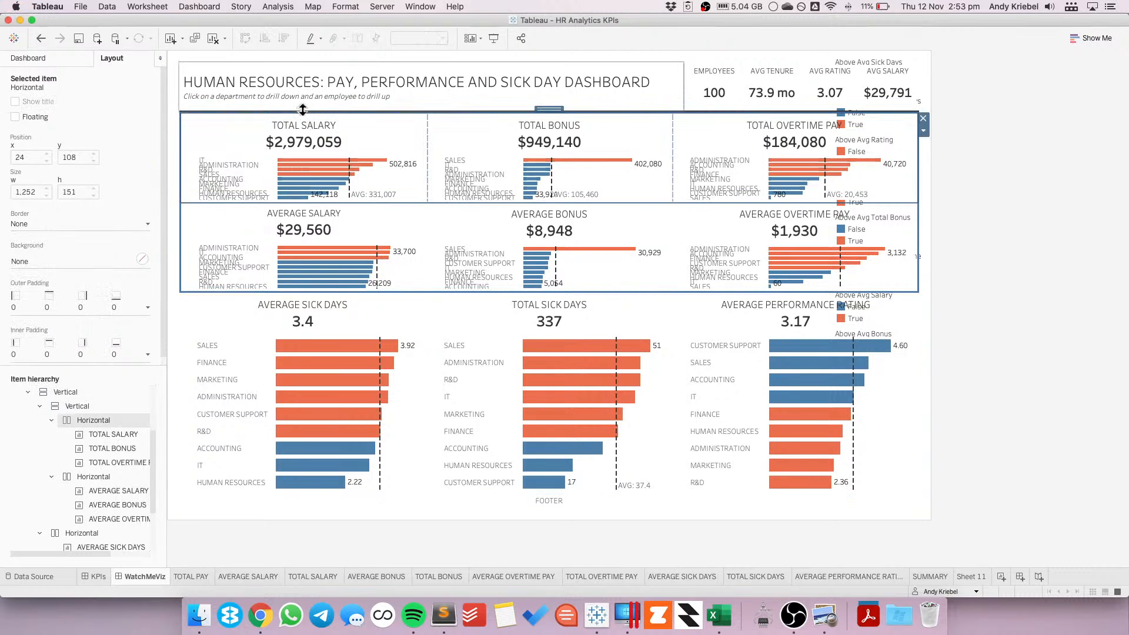
double_click(549, 109)
click(62, 224)
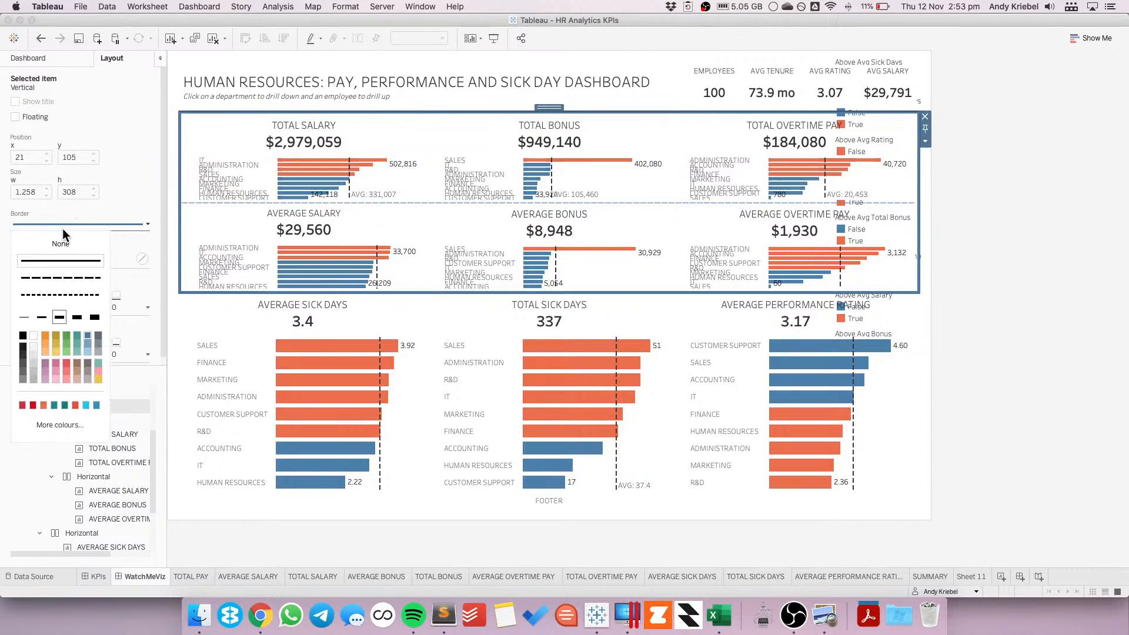
click(61, 243)
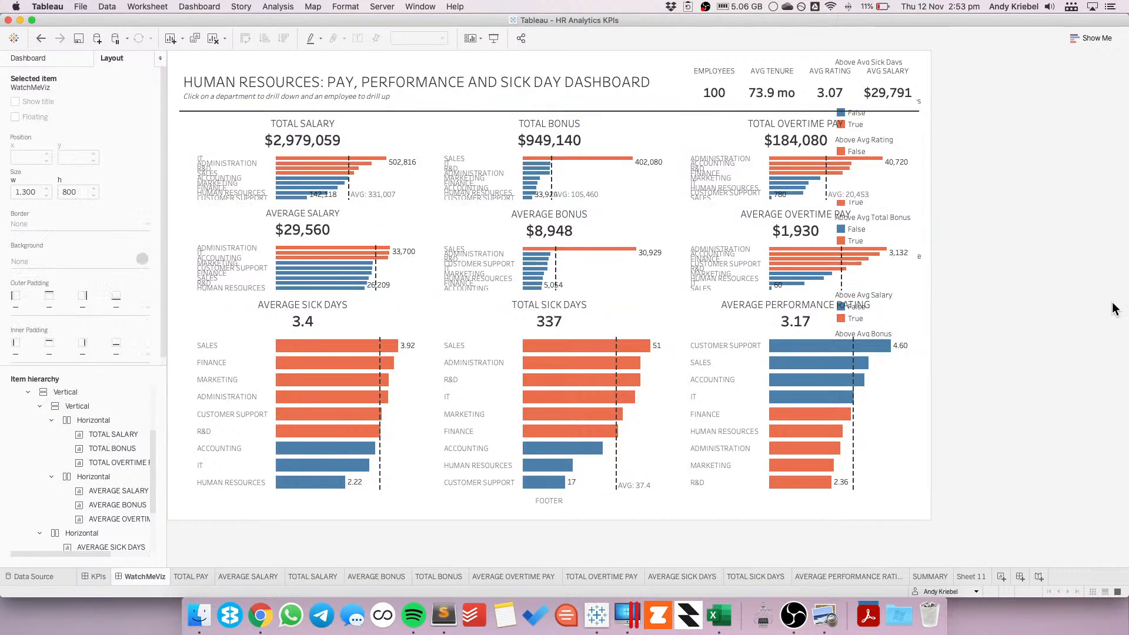
- Set the height of the horizontal container with the sick days and performance rating charts to 250 pixels
click(600, 371)
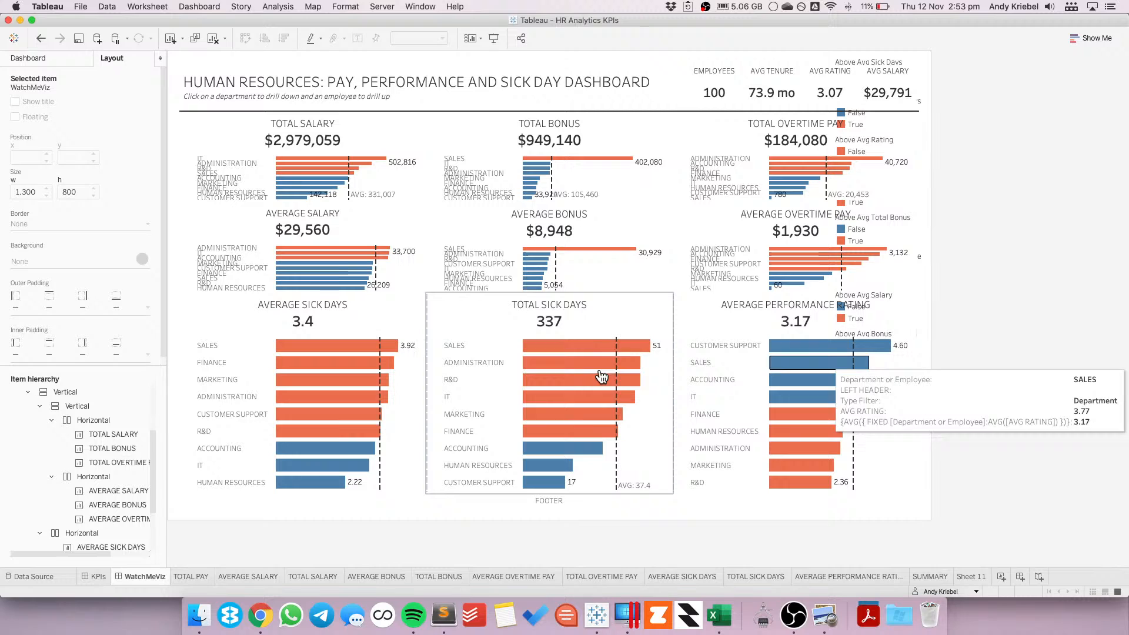
double_click(541, 289)
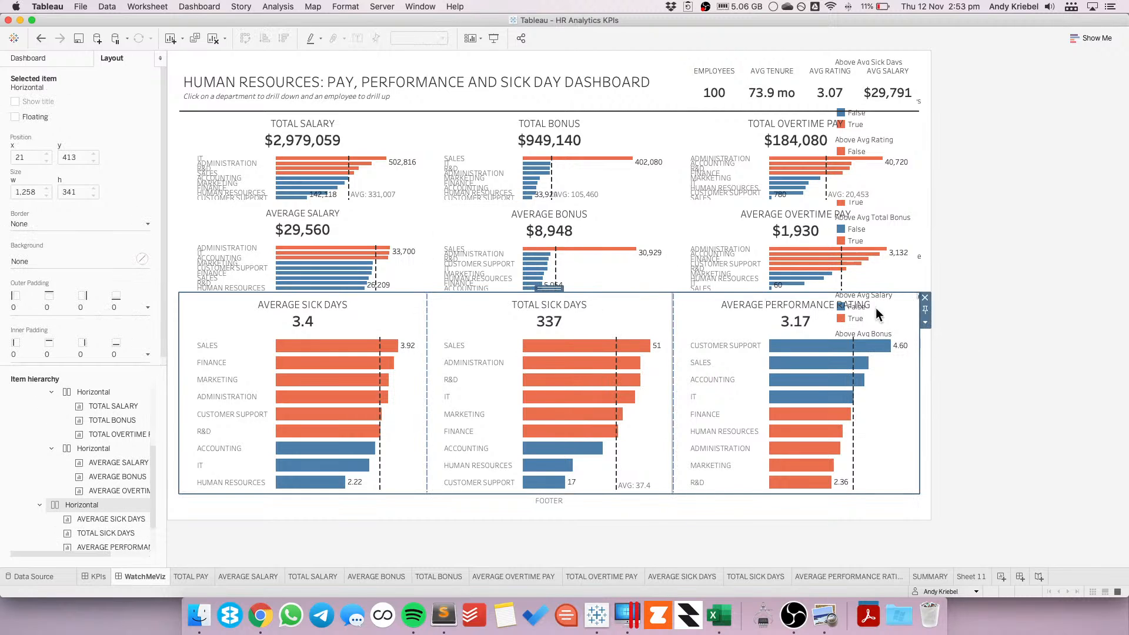
click(925, 322)
click(949, 388)
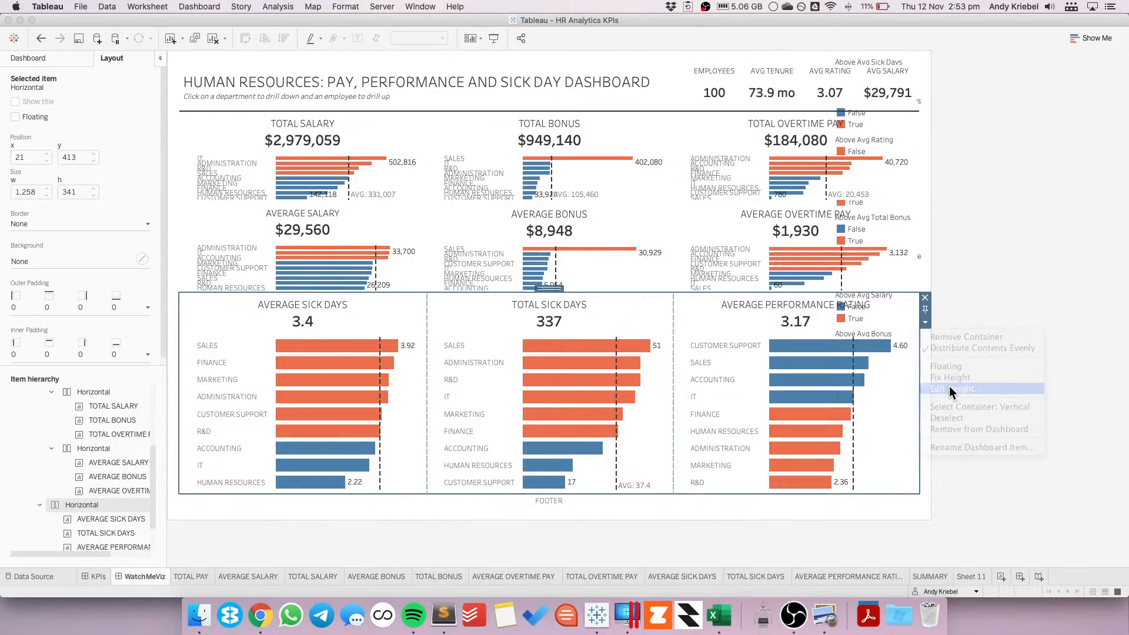
text(250)
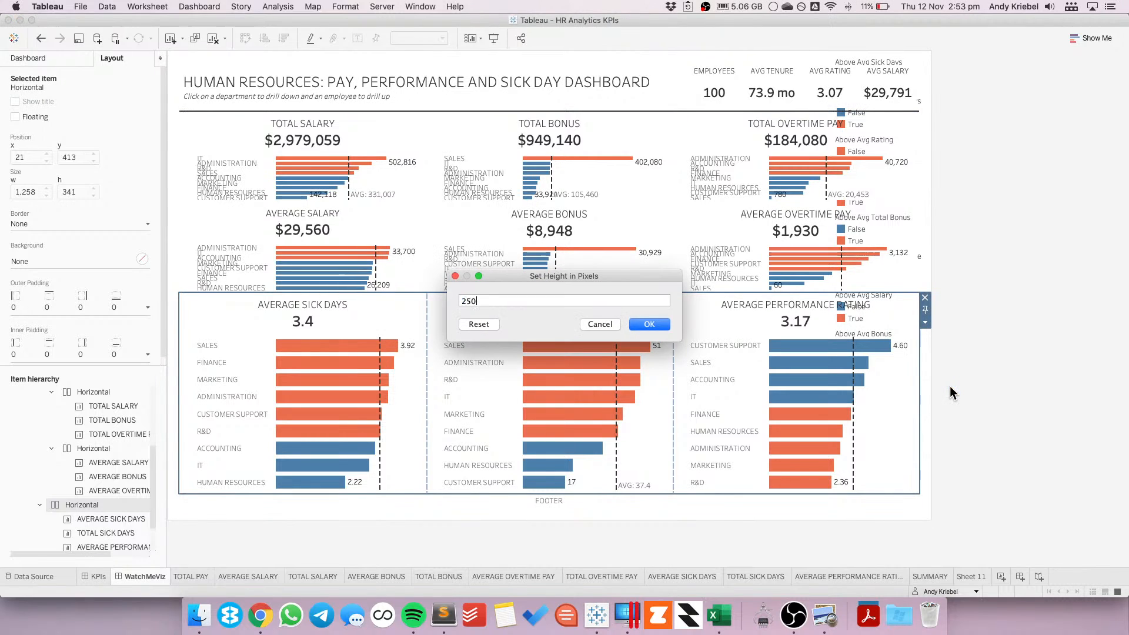
key(Return)
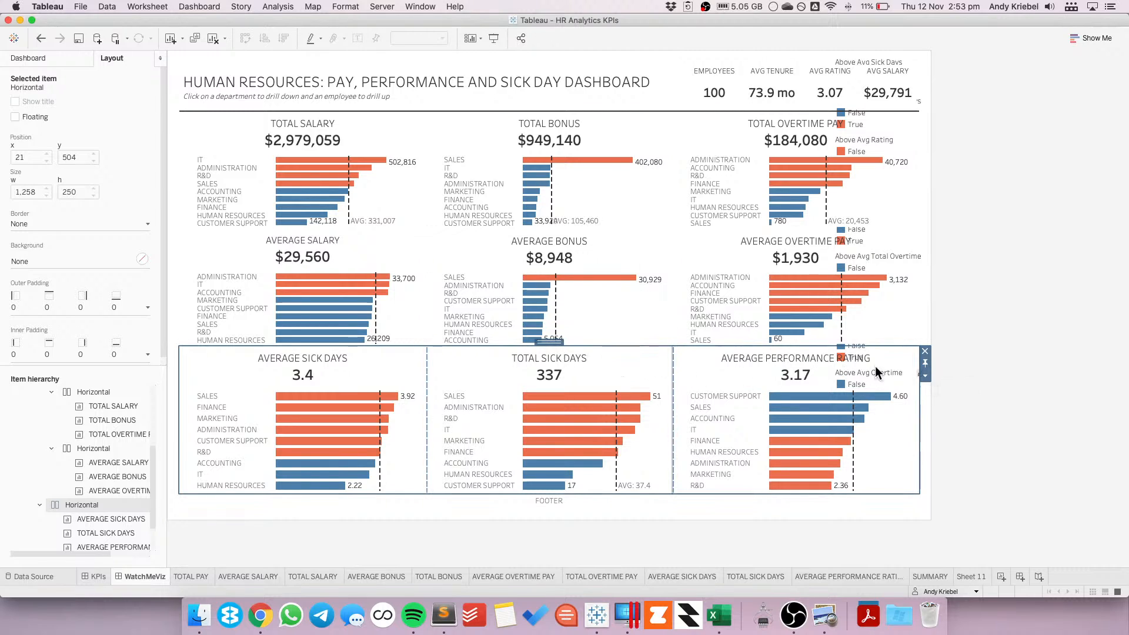
- Check the pixel heights of the sick days row container and of the outer vertical container without changing them
click(925, 376)
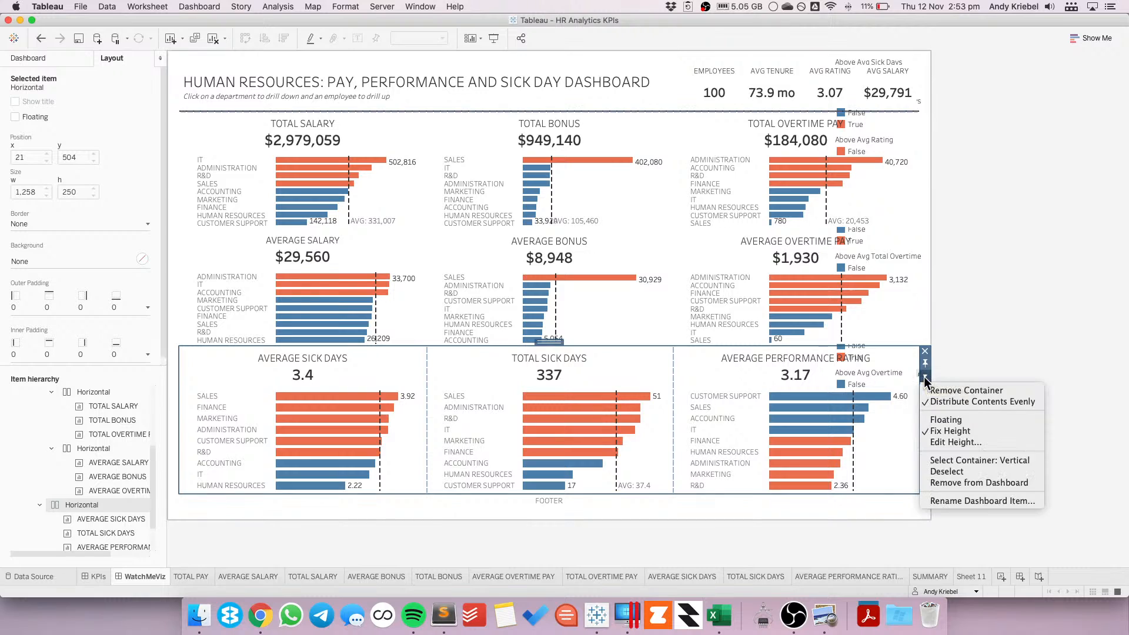
click(955, 439)
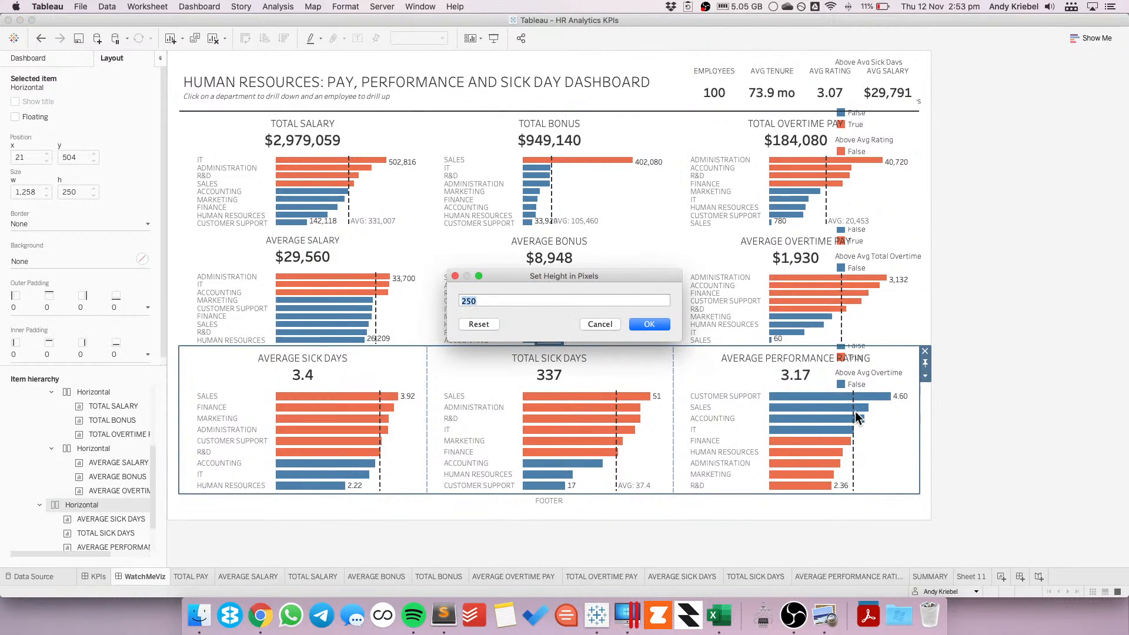
click(600, 324)
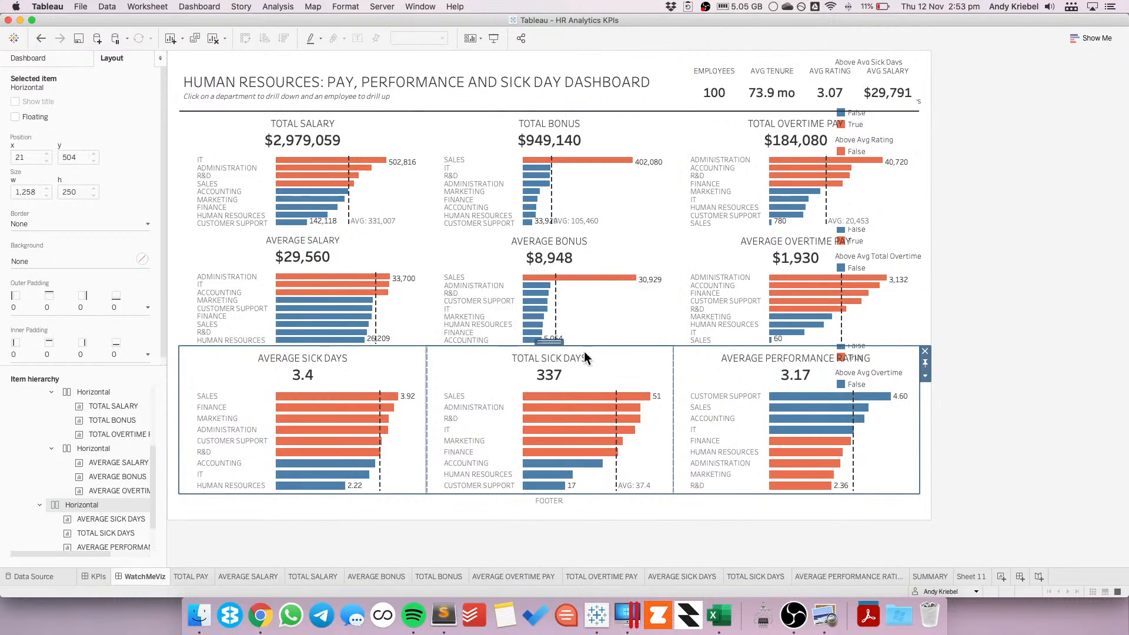
click(549, 349)
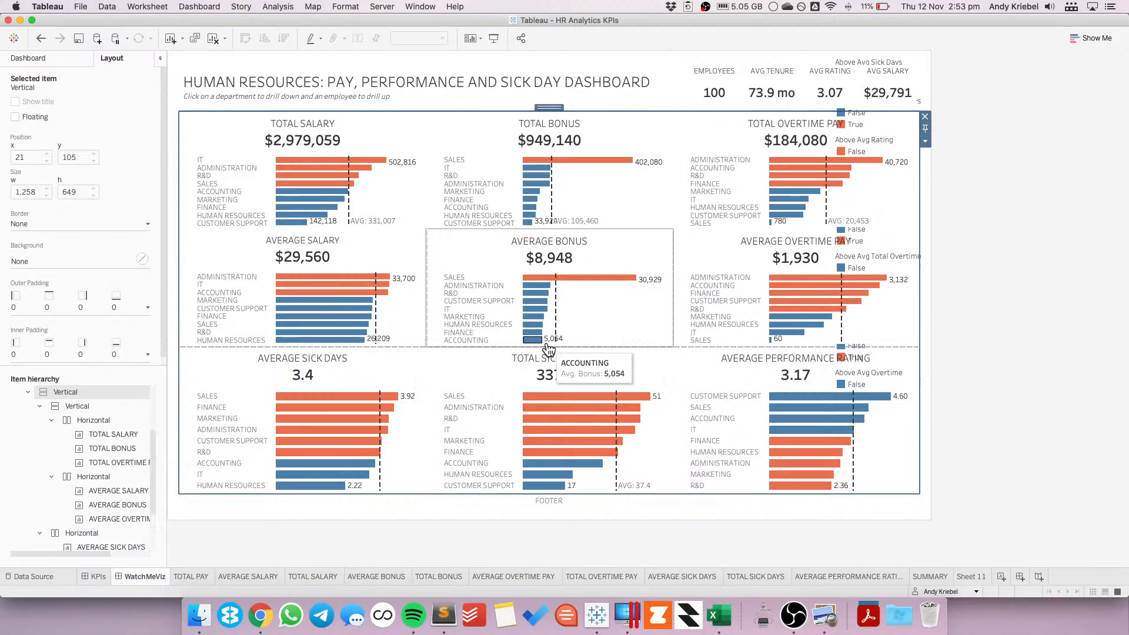
click(926, 141)
click(944, 205)
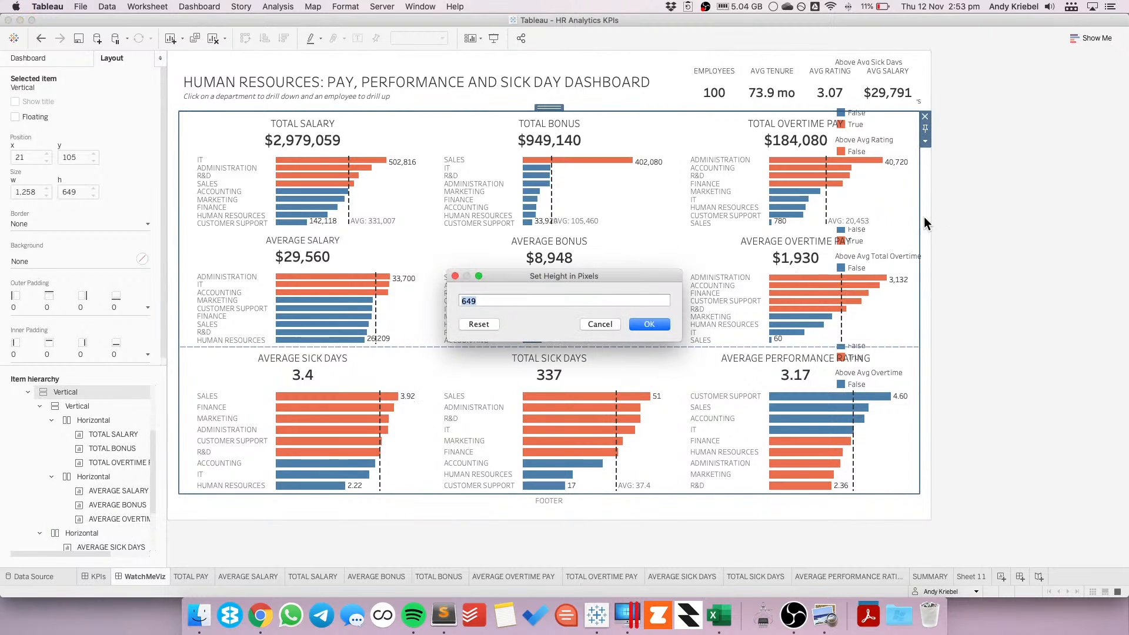
click(599, 325)
- Calculate the height of one chart row in Spotlight by dividing 649 and then 648 by 3
key(super+space)
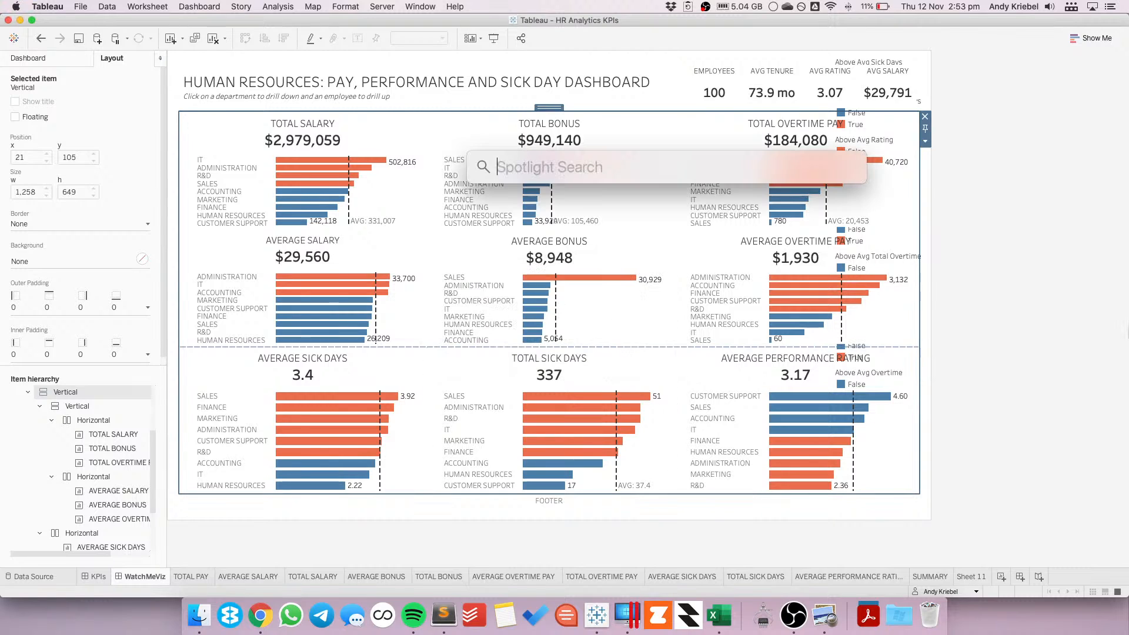
text(6)
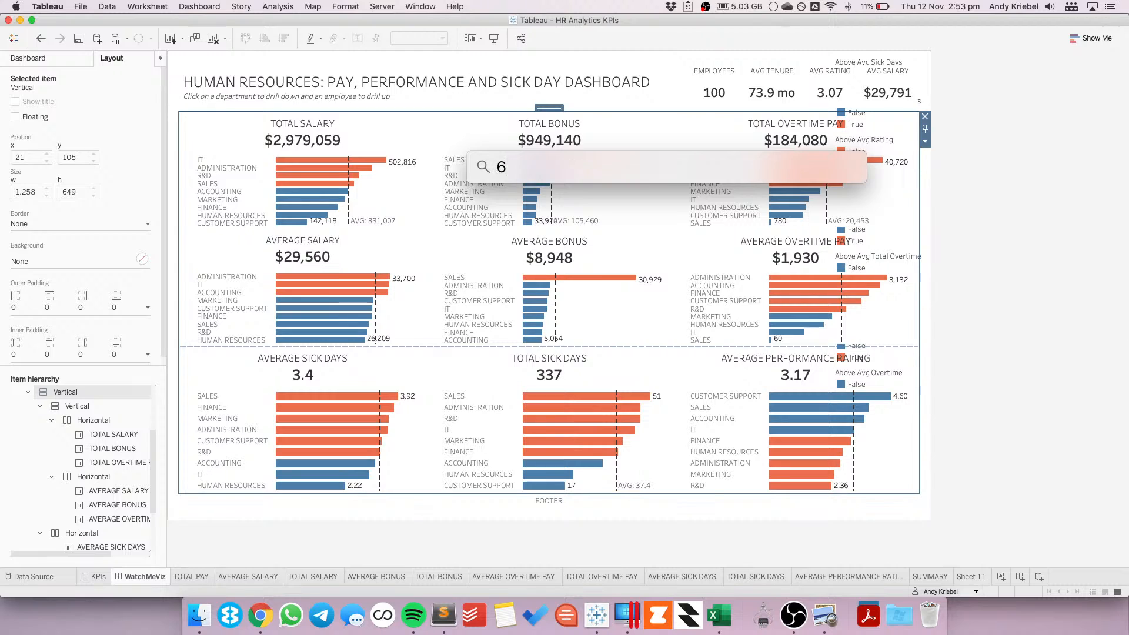
key(Escape)
key(super+space)
text(49/3)
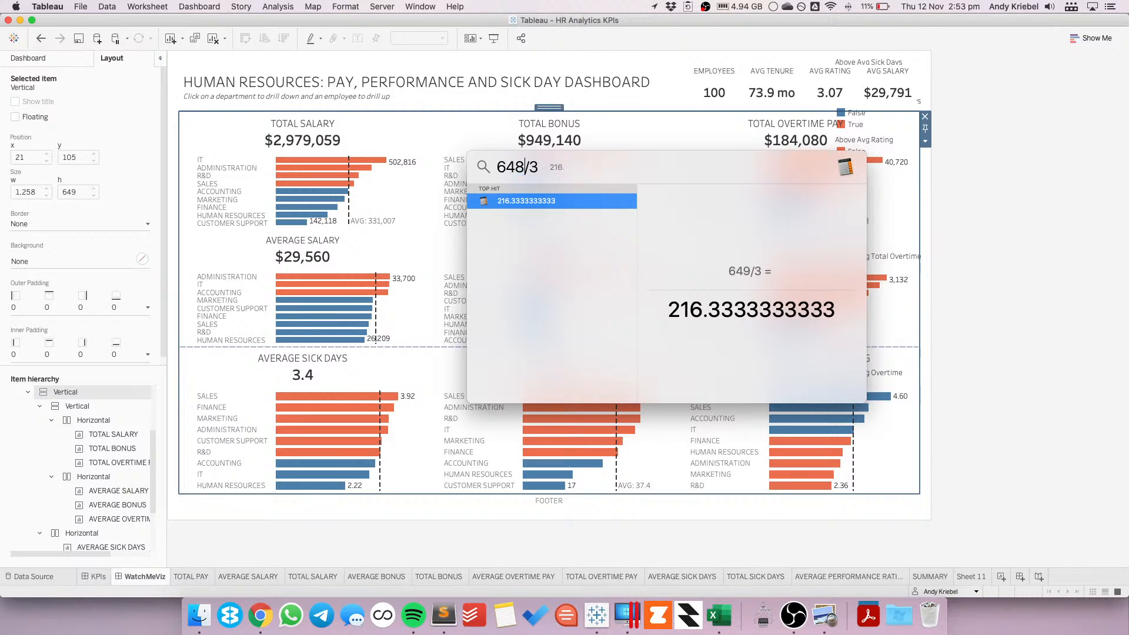
key(Escape)
key(Escape)
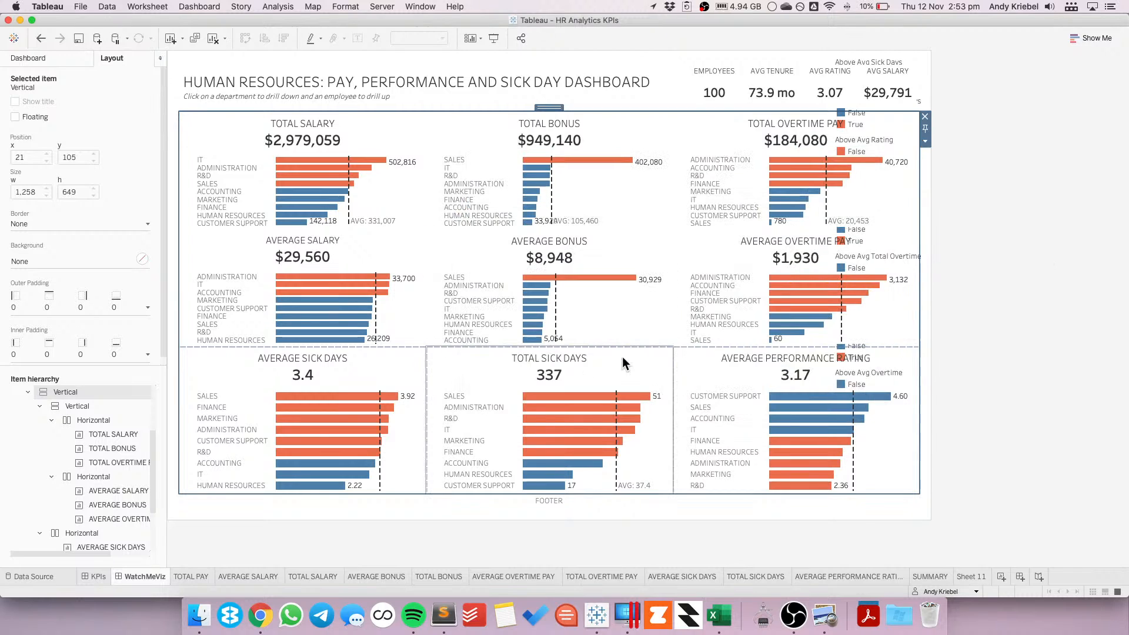
- Set the height of the sick days and performance rating row container to 216 pixels
click(558, 357)
double_click(553, 344)
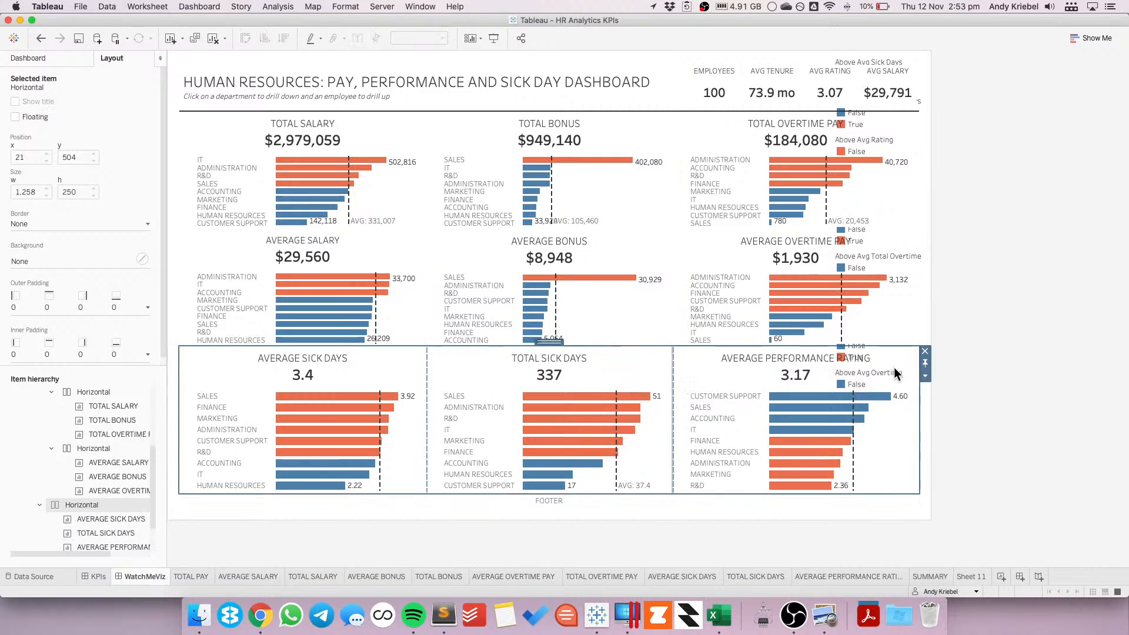
click(923, 375)
click(952, 442)
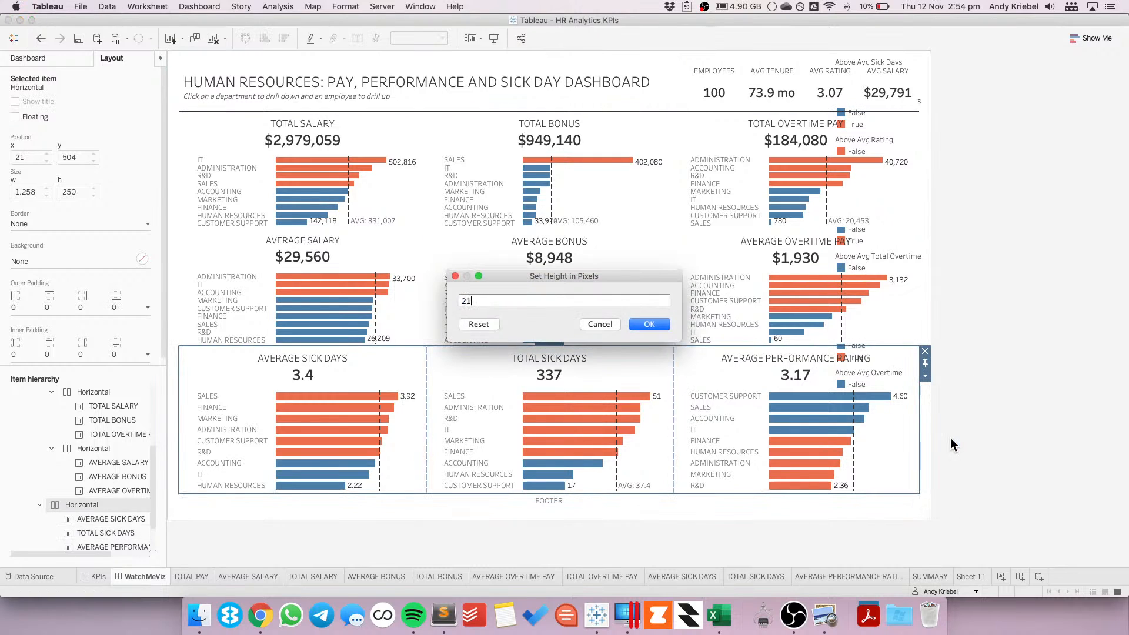
key(Return)
- Set the height of the inner vertical container with the total and average pay rows to 432 pixels
click(564, 262)
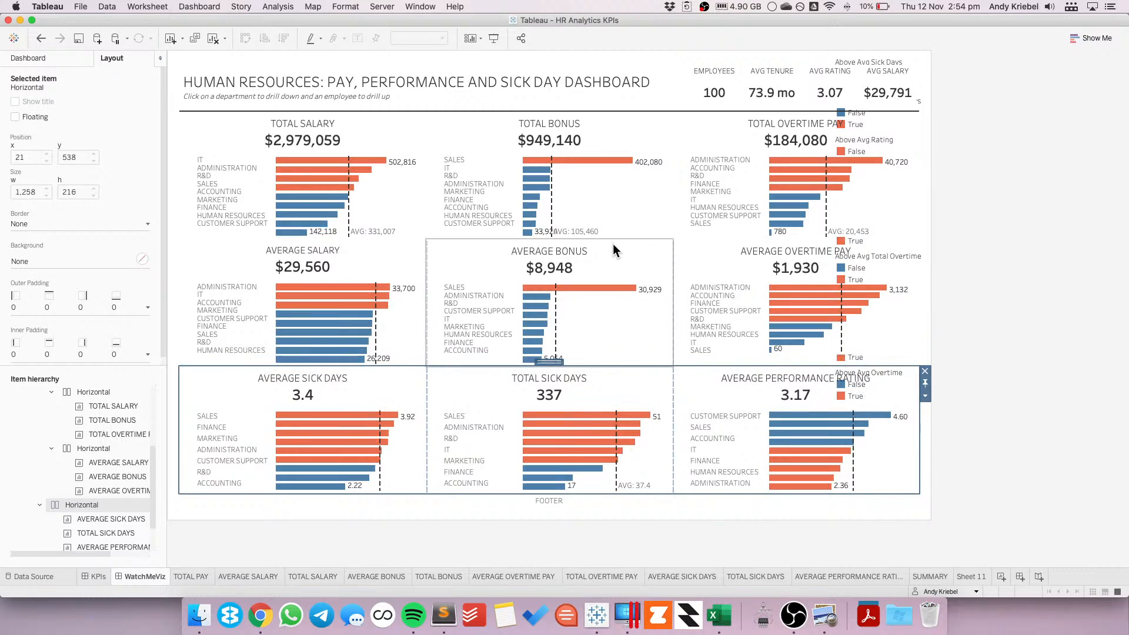
double_click(550, 240)
click(925, 257)
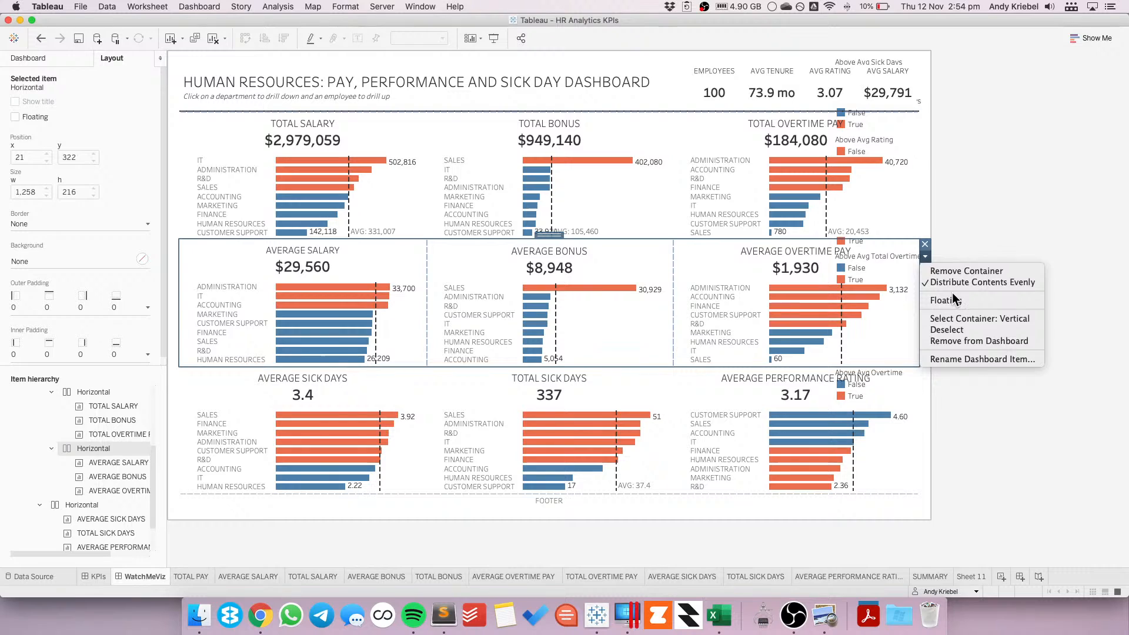
click(552, 234)
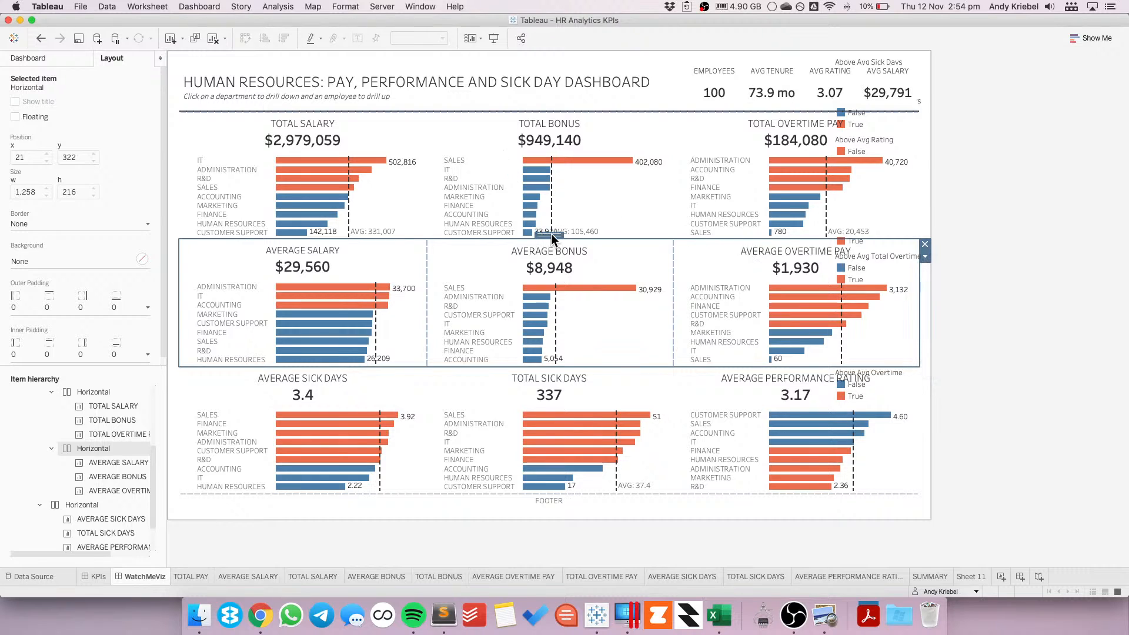
double_click(550, 235)
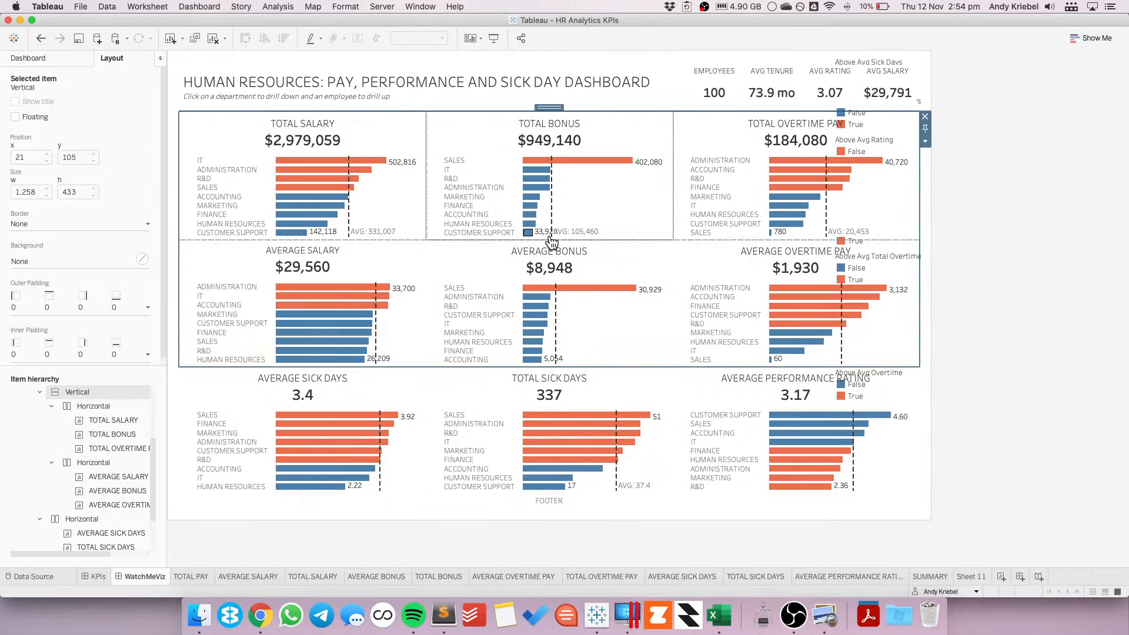
click(925, 142)
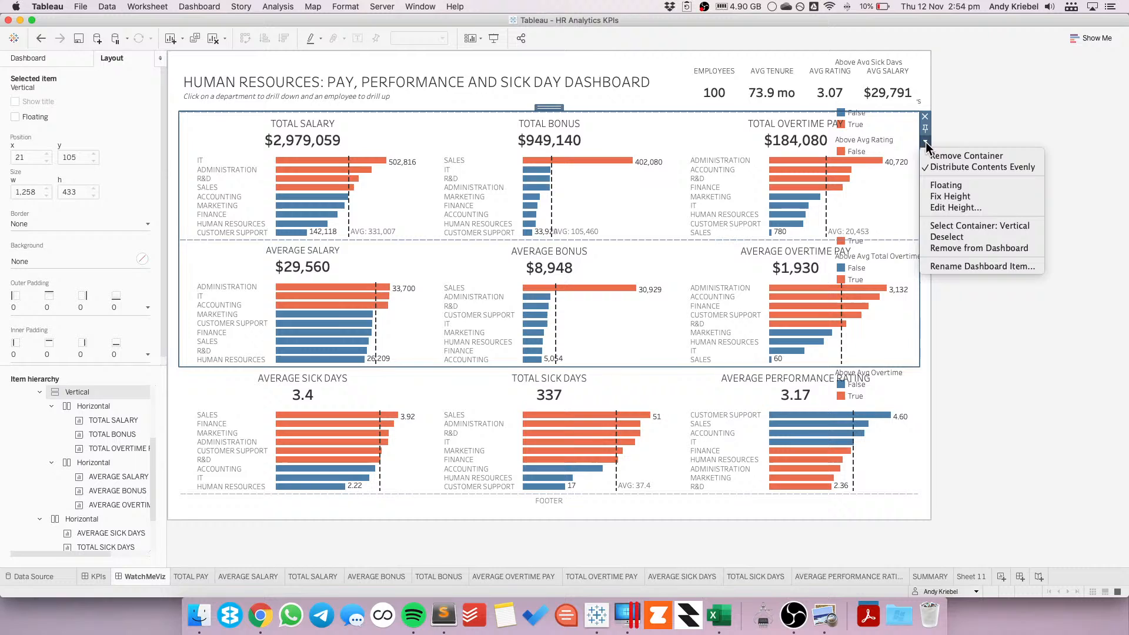
click(953, 207)
text(432)
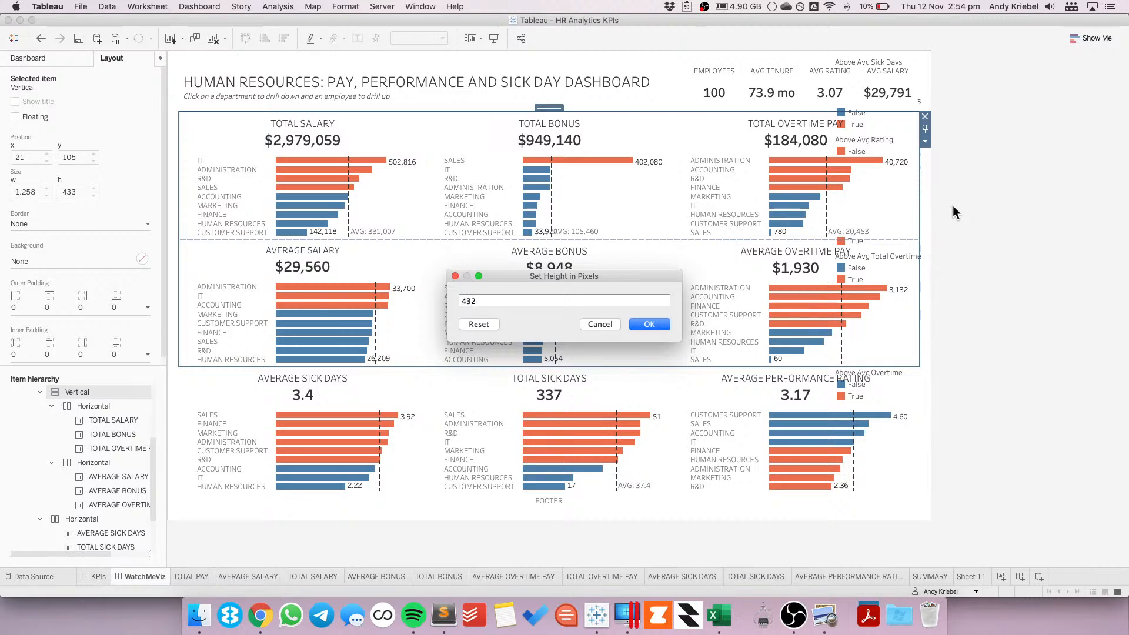
key(Return)
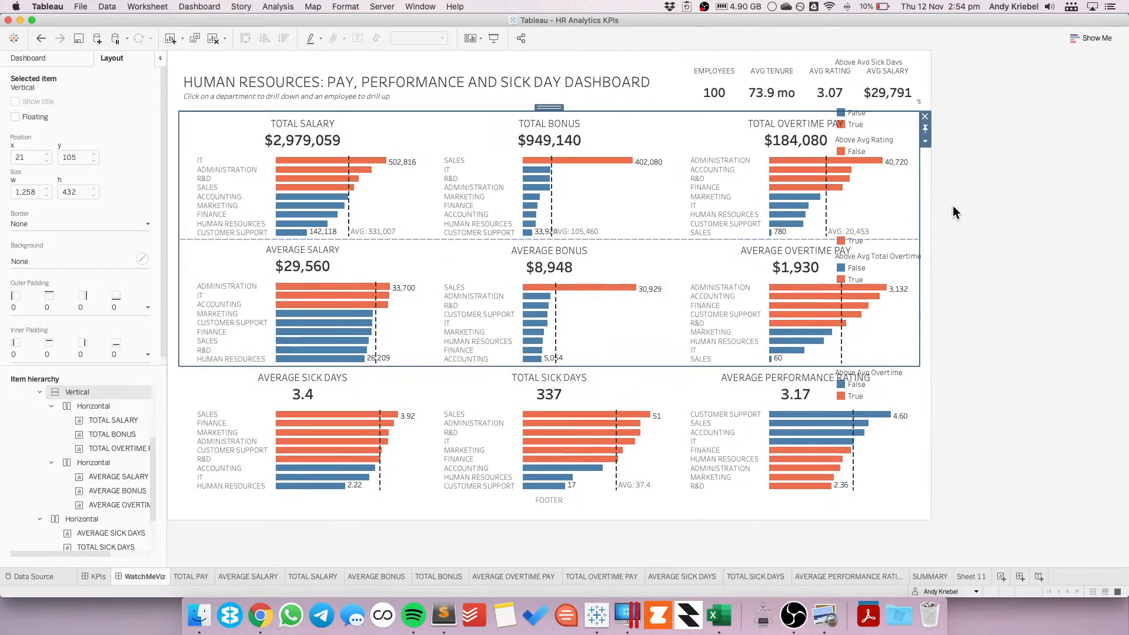
click(1014, 238)
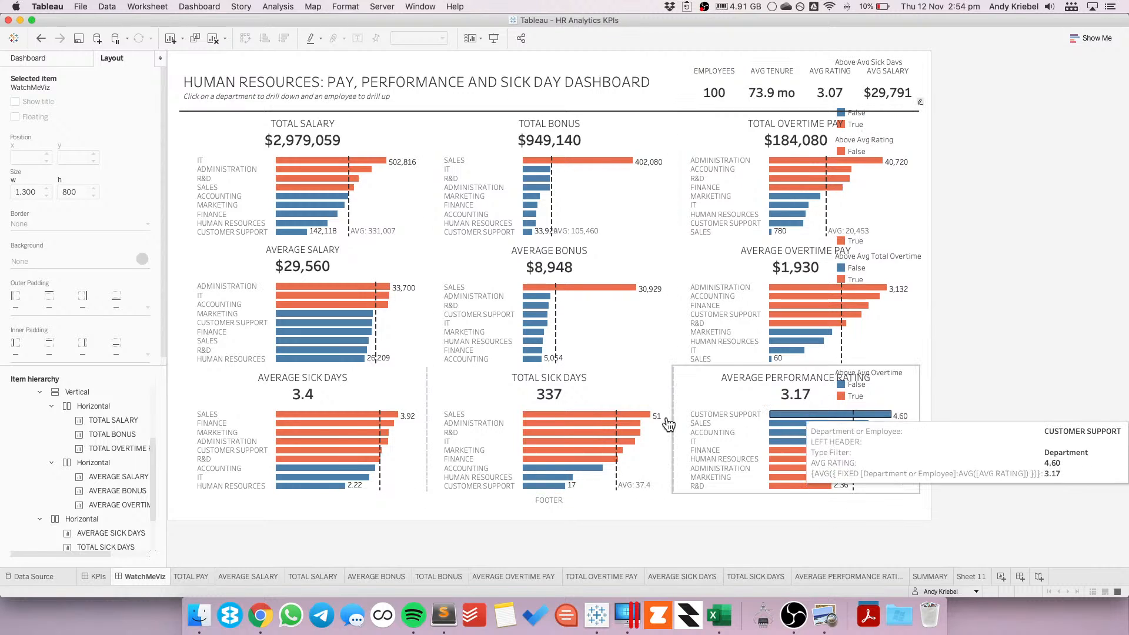
- Delete the tiled container that holds the Above Avg colour legends, together with all items inside it
click(40, 394)
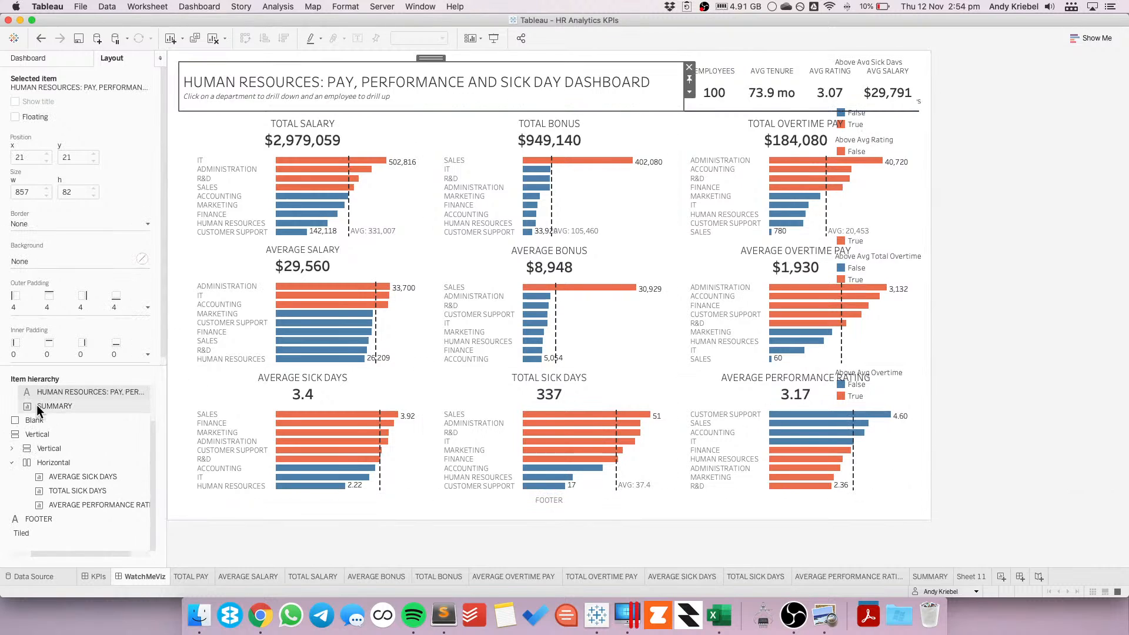
click(40, 533)
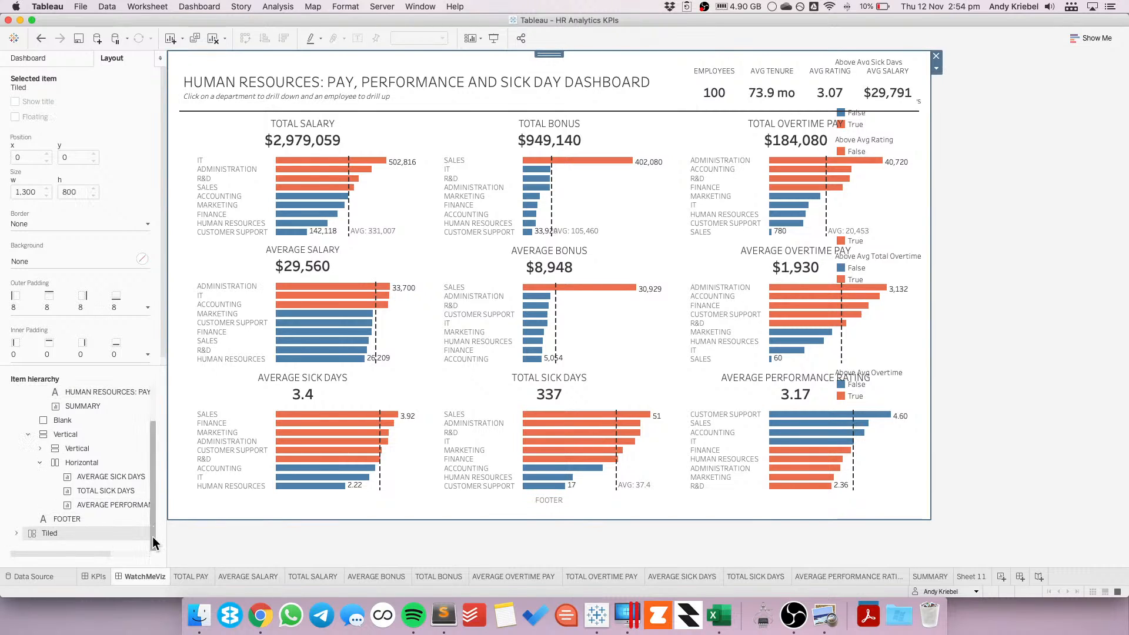
click(16, 533)
click(28, 533)
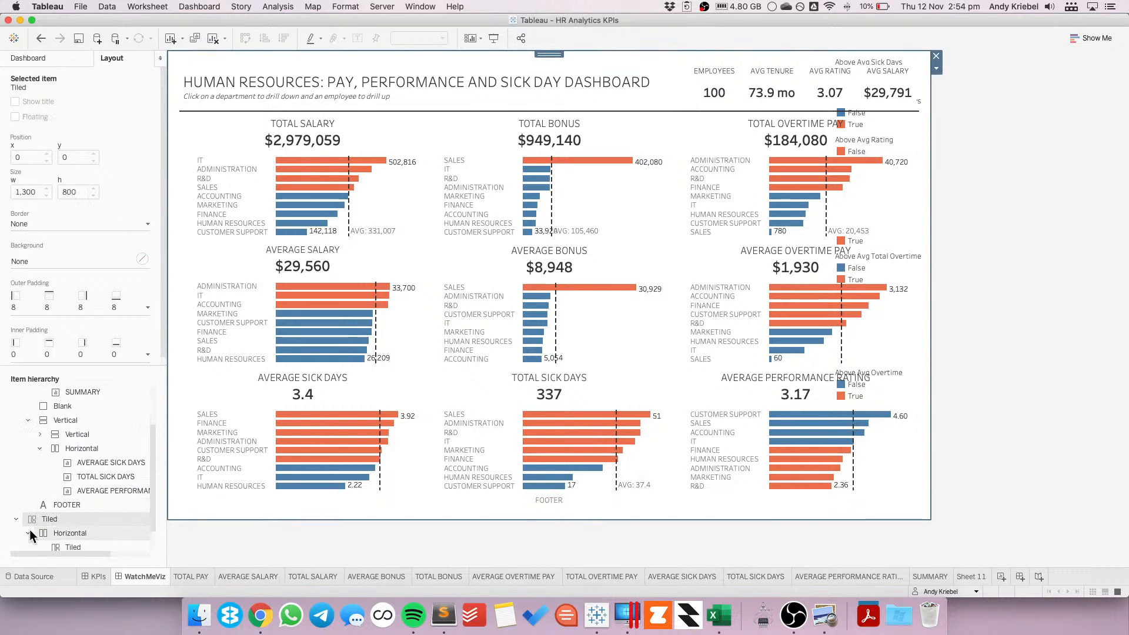
click(40, 532)
scroll(84, 517, down, 4)
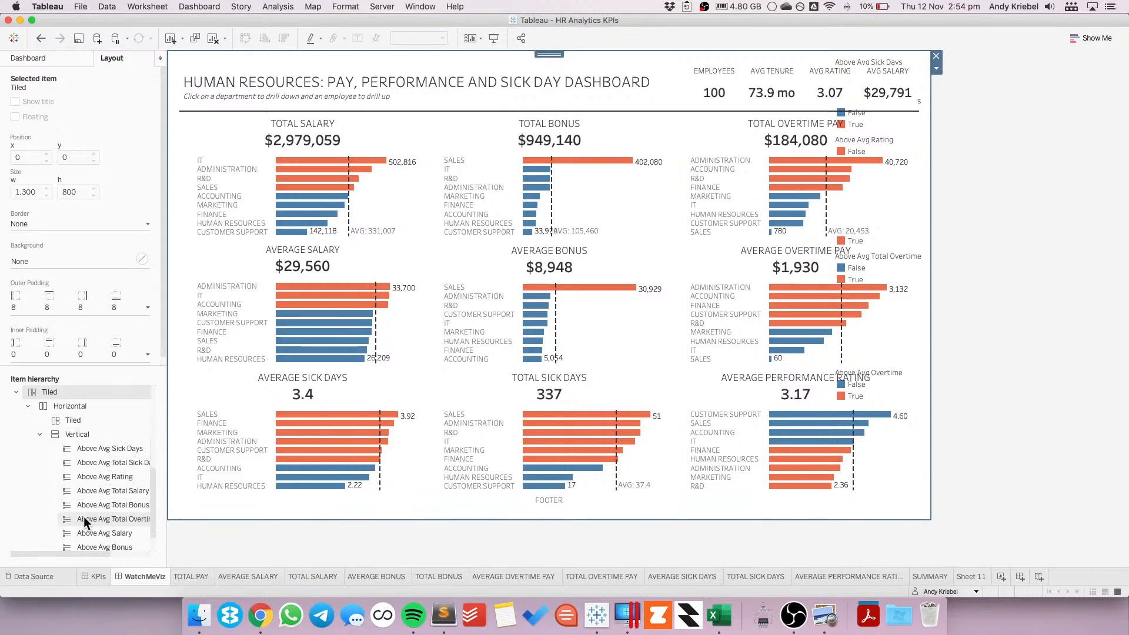
scroll(83, 520, up, 5)
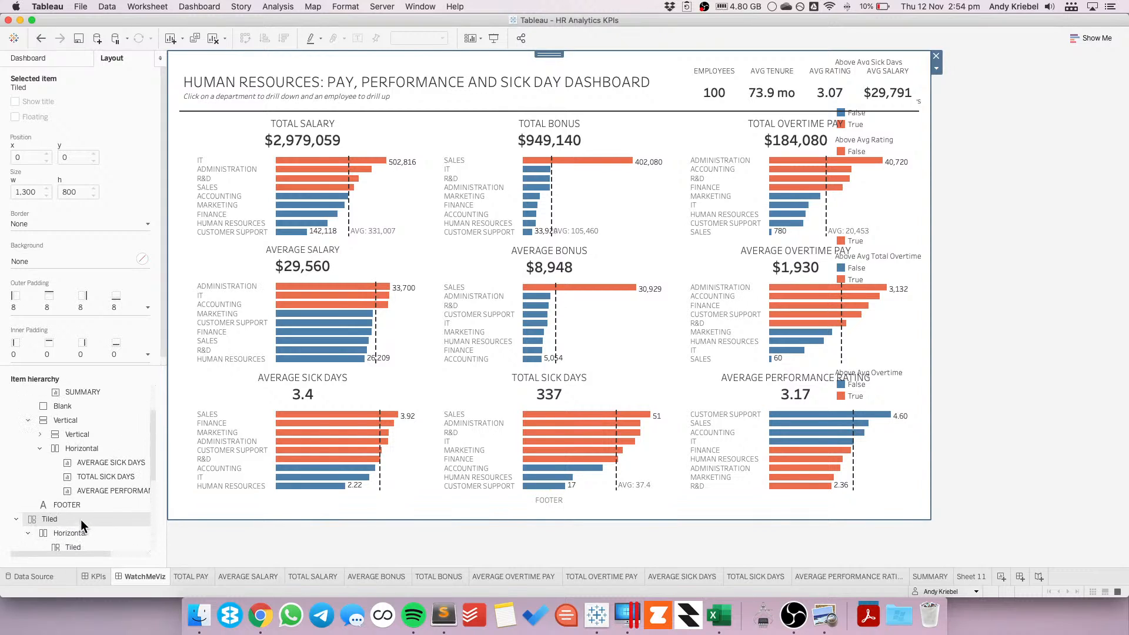
right_click(36, 519)
click(91, 555)
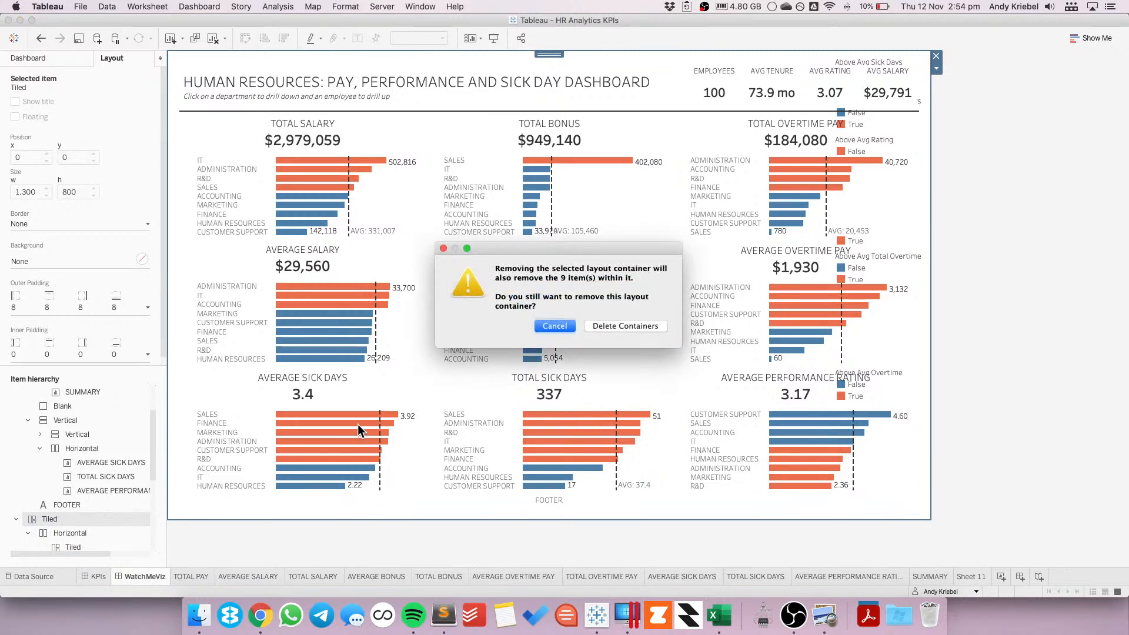
click(619, 326)
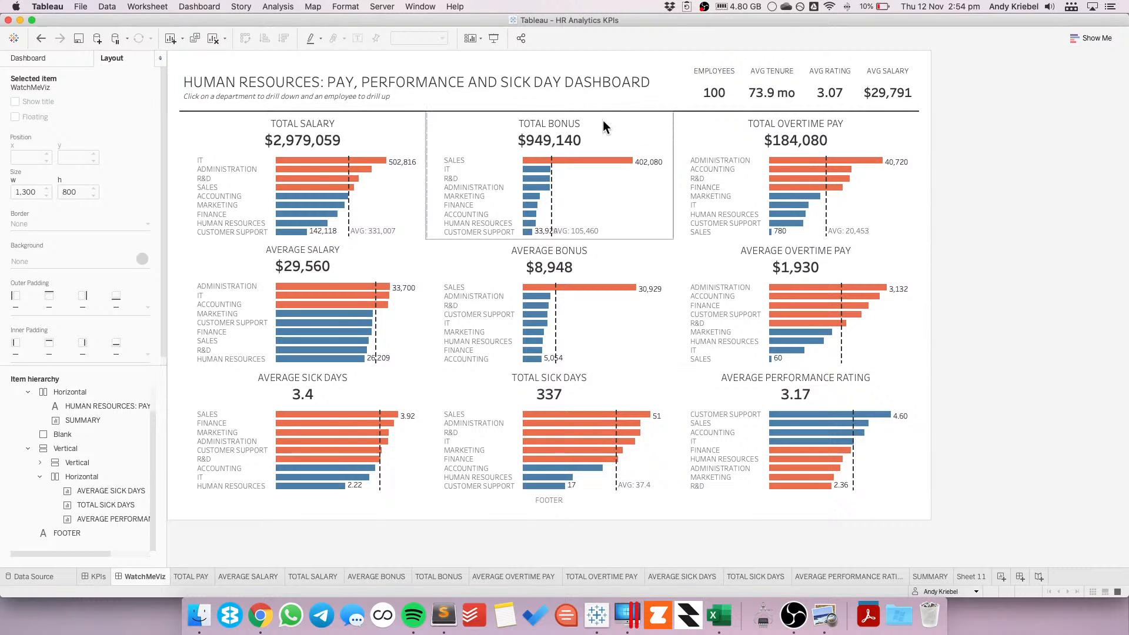
- Look at the layout of the KPIs dashboard for reference and return to the WatchMeViz dashboard
click(93, 576)
mouse_move(92, 578)
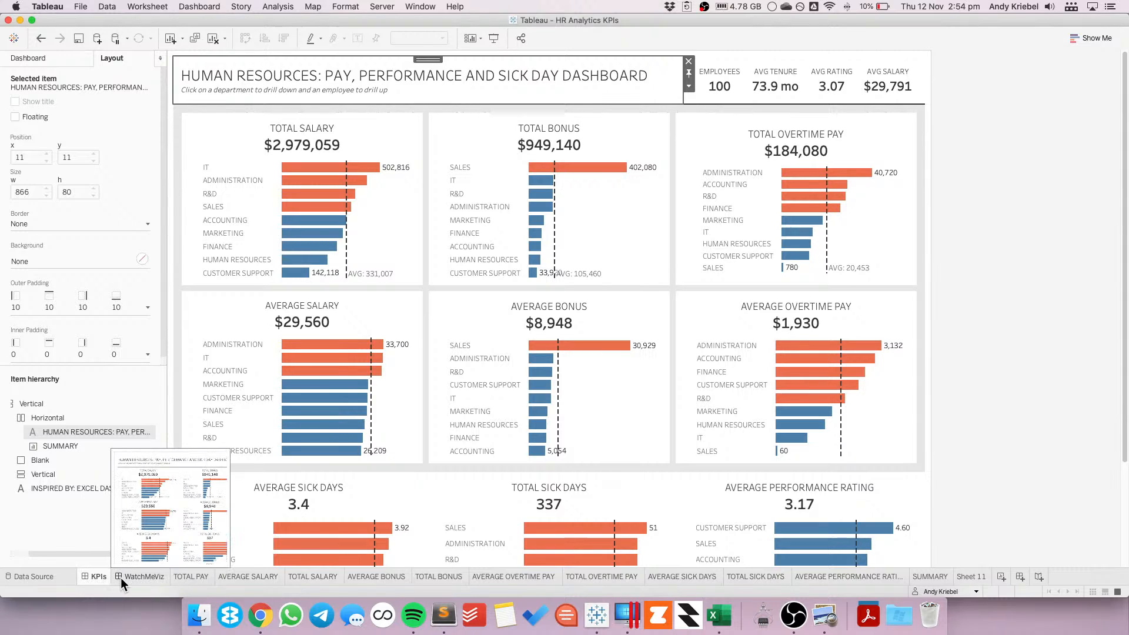
click(138, 576)
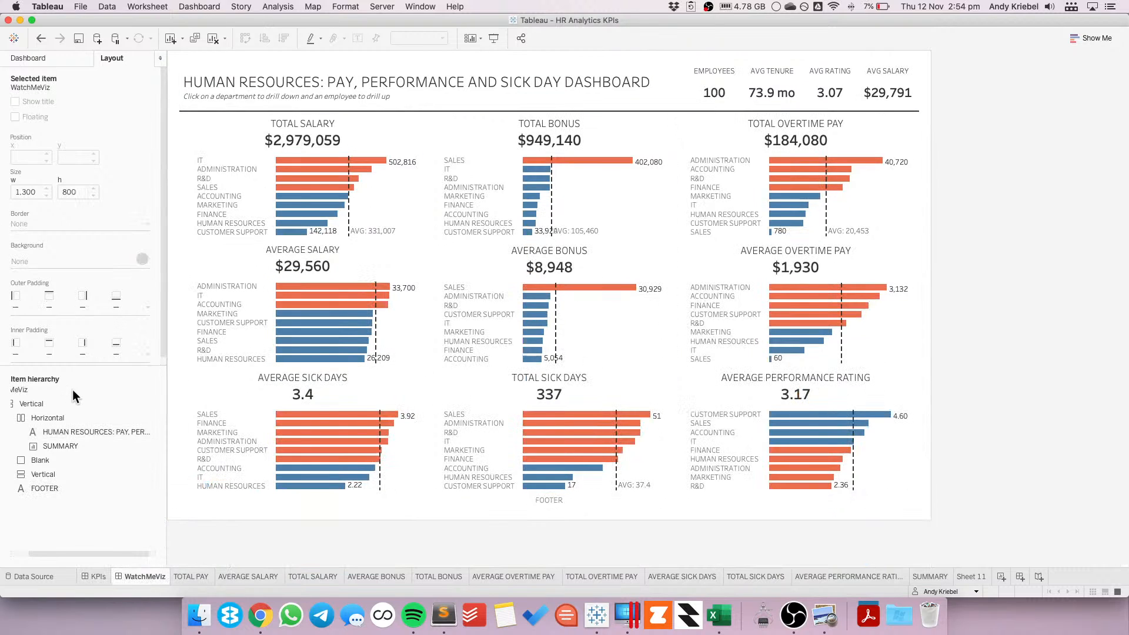
- Give the inner vertical container around the two pay rows a light grey background and inner padding of 10 on all sides
click(56, 415)
scroll(59, 452, left, 1)
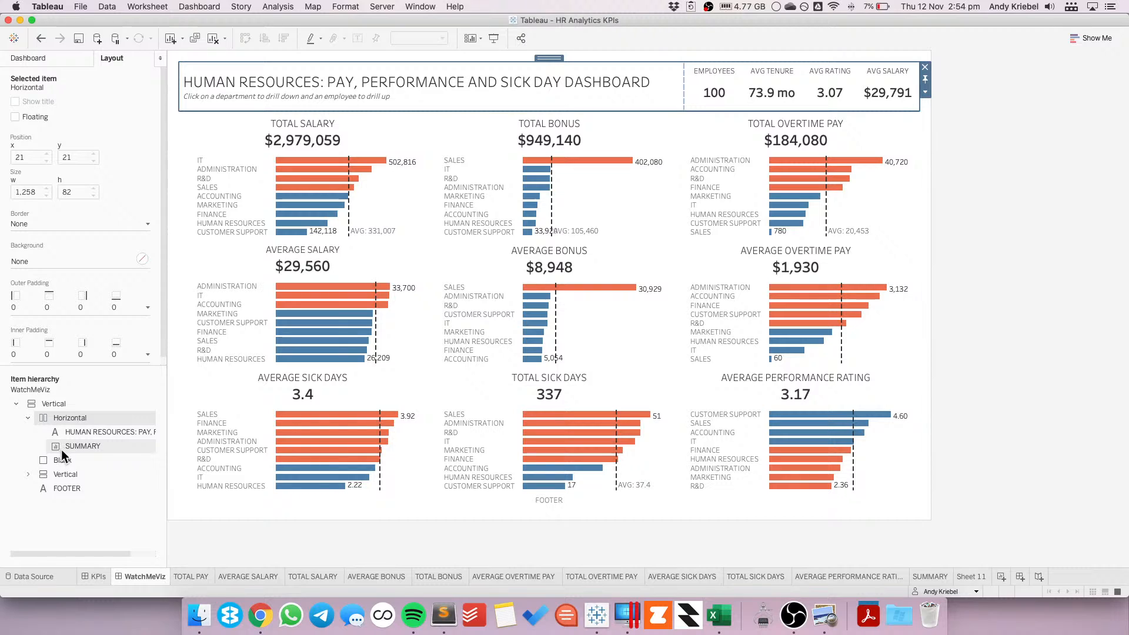
click(28, 474)
click(75, 488)
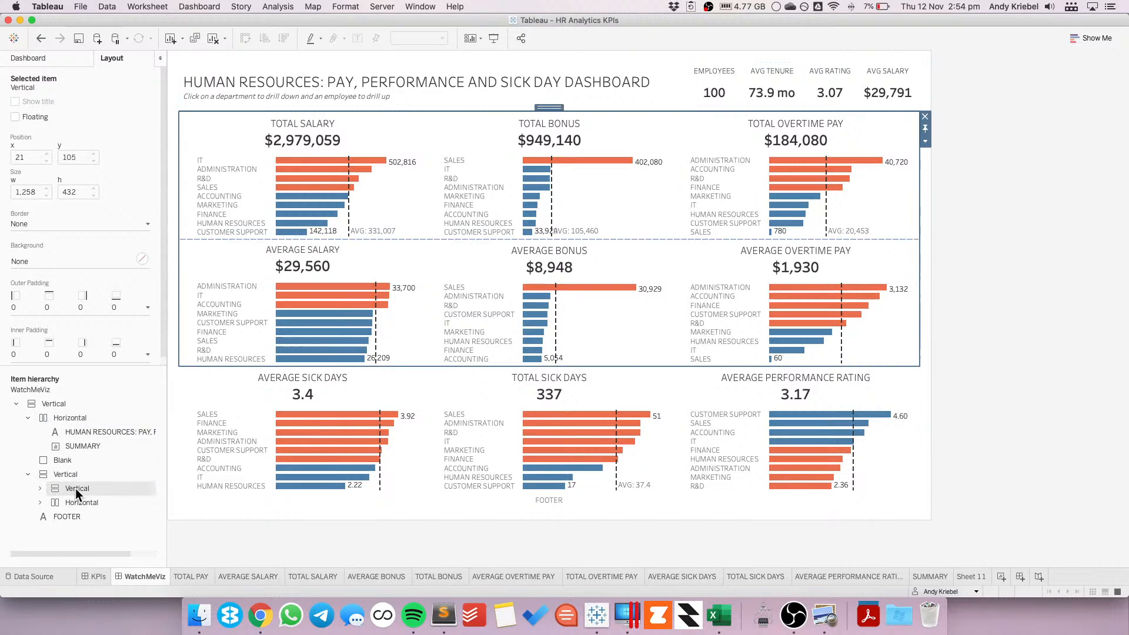
click(37, 263)
click(34, 315)
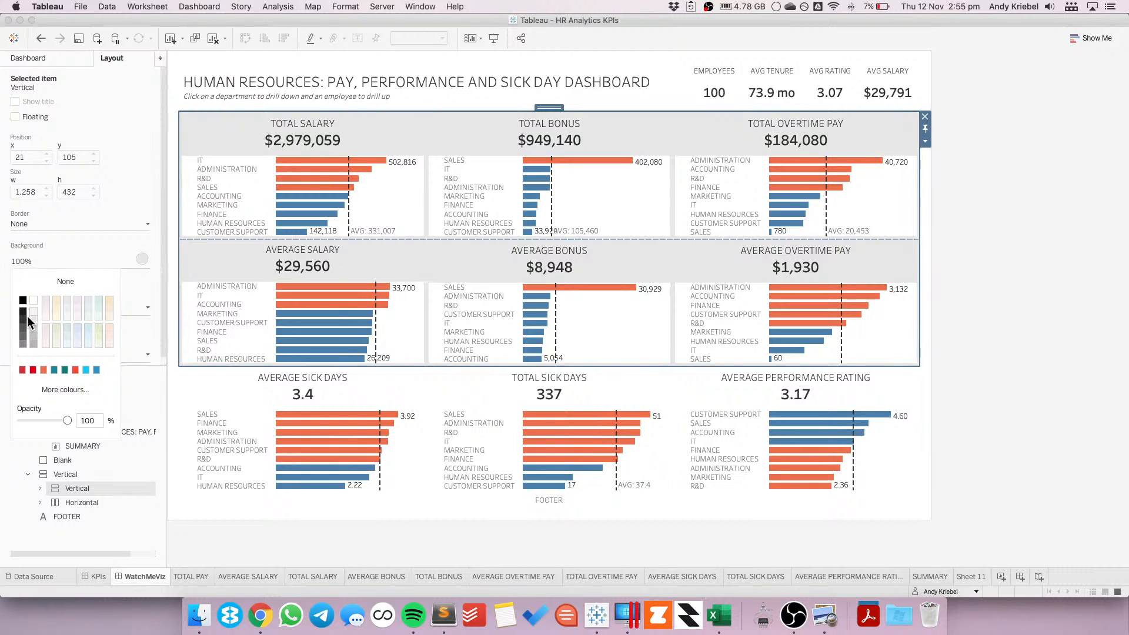
click(48, 354)
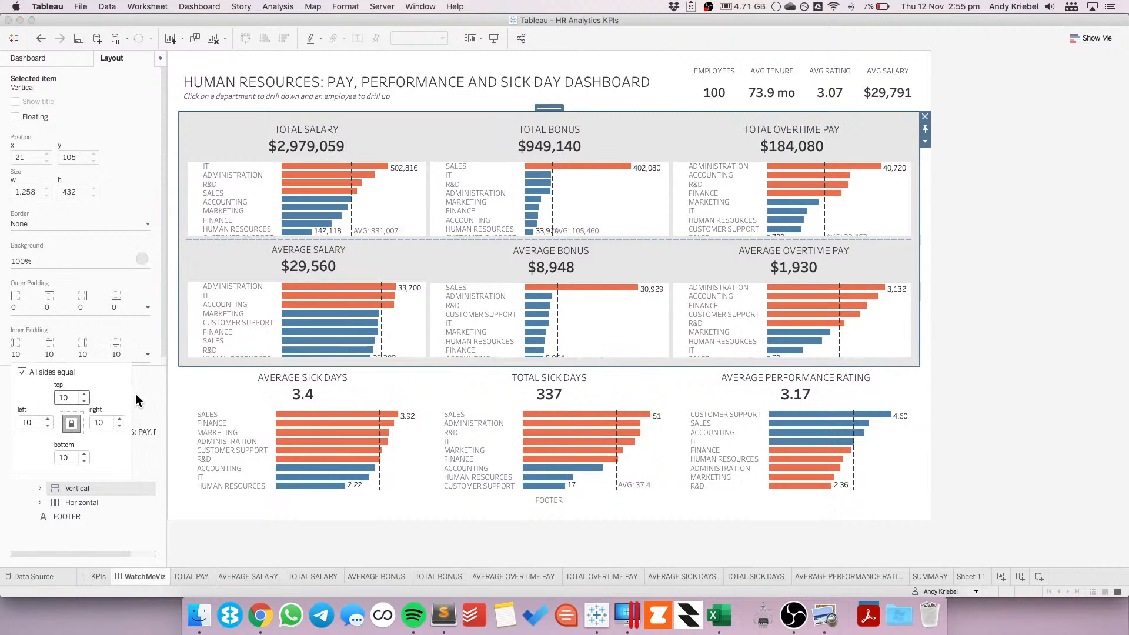
- Set a white background on the Total Salary, Total Bonus and Total Overtime Pay charts
click(334, 135)
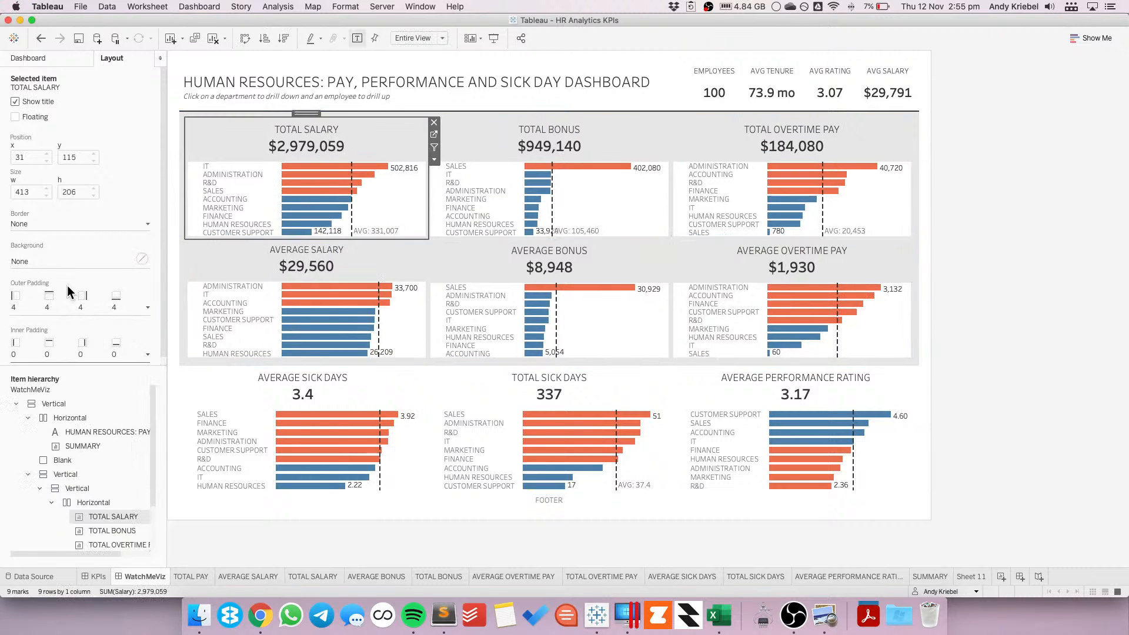
click(51, 259)
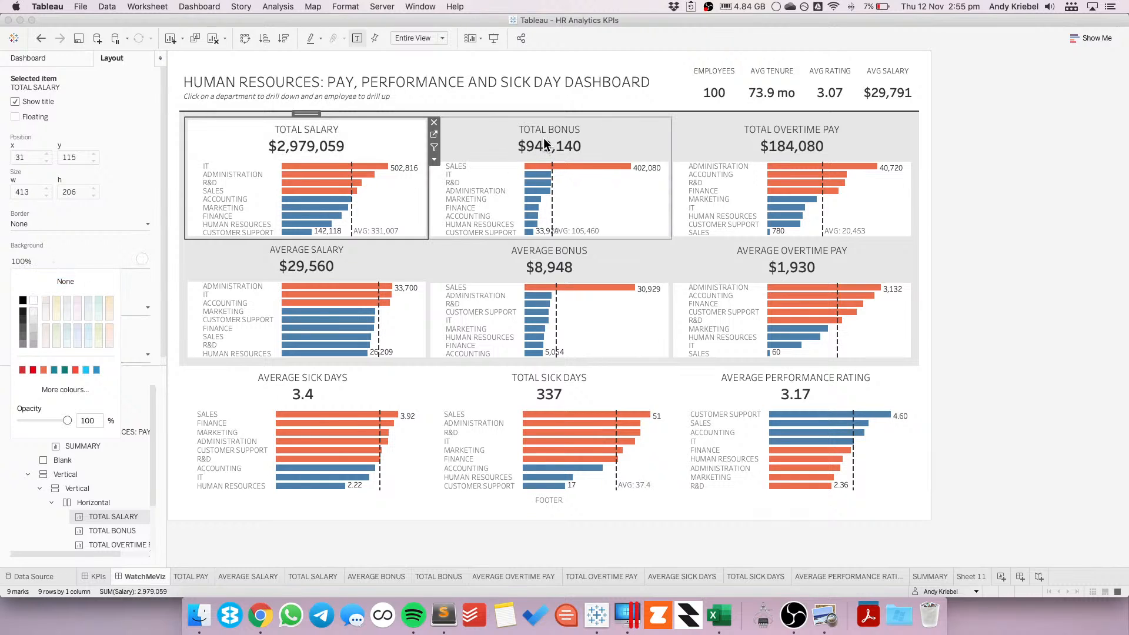
click(549, 146)
click(54, 261)
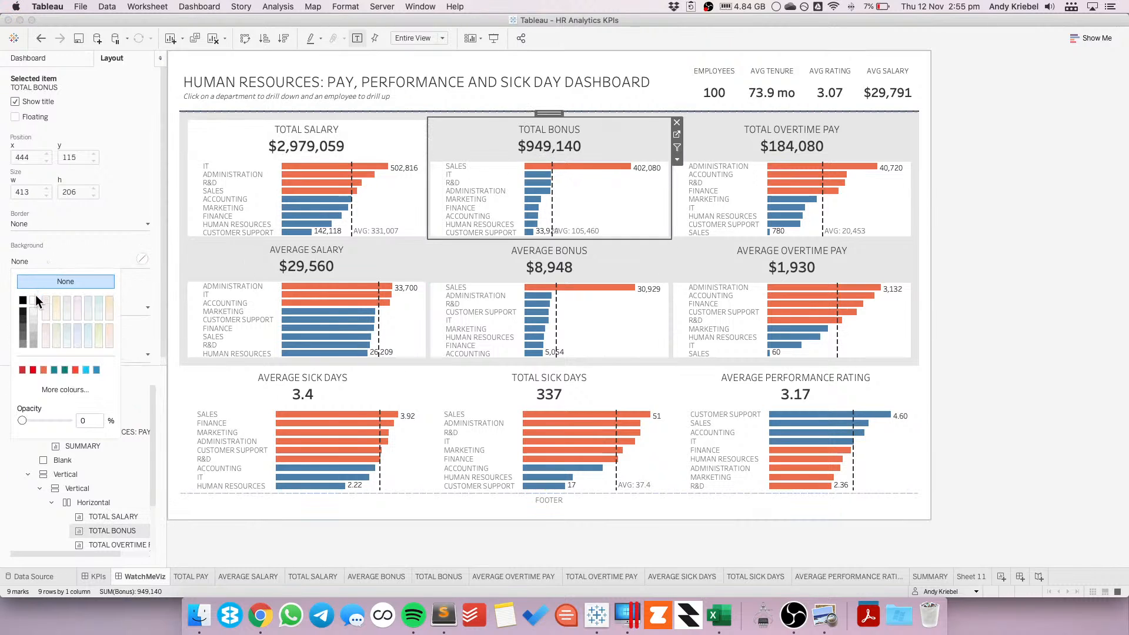
click(751, 151)
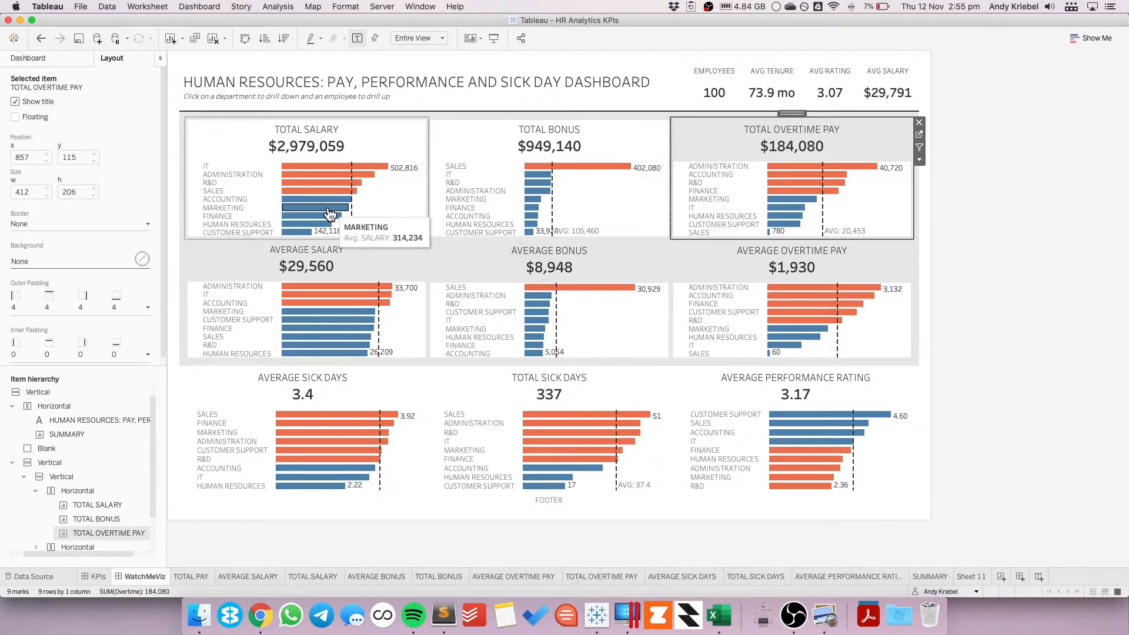
click(60, 259)
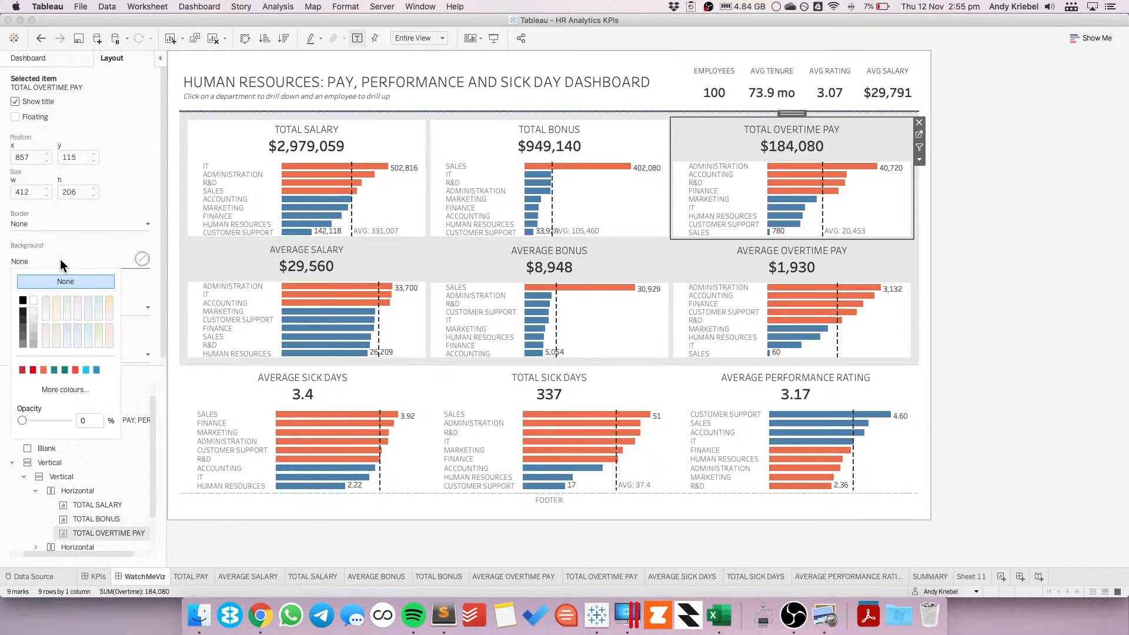
click(23, 300)
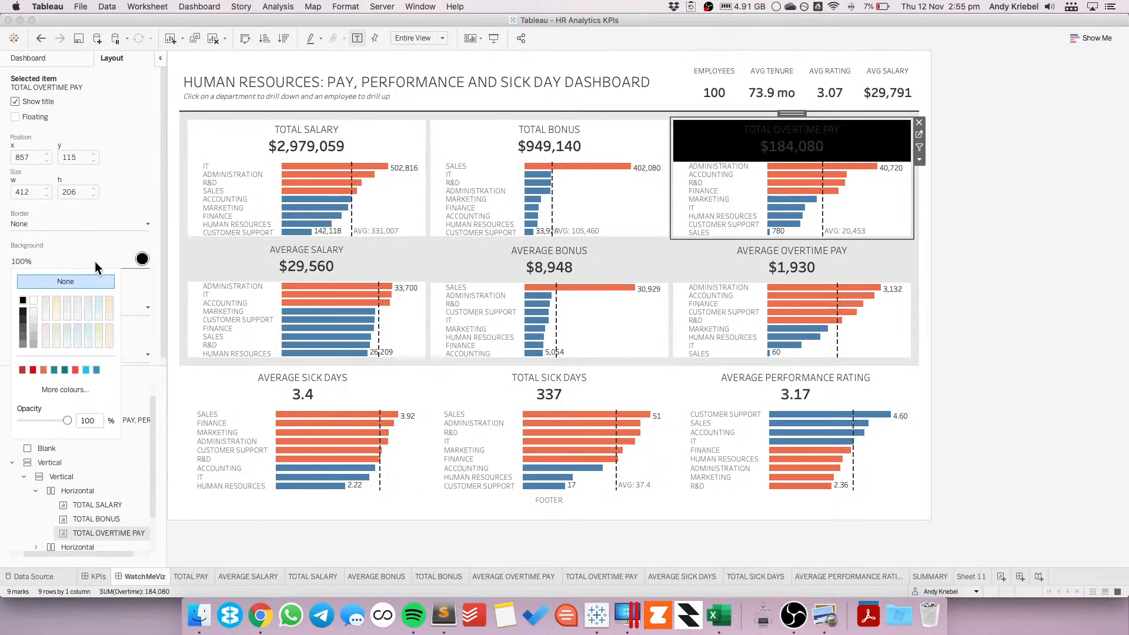
click(66, 281)
- Set a white background on the Average Salary, Average Bonus and Average Overtime Pay charts
click(239, 270)
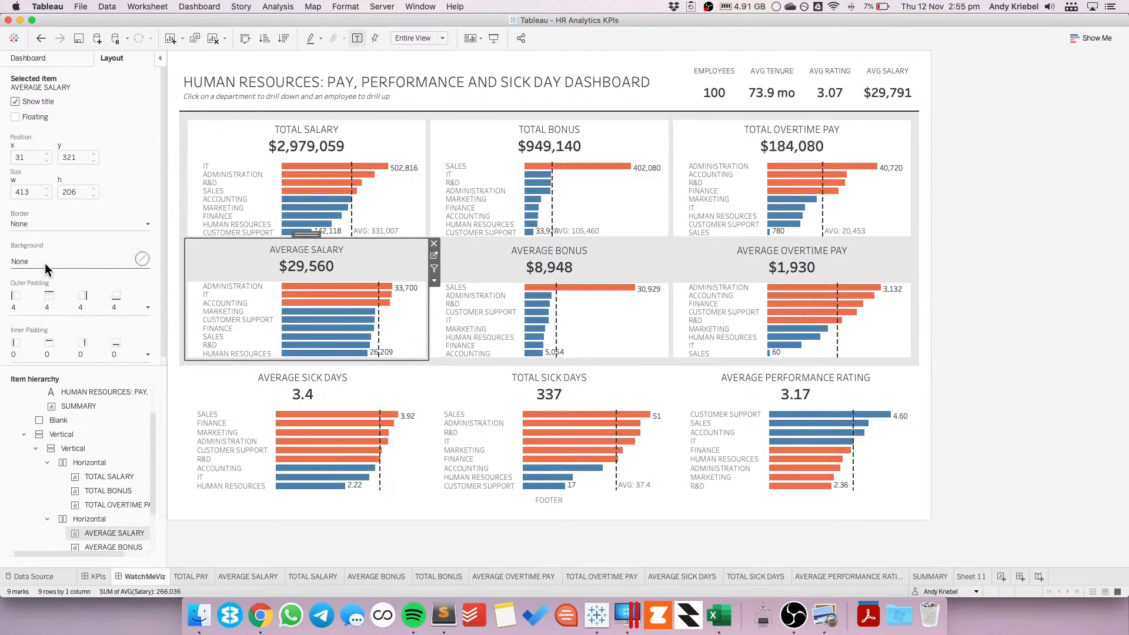
click(46, 261)
click(34, 299)
click(507, 272)
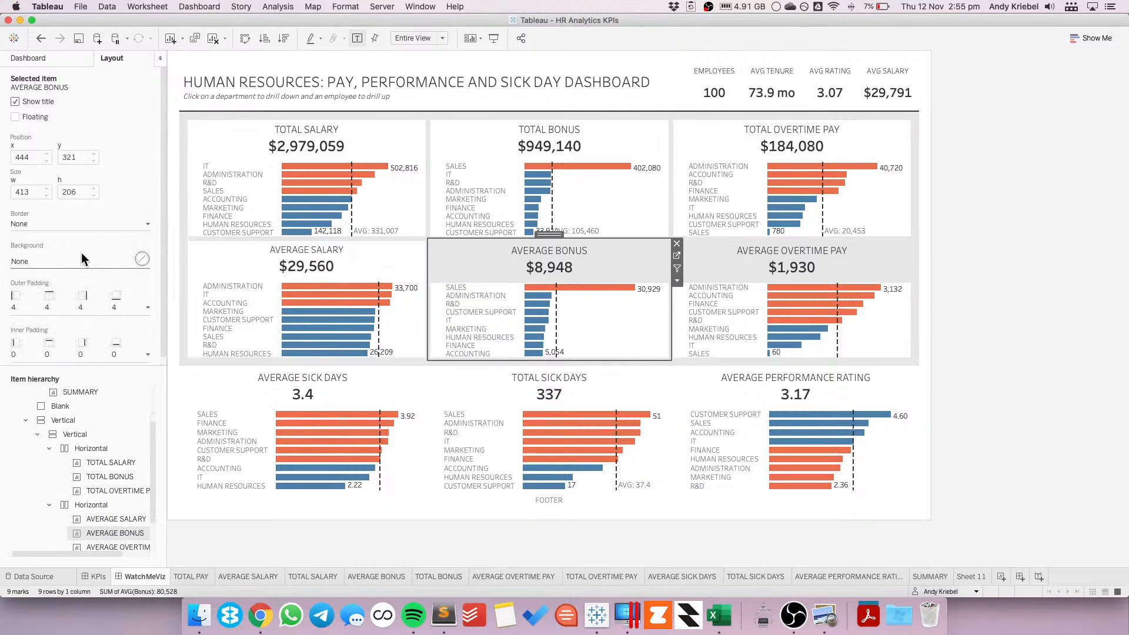
click(52, 266)
click(41, 298)
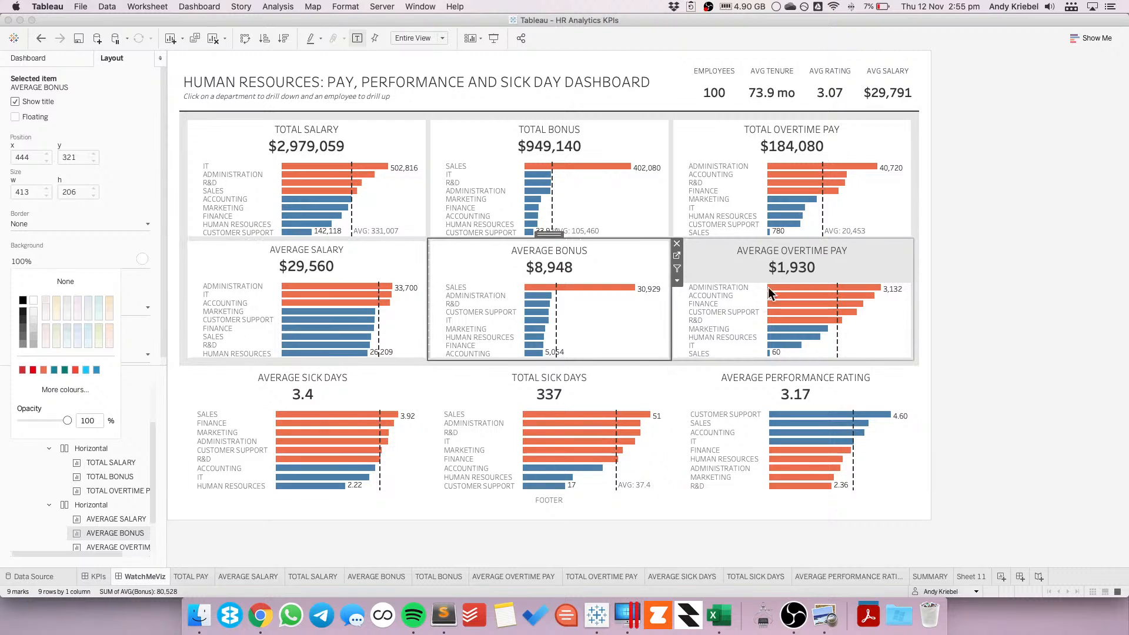
click(772, 251)
click(27, 260)
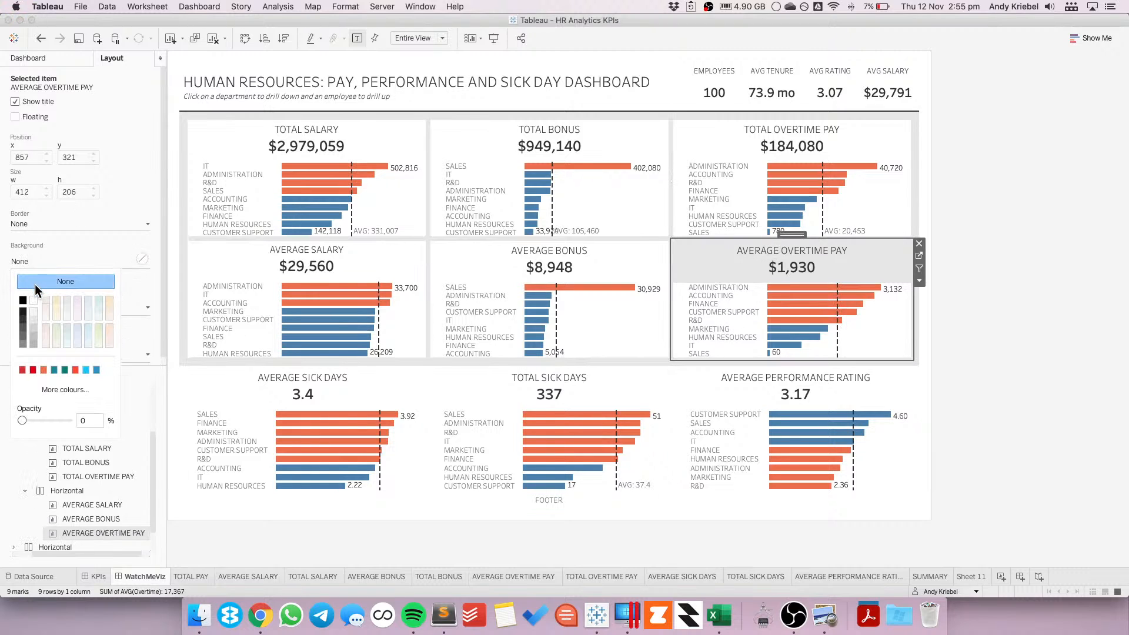
click(33, 300)
click(1071, 353)
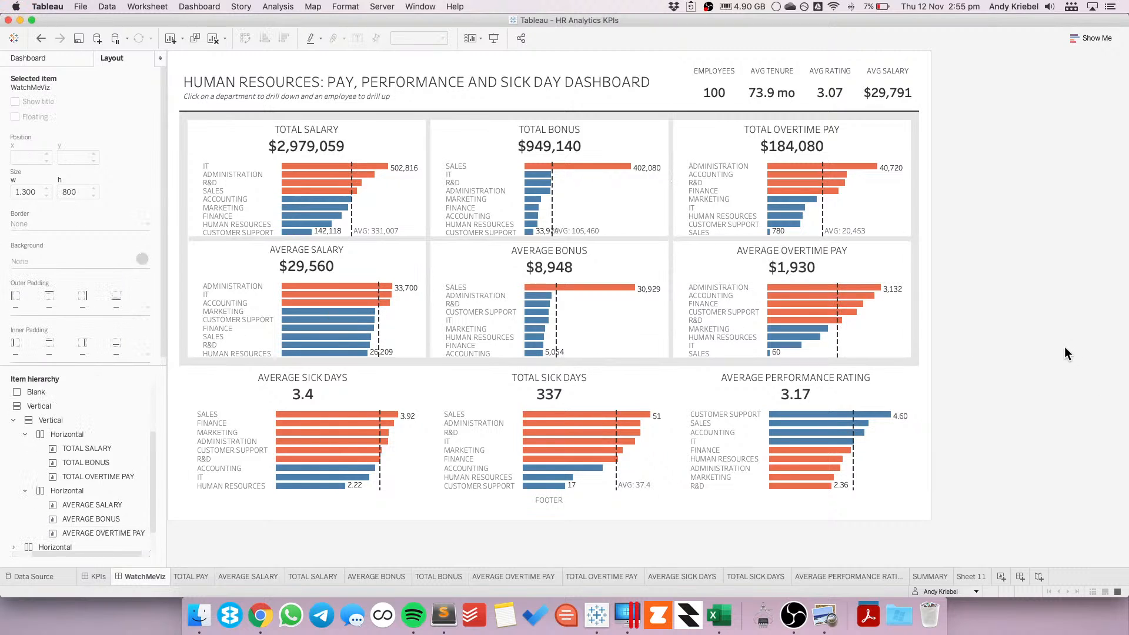
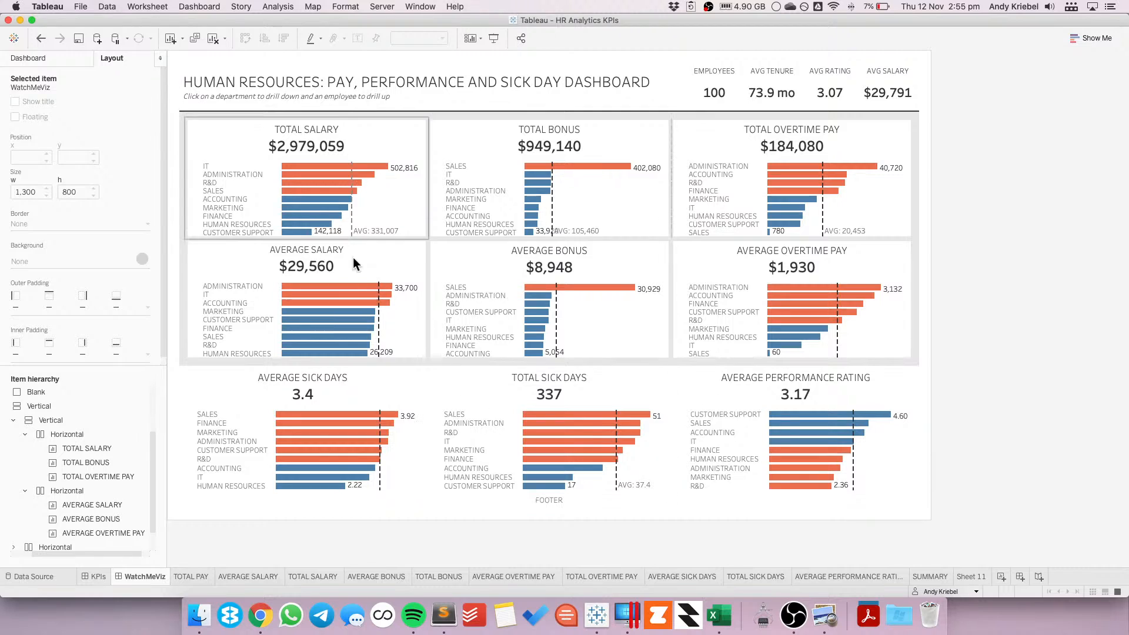
- Set the custom dashboard height to 1100 px
click(49, 58)
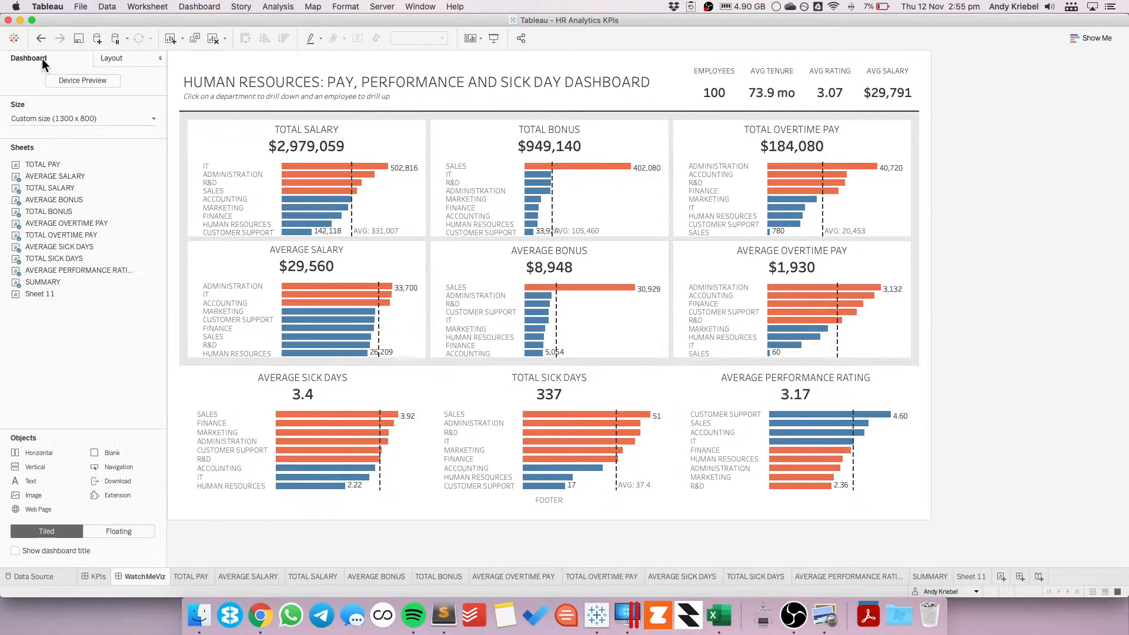
click(118, 118)
click(145, 186)
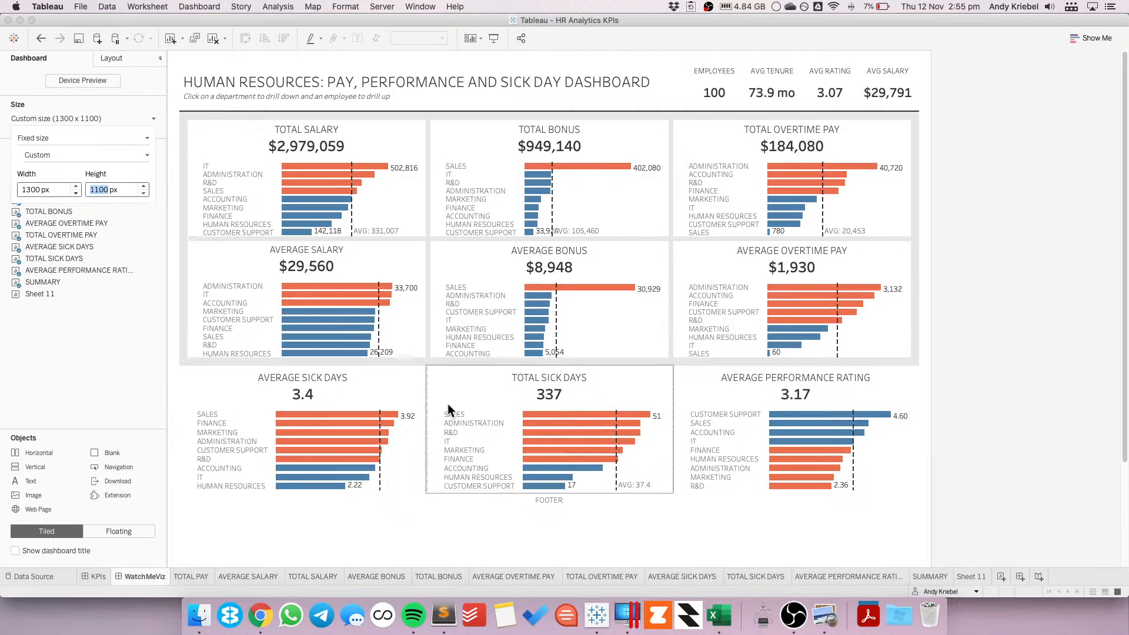
click(495, 500)
click(528, 374)
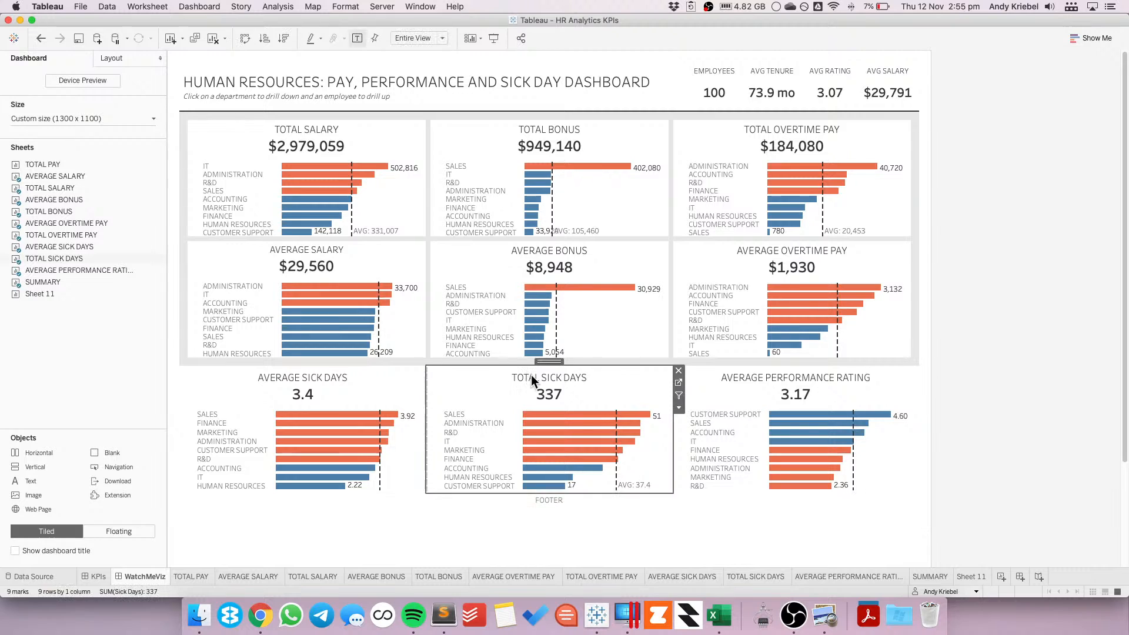
double_click(551, 360)
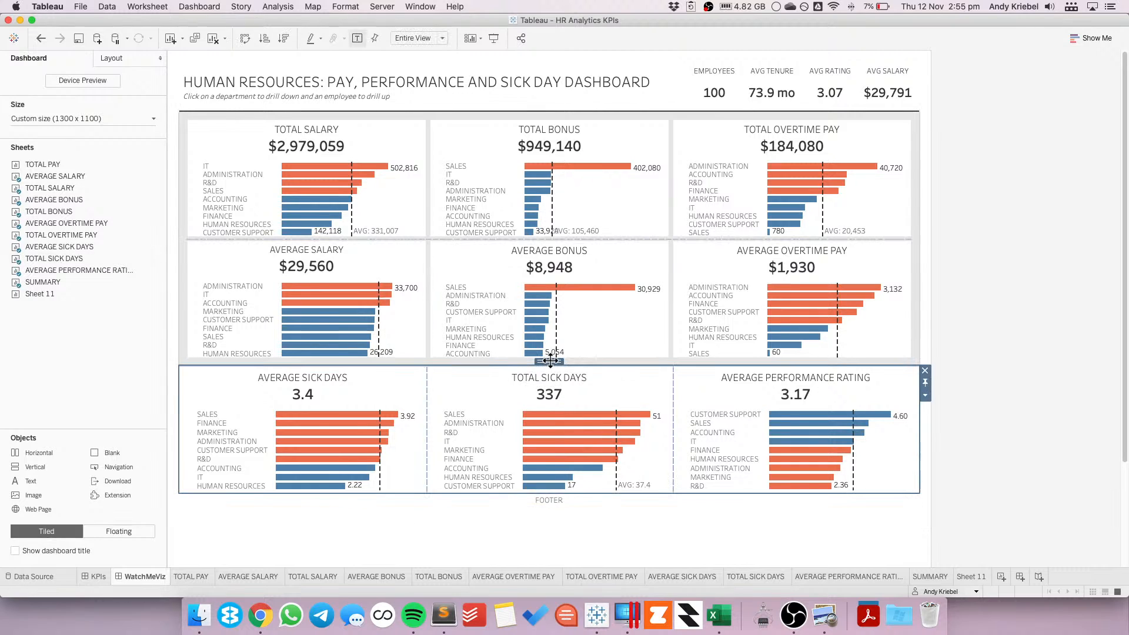
double_click(550, 361)
click(925, 142)
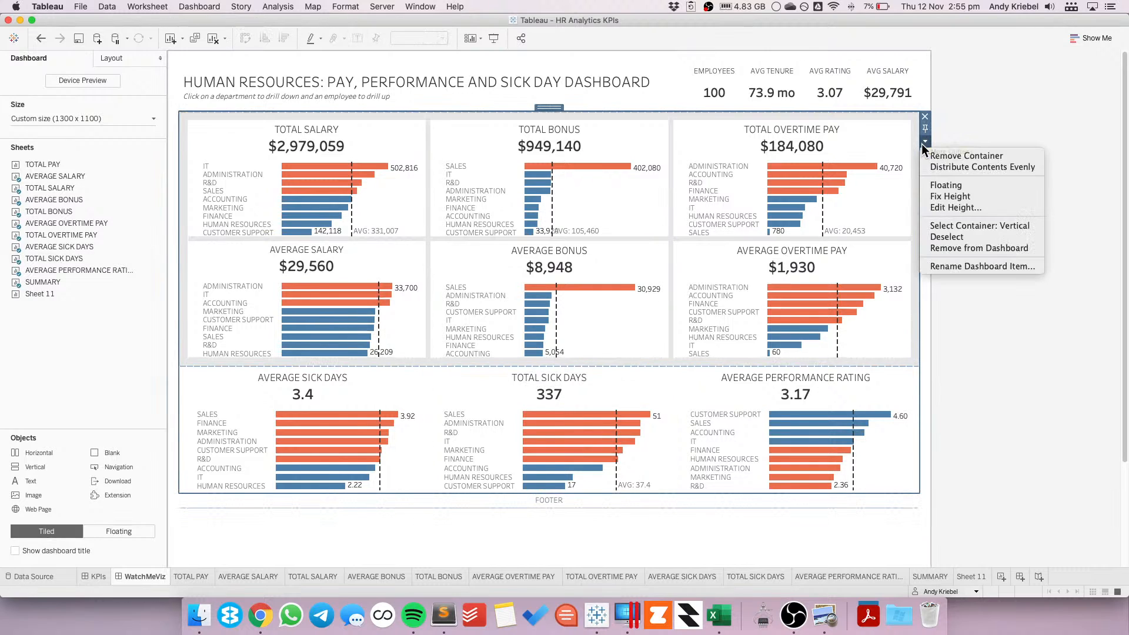
click(1018, 141)
- Release the fixed height of the inner vertical container that holds the total and average pay rows
click(823, 134)
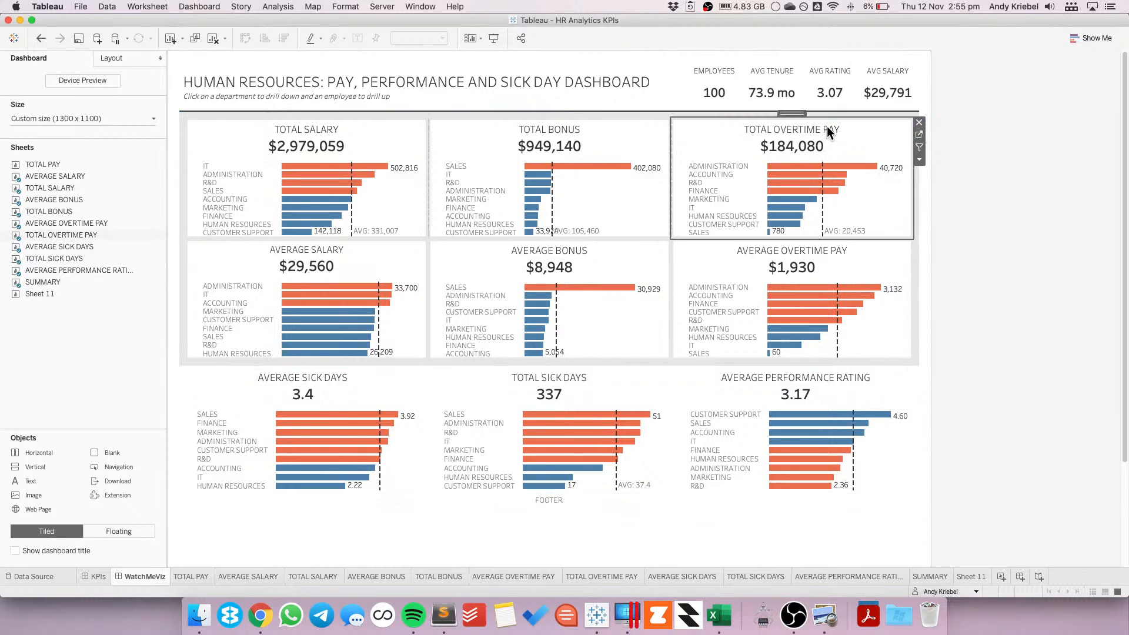
double_click(793, 113)
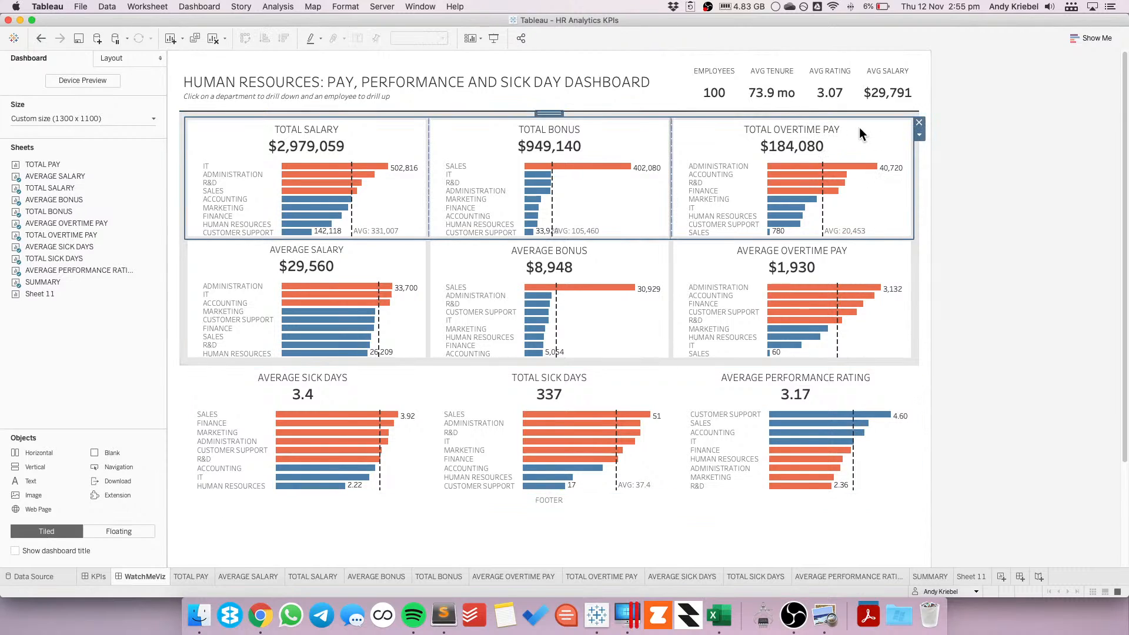
double_click(556, 111)
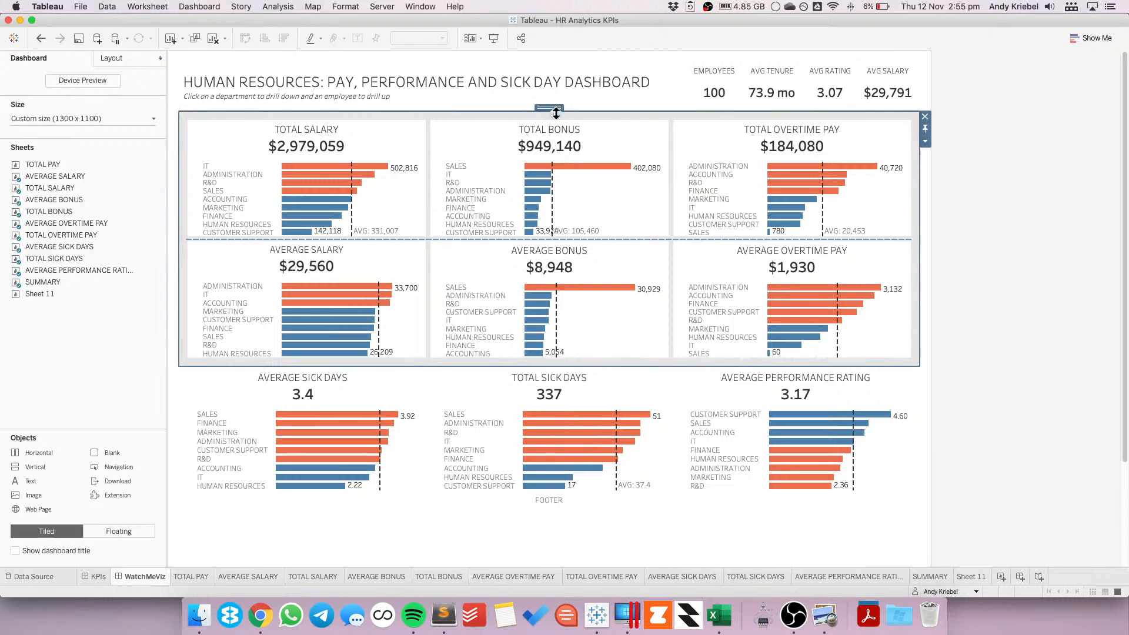
click(925, 133)
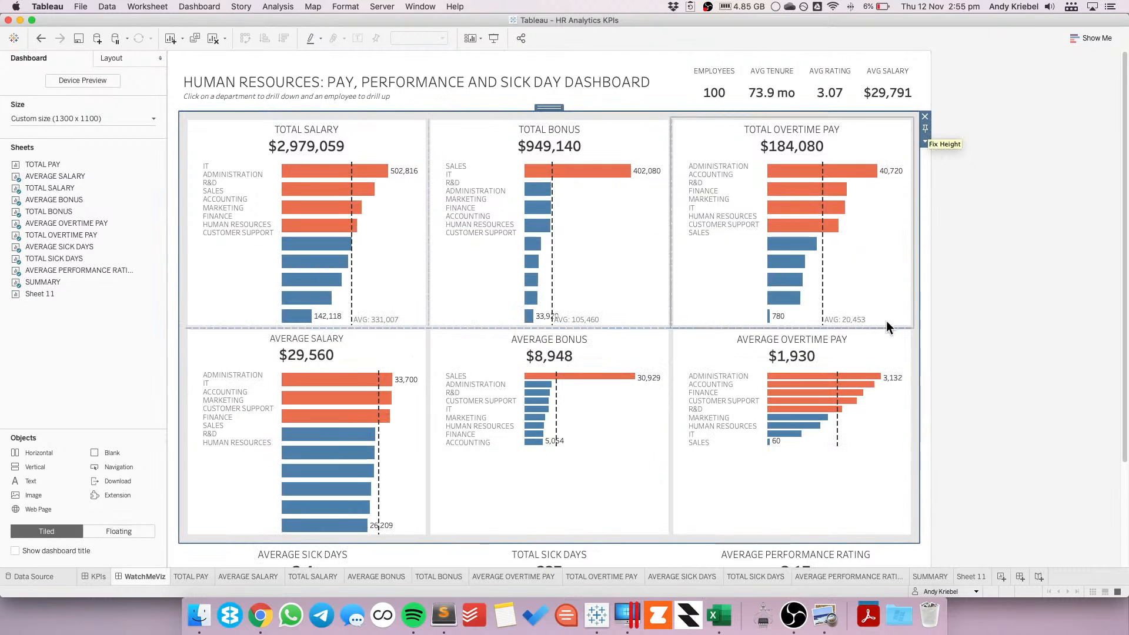
scroll(957, 368, down, 3)
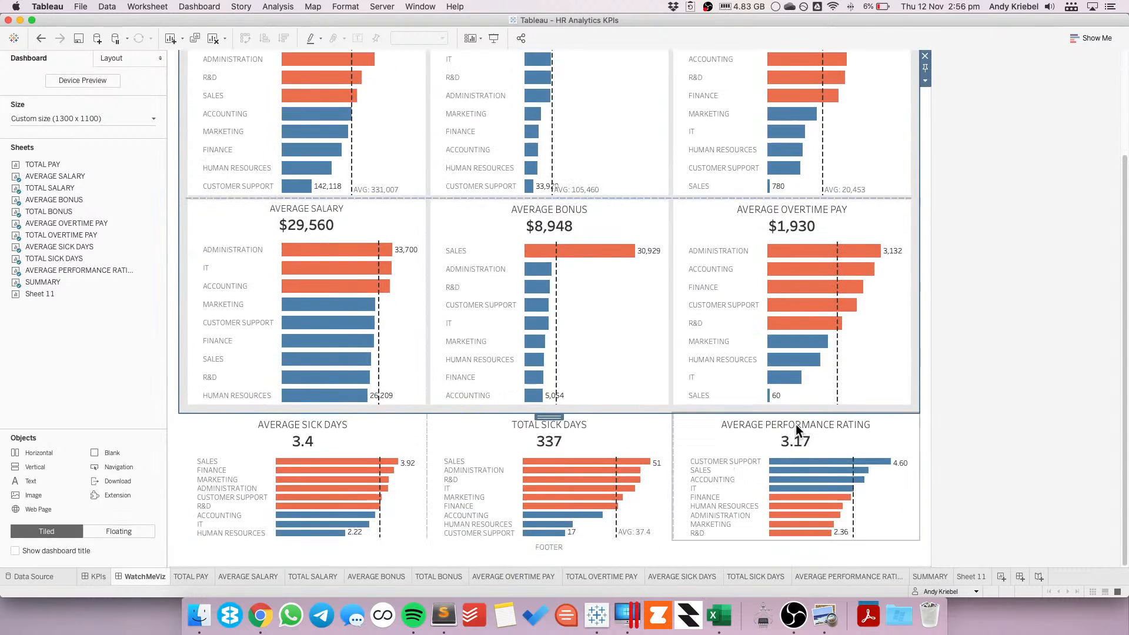
- Release the fixed height of the horizontal container that holds the sick days and performance rating charts
click(551, 421)
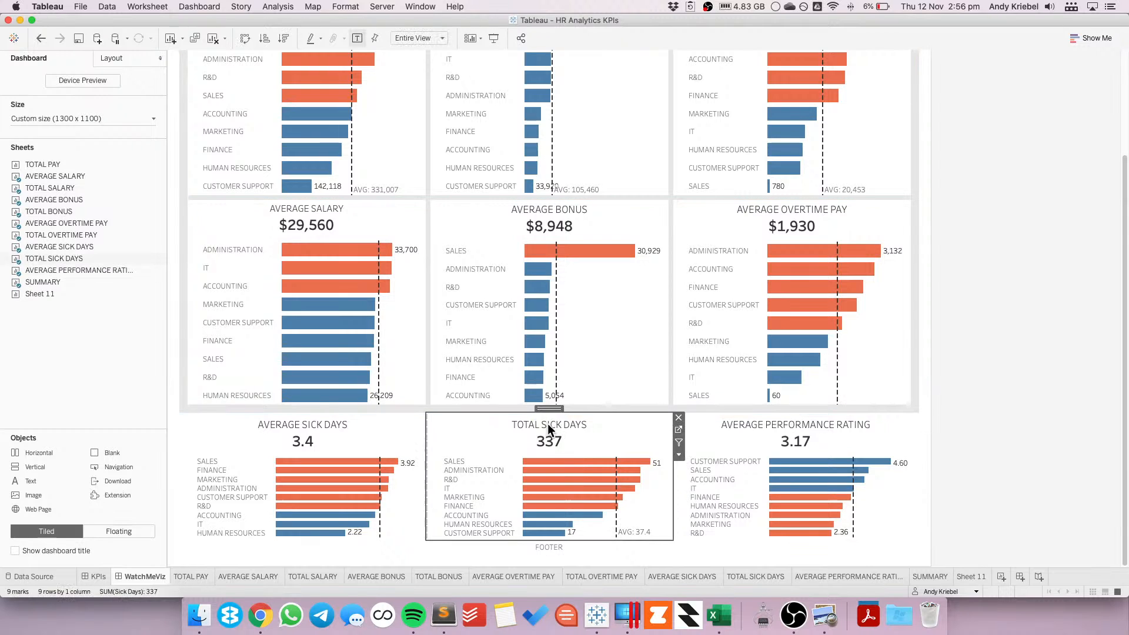
double_click(551, 408)
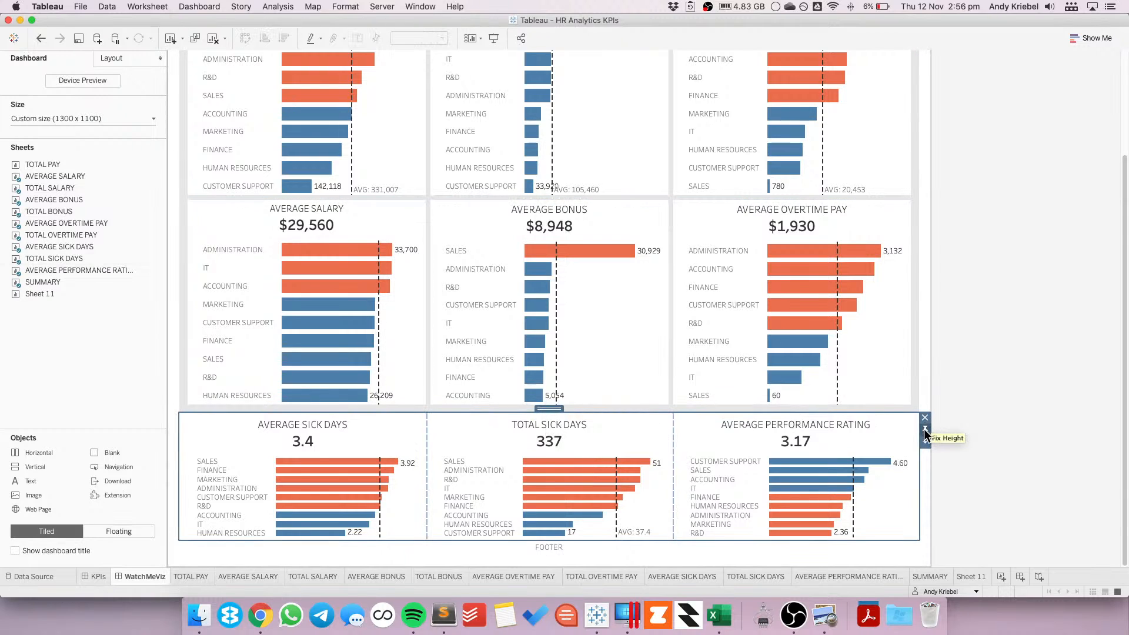
click(925, 430)
click(1008, 391)
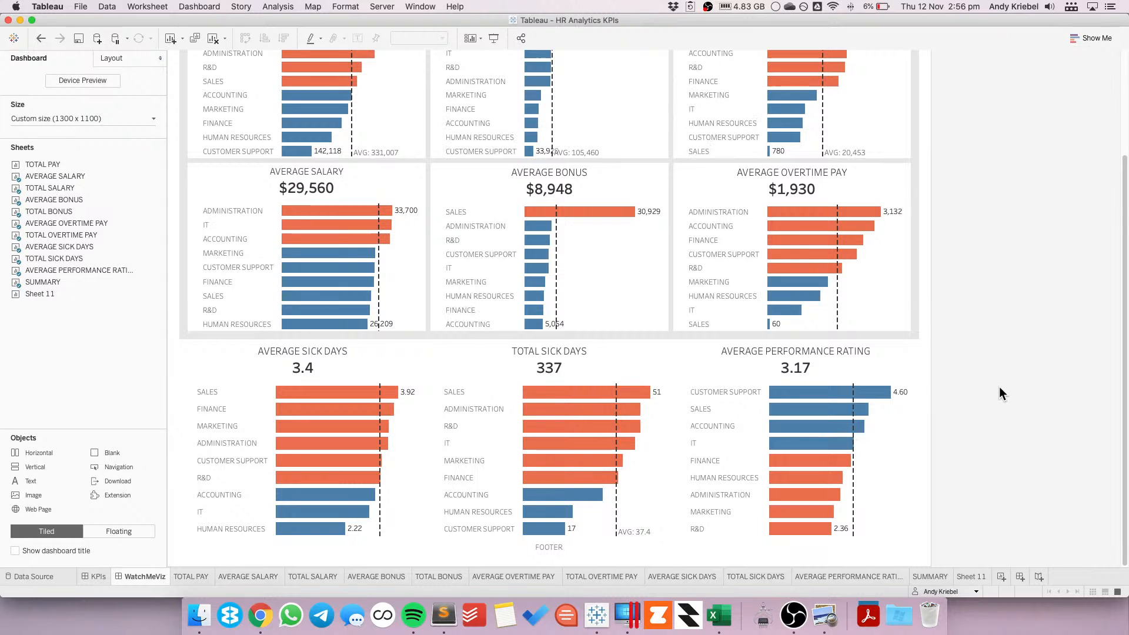
- Check the height of the outer vertical container that holds all three chart rows
click(818, 360)
double_click(542, 345)
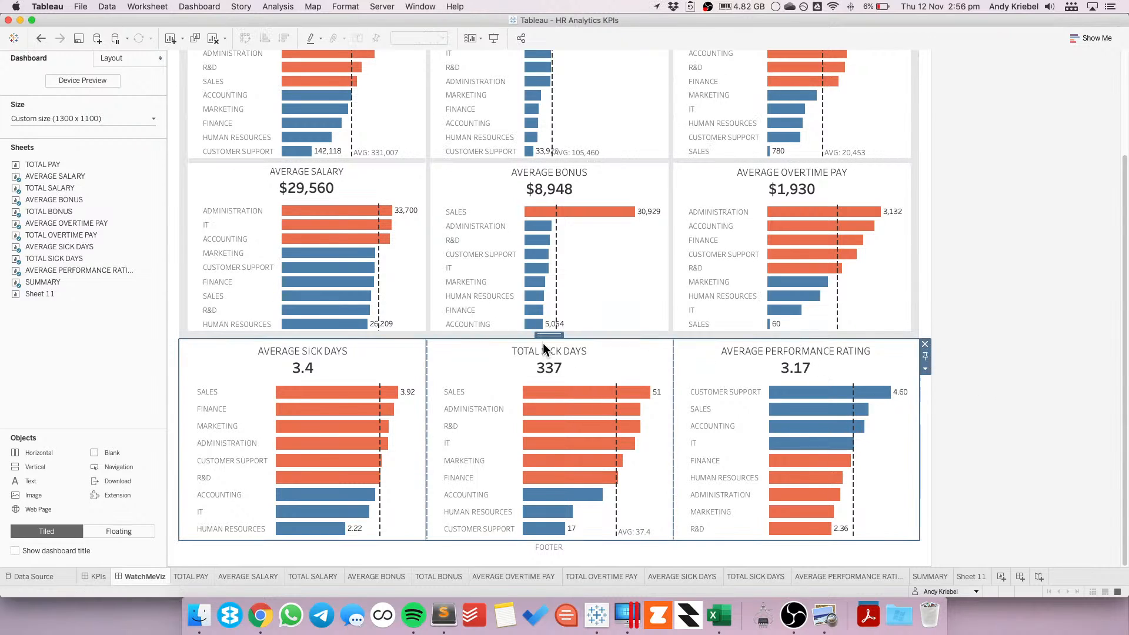
double_click(543, 337)
scroll(998, 246, up, 3)
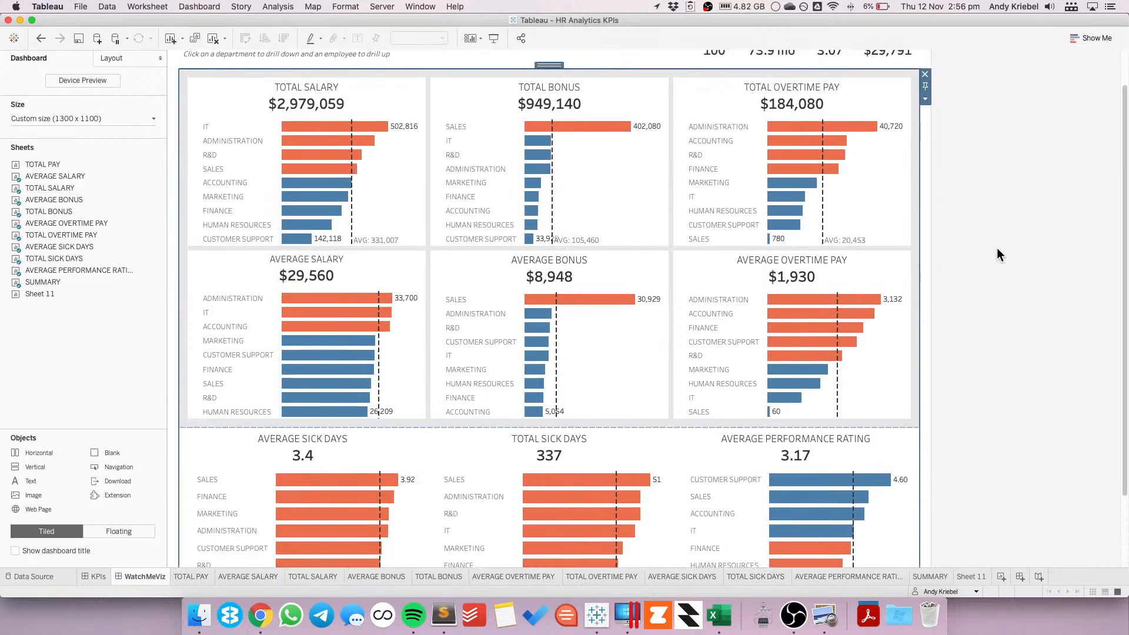
scroll(997, 248, up, 2)
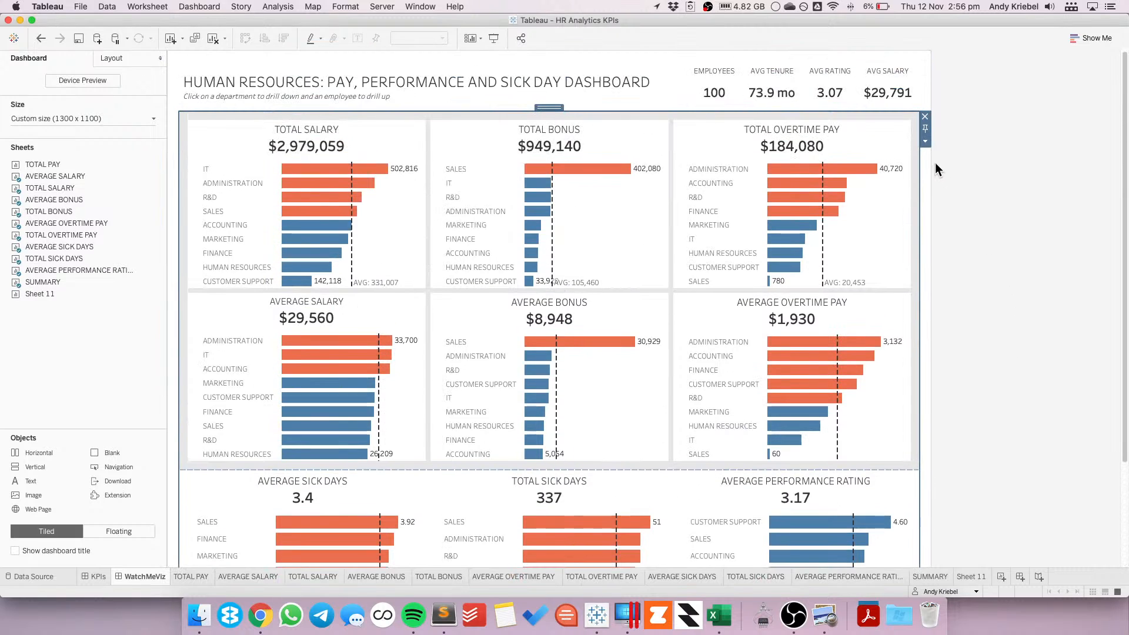
click(925, 141)
click(949, 207)
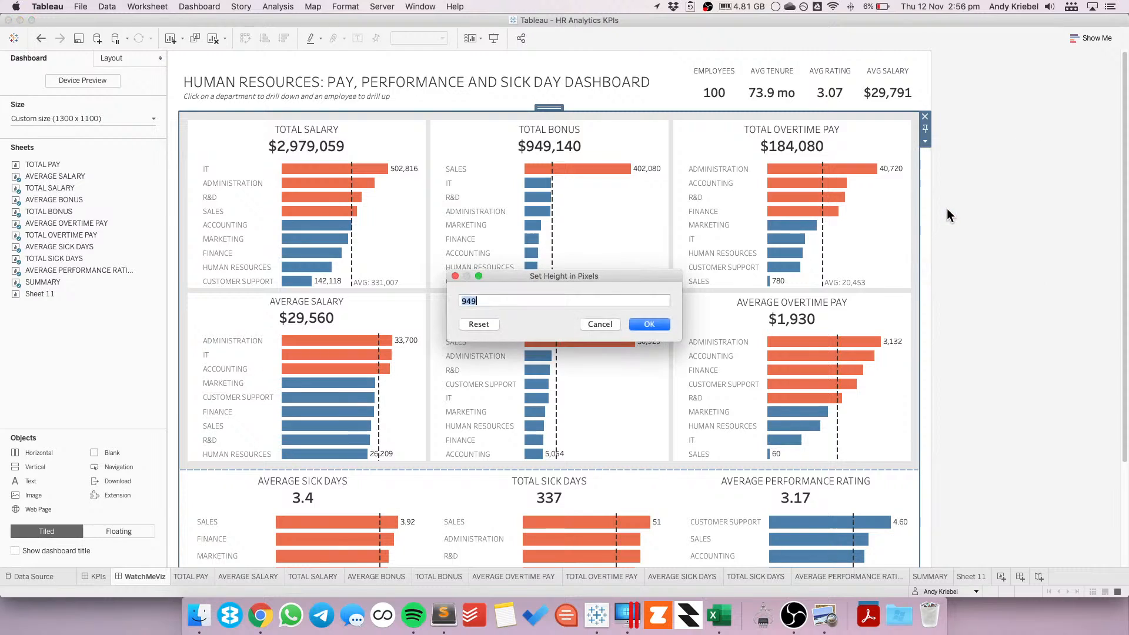
- Calculate 949/3 and 948/3 in Spotlight Search, and close the container's height dialog without changing it
key(super+space)
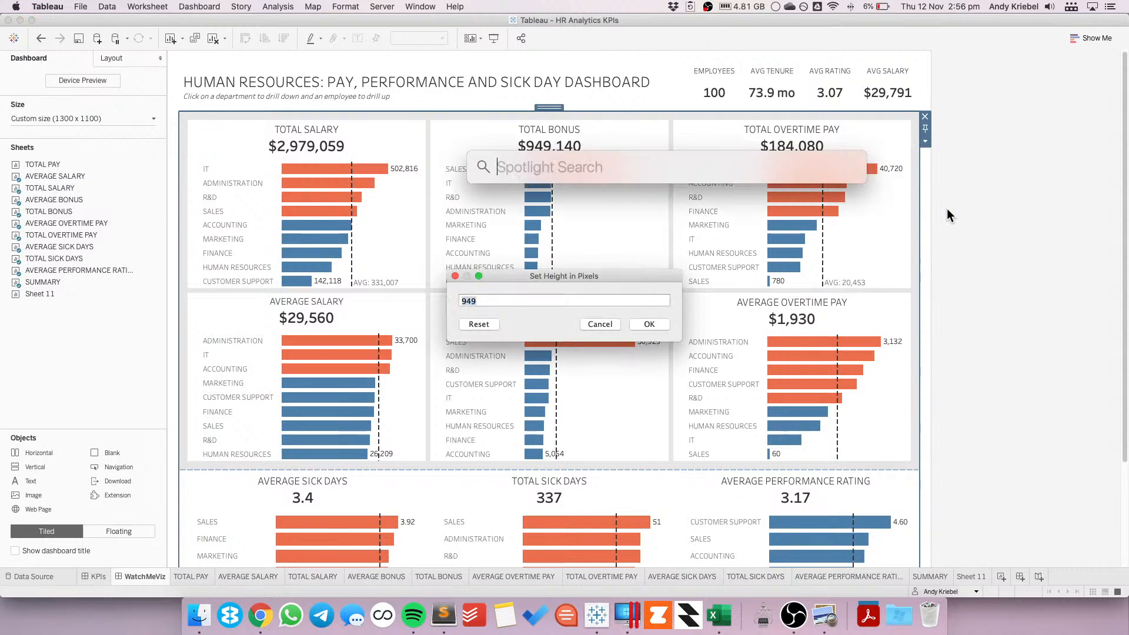
text(949)
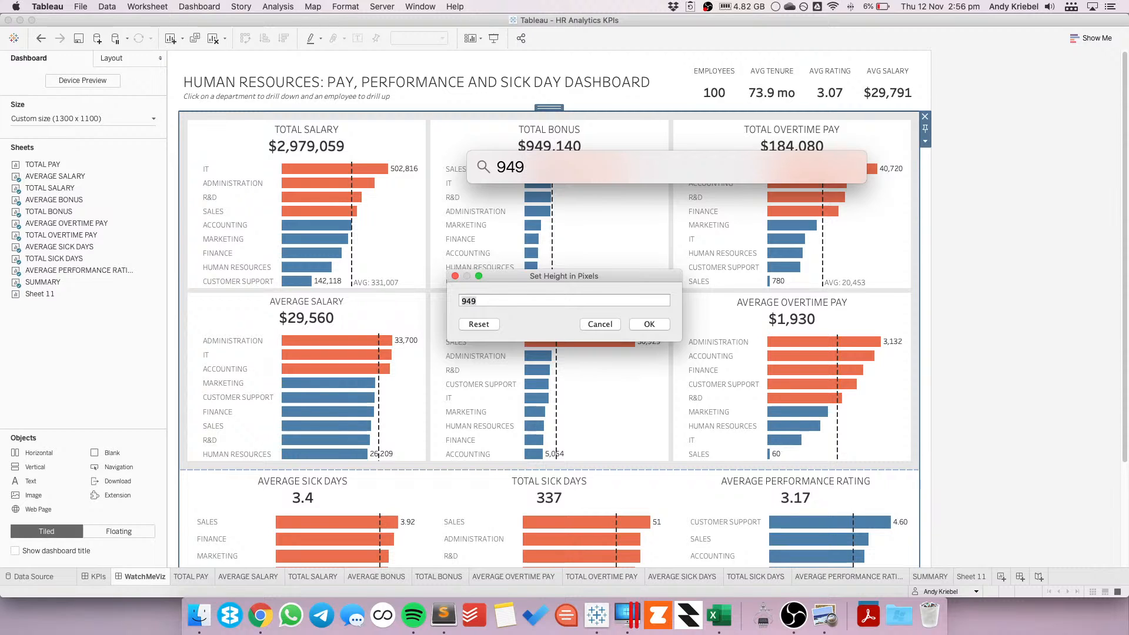
key(Escape)
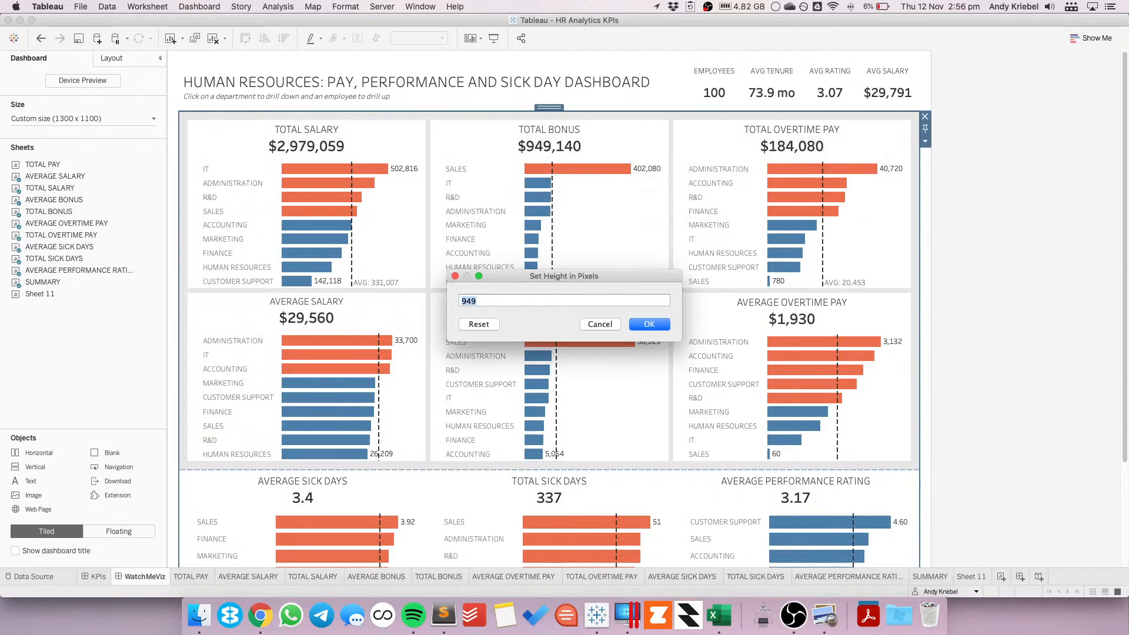
key(super+space)
key(Right)
text(/3)
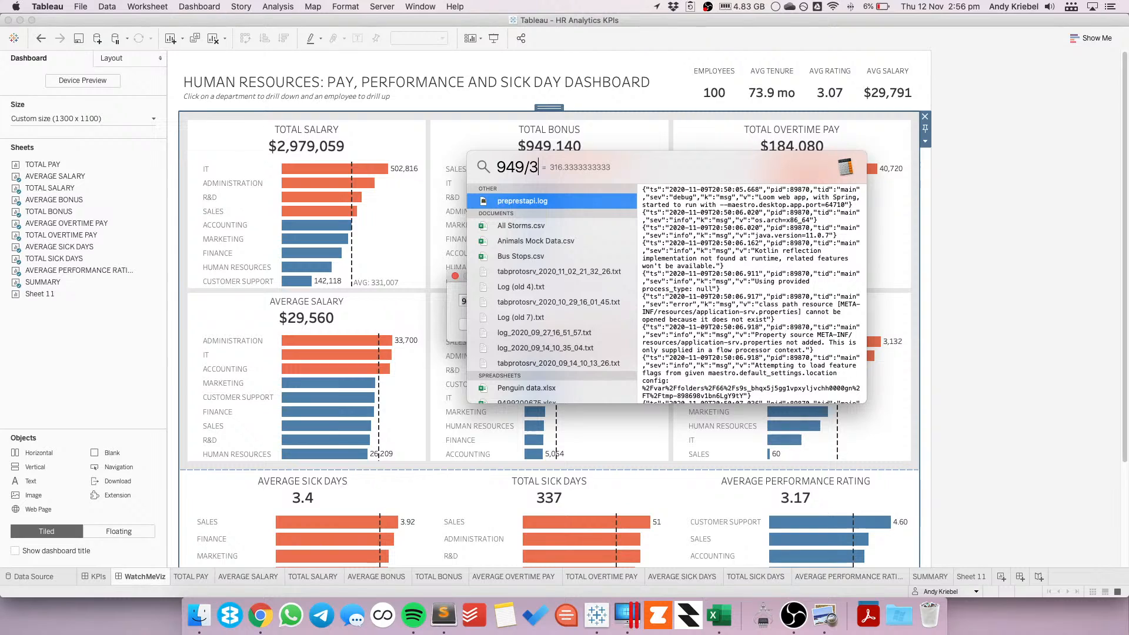
key(BackSpace)
key(BackSpace)
key(BackSpace)
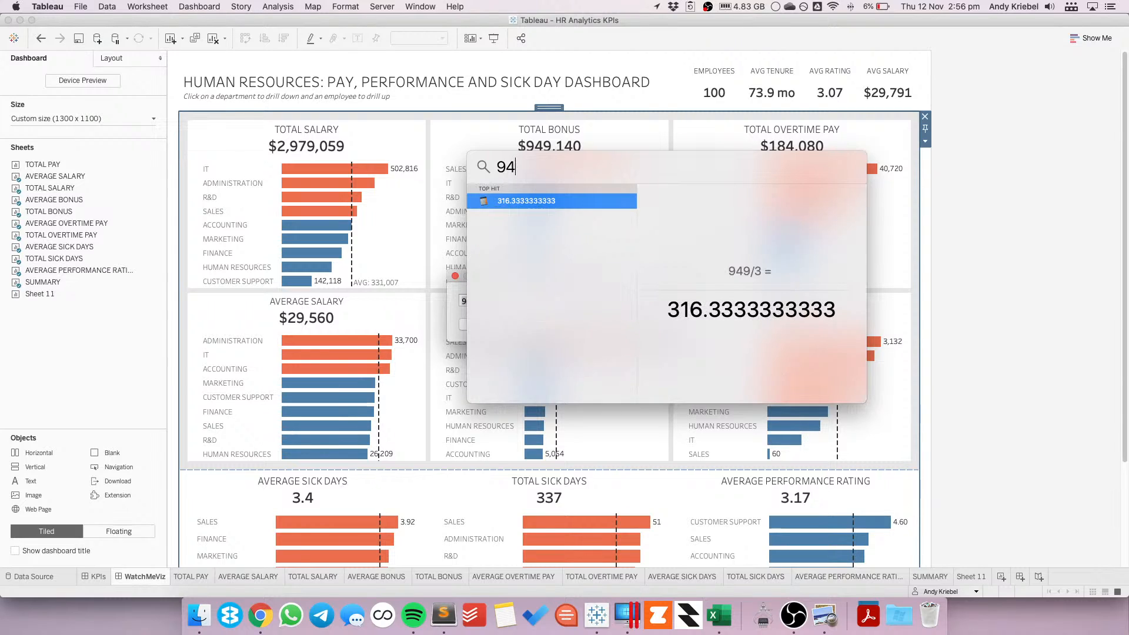
text(8/3)
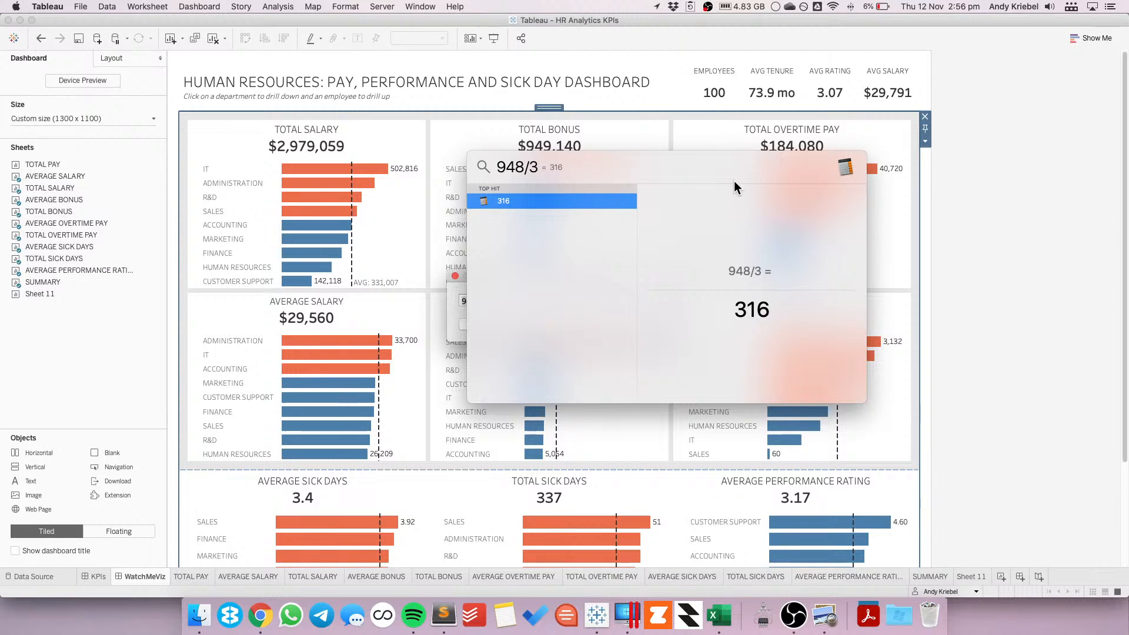
key(Escape)
key(Escape)
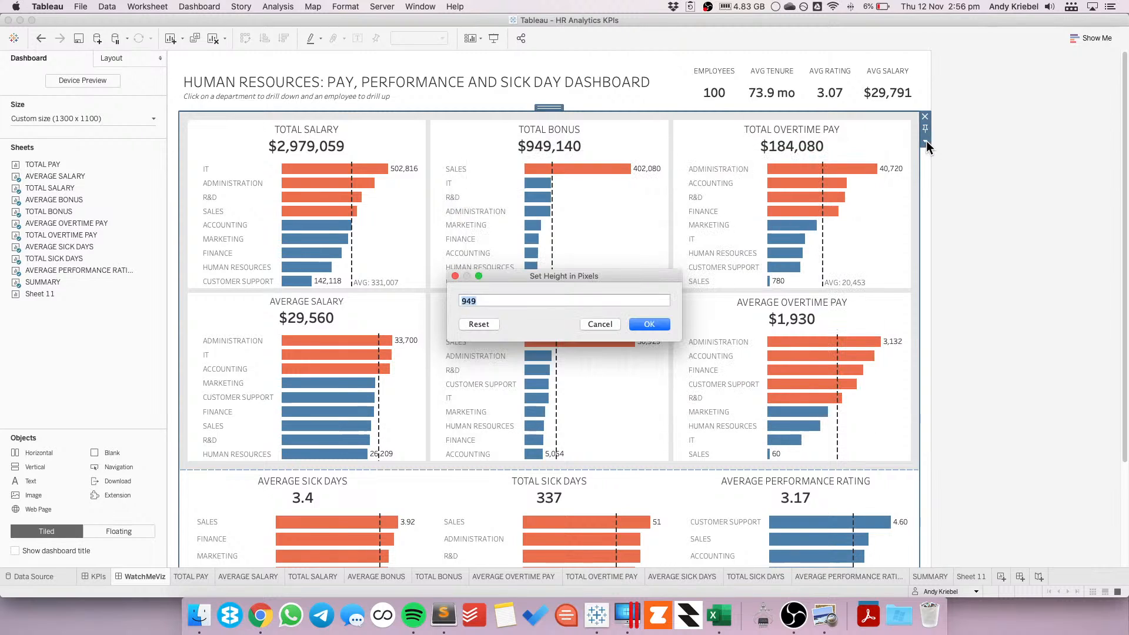
click(597, 324)
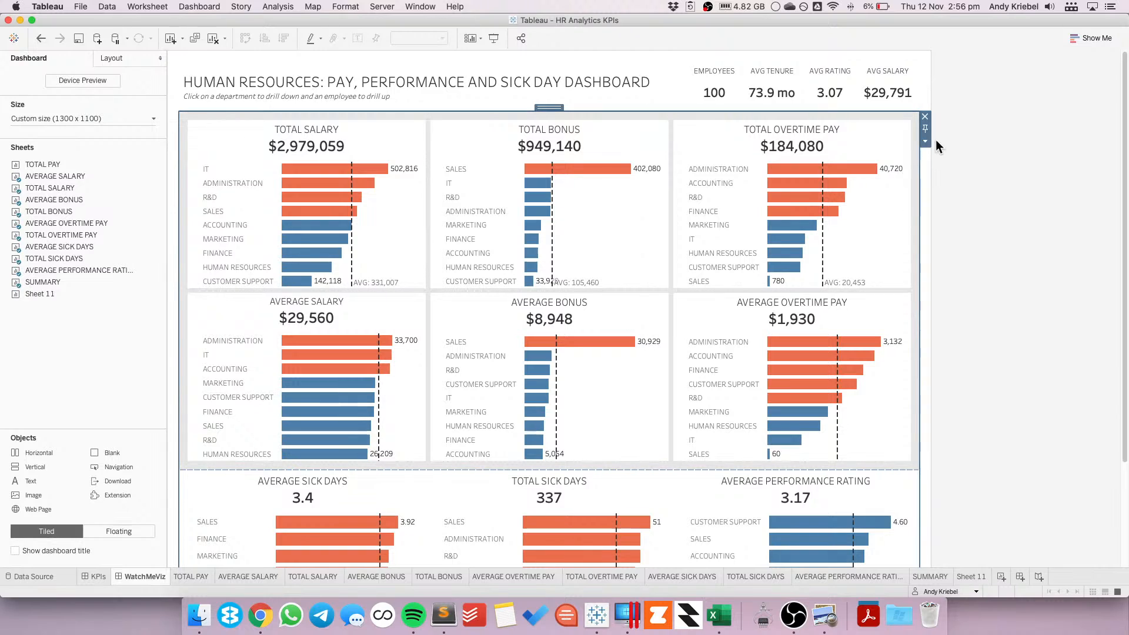
- Set the height of the inner vertical container that holds the total and average pay rows to 630 px
click(808, 122)
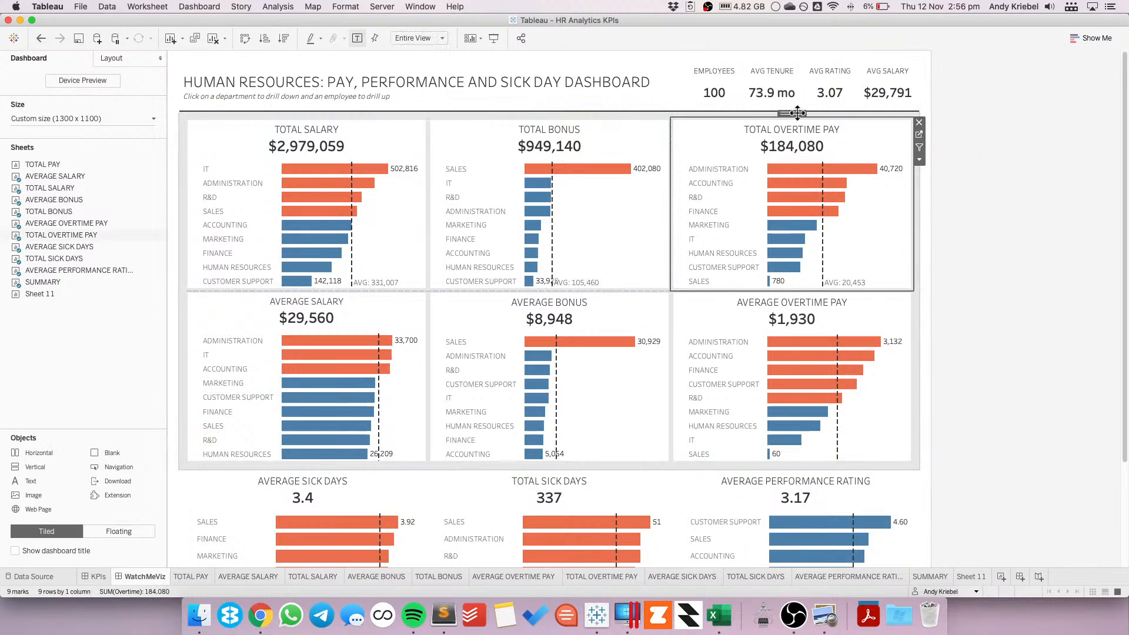
double_click(793, 112)
double_click(553, 114)
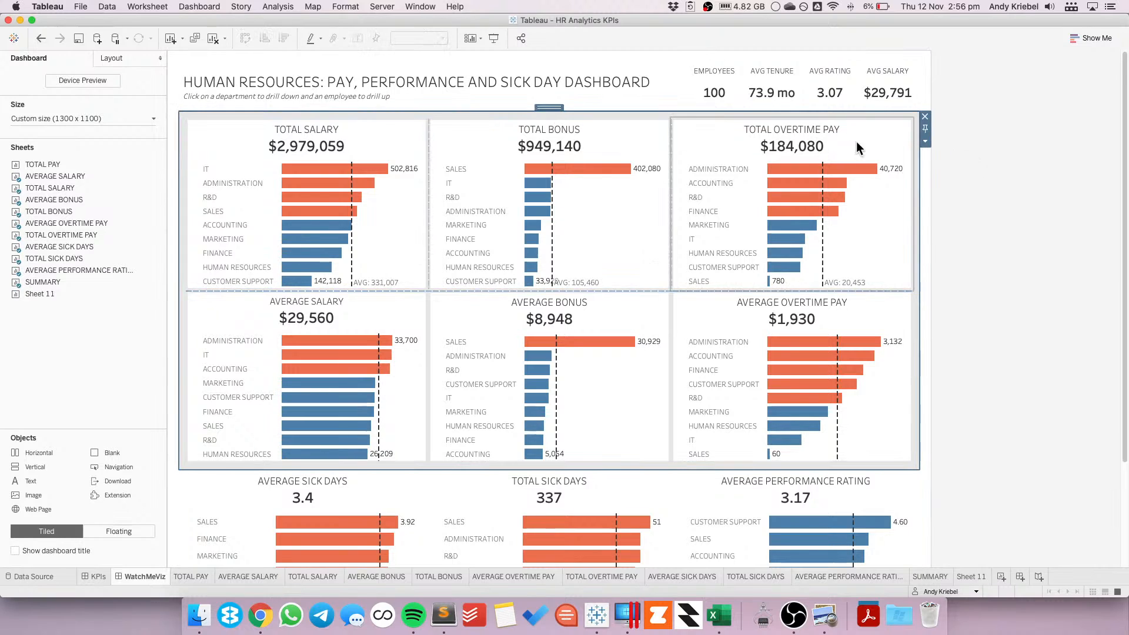
click(925, 141)
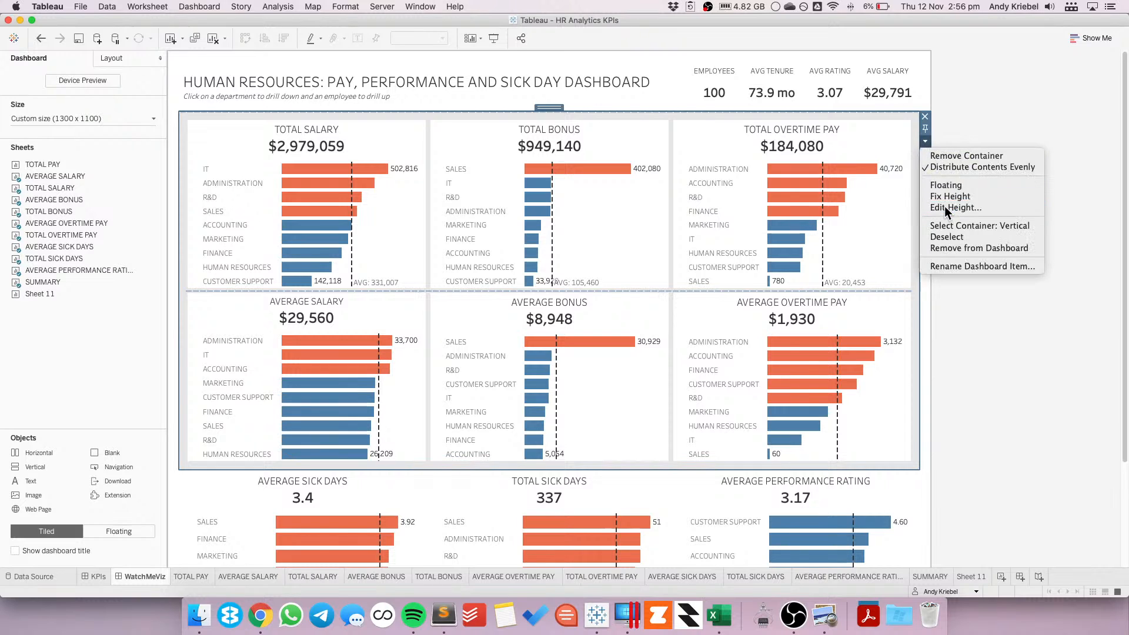
click(944, 206)
text(630)
key(Return)
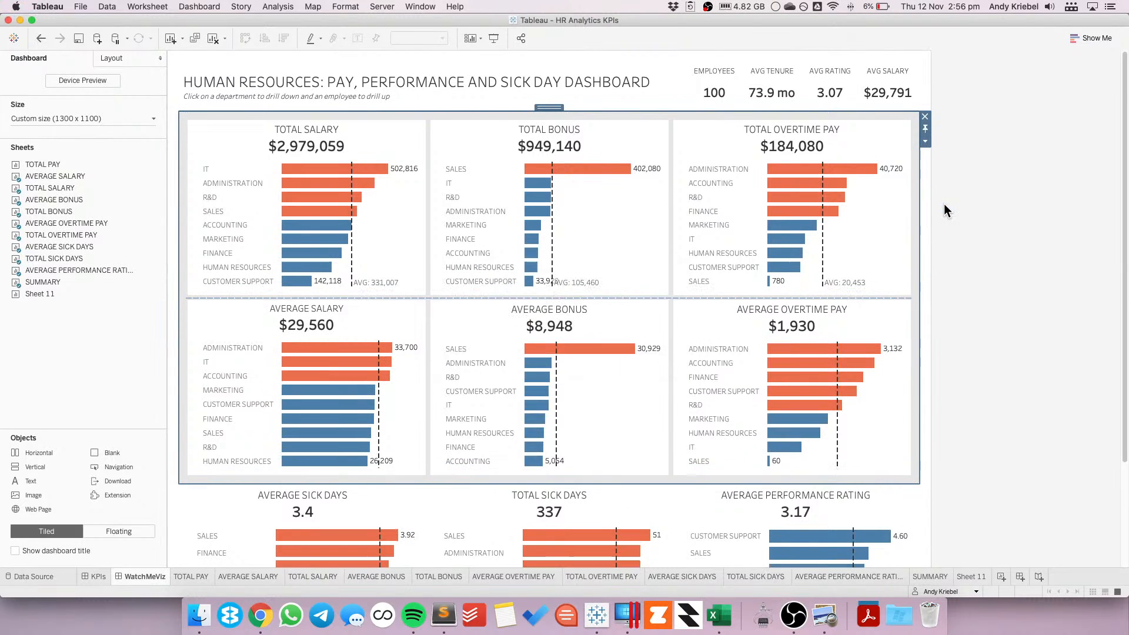
scroll(1013, 285, down, 5)
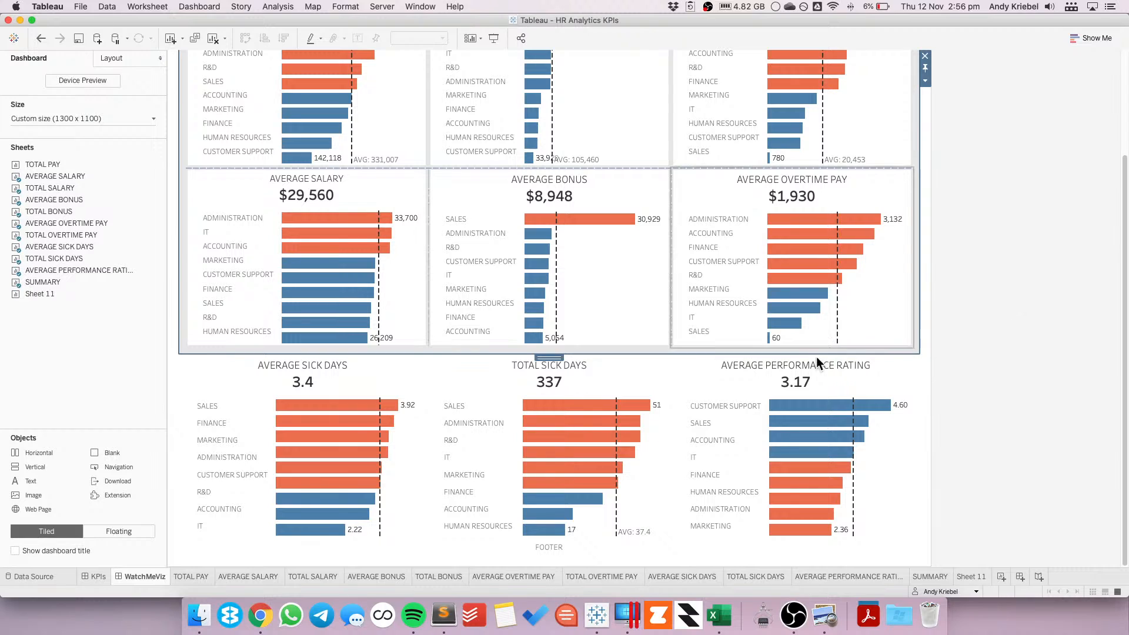
double_click(548, 365)
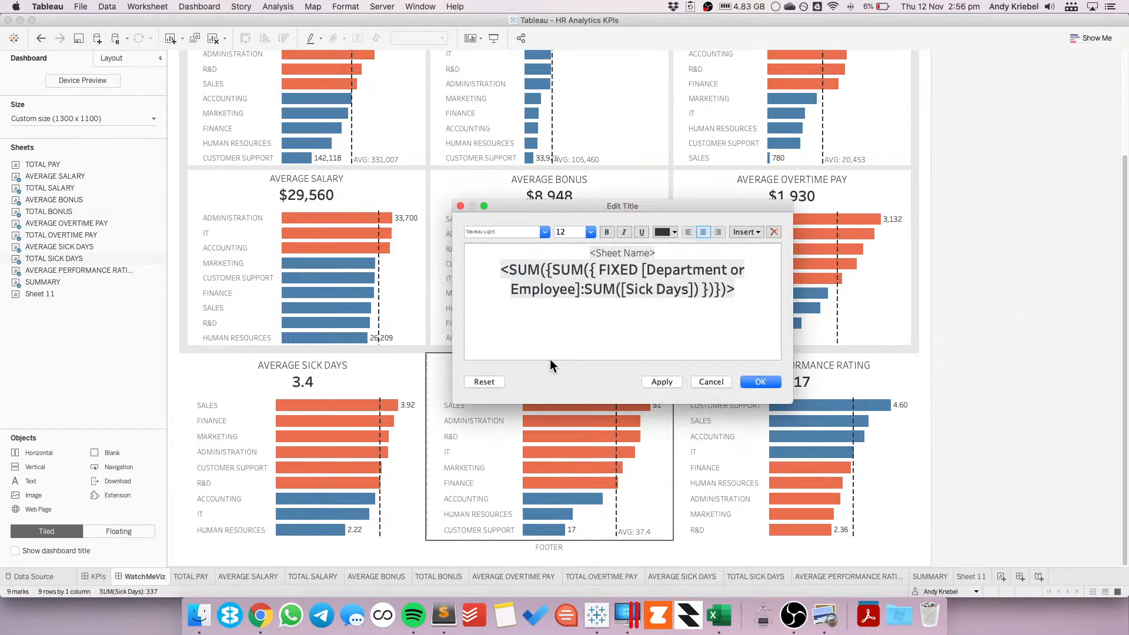
click(702, 381)
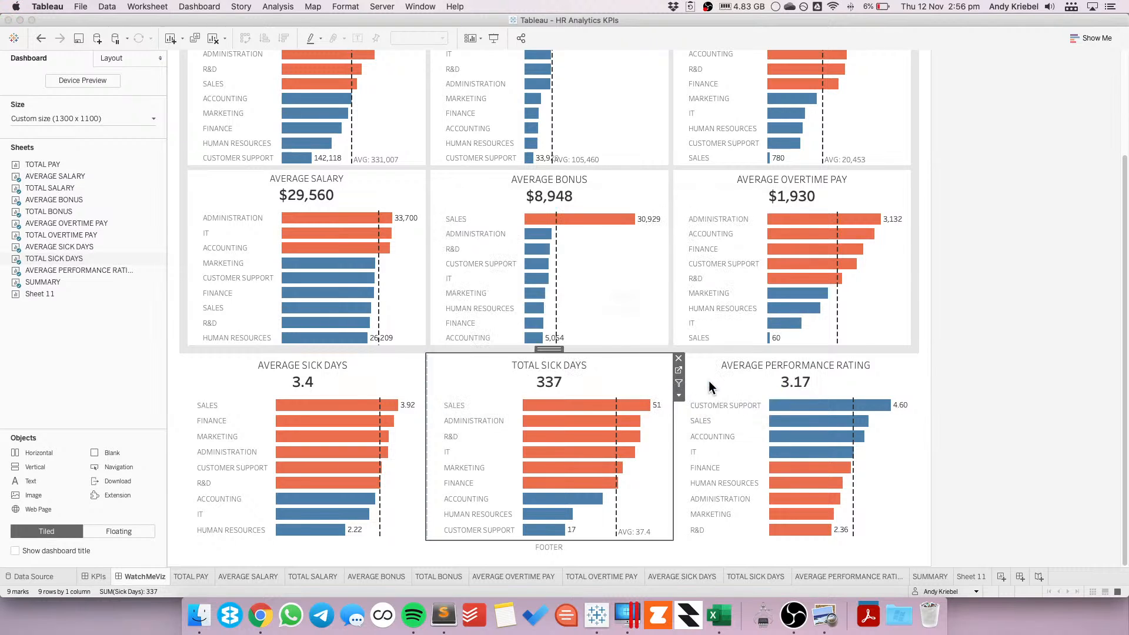
double_click(549, 365)
click(704, 379)
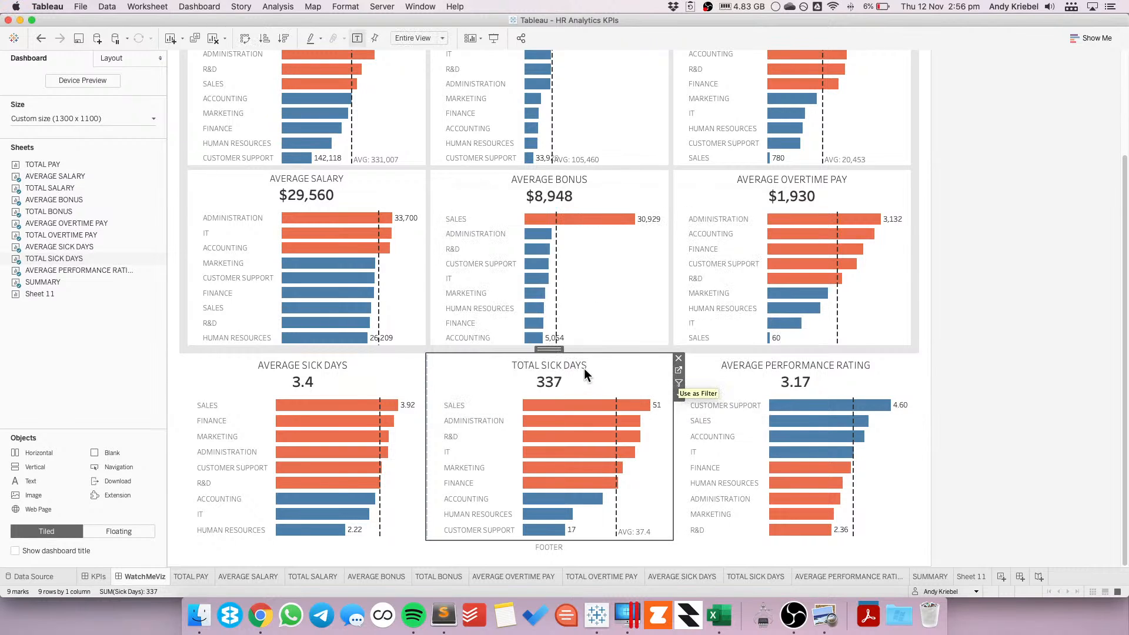
- Check the height of the horizontal container that holds the sick days and performance rating charts
click(550, 349)
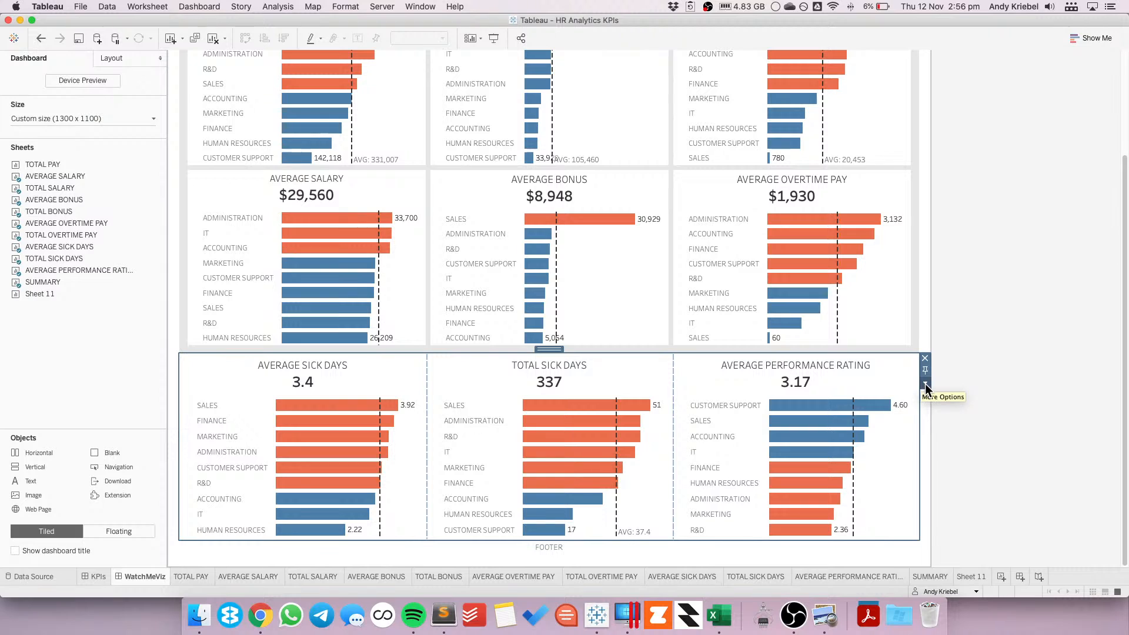
click(926, 384)
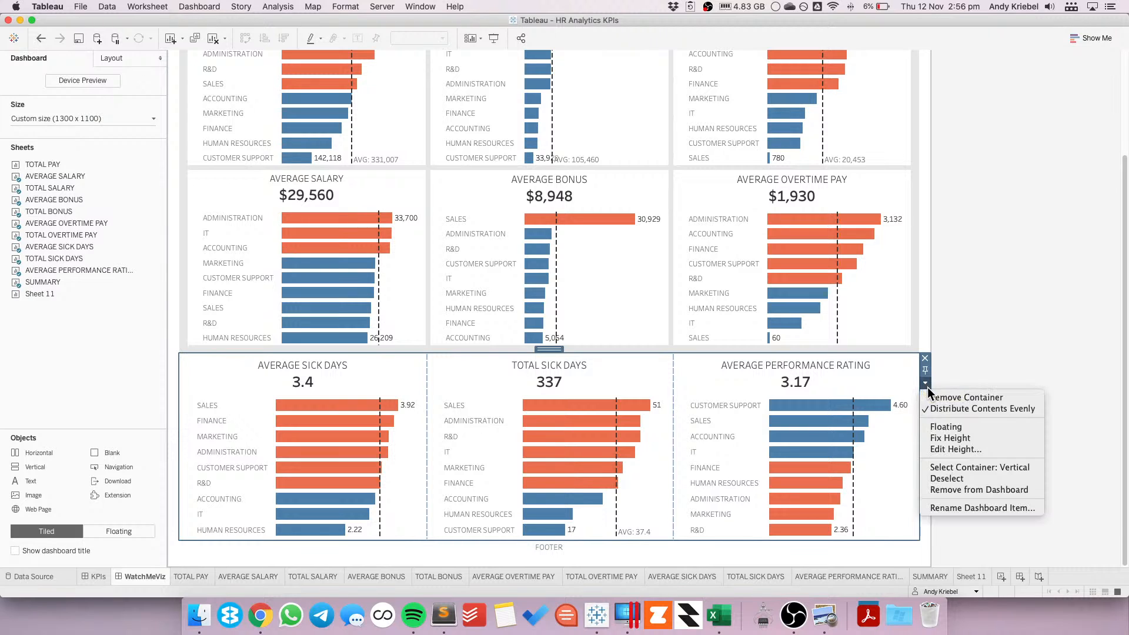
click(947, 448)
key(Return)
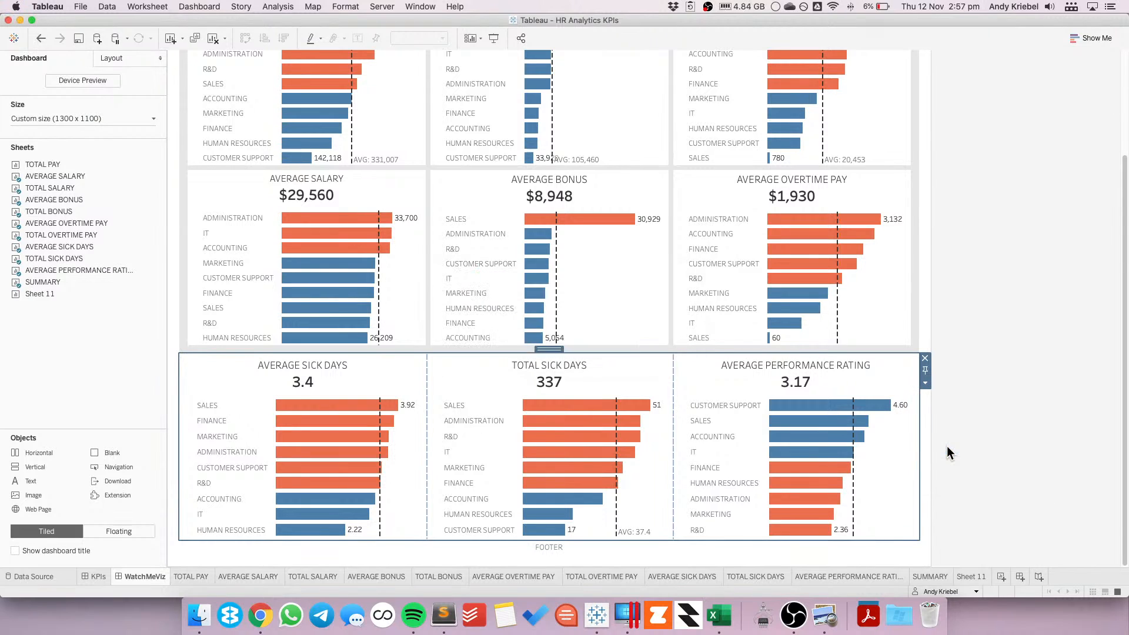
click(1039, 433)
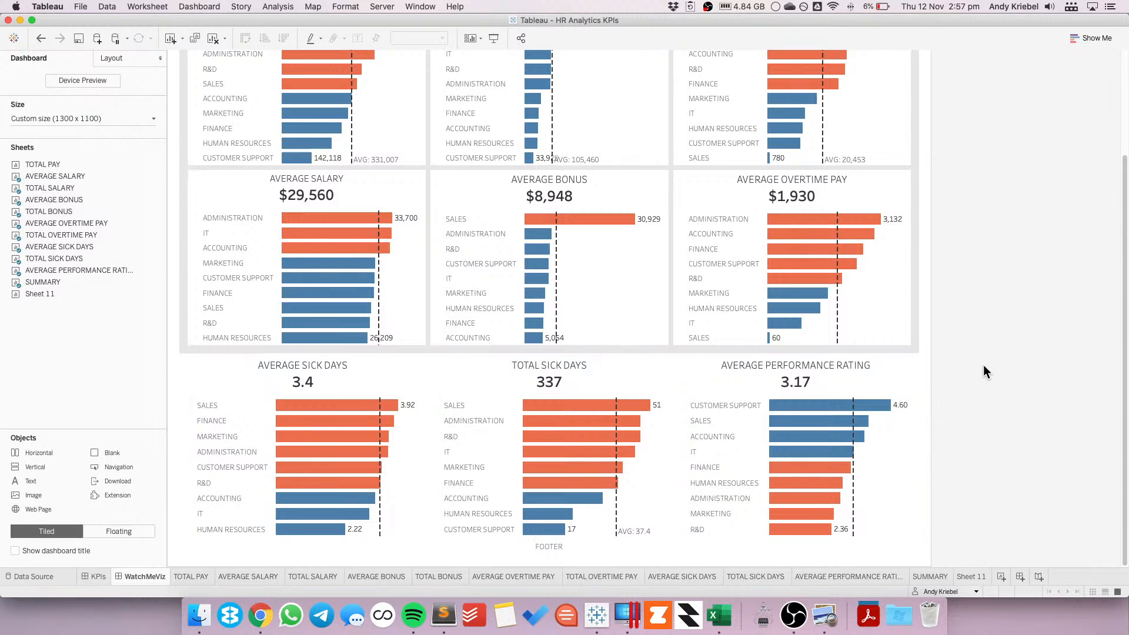
- Set the outer padding of the Total Salary chart to 0 on all sides
scroll(1035, 359, up, 5)
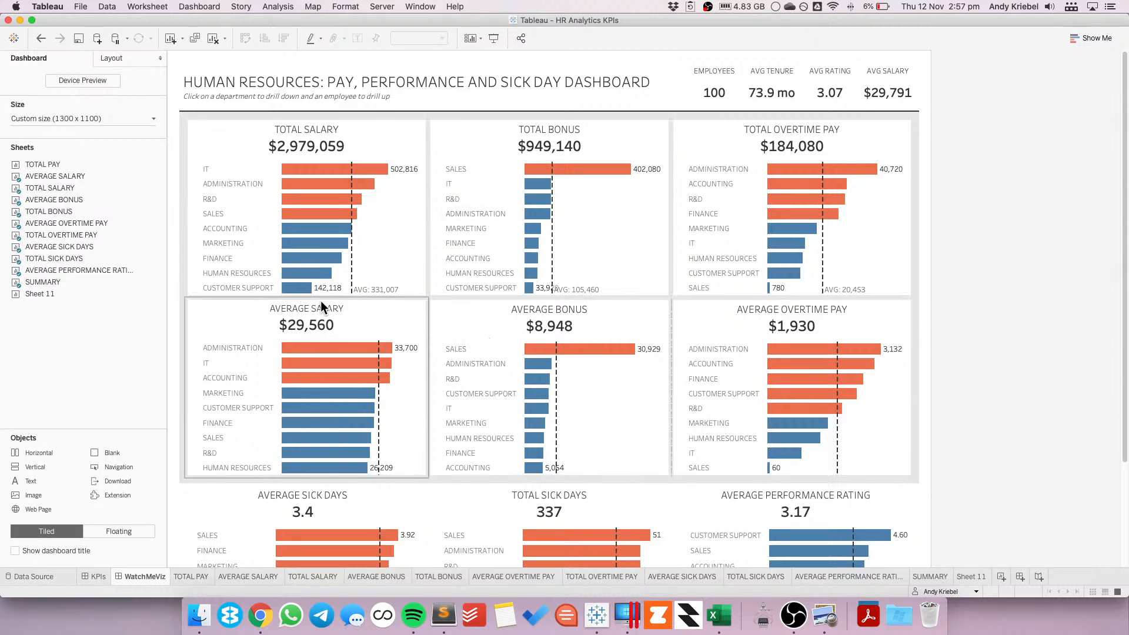
mouse_move(294, 290)
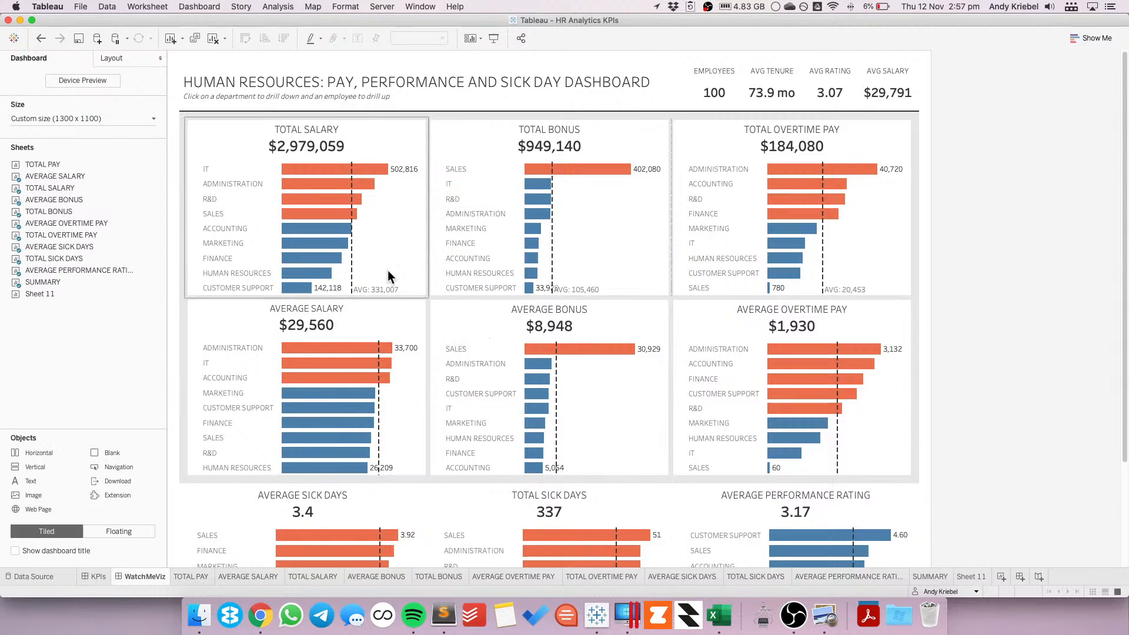
click(392, 243)
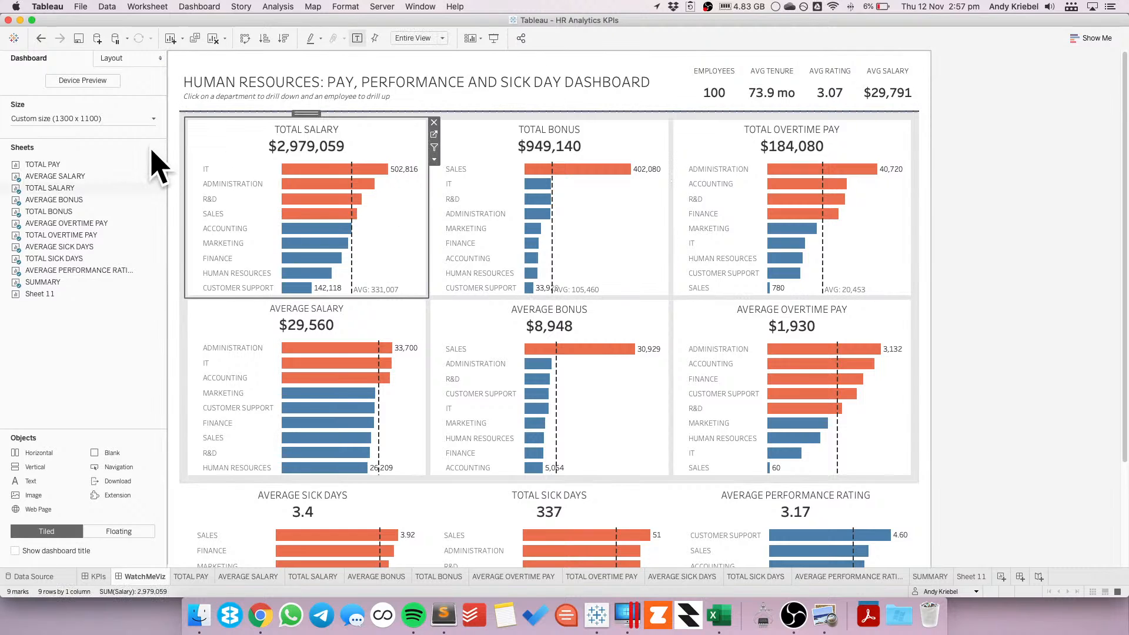
click(118, 58)
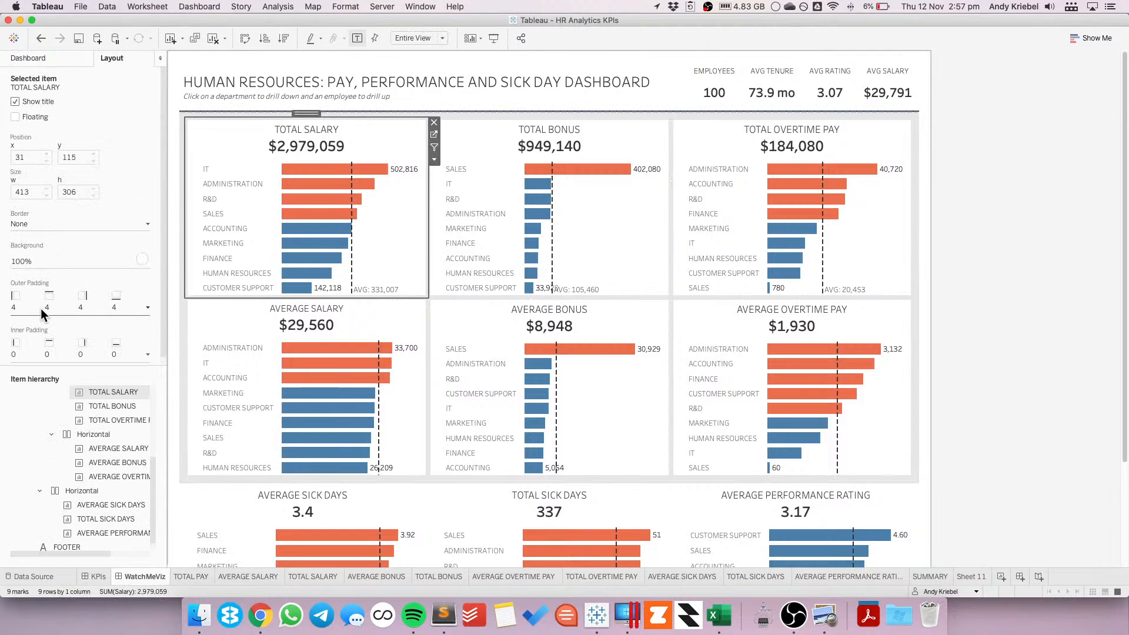
click(41, 358)
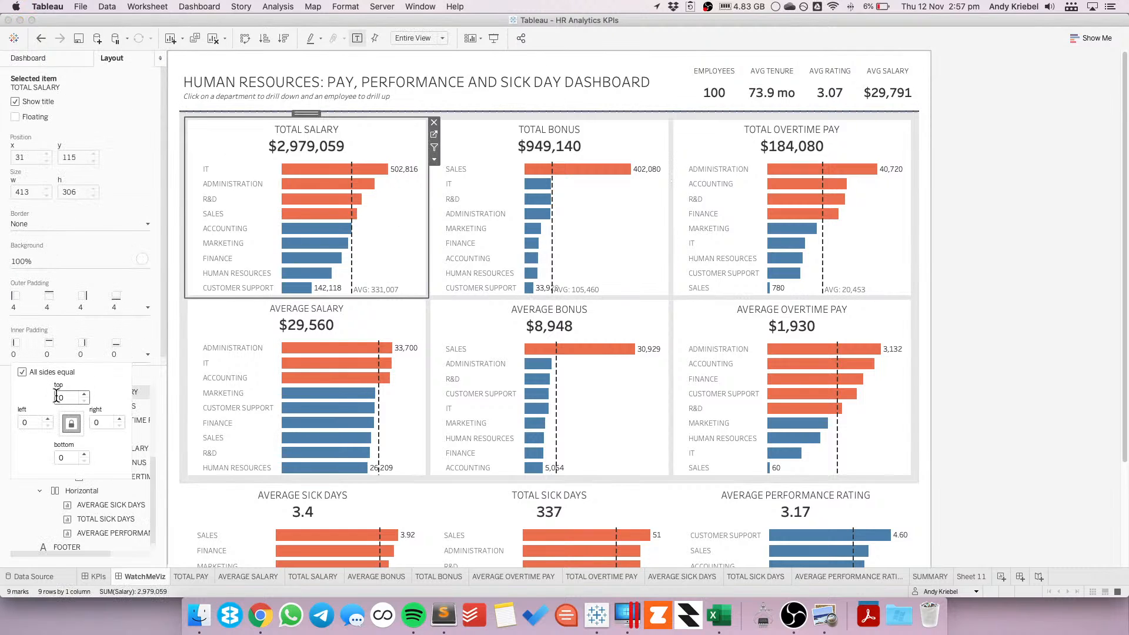
click(54, 306)
click(84, 354)
click(84, 354)
click(84, 354)
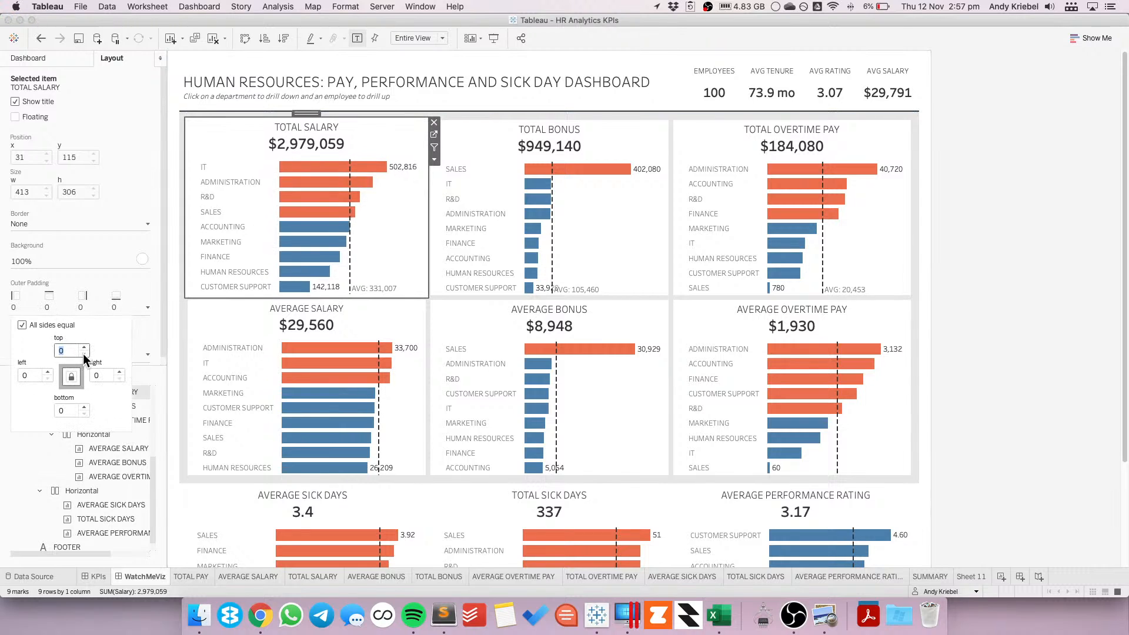
click(84, 354)
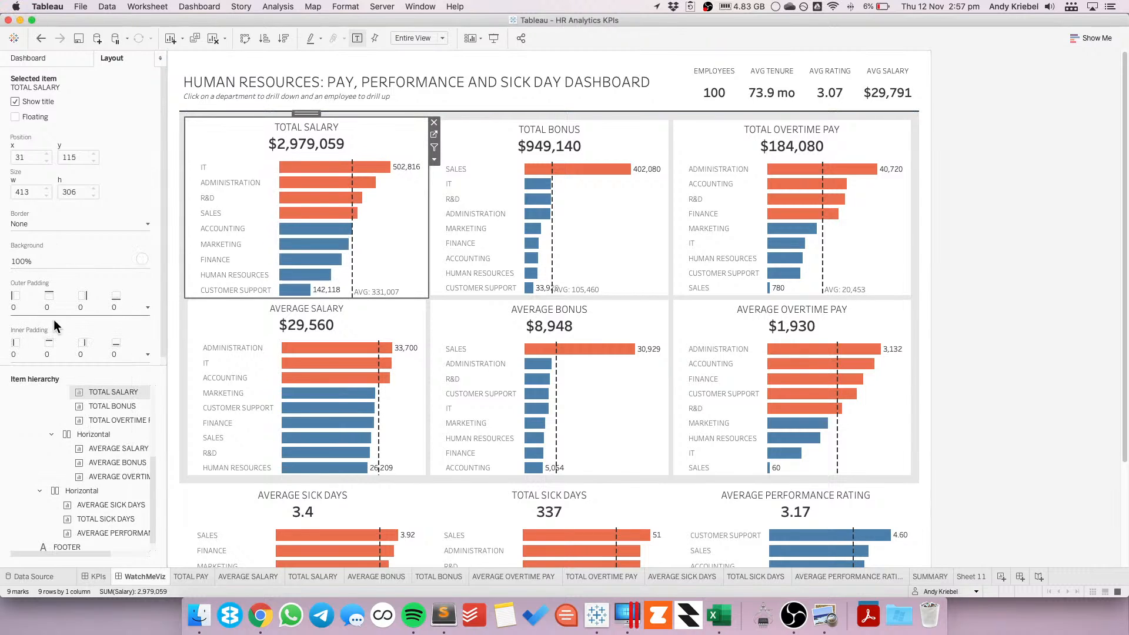
- Set the inner padding of the Total Salary chart to 20 on all sides
click(57, 353)
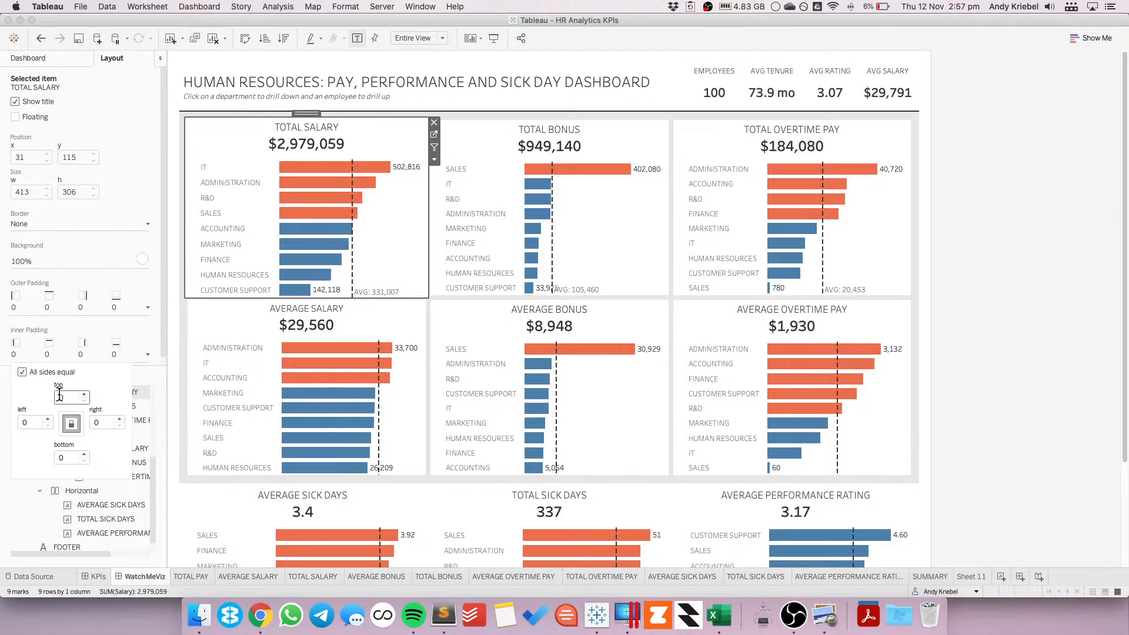
text(20)
key(Return)
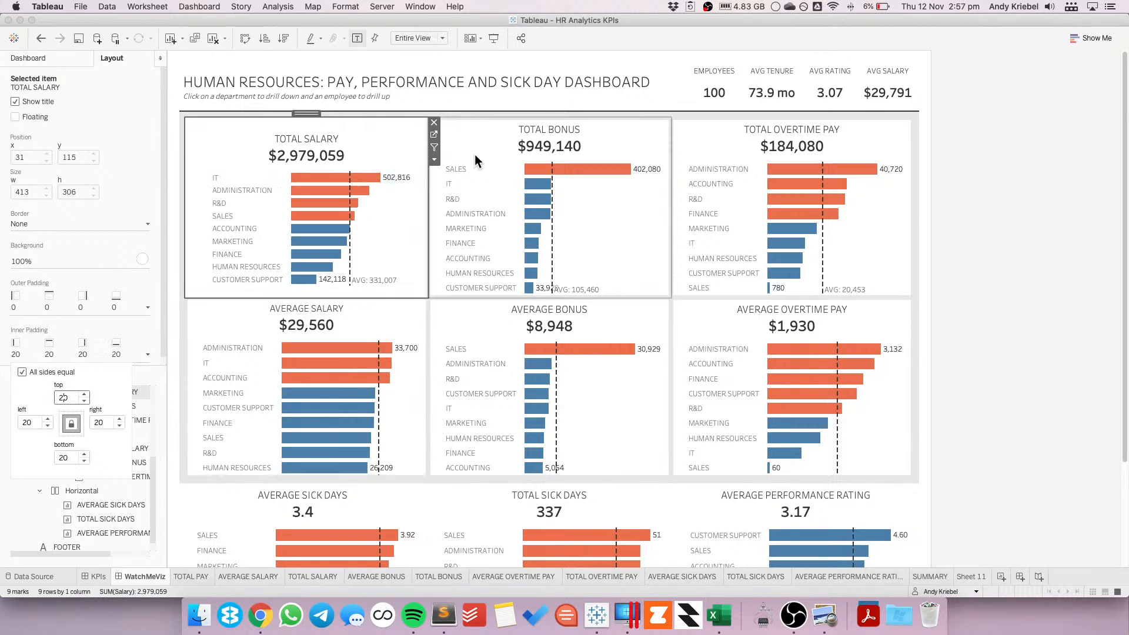
- Set the Total Bonus chart's outer padding to 0 and its inner padding to 20 on all sides
click(502, 133)
click(50, 305)
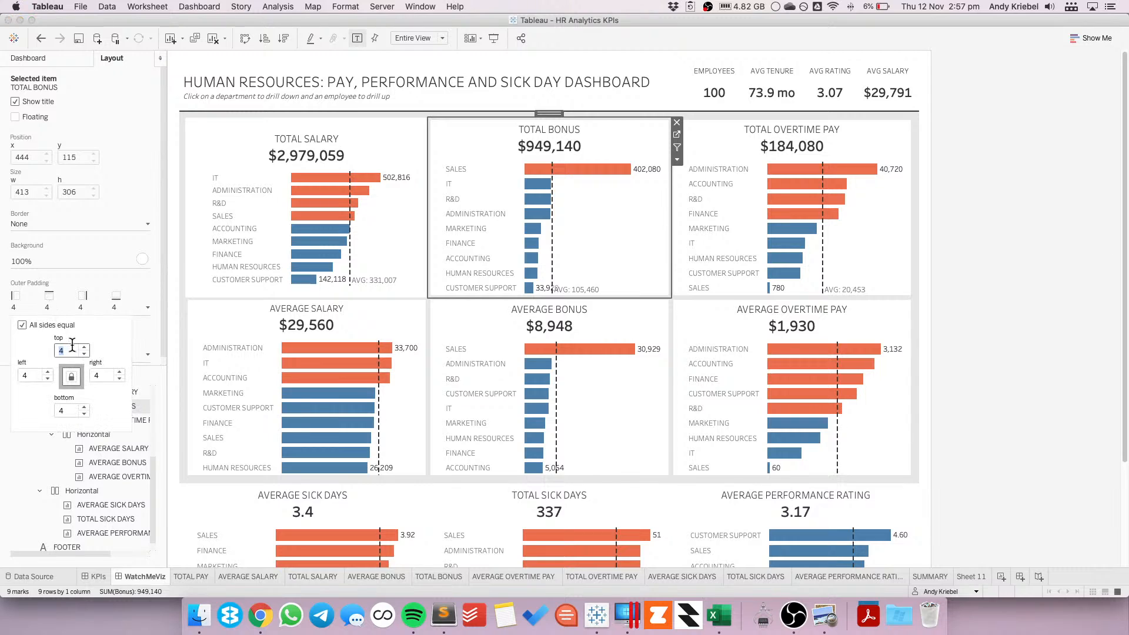
text(0)
key(Return)
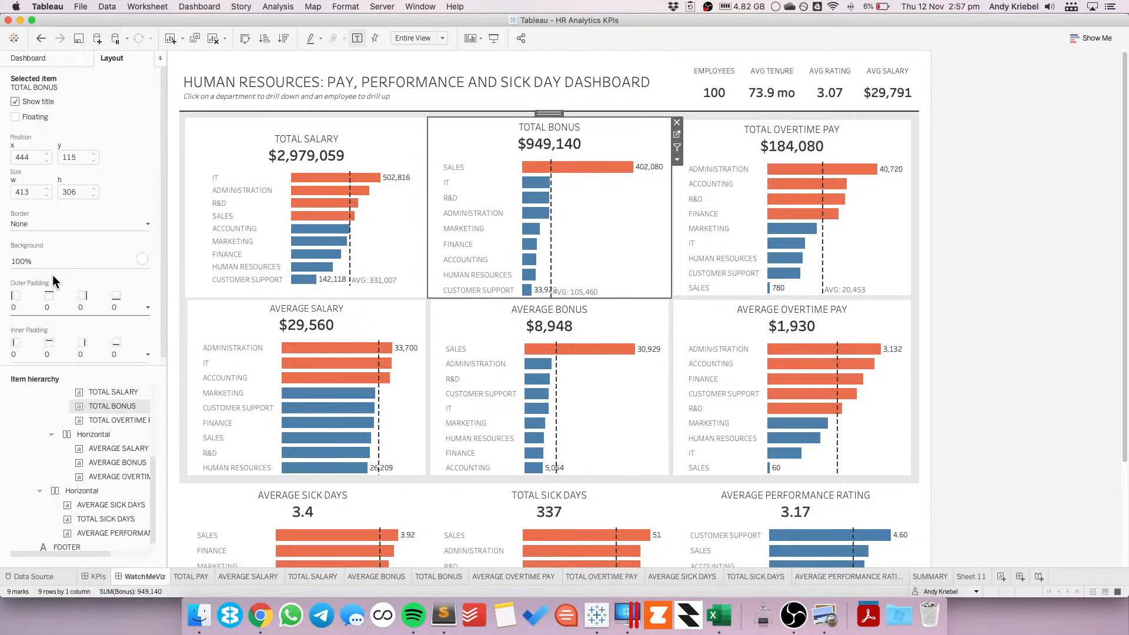
click(60, 359)
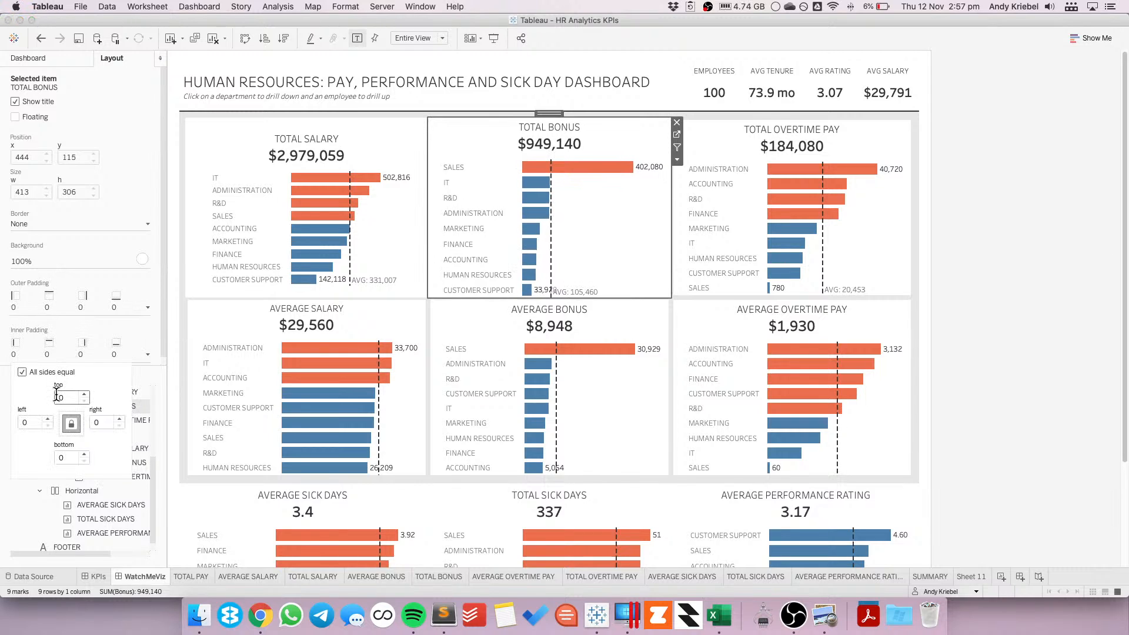
text(20)
key(Return)
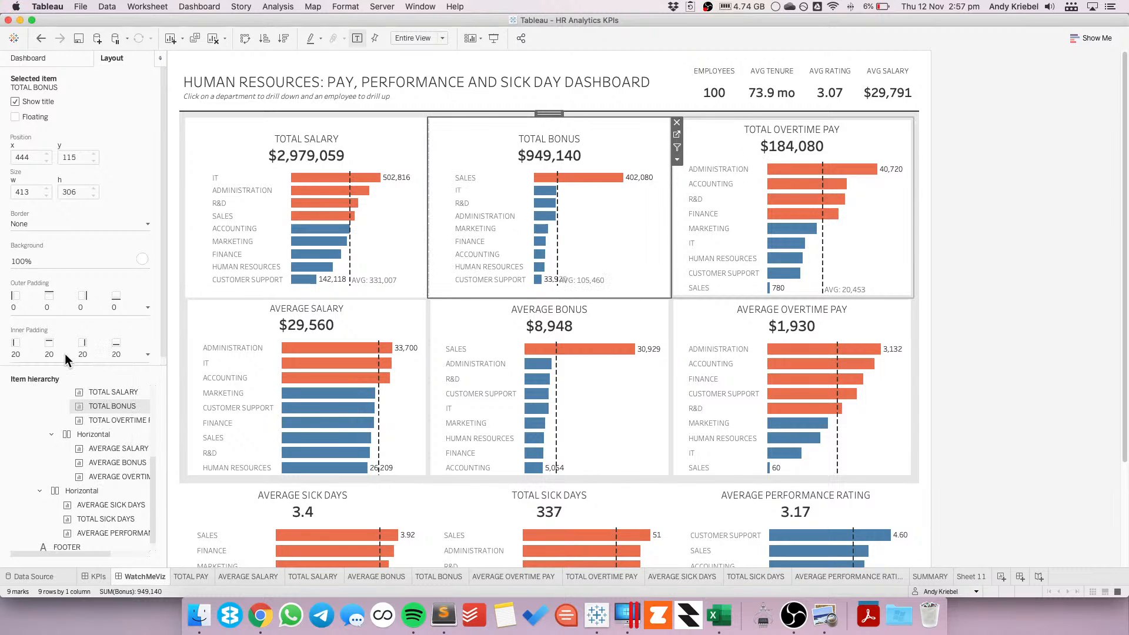
- Set the Total Overtime Pay chart's inner padding to 20 and its outer padding to 0 on all sides
click(78, 420)
click(63, 356)
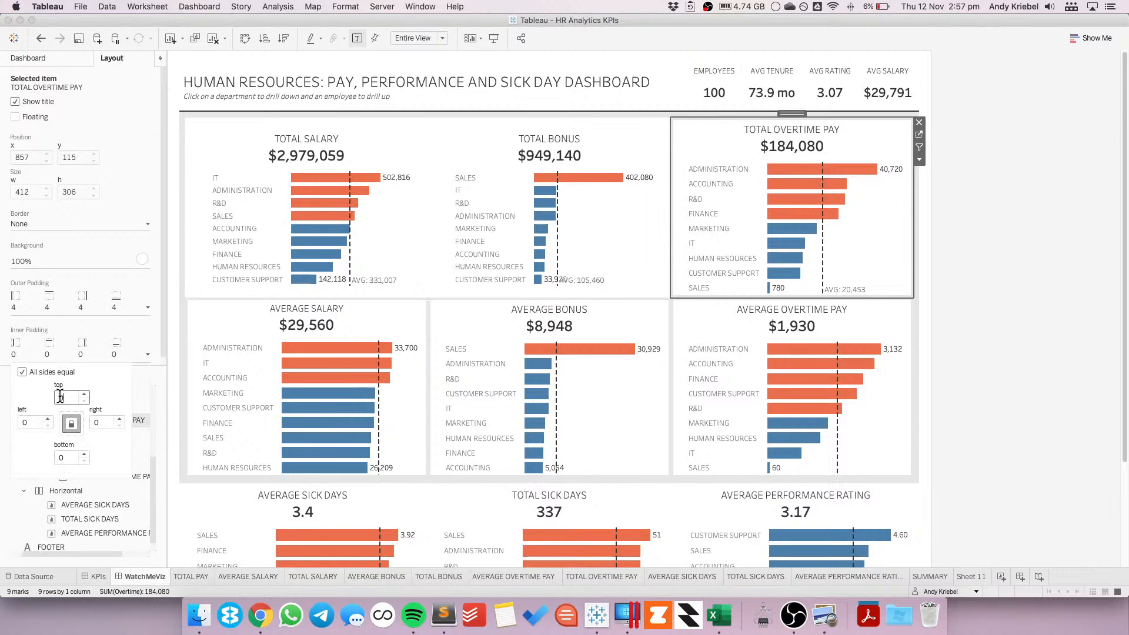
click(60, 303)
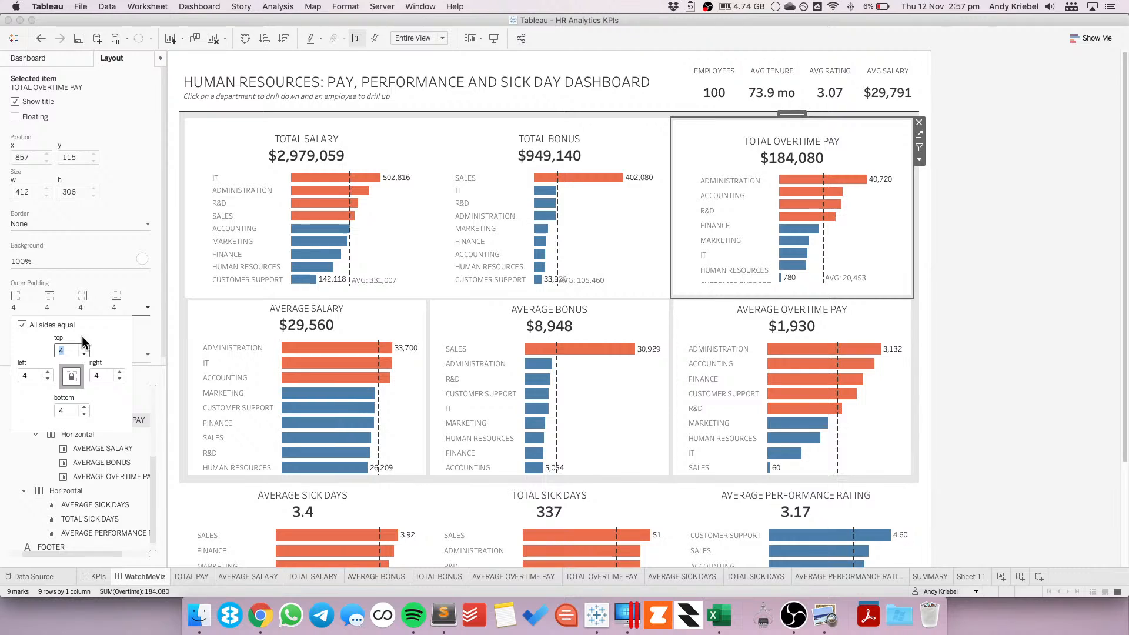
- Set the Average Overtime Pay chart's inner padding to 20 and its outer padding to 0 on all sides
click(764, 382)
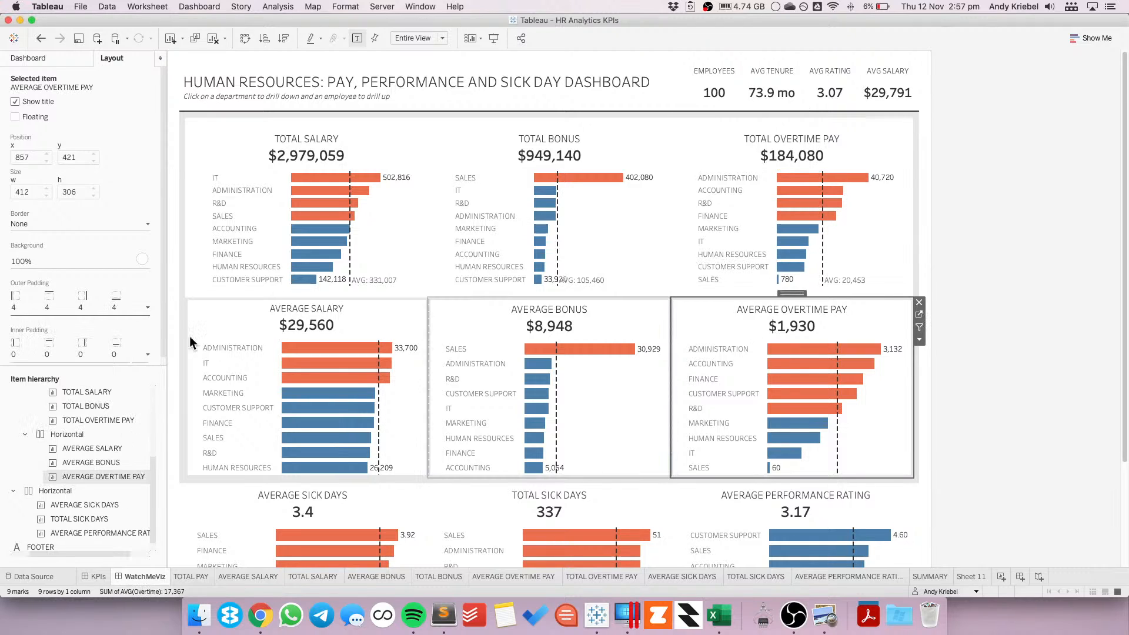
click(23, 334)
text(4)
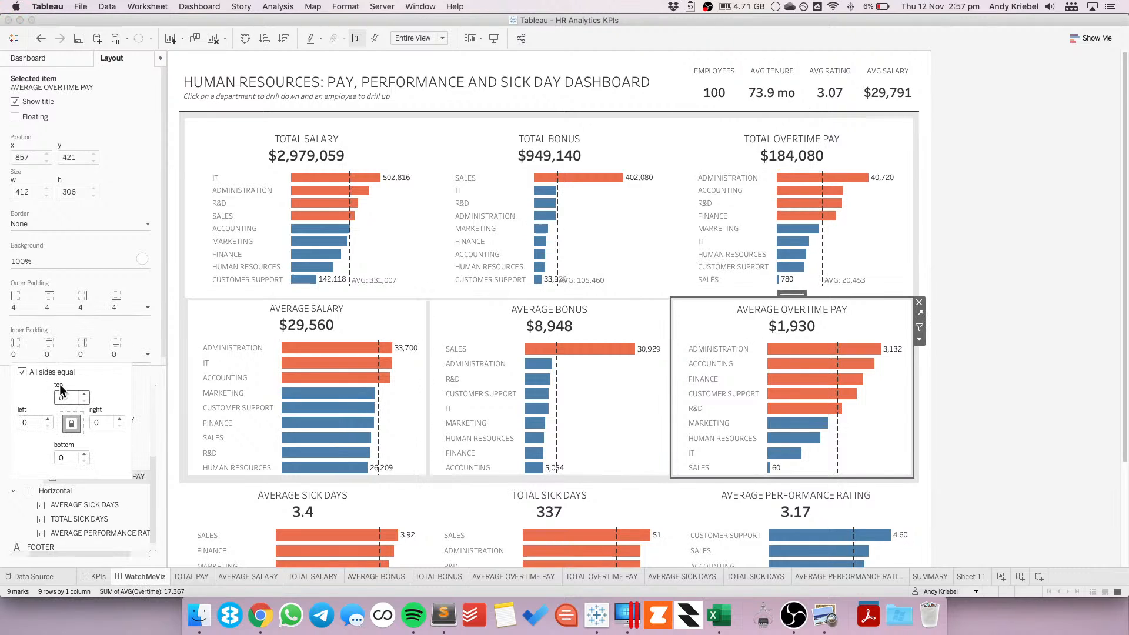
key(Return)
click(74, 306)
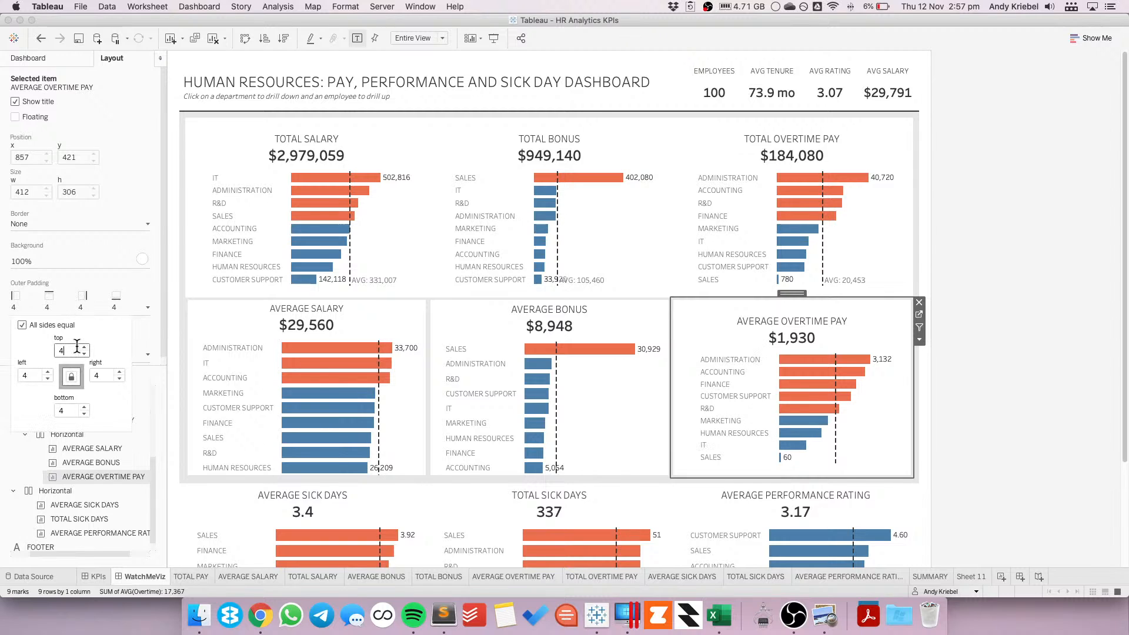
text(0)
key(Return)
- Set the Average Bonus chart's inner padding to 20 and its outer padding to 0 on all sides
click(536, 318)
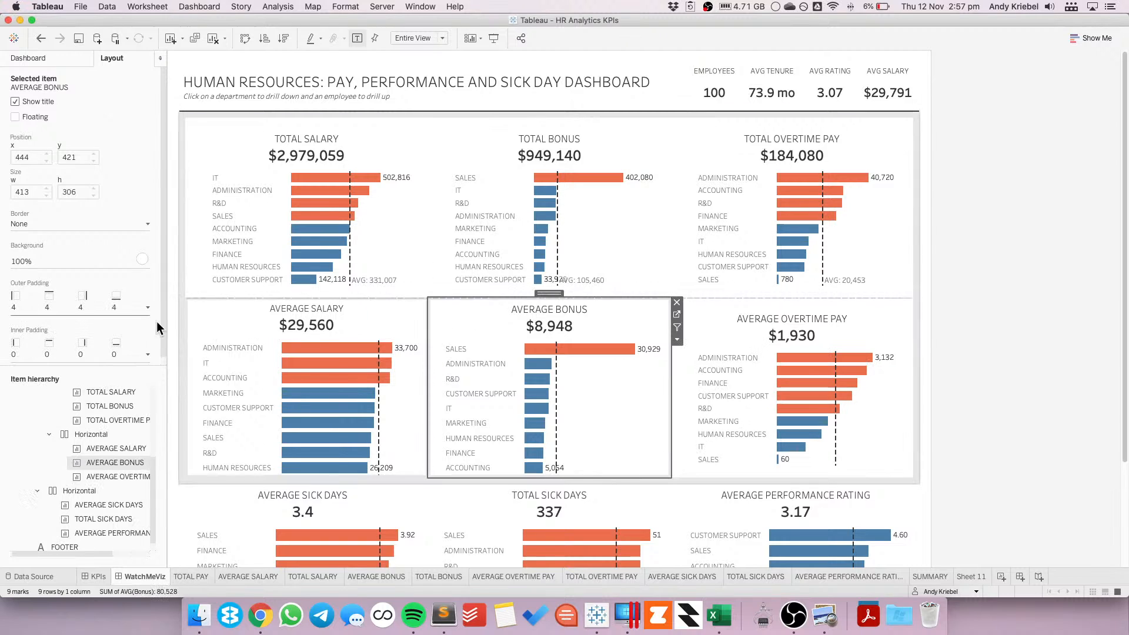
click(73, 353)
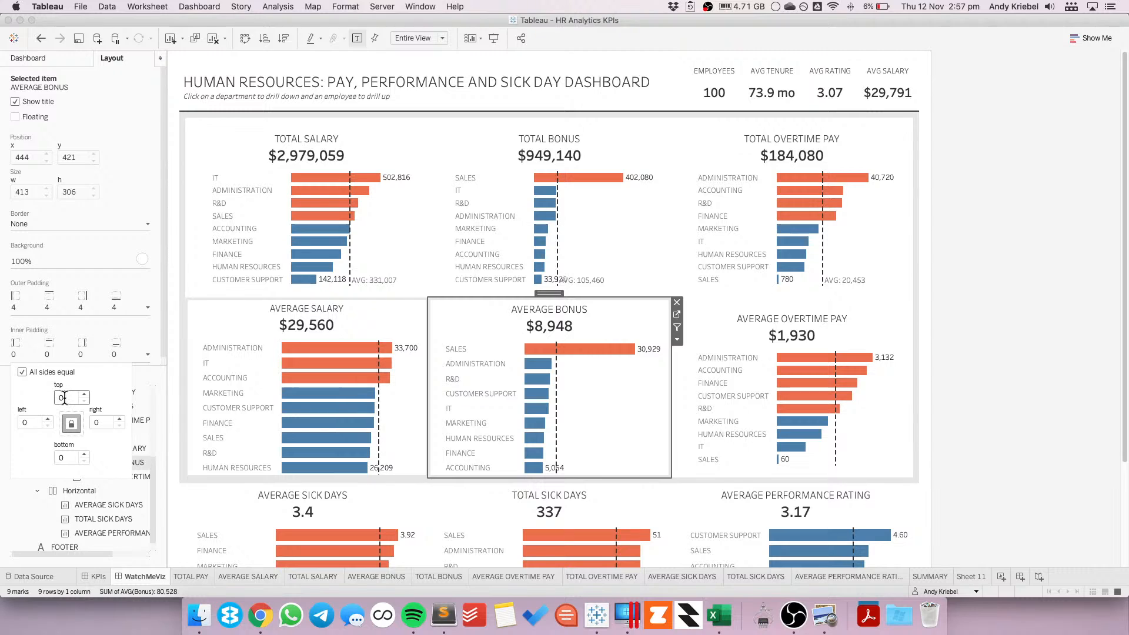
text(4)
key(Return)
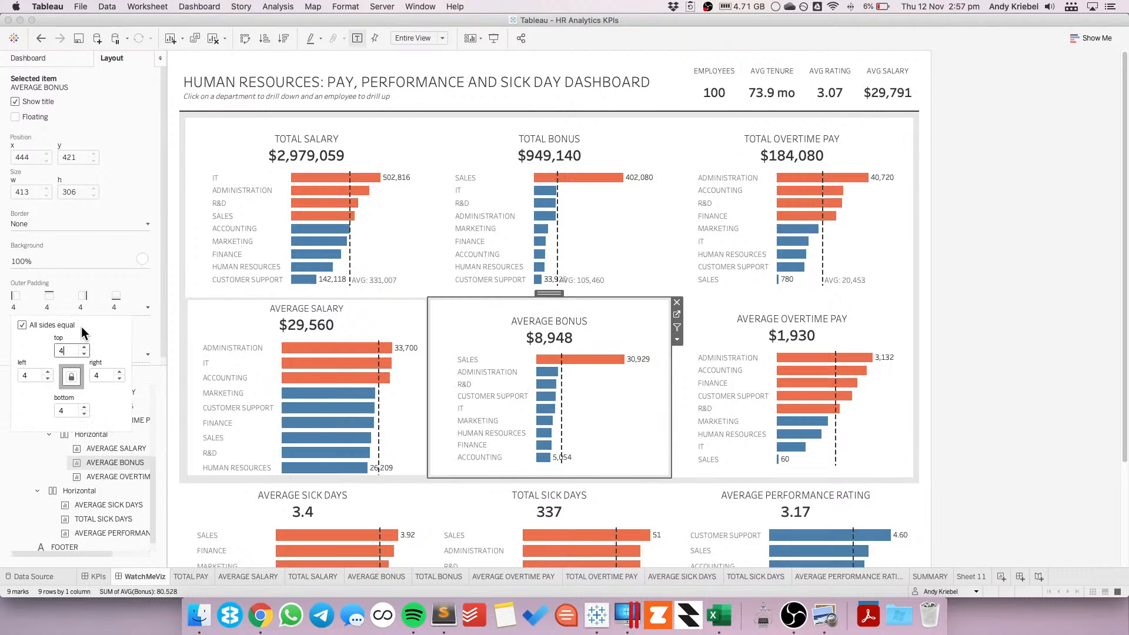
- Set the Average Salary chart's outer padding to 0 and its inner padding to 20 on all sides, dismissing the low battery notification
click(259, 325)
click(48, 313)
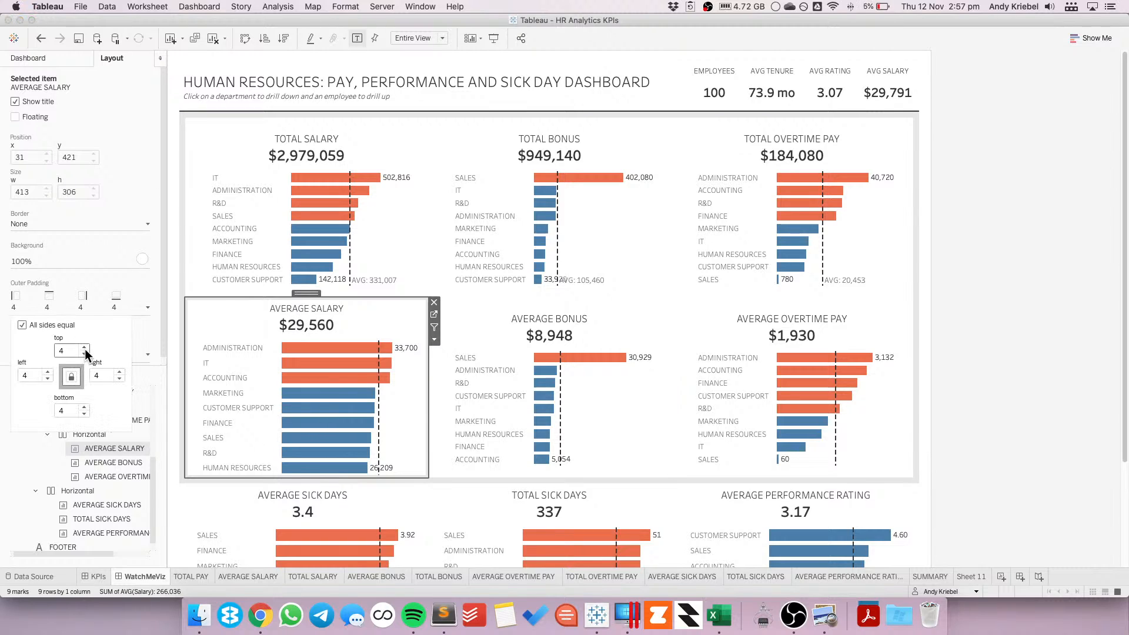
click(85, 353)
click(85, 352)
click(85, 353)
click(85, 353)
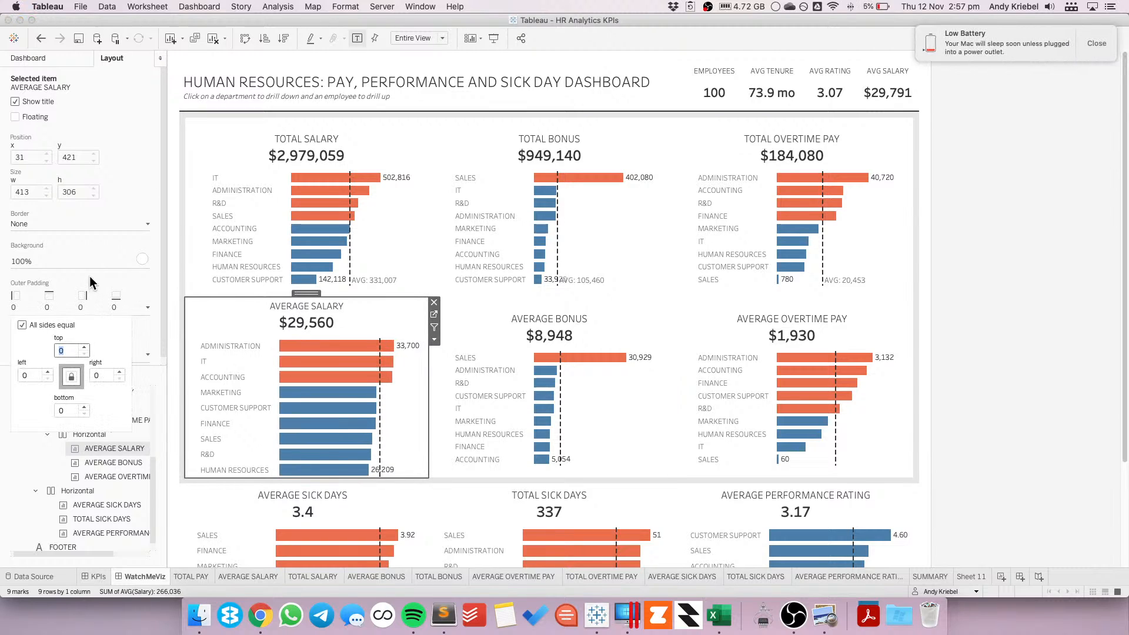
click(1097, 44)
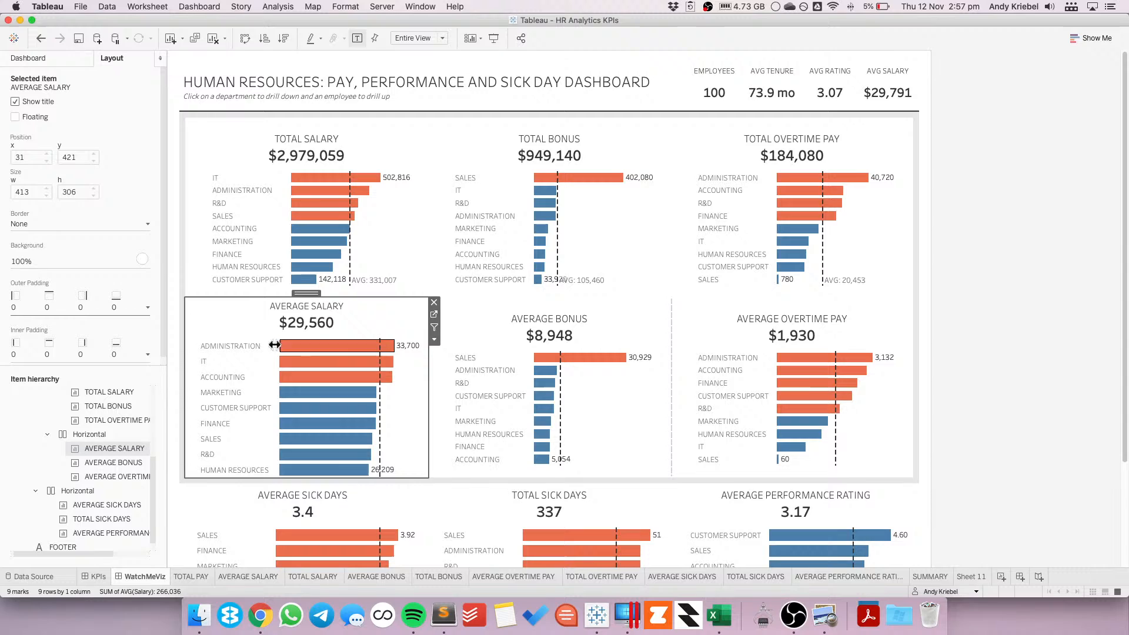
click(87, 353)
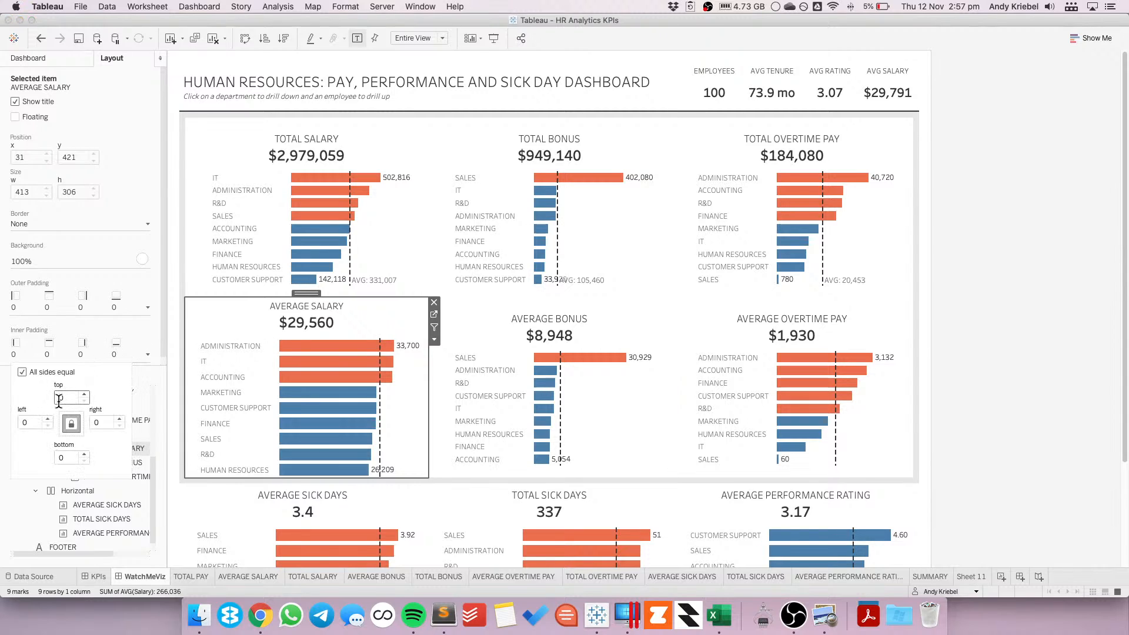
click(996, 497)
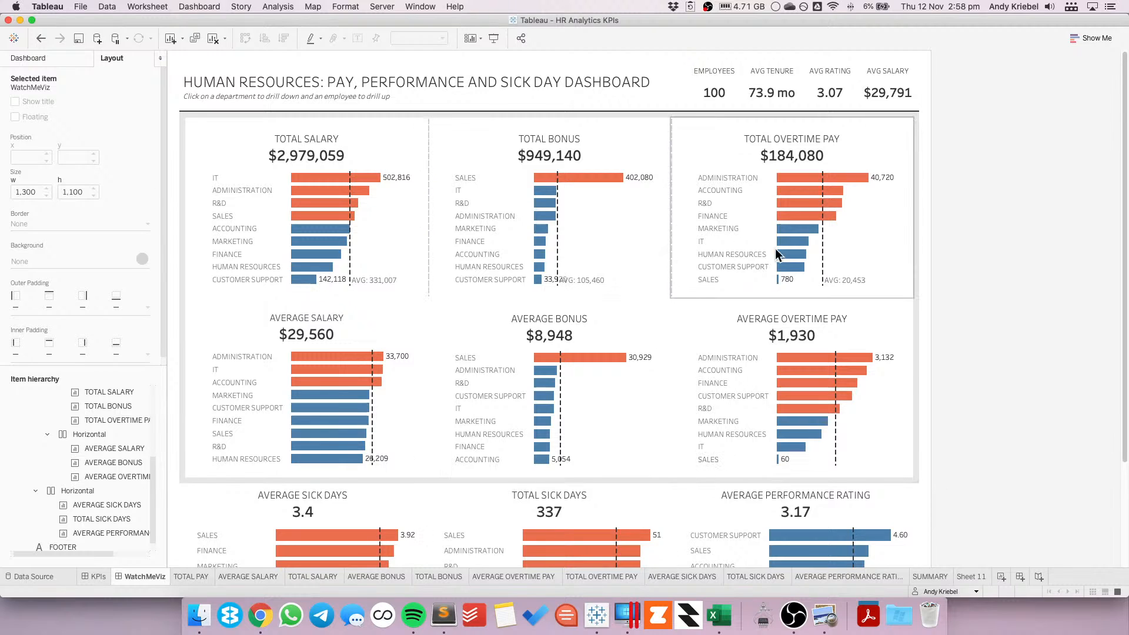
- Set the Average Performance Rating chart's outer padding to 0 and its inner padding to 20 on all sides
scroll(1085, 311, down, 2)
scroll(1085, 311, down, 3)
click(823, 378)
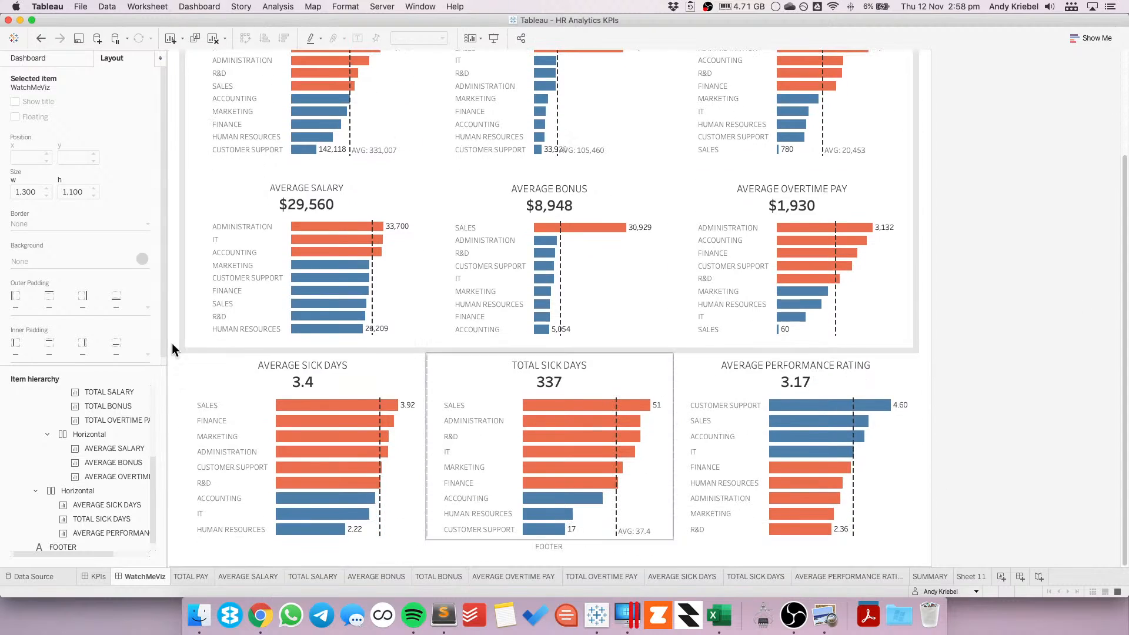
click(73, 308)
click(84, 353)
click(84, 353)
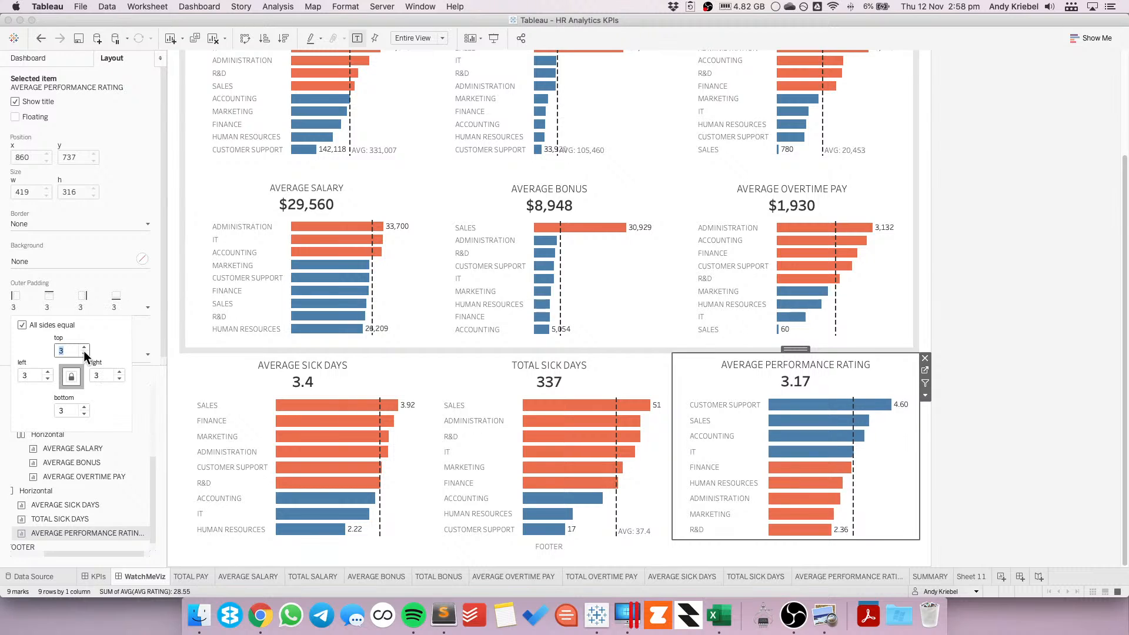
click(84, 353)
click(84, 353)
click(59, 278)
click(62, 357)
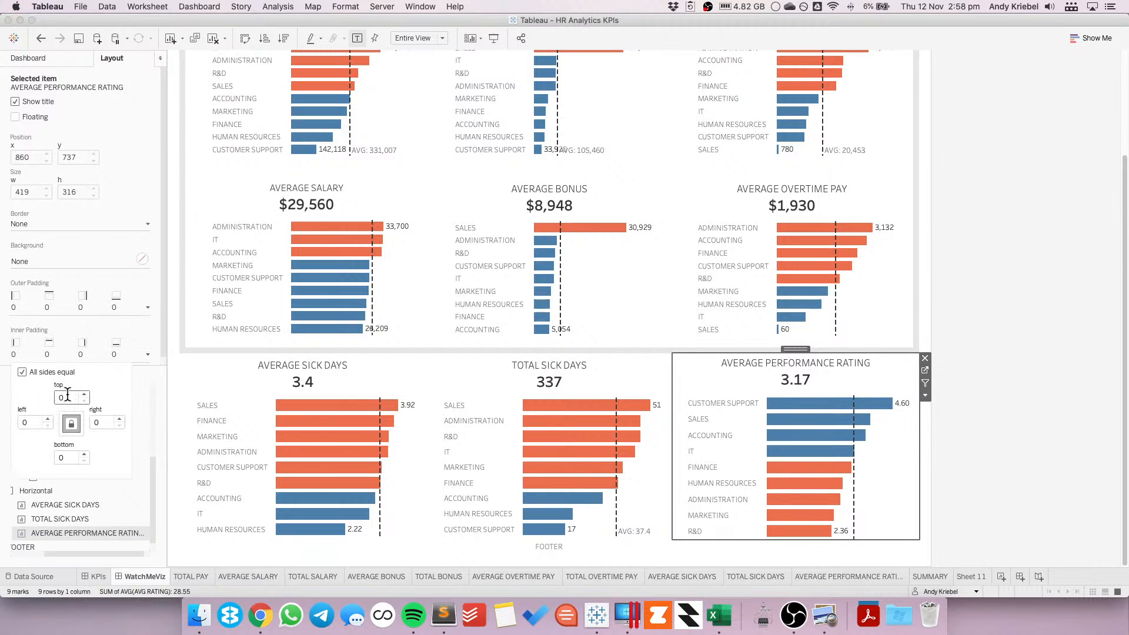
- Set the Total Sick Days chart's inner padding to 20 and its outer padding to 0 on all sides
click(461, 398)
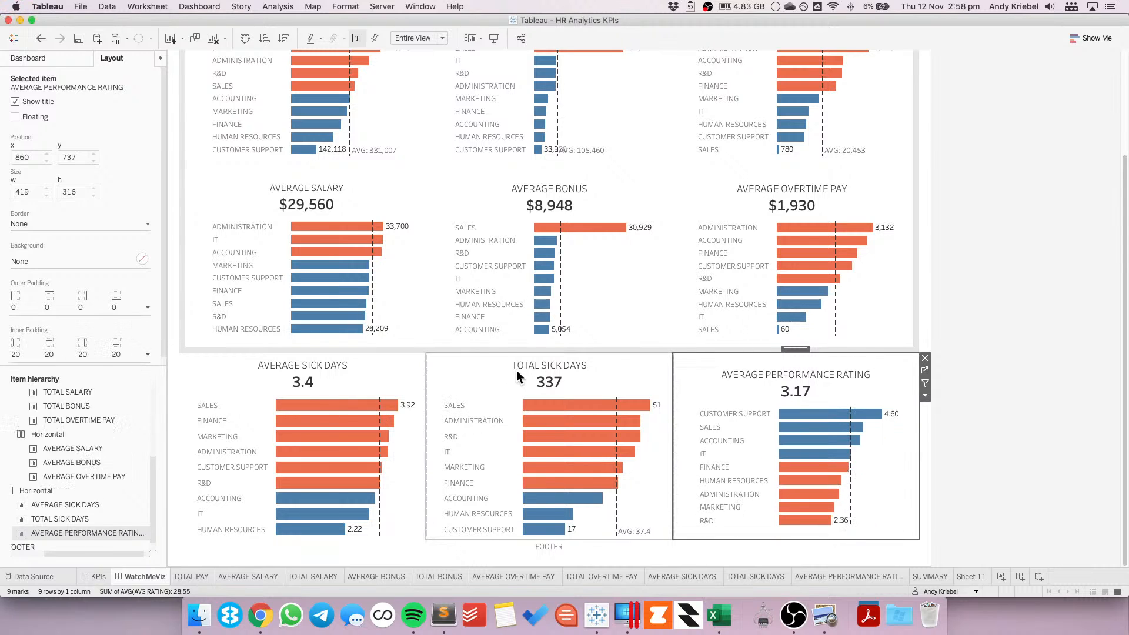
click(52, 356)
text(20)
key(Return)
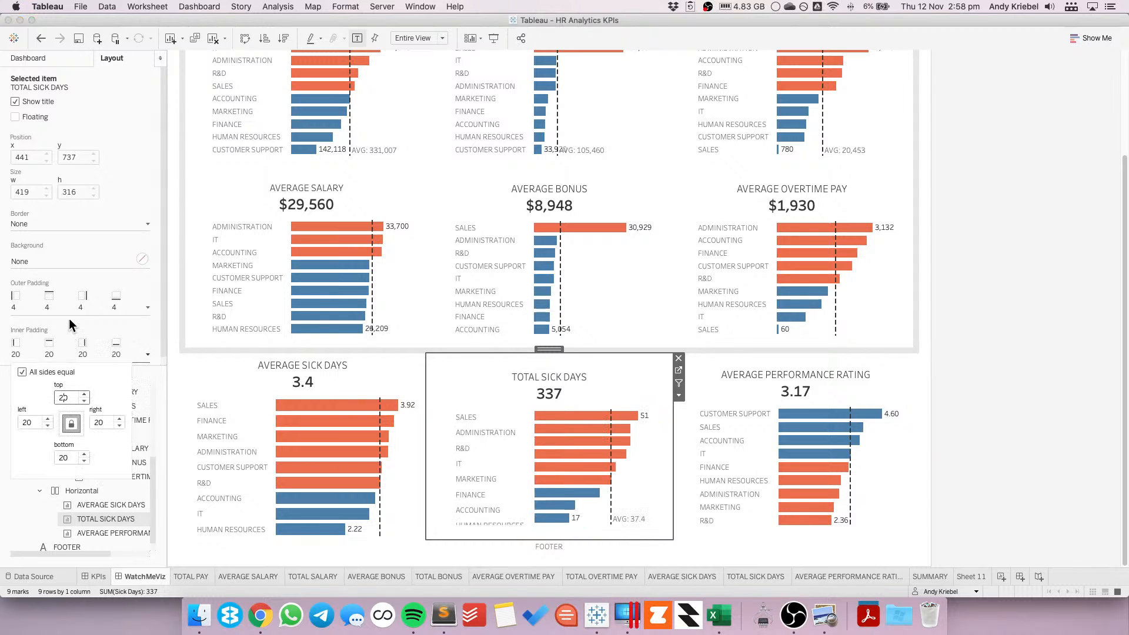
click(68, 311)
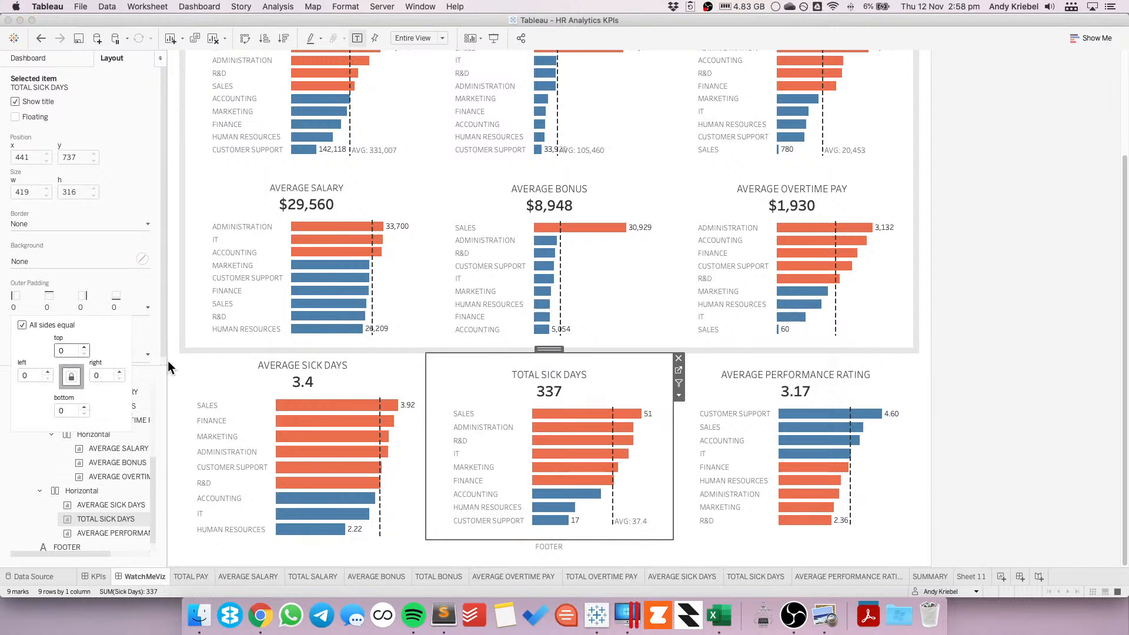
- Set the Average Sick Days chart's inner padding to 20 and its outer padding to 0 on all sides
click(271, 375)
key(BackSpace)
text(4)
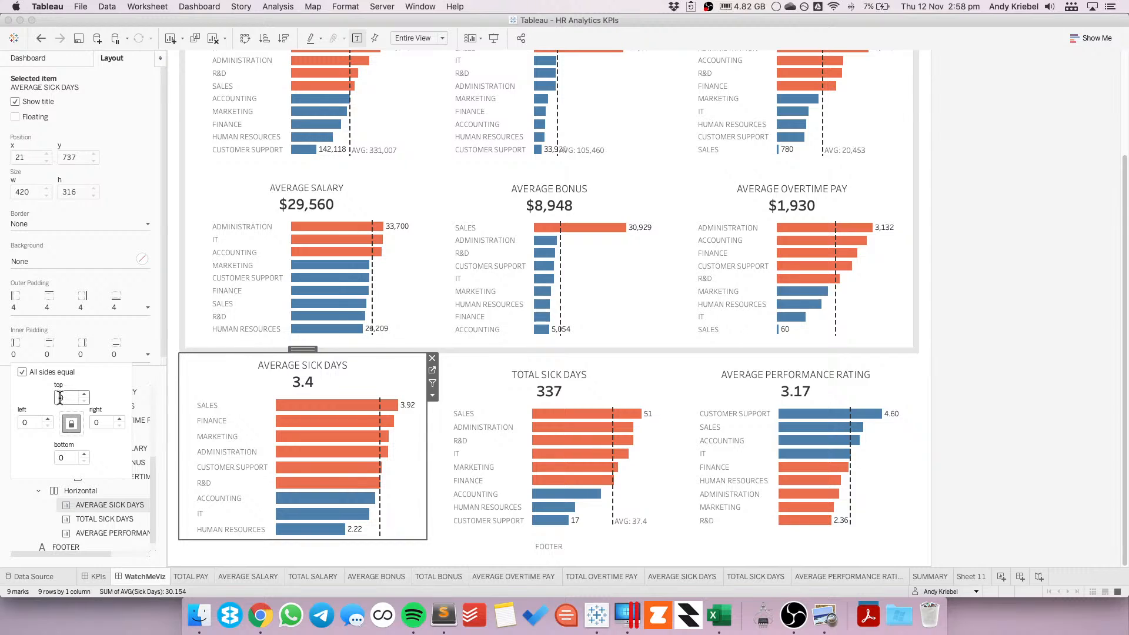
key(Return)
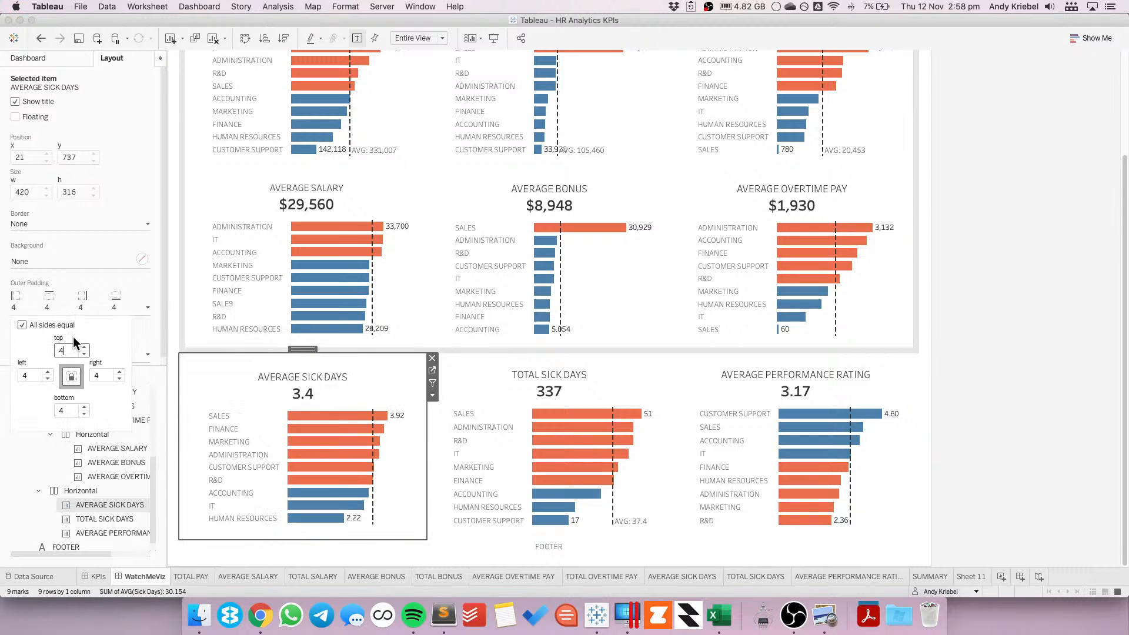
key(BackSpace)
text(0)
key(Return)
click(1030, 400)
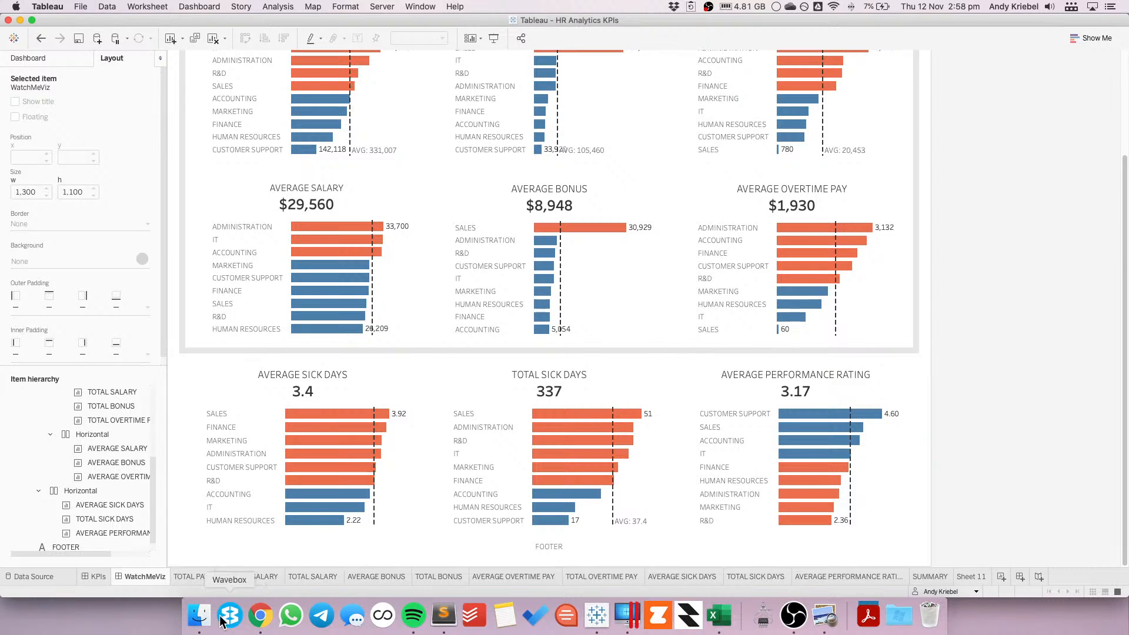
- Compare the WatchMeViz dashboard's tile spacing with the original KPIs dashboard
click(96, 577)
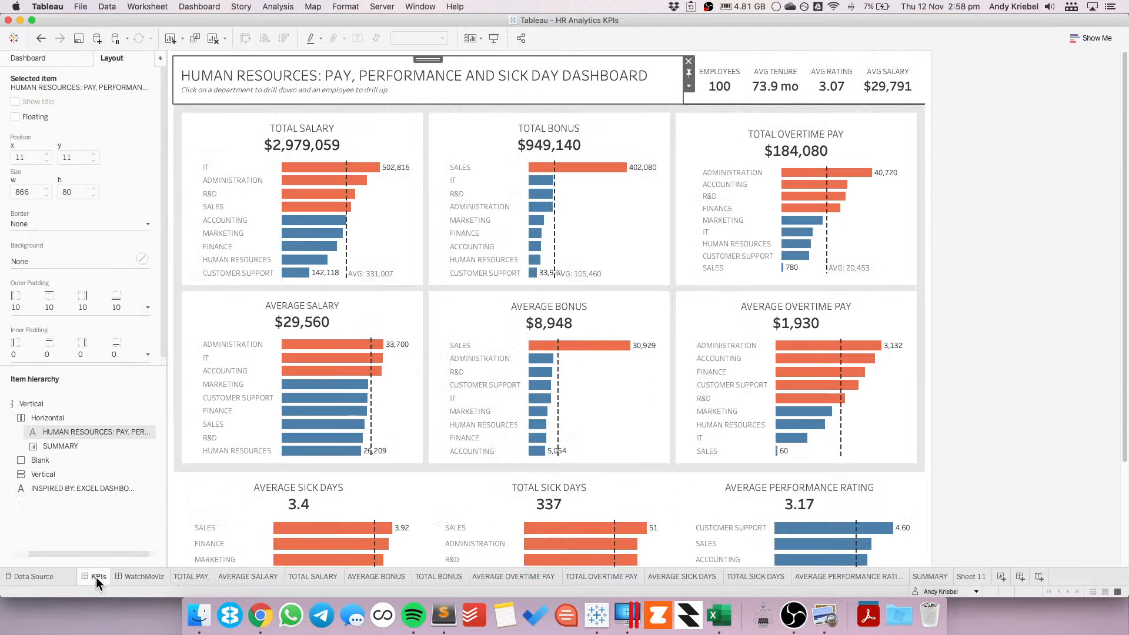
click(131, 577)
scroll(1077, 319, up, 3)
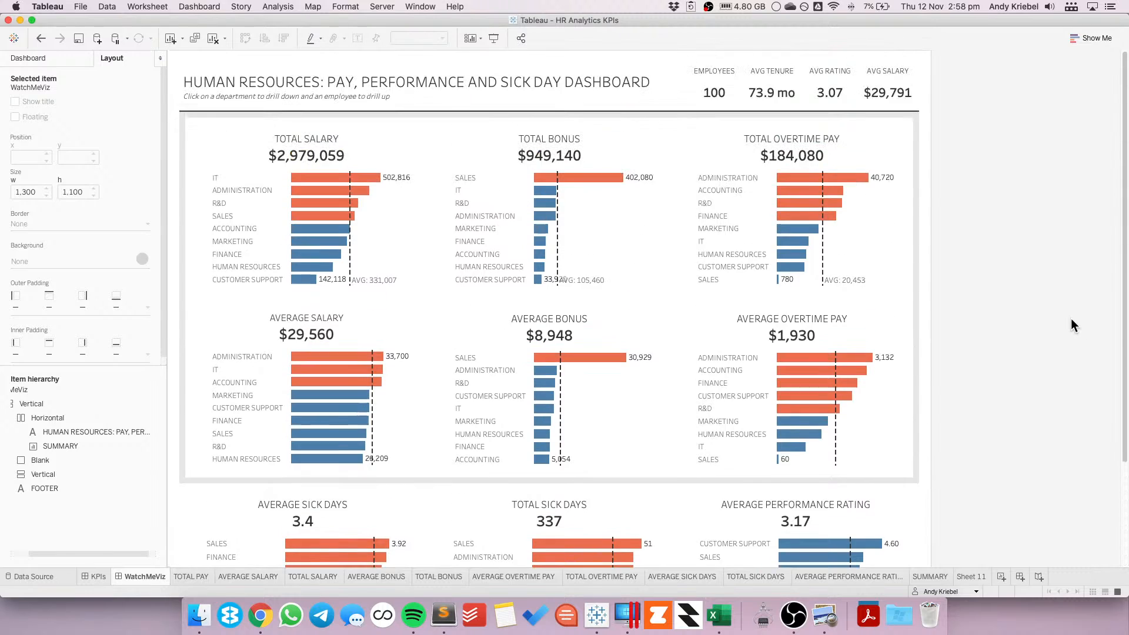
- Check the padding settings of the horizontal container that holds the three average pay charts
click(792, 307)
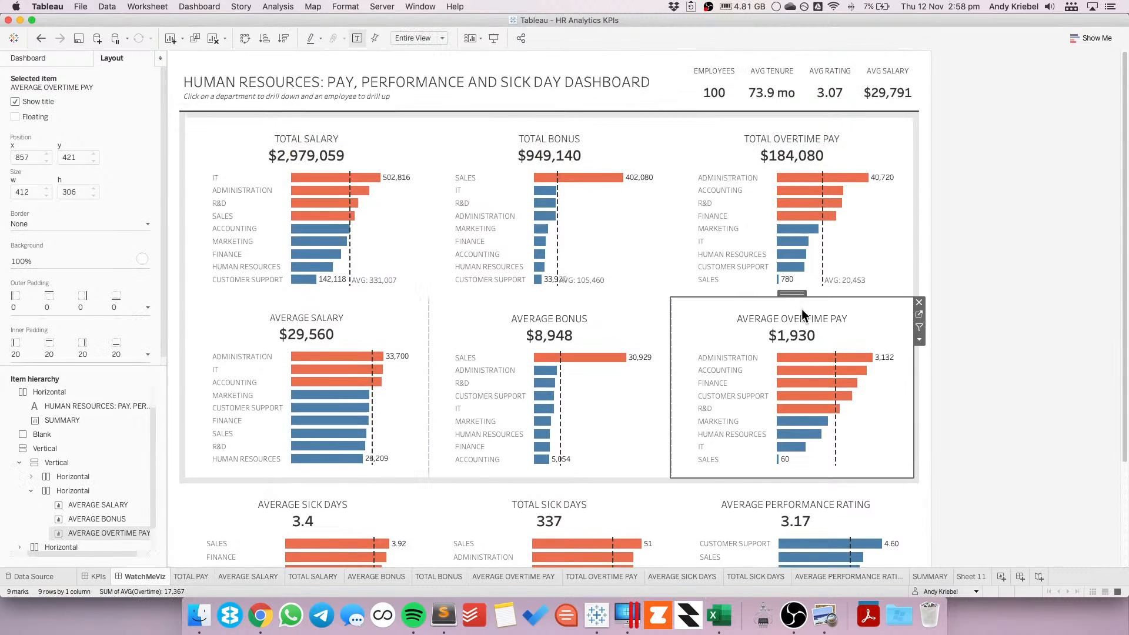
double_click(792, 293)
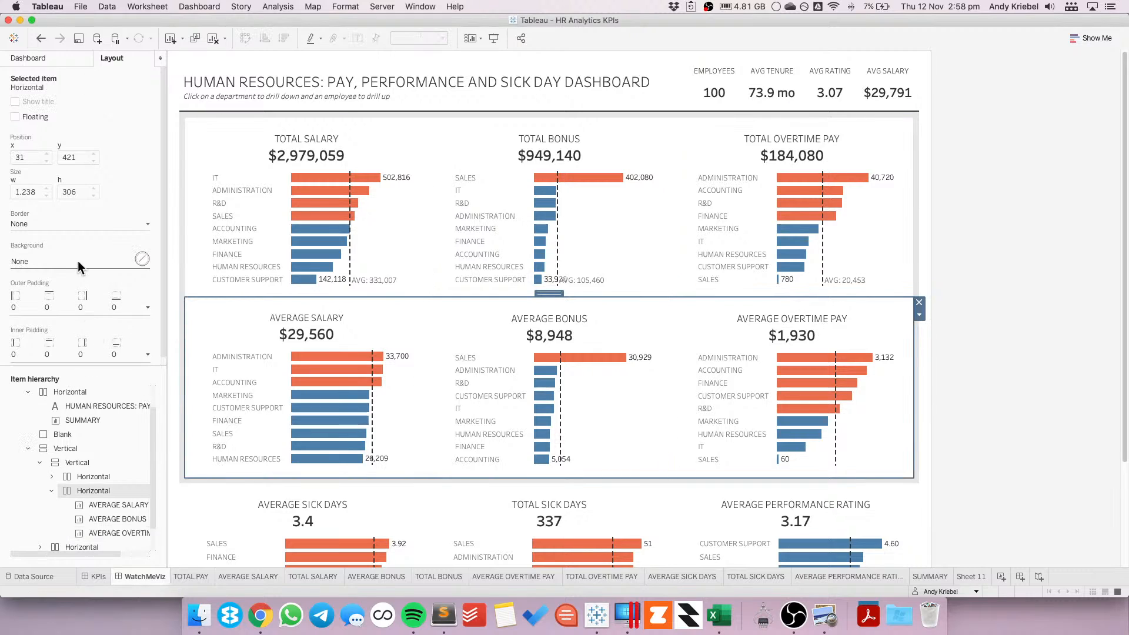
scroll(93, 307, down, 1)
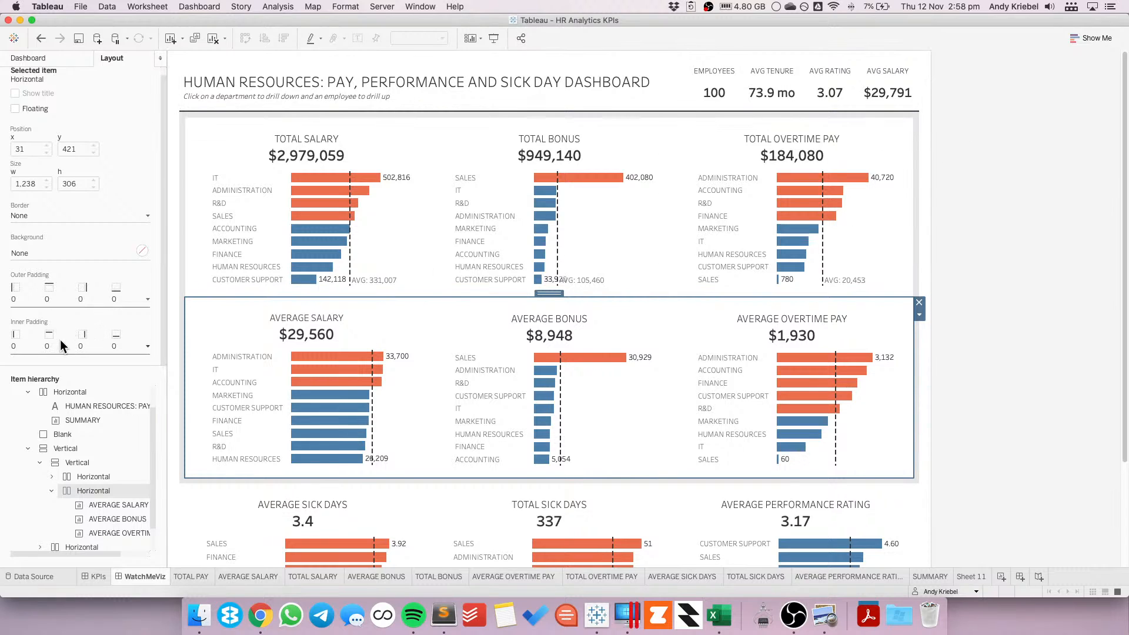
- Set the Average Salary chart's outer padding to 5 on the top and right sides only
click(308, 306)
click(50, 302)
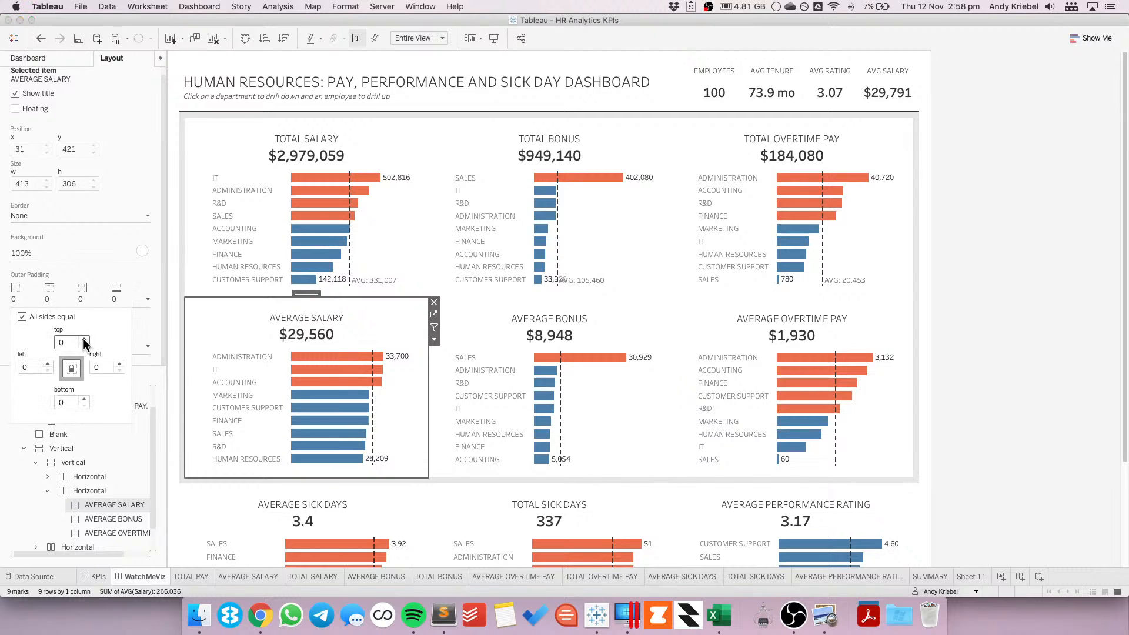
click(22, 318)
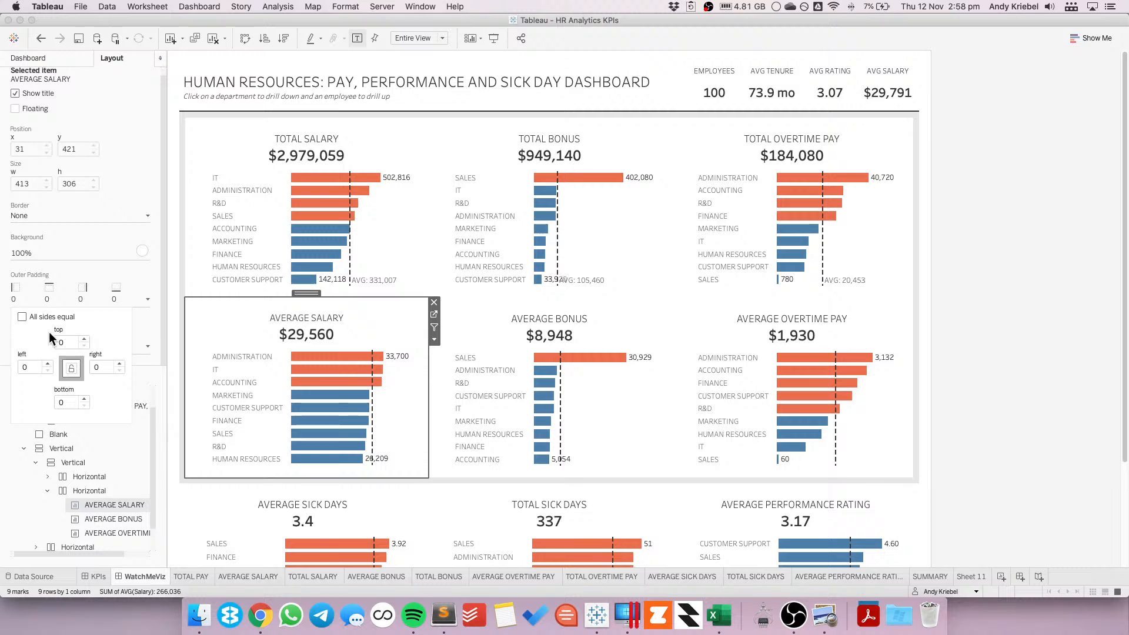
click(84, 340)
click(84, 339)
click(84, 339)
click(84, 339)
click(83, 337)
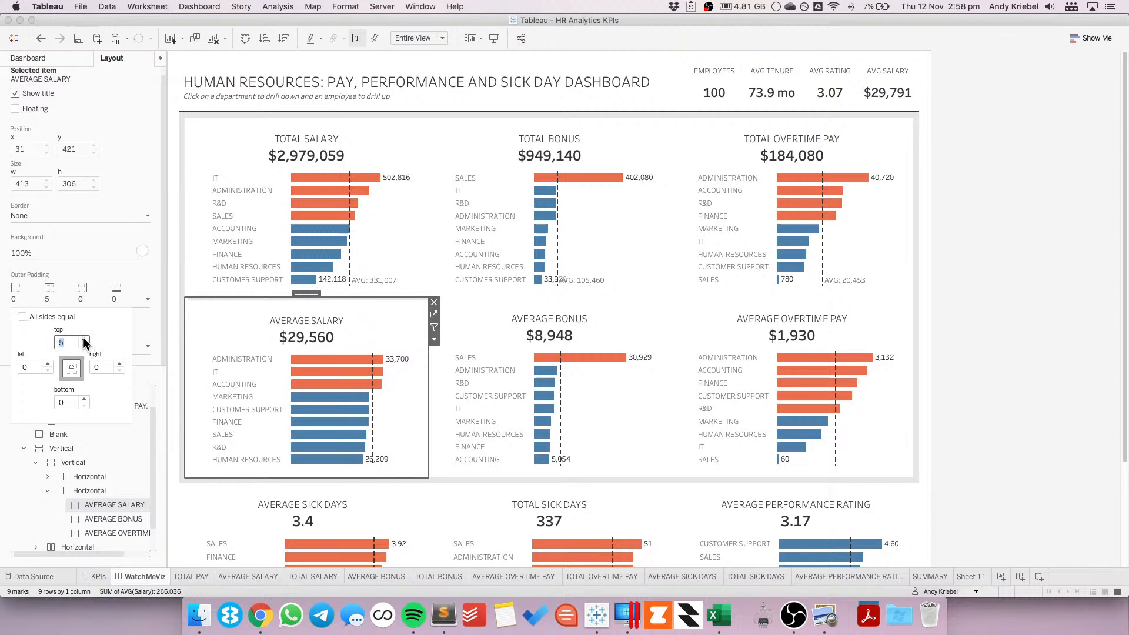
click(121, 364)
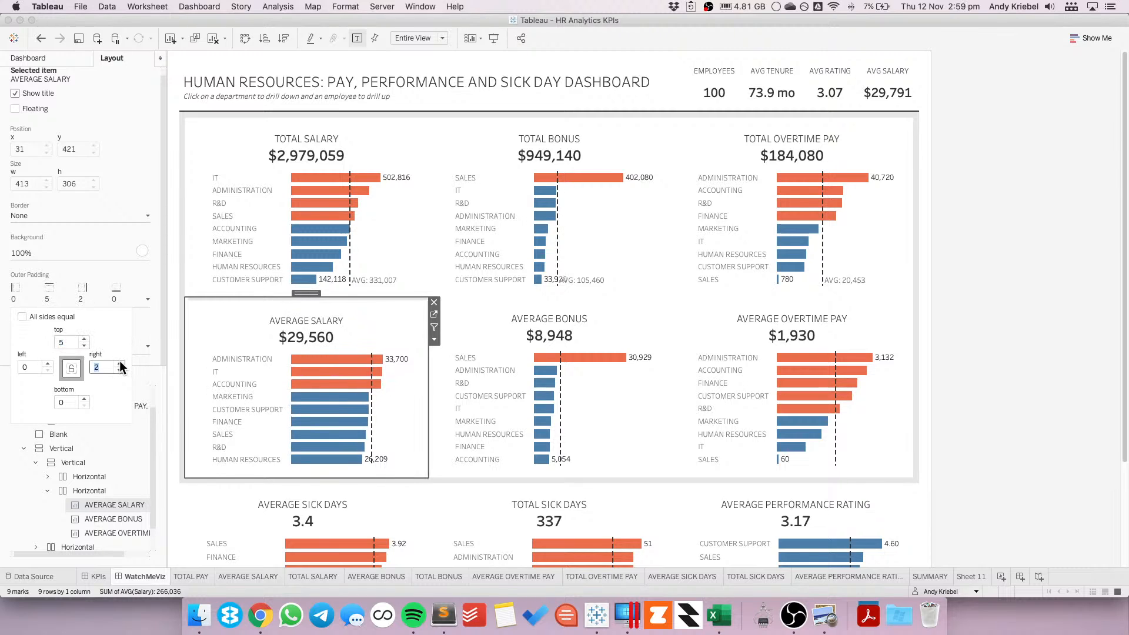
click(121, 364)
click(121, 364)
click(120, 364)
click(121, 364)
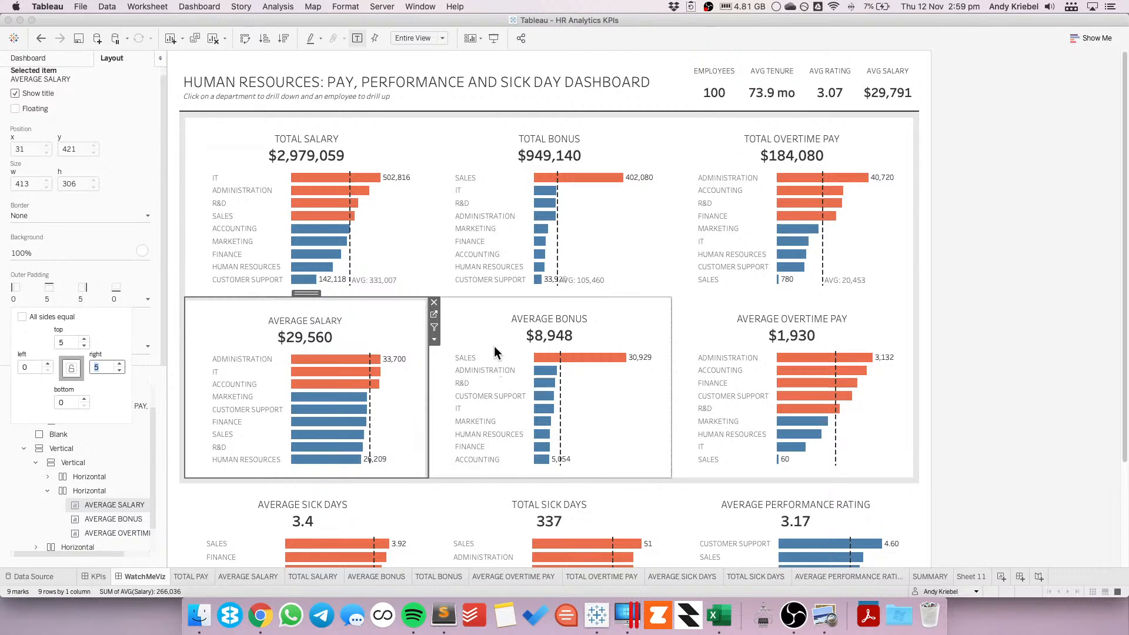
- Set the Average Bonus chart's outer padding to 5 on the top, left and right, keeping the bottom at 0
click(512, 319)
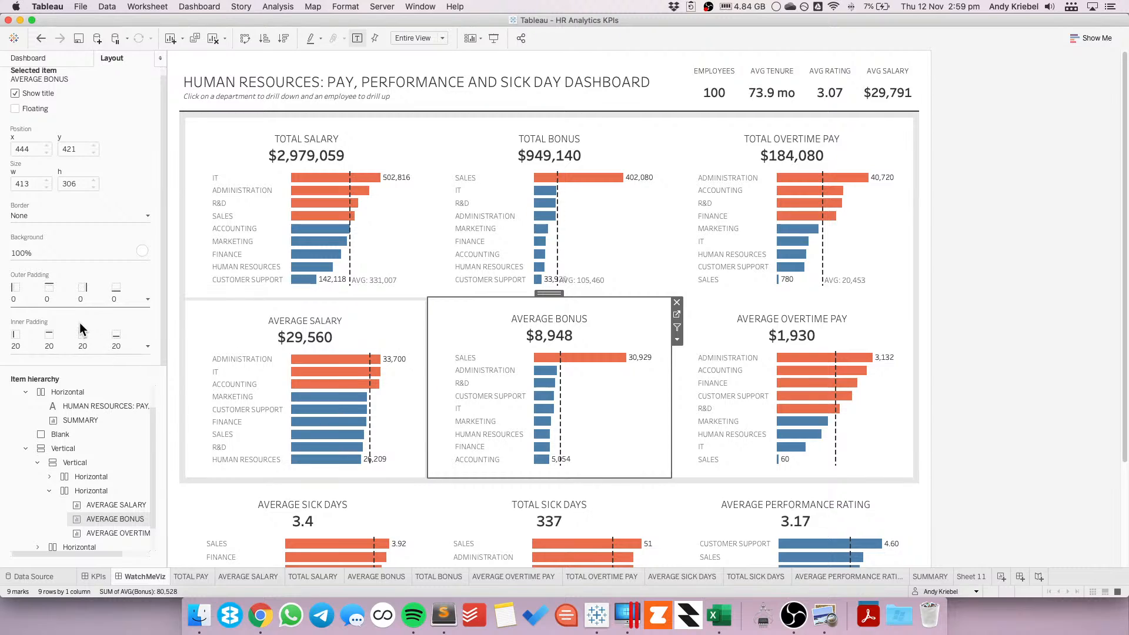
click(75, 298)
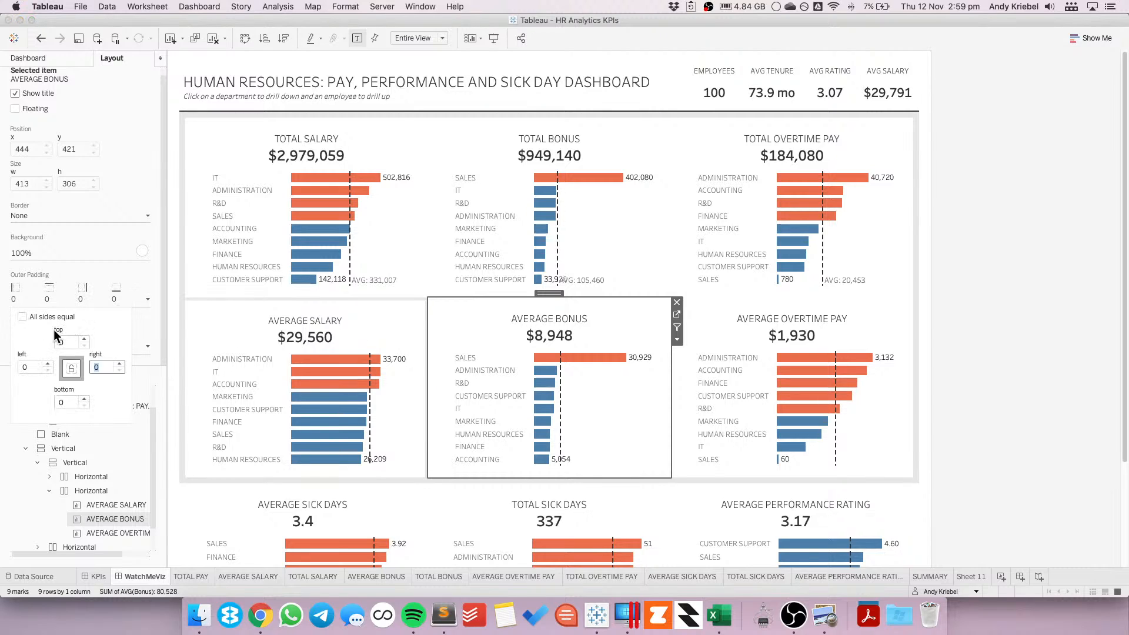
click(84, 340)
click(84, 340)
click(84, 340)
click(84, 339)
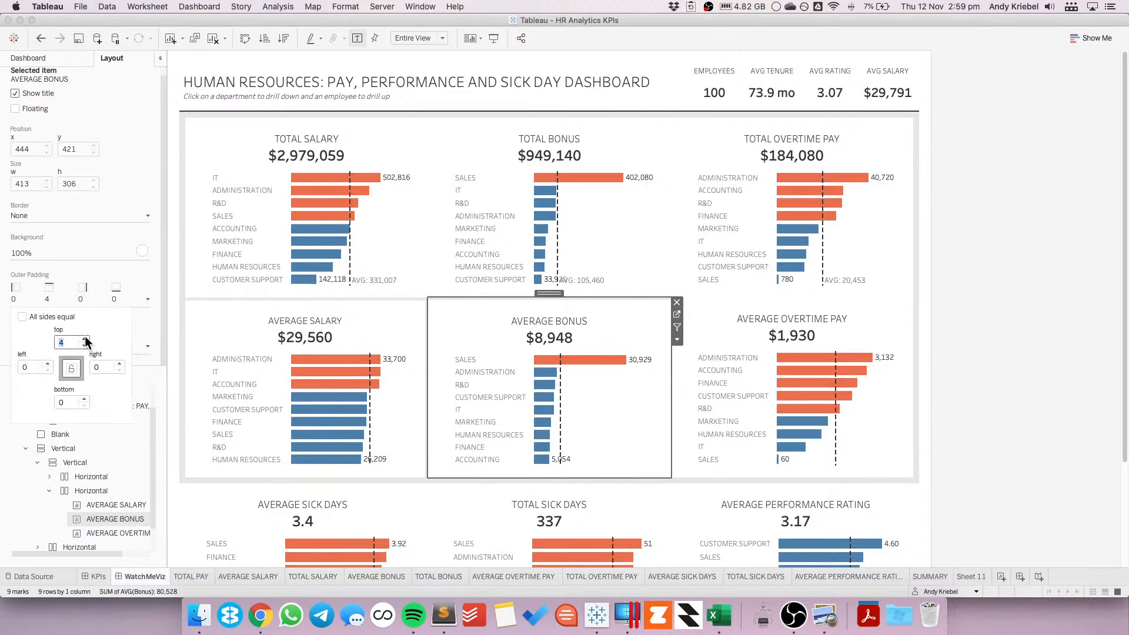
click(84, 339)
click(49, 365)
click(48, 364)
click(48, 365)
click(48, 365)
click(48, 364)
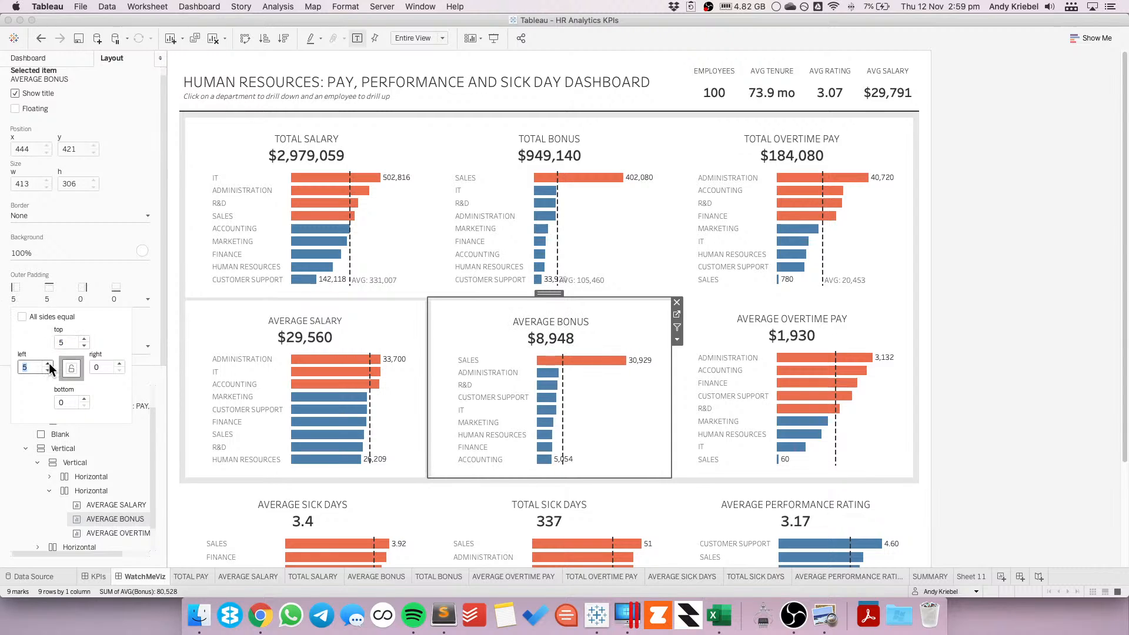
click(107, 366)
click(65, 366)
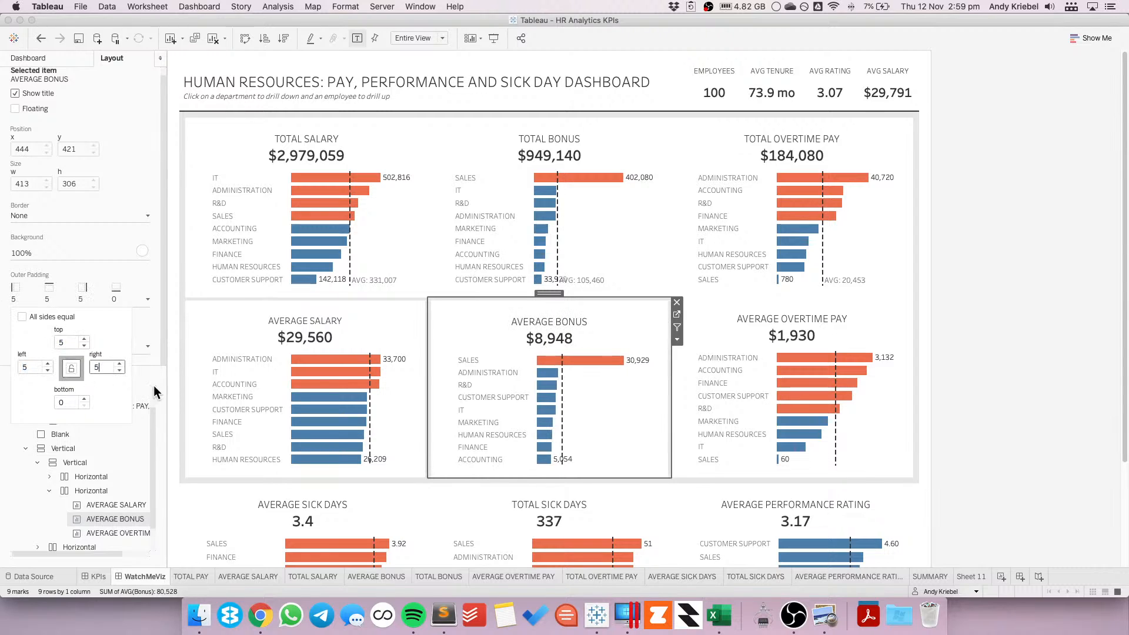
click(969, 379)
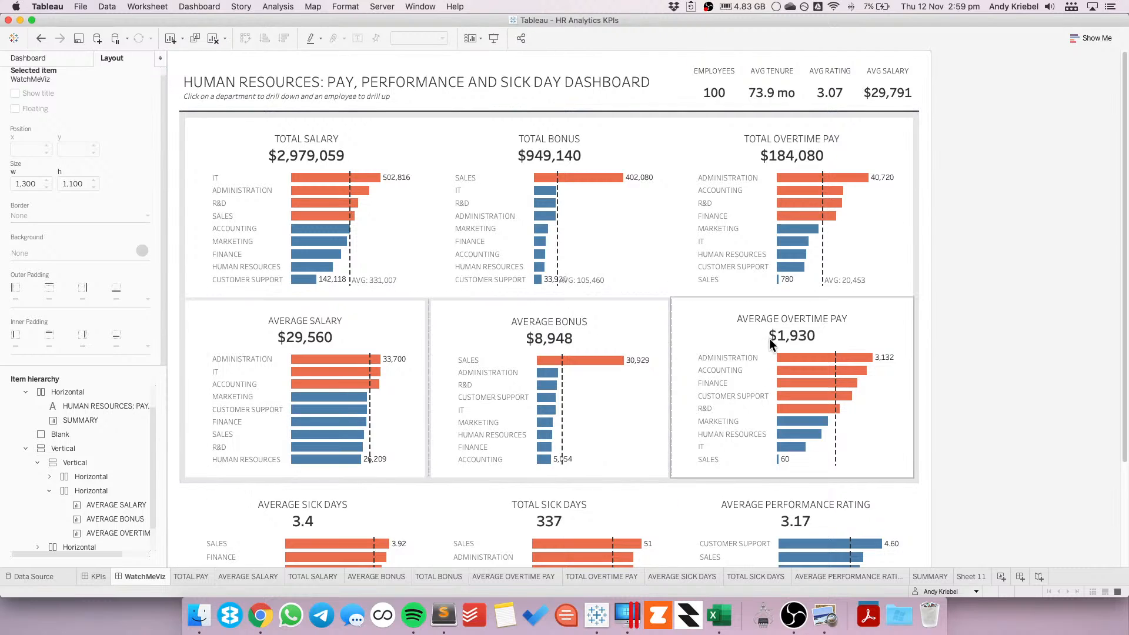
- Set the Average Overtime Pay chart's outer padding to 5 on the top and left sides only
click(118, 533)
click(59, 298)
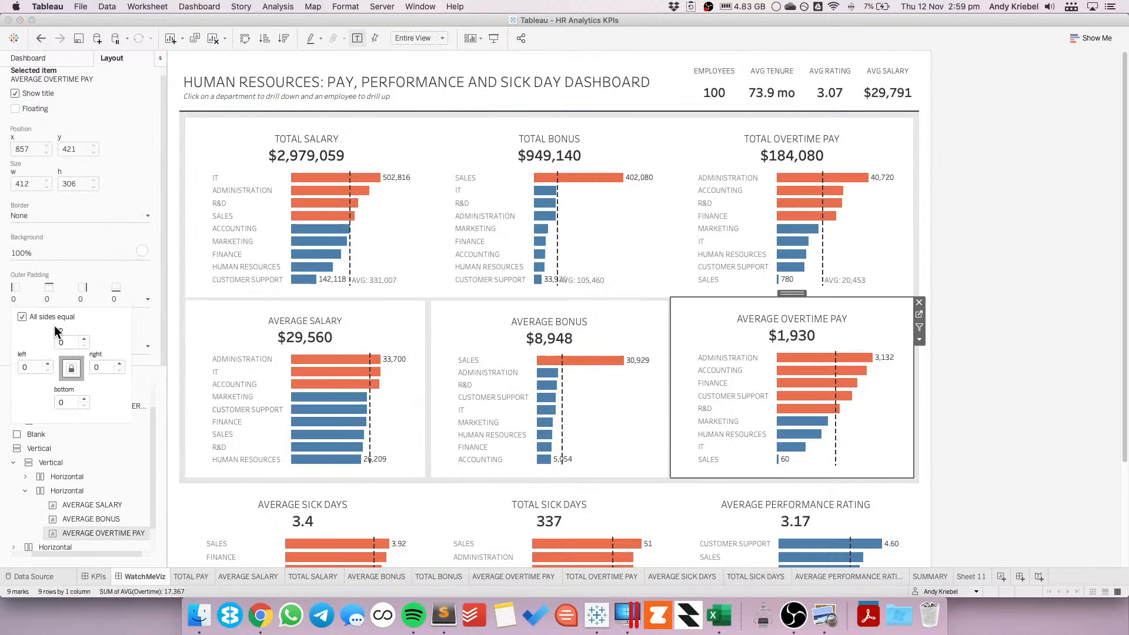
click(22, 316)
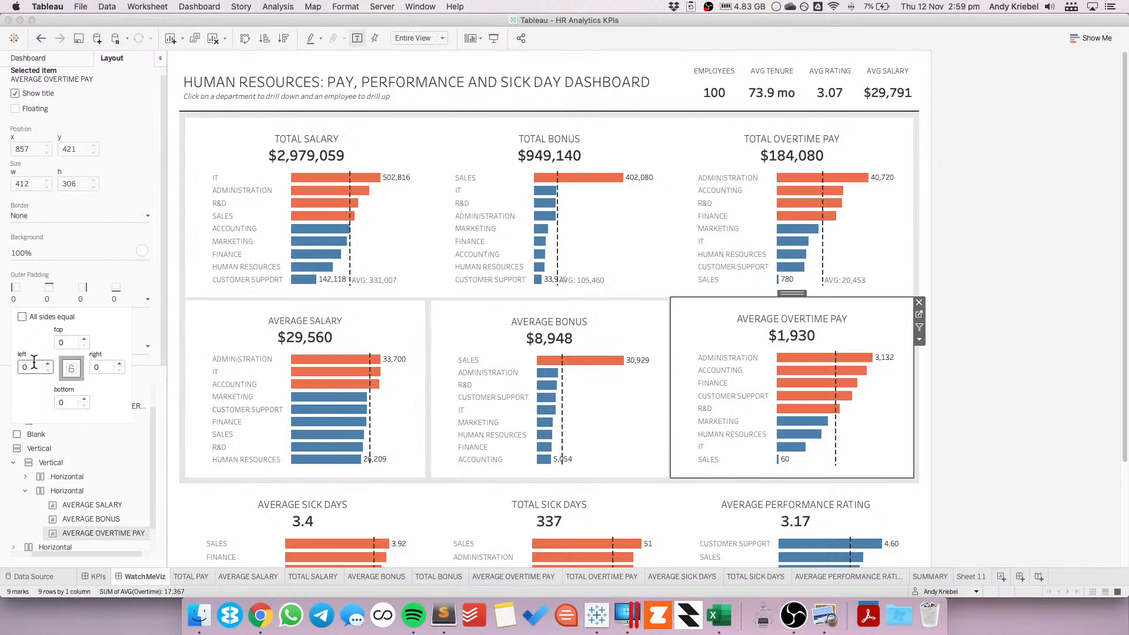
click(58, 343)
text(5)
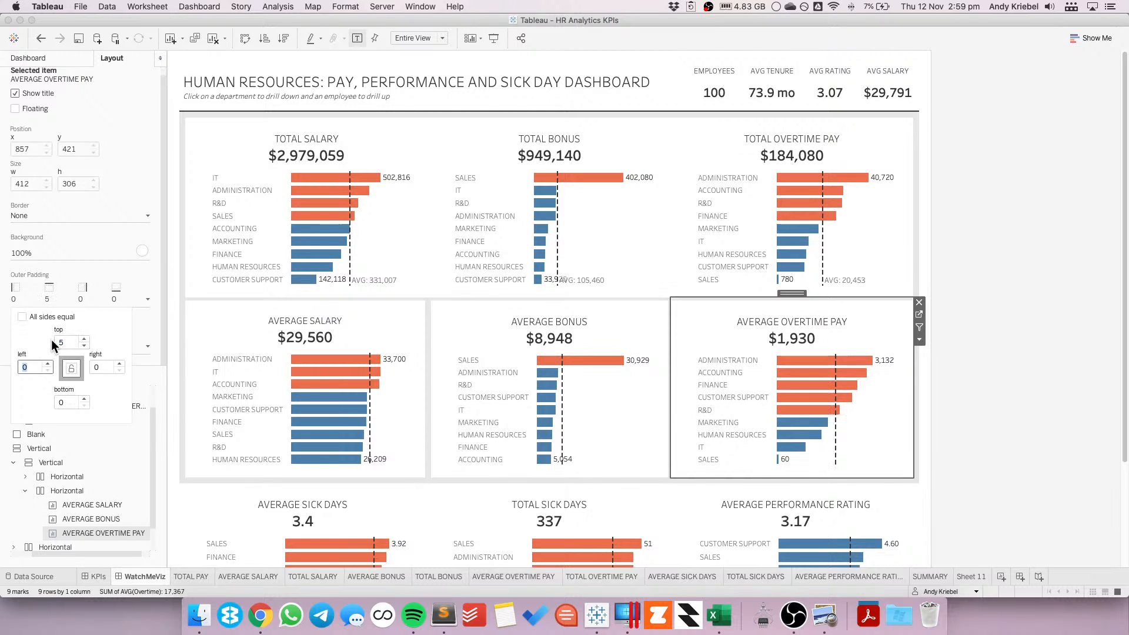
key(Tab)
text(5)
click(1036, 337)
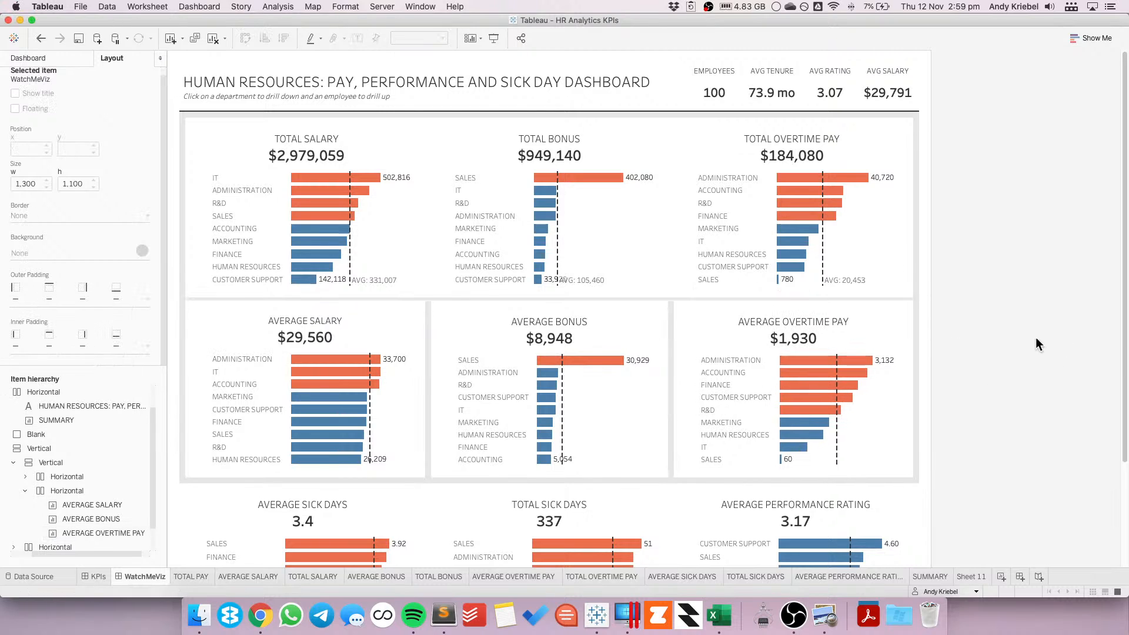
- Set the Total Overtime Pay chart's outer padding to 5 on the left and bottom sides only
click(781, 133)
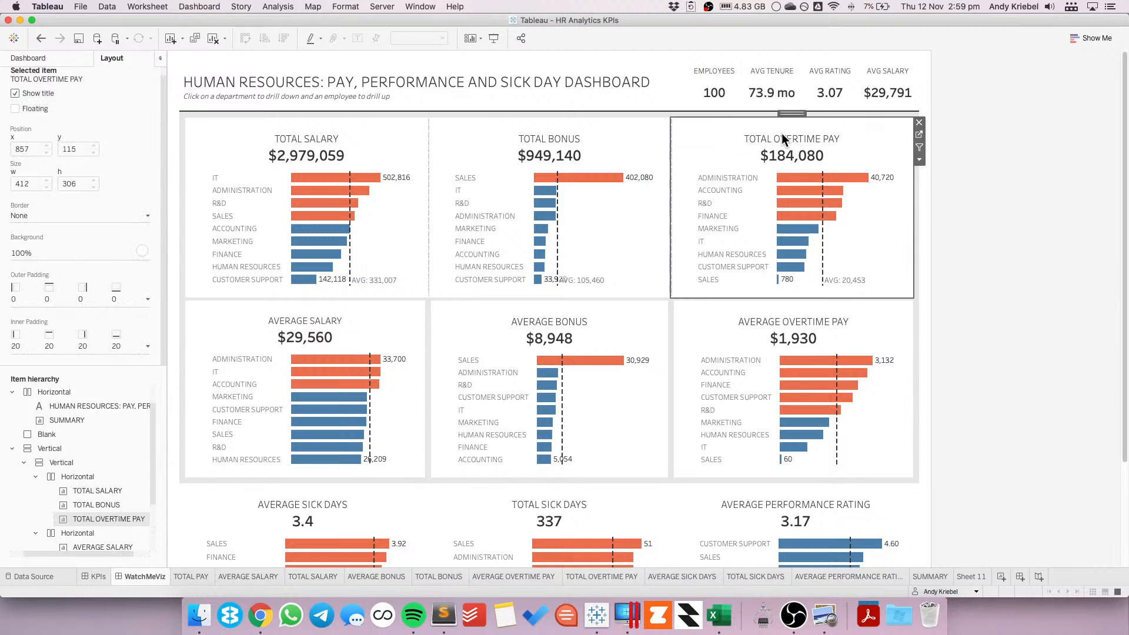
click(55, 292)
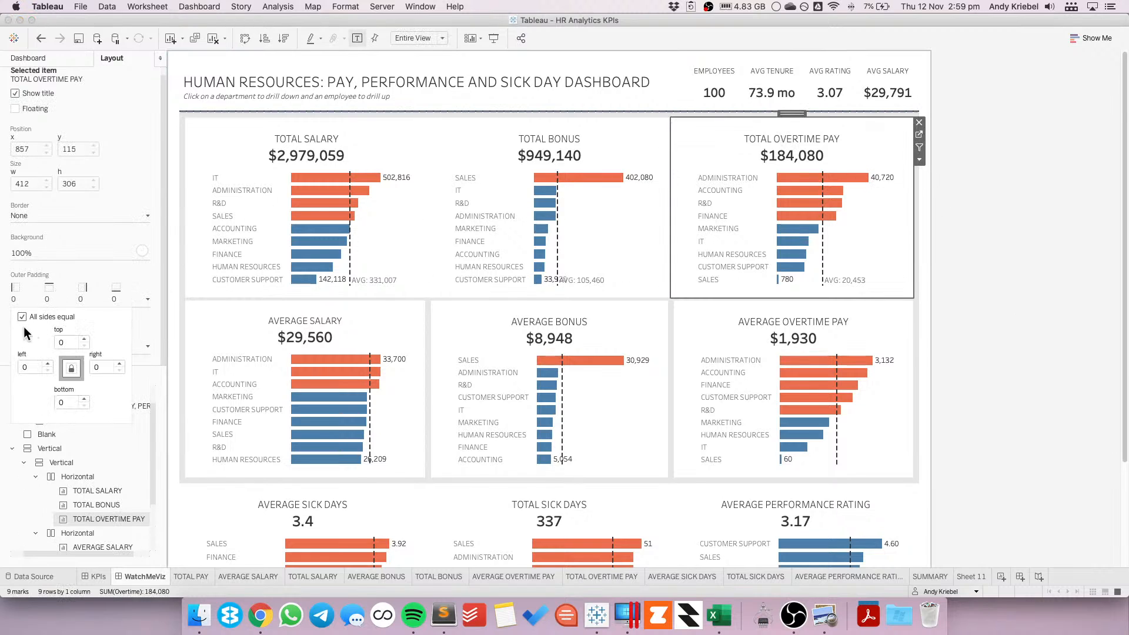
click(29, 367)
text(5)
- Set the Total Bonus chart's outer padding to 5 on the left, right and bottom, and 0 on the top
click(522, 120)
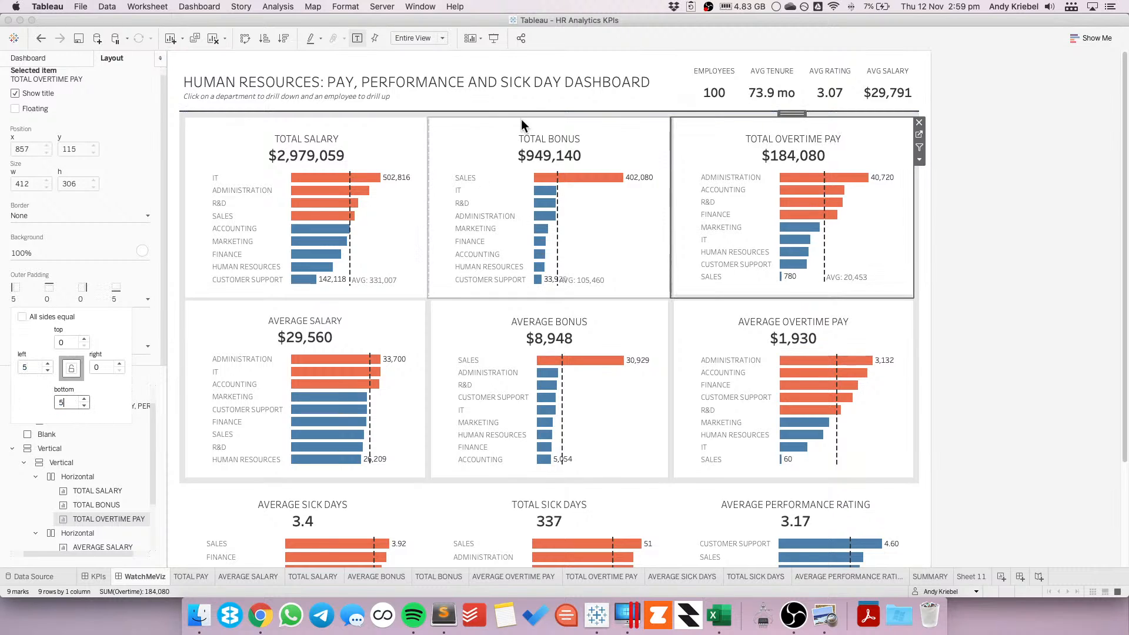
click(55, 299)
click(27, 367)
text(5)
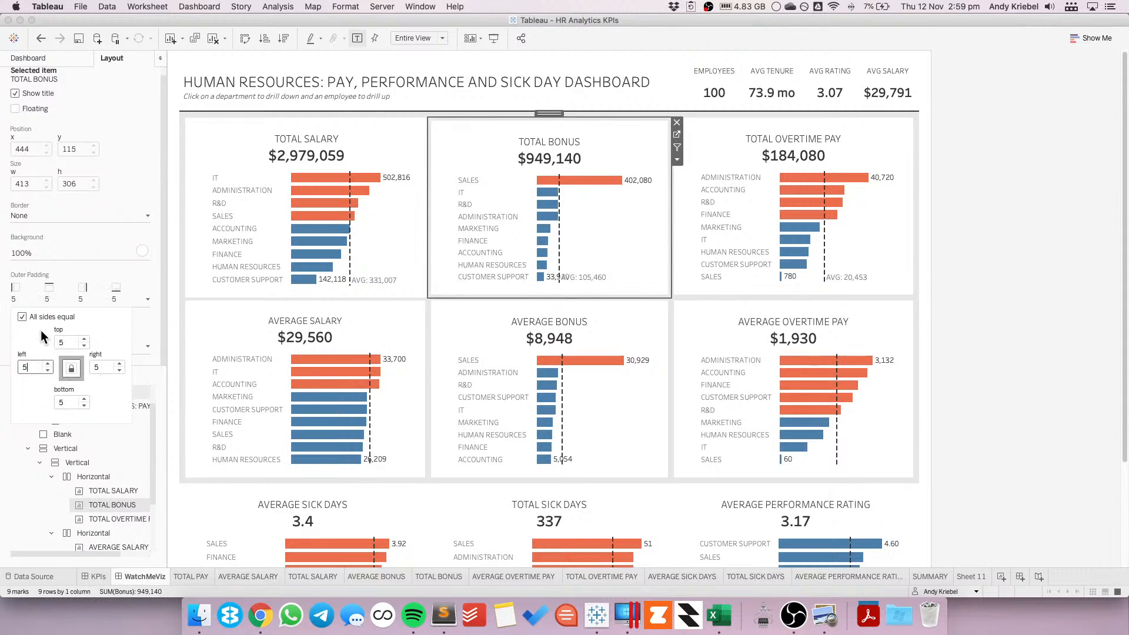
click(23, 317)
click(84, 346)
click(84, 346)
click(84, 346)
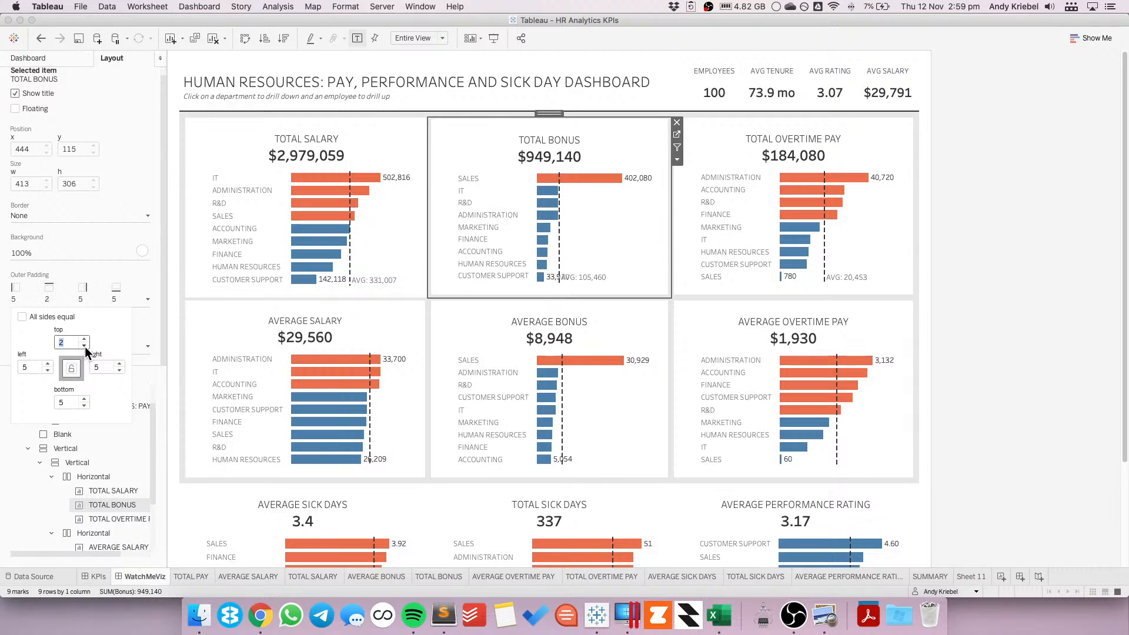
click(84, 346)
click(84, 345)
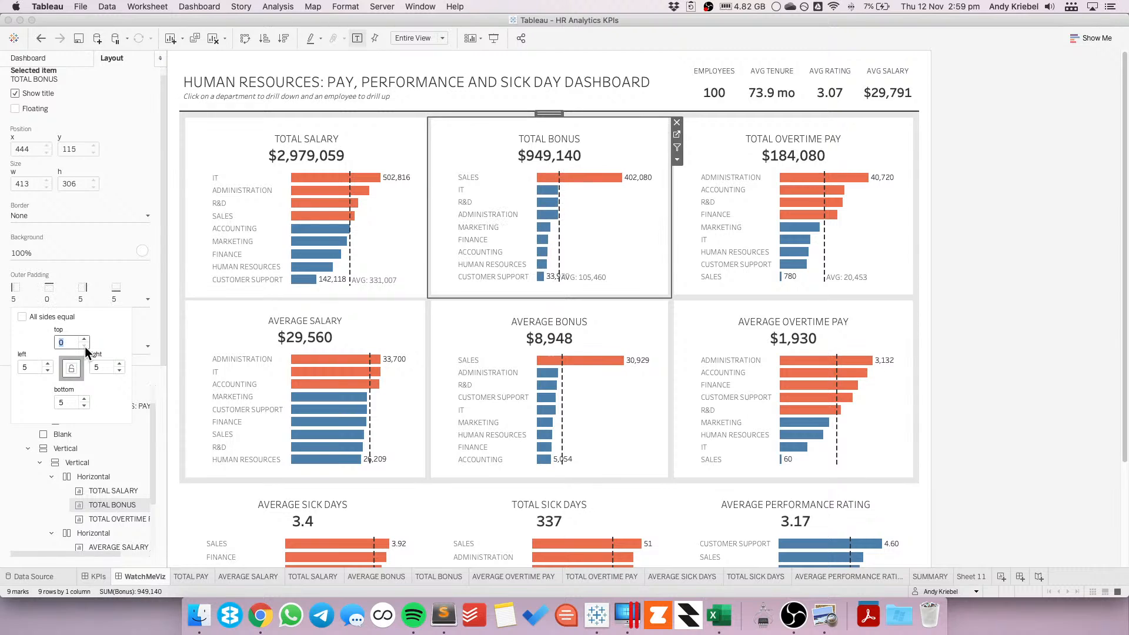
- Set the Total Salary chart's outer padding to 5 on the right and bottom sides only
click(232, 153)
click(38, 301)
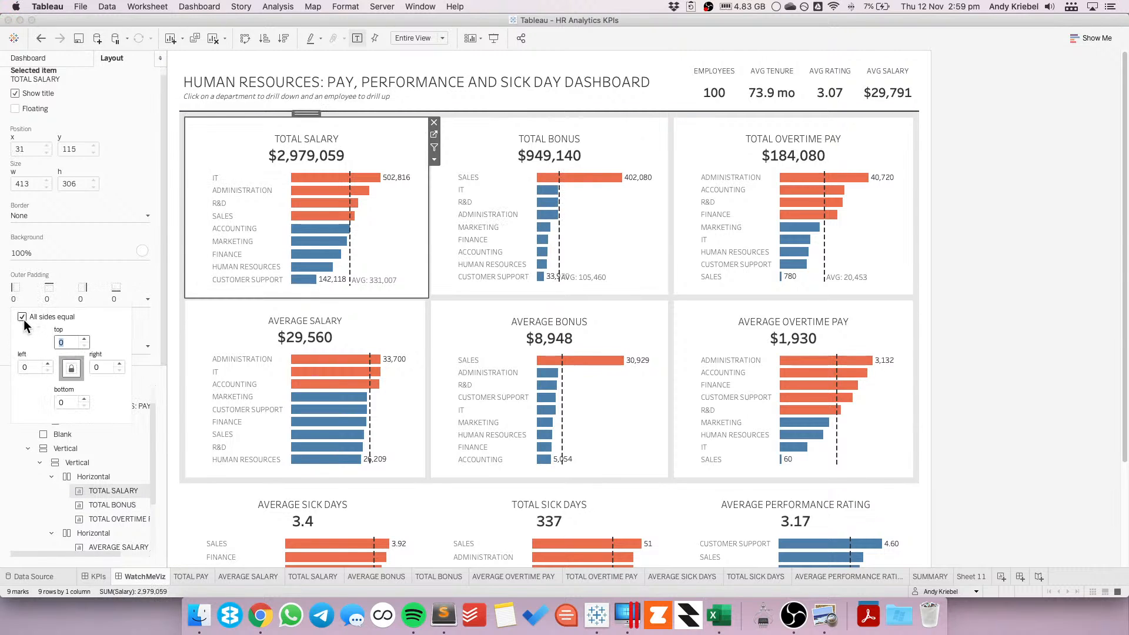
click(103, 367)
text(5)
click(61, 402)
text(5)
key(Return)
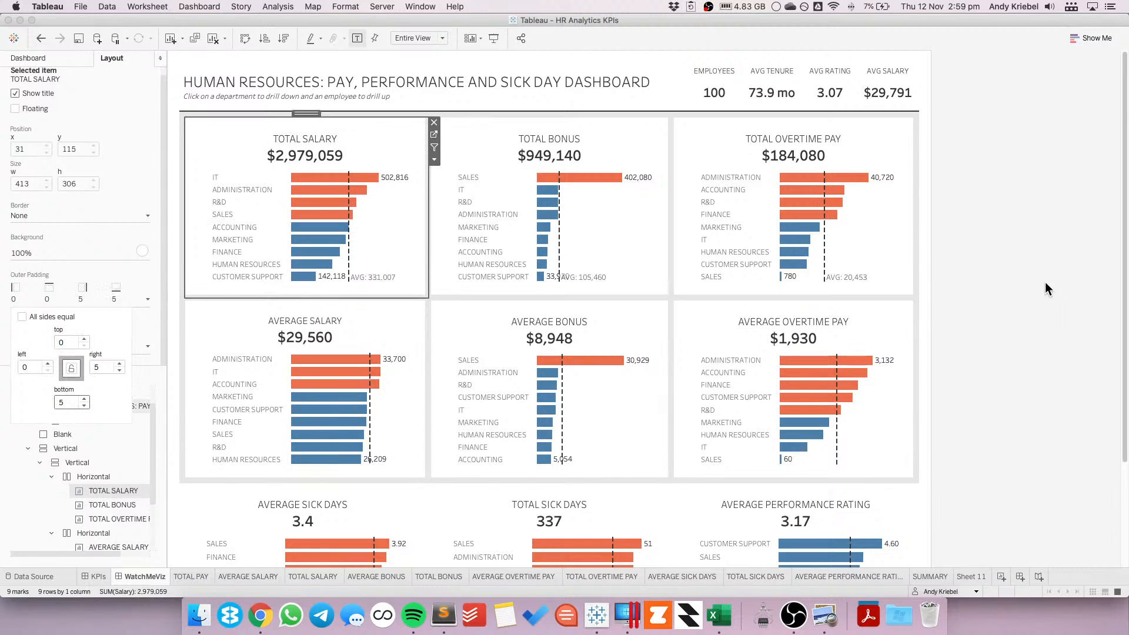
click(1029, 286)
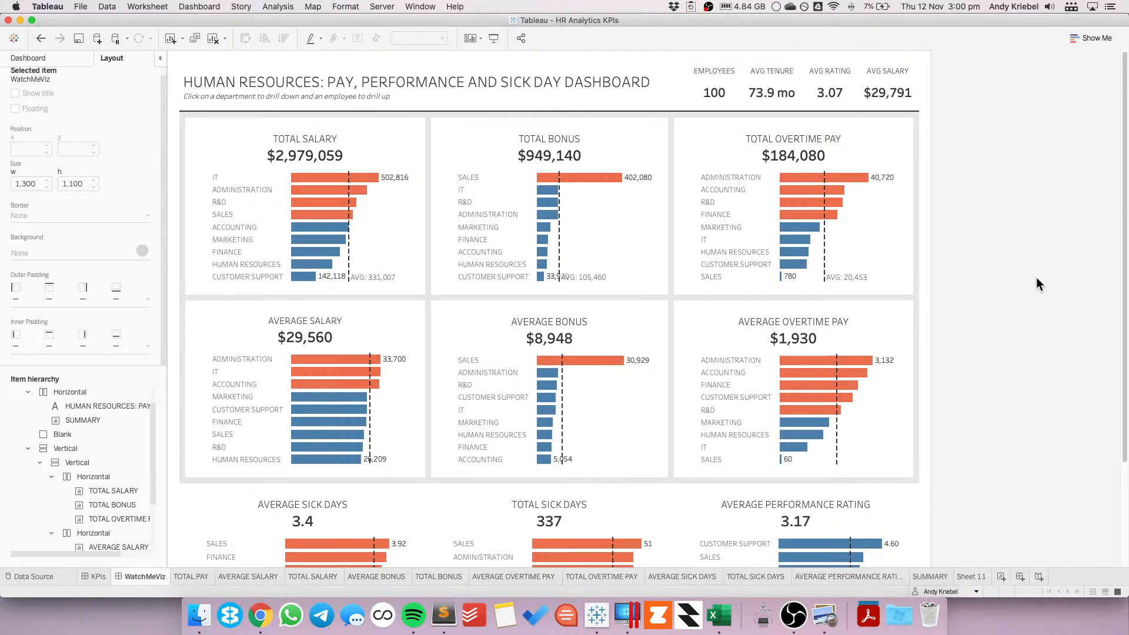
- Review the WatchMeViz dashboard's chart rows and footer against the original KPIs dashboard
scroll(1037, 279, down, 3)
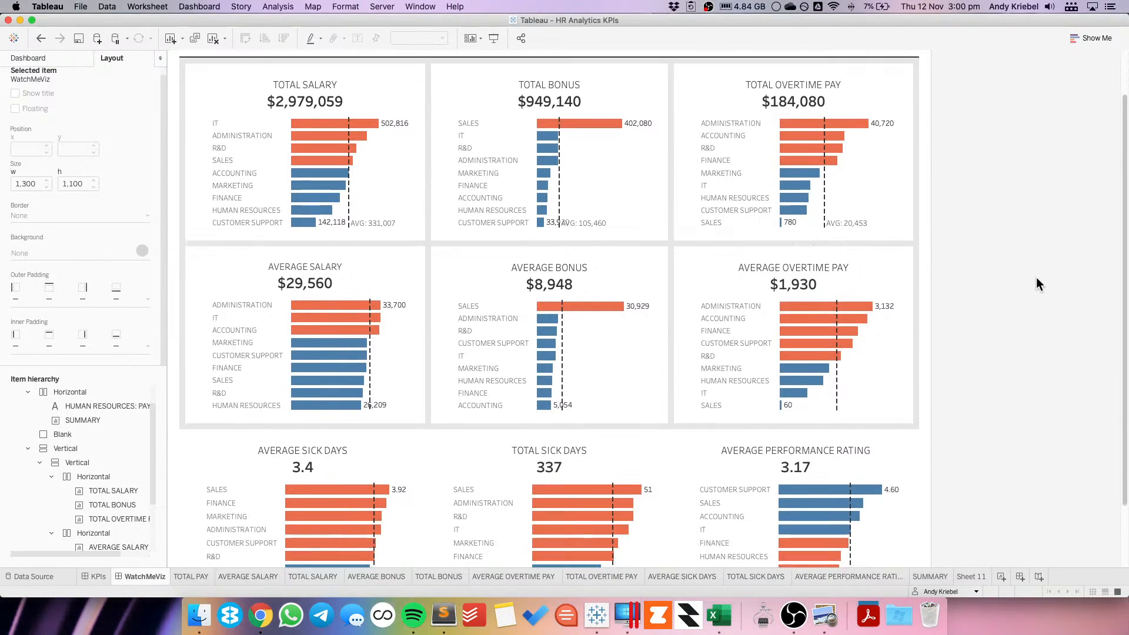
scroll(1036, 284, down, 3)
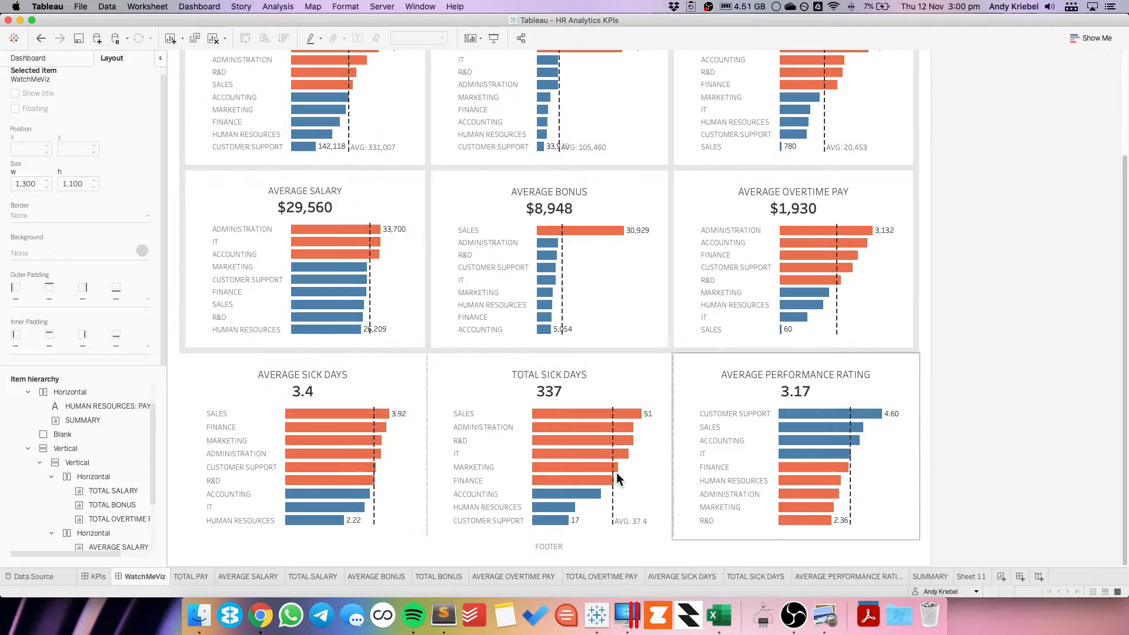
click(97, 578)
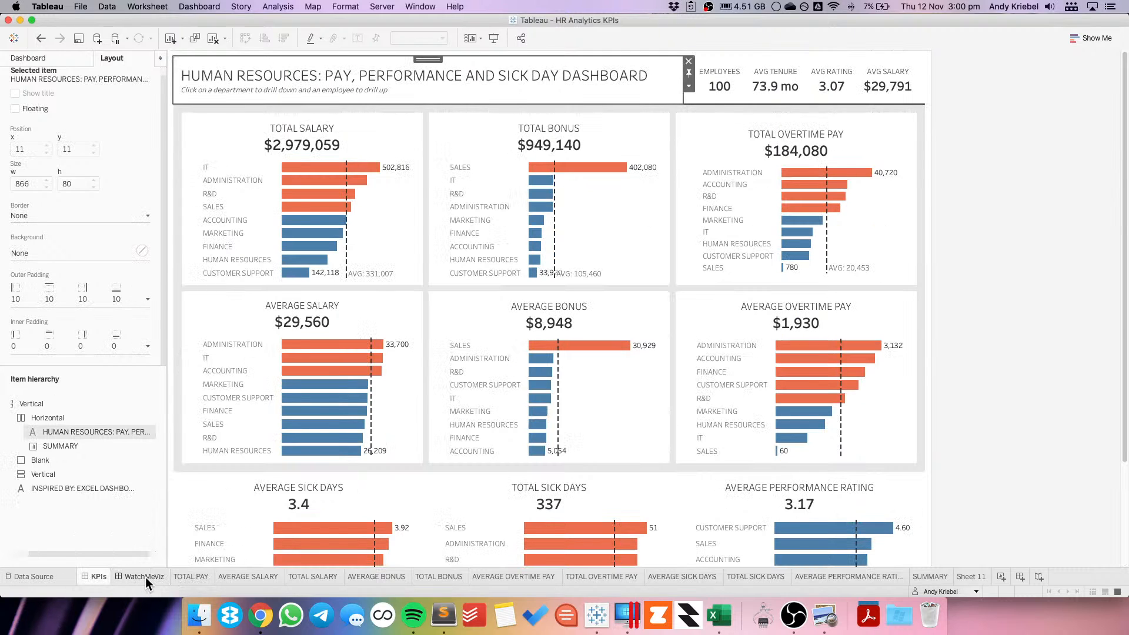
click(144, 577)
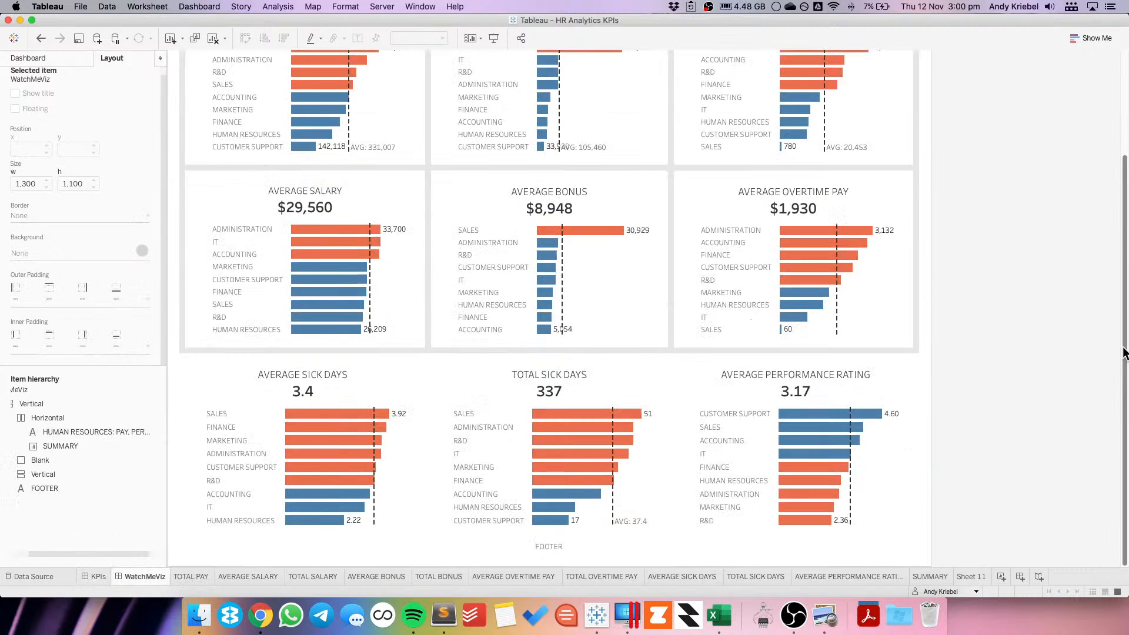
scroll(1054, 302, up, 5)
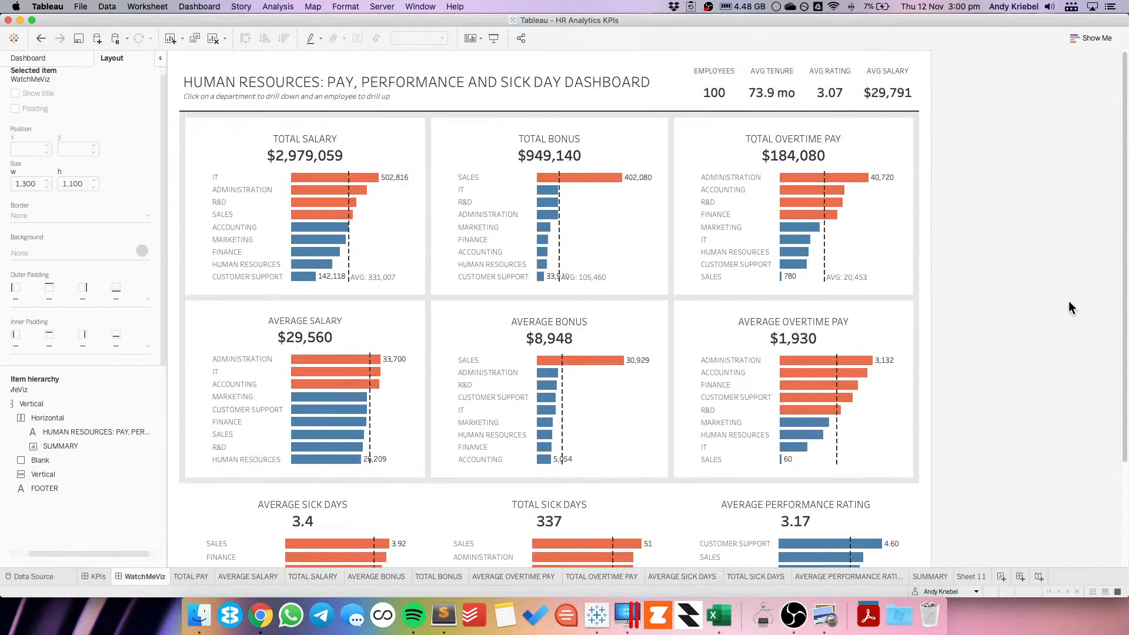
- Inspect the dashboard's actions and the settings of the Update Department Parameter action without changing them
click(207, 7)
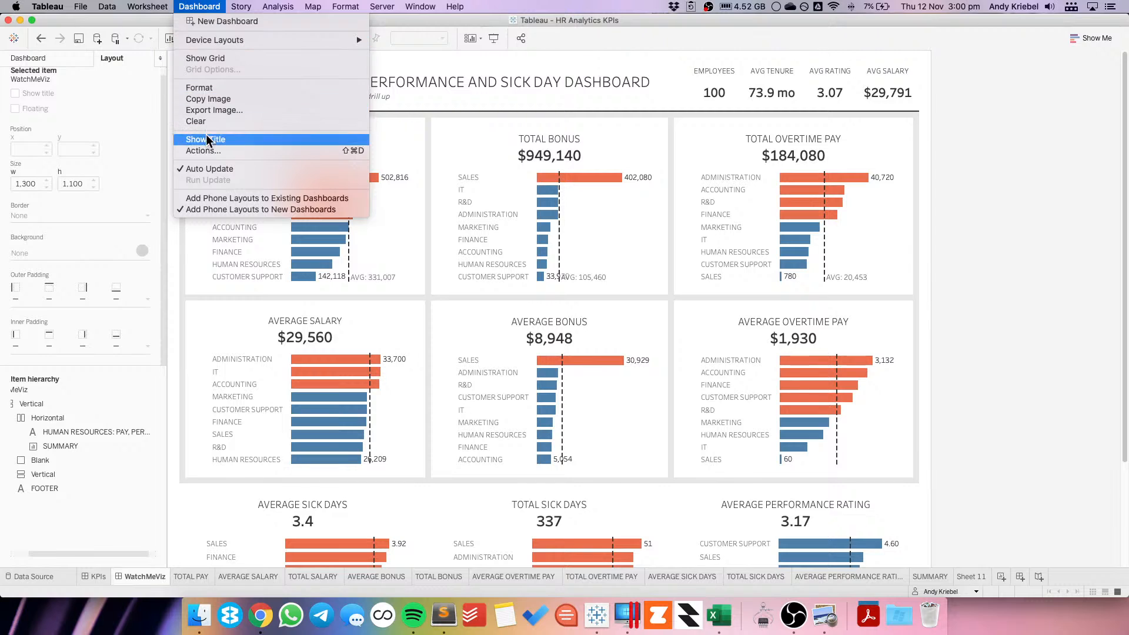
click(205, 151)
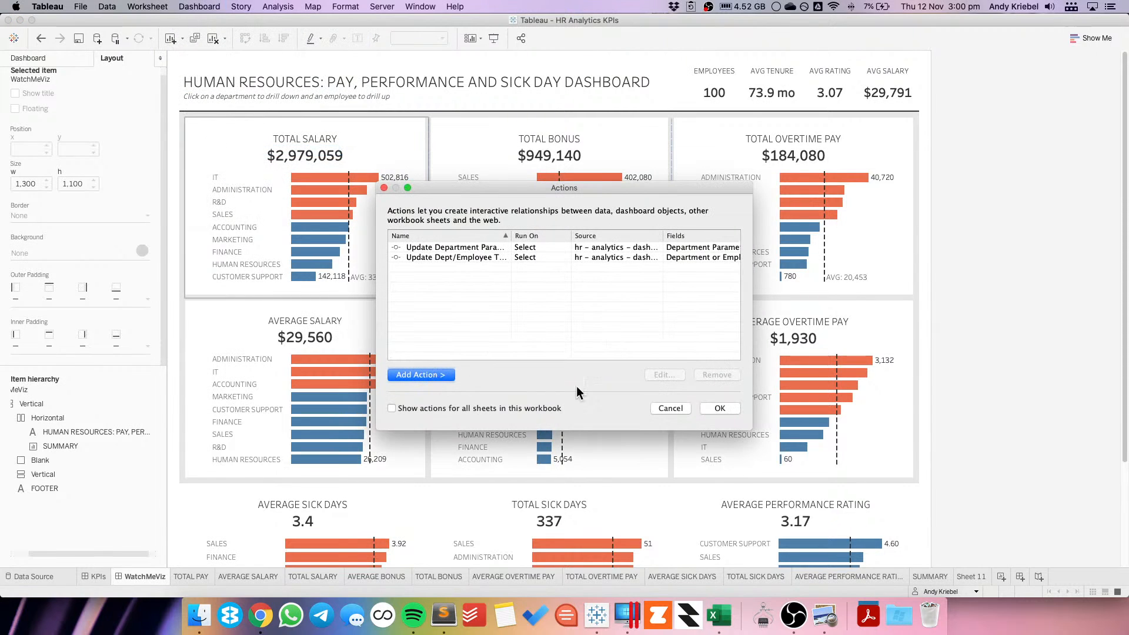
double_click(463, 247)
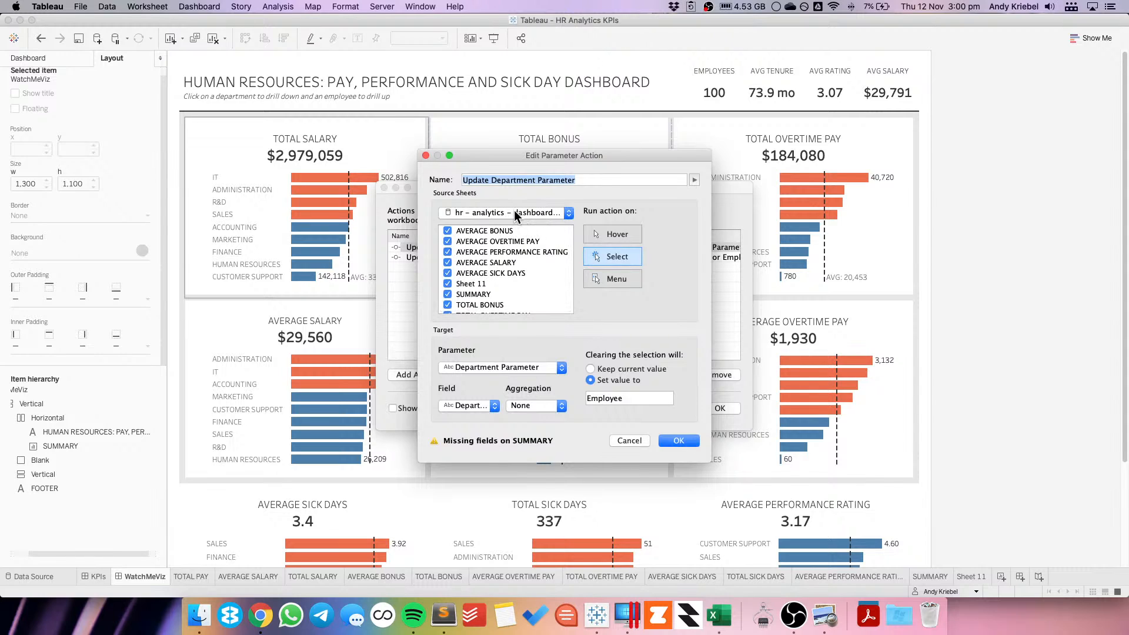
click(628, 441)
click(672, 407)
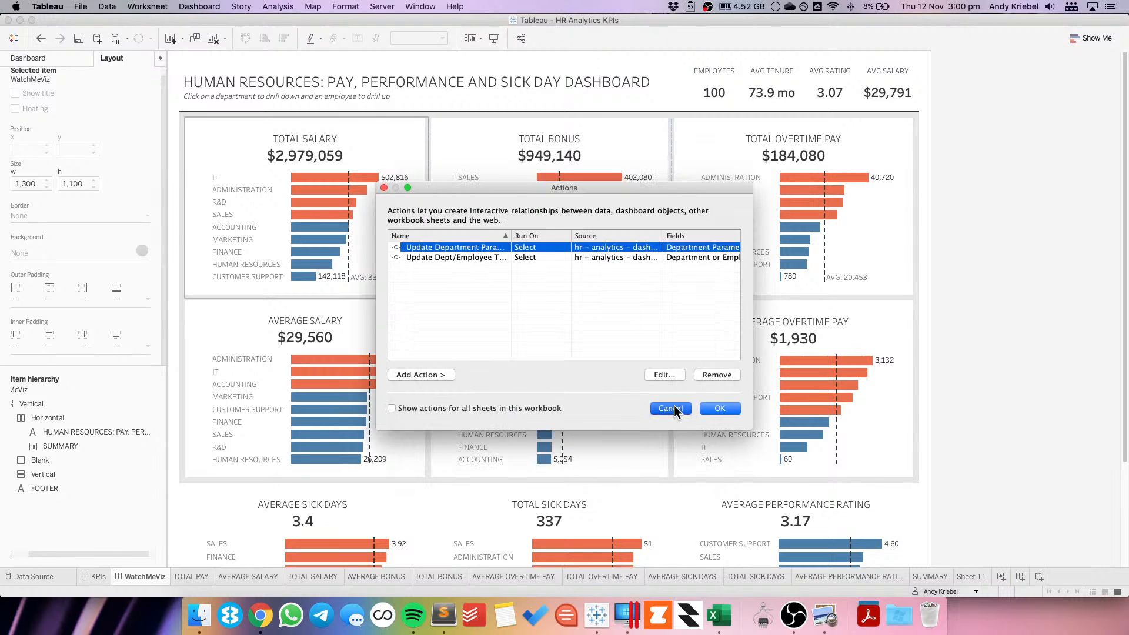
- Add the Department Filter field to Detail on the SUMMARY sheet's marks
click(941, 577)
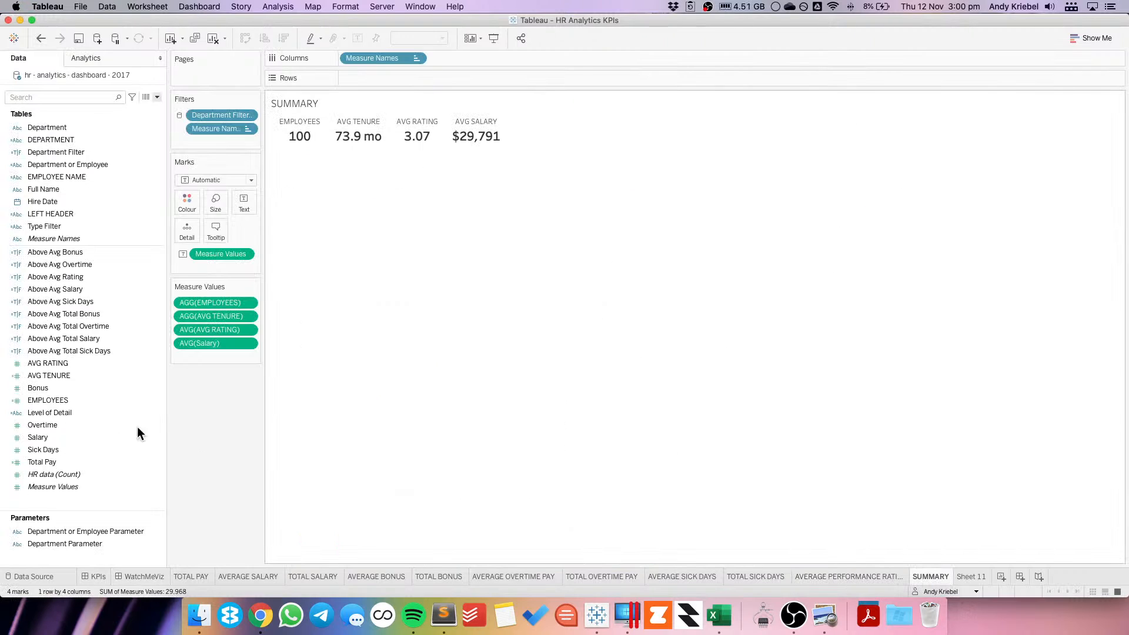
click(56, 167)
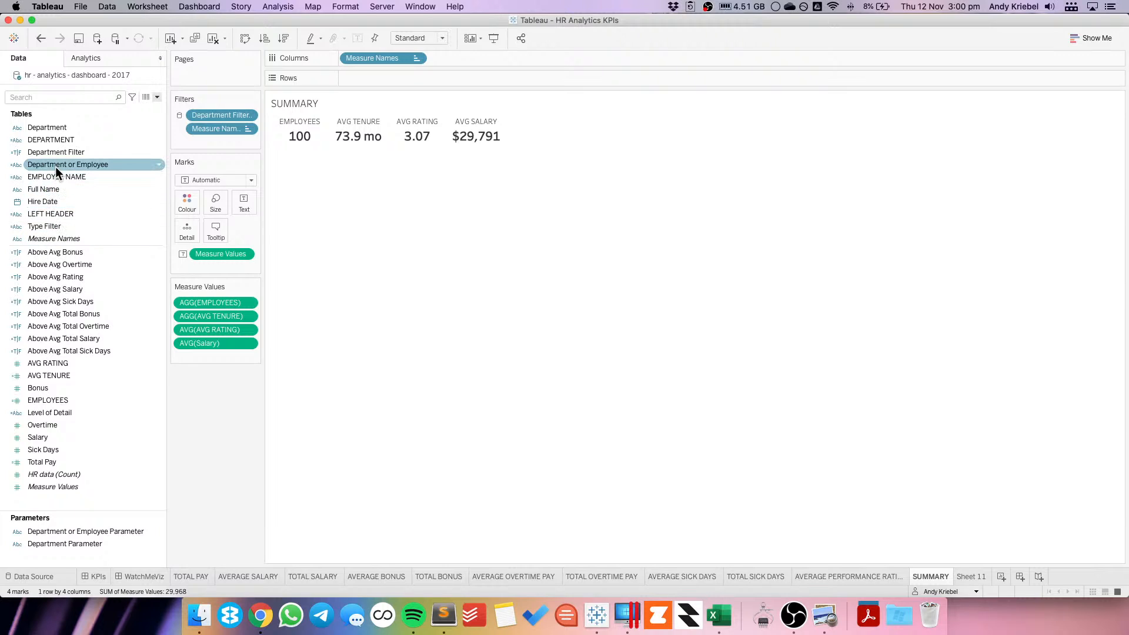
click(51, 150)
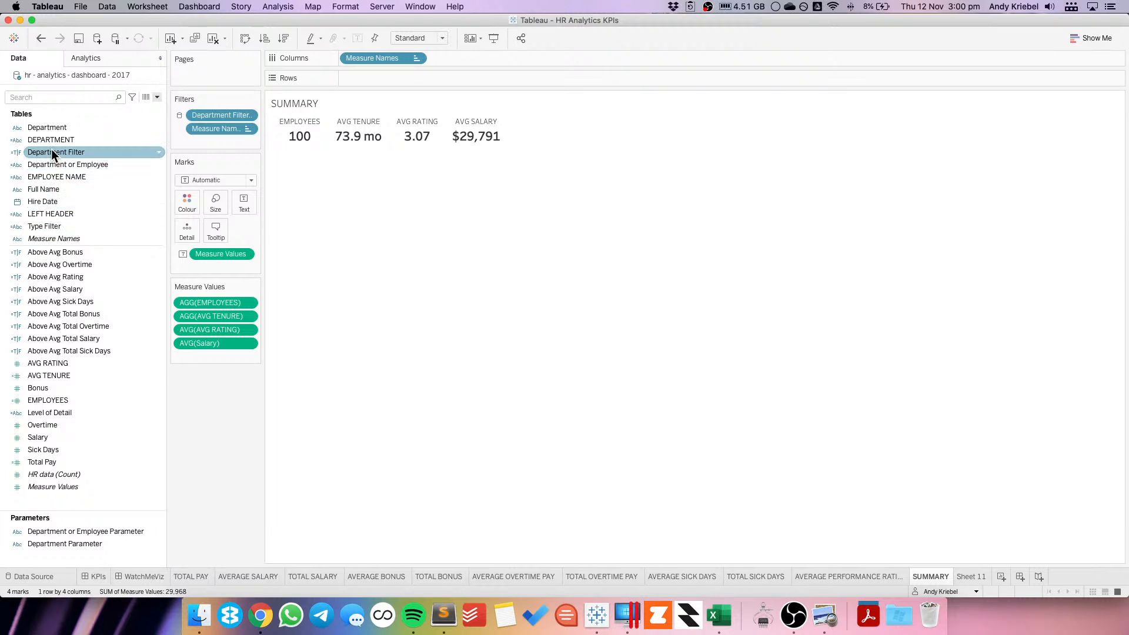
drag(52, 151, 173, 220)
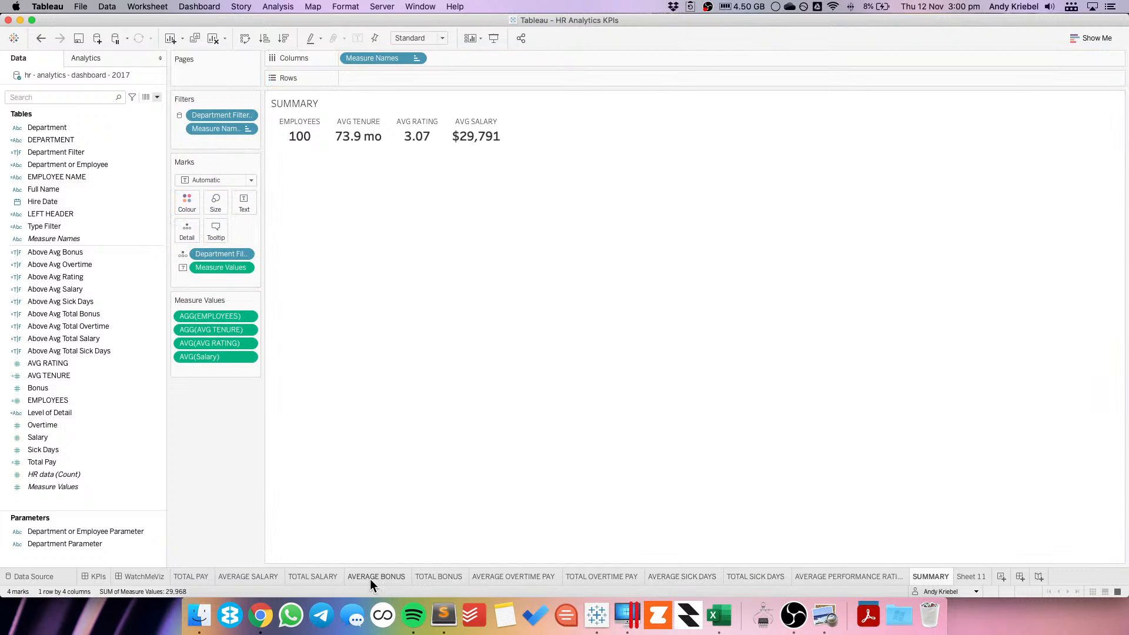
- Check the WatchMeViz dashboard's Update Department Parameter action for its target field without changing the setting
click(134, 575)
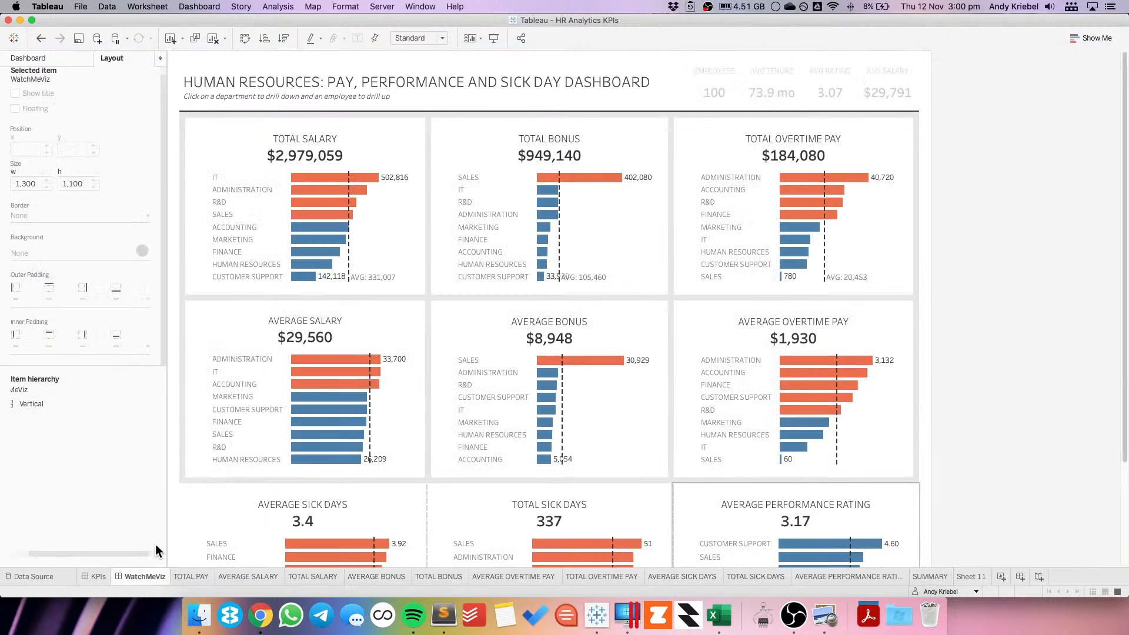
click(195, 8)
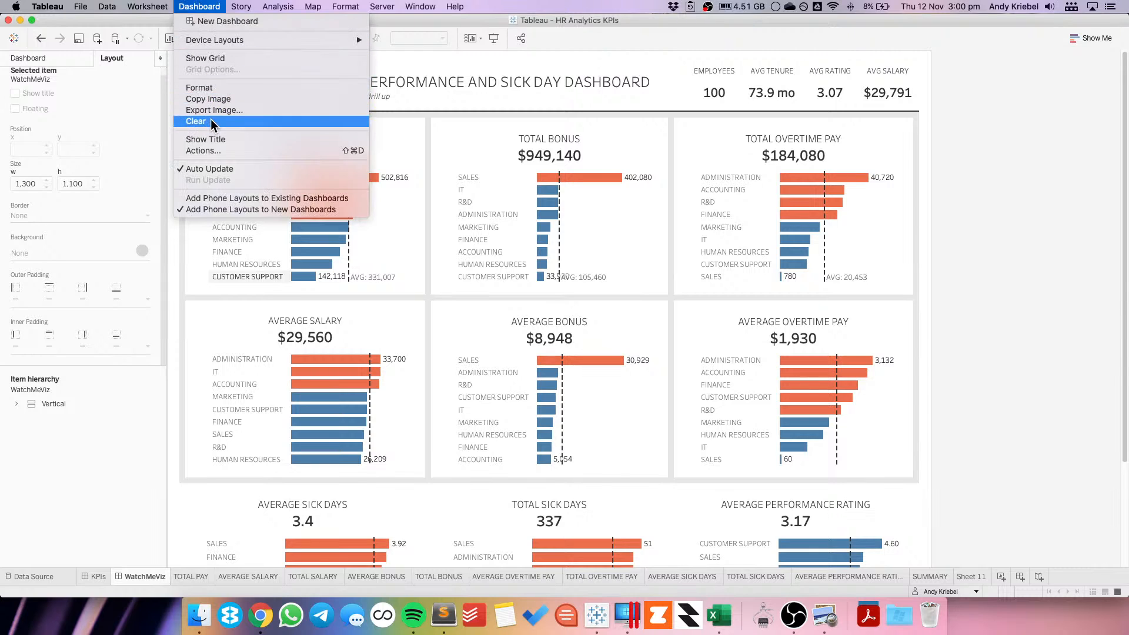
click(215, 149)
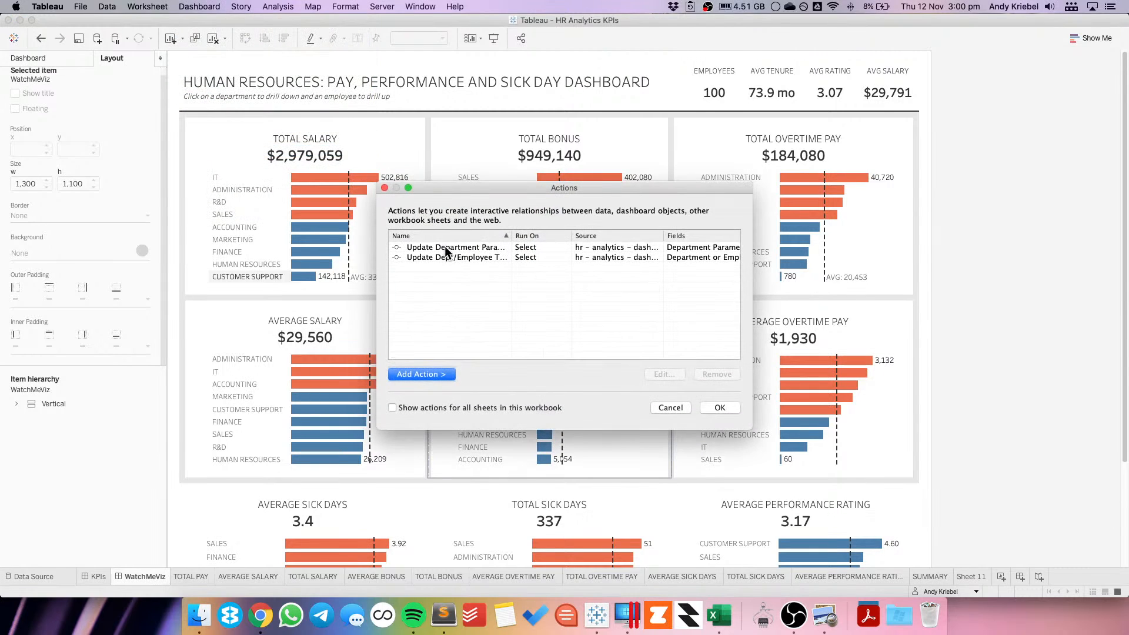
double_click(443, 246)
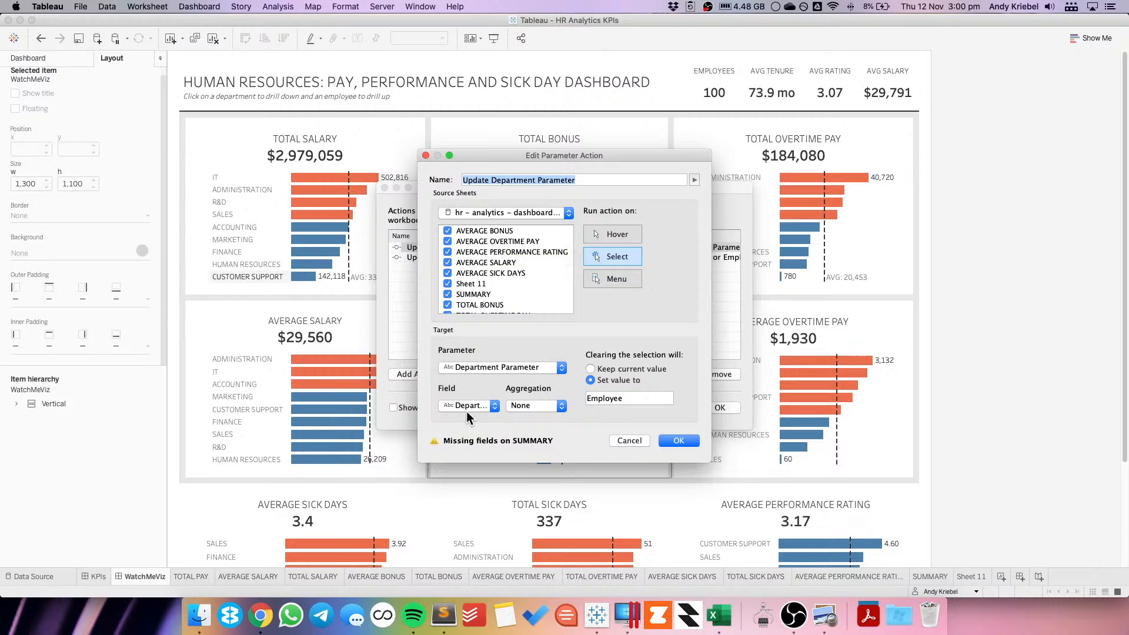
click(468, 405)
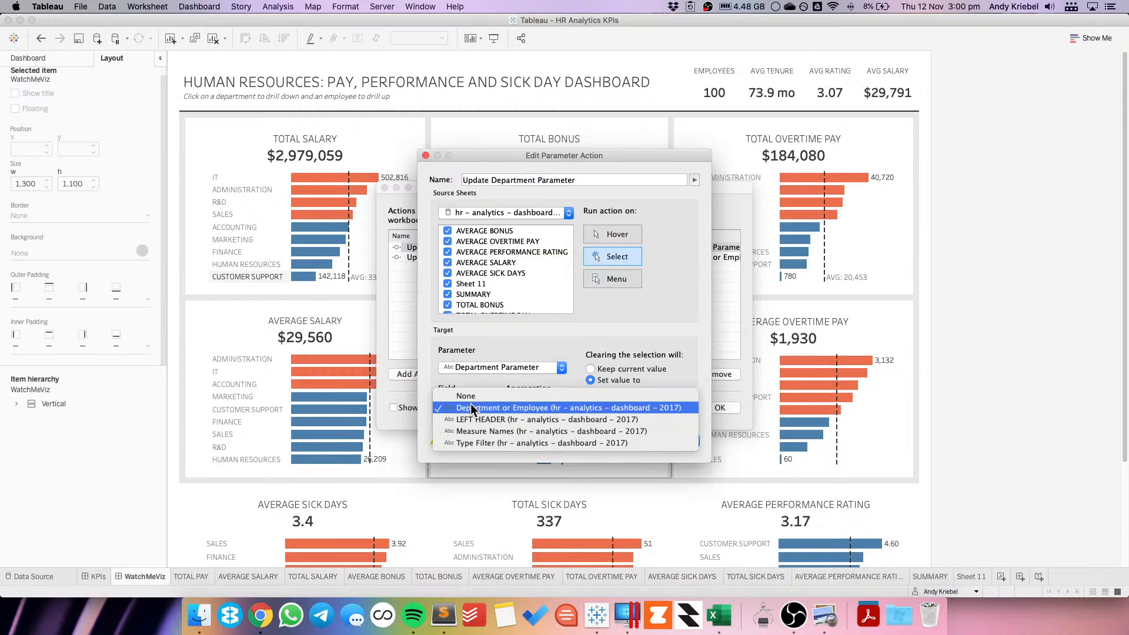
click(476, 380)
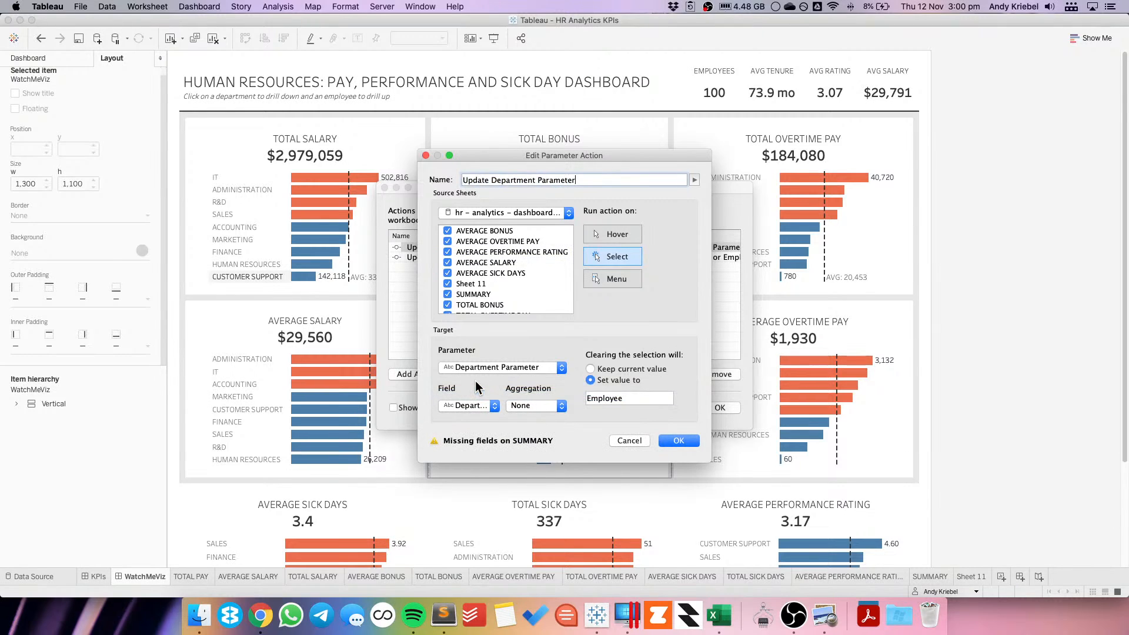
click(630, 440)
- Check which field the Update Dept/Employee Type action uses, leaving the dashboard's actions as they are
double_click(479, 255)
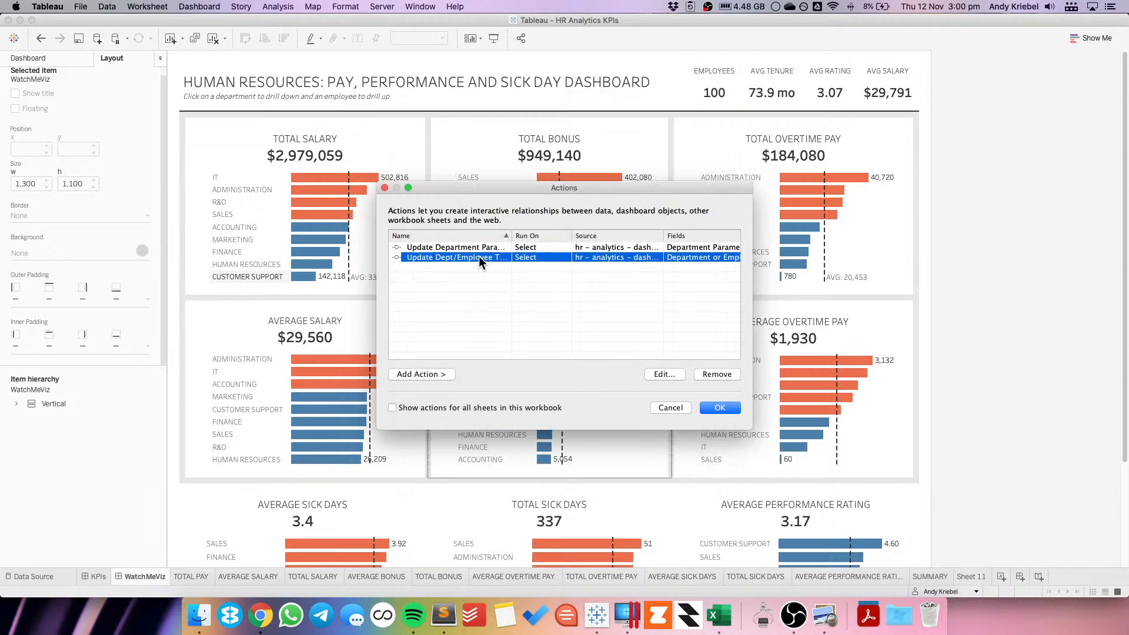
click(468, 406)
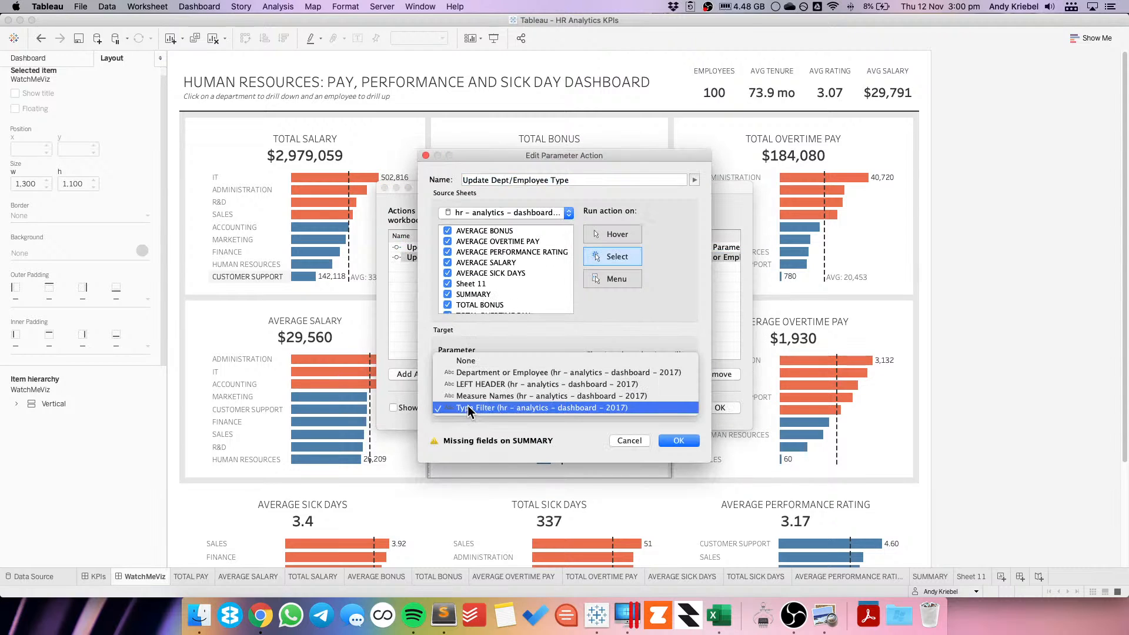
click(430, 381)
click(629, 441)
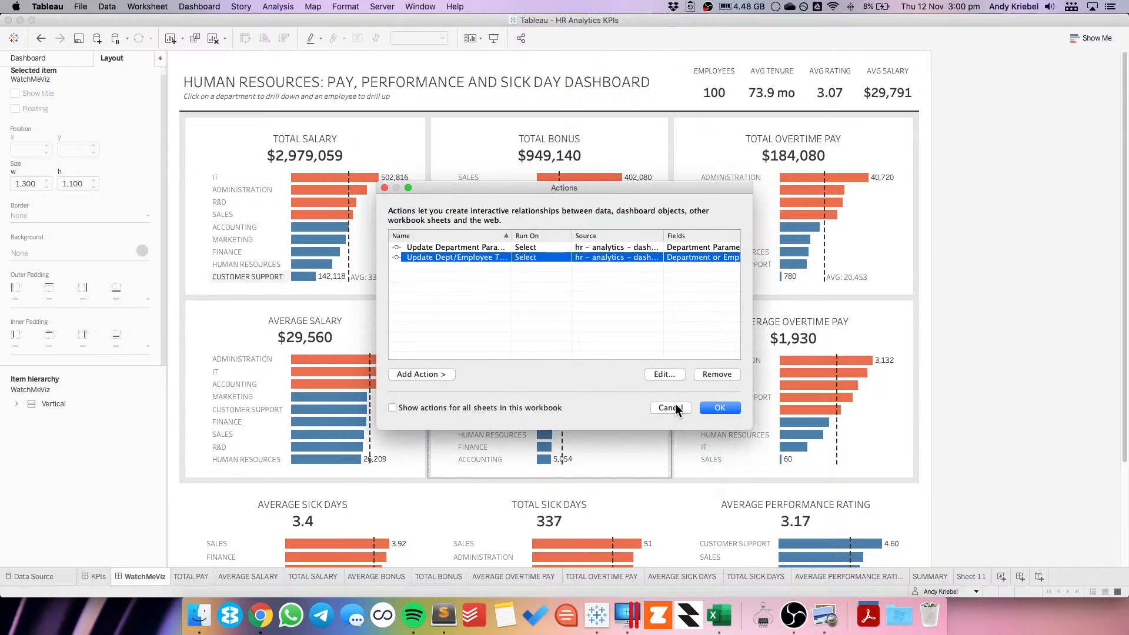
click(675, 404)
- Put Type Filter on the SUMMARY sheet's Detail in place of Department Filter and return to the WatchMeViz dashboard
click(939, 578)
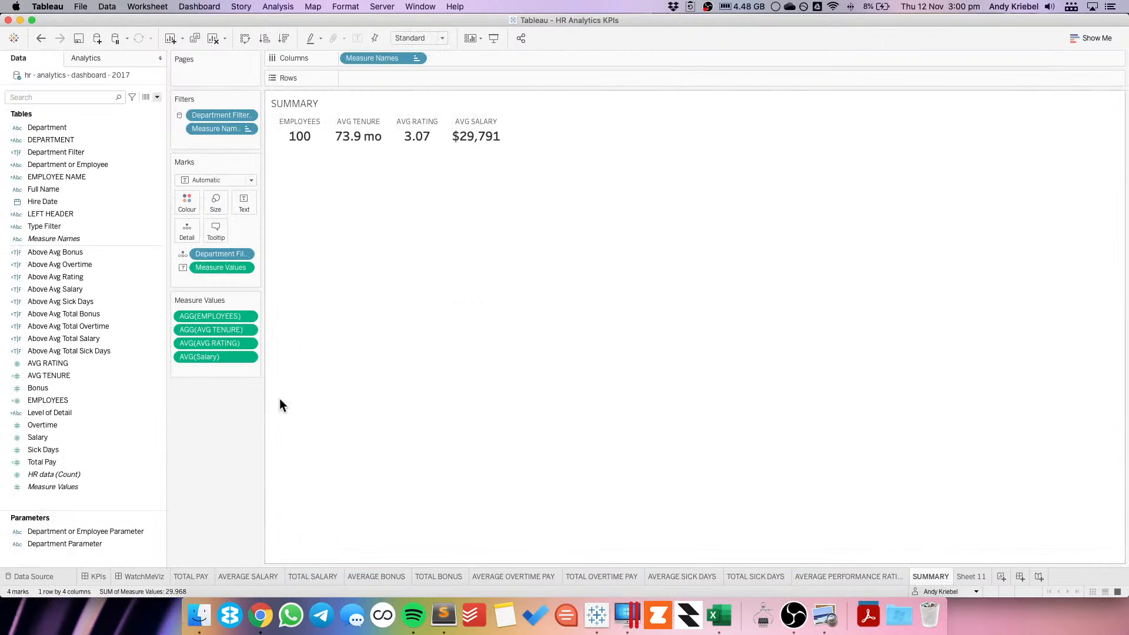
drag(48, 221, 211, 253)
click(139, 576)
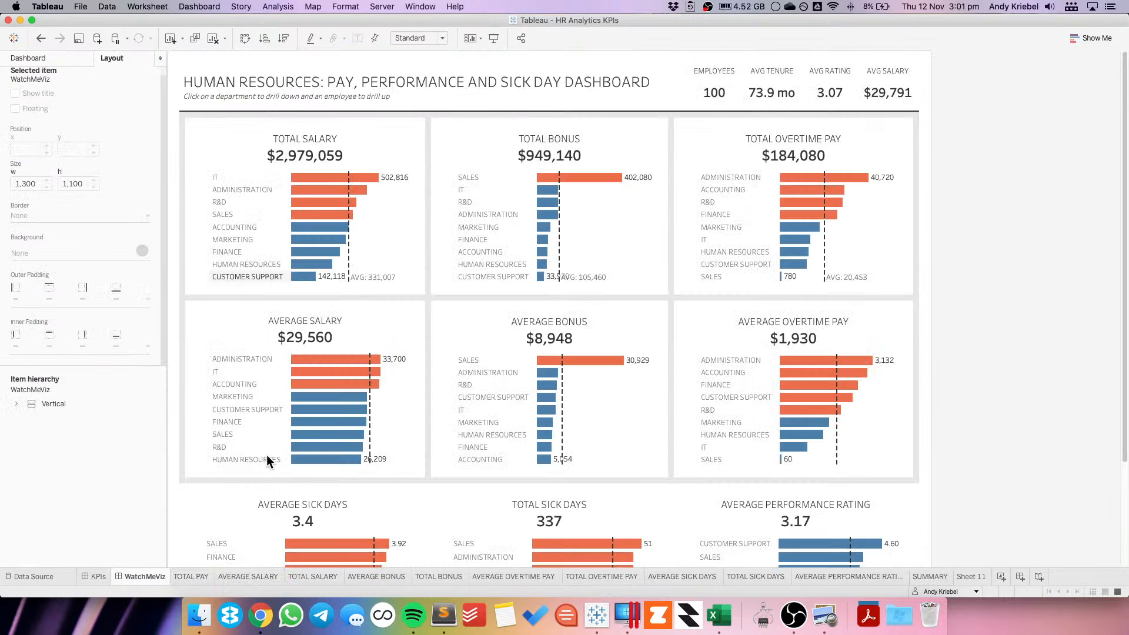
- Test the Total Bonus chart's drill-down on Sales and Administration and its drill-up from an employee, checking the summary figures
click(474, 178)
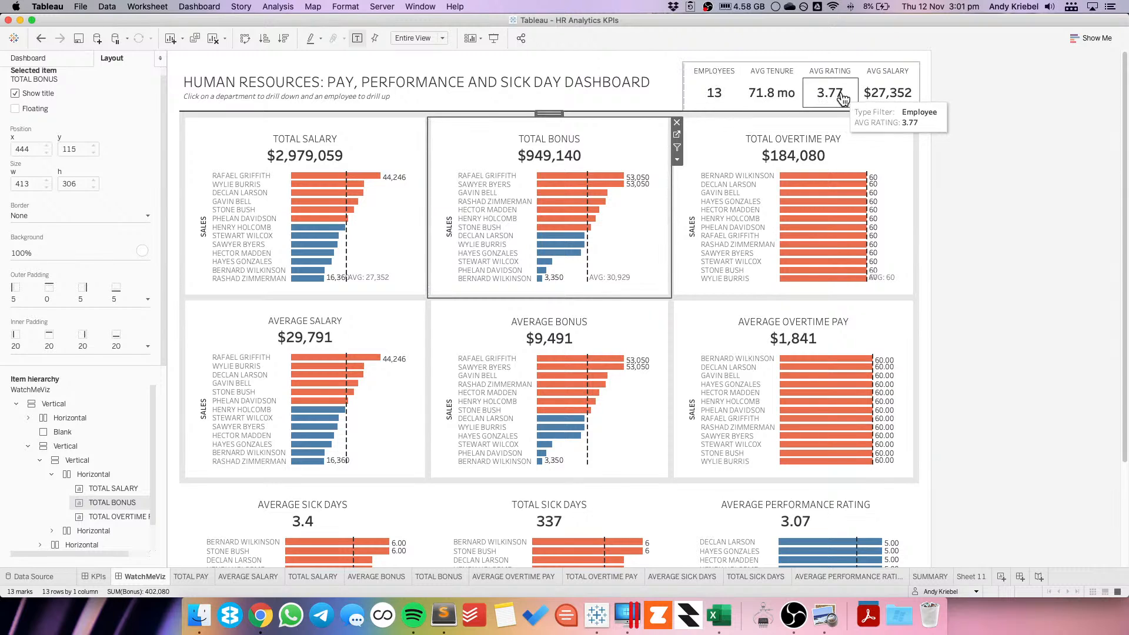
click(493, 194)
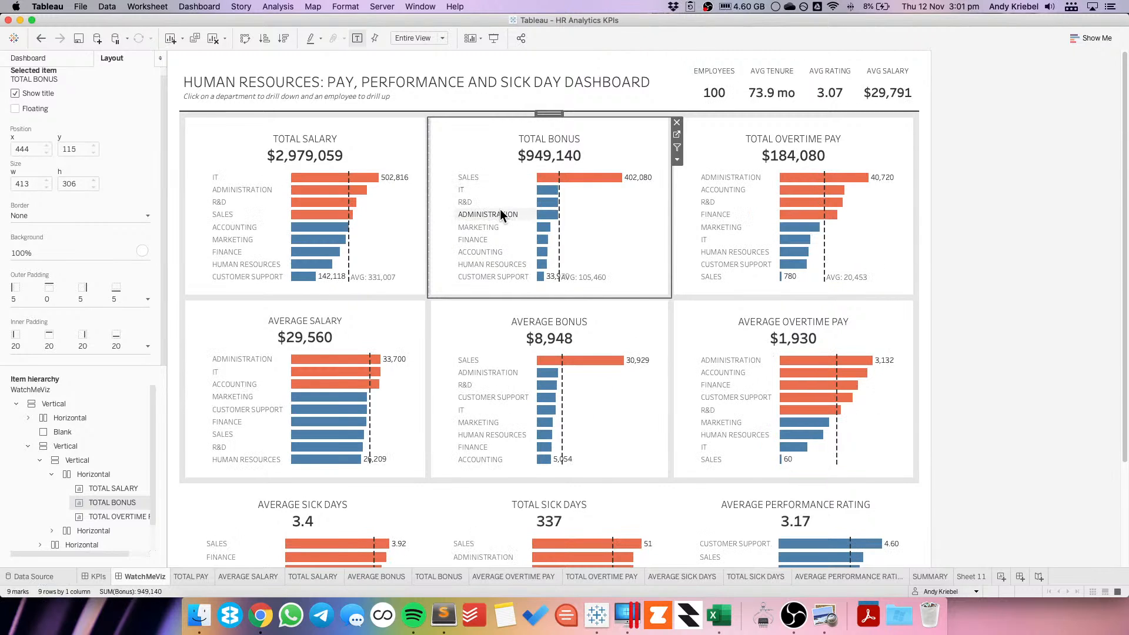
click(500, 213)
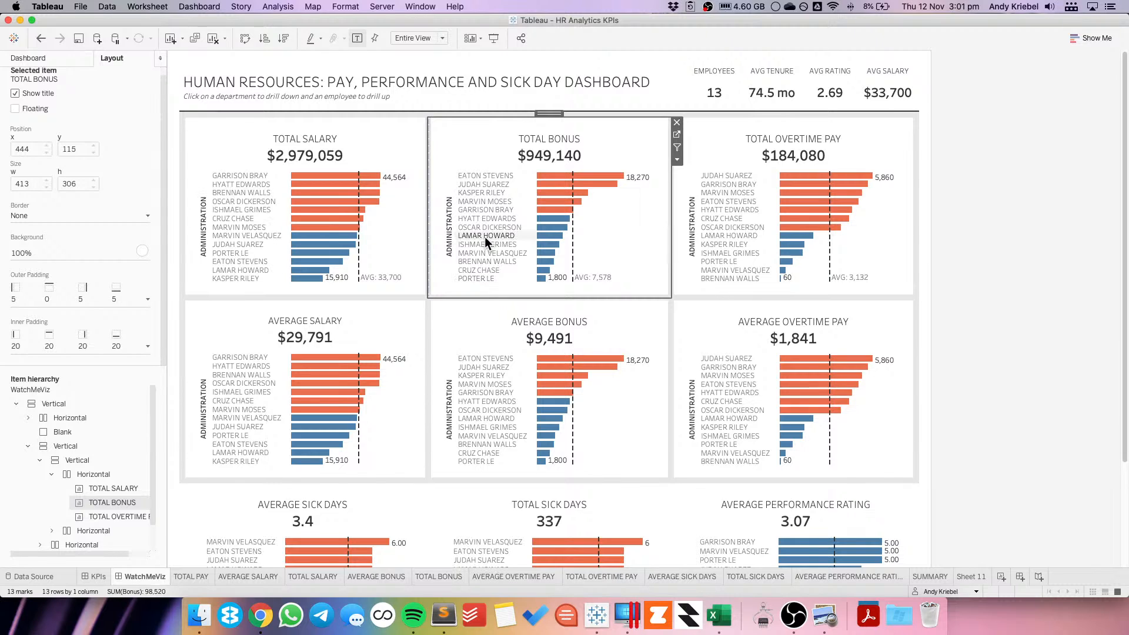
click(485, 236)
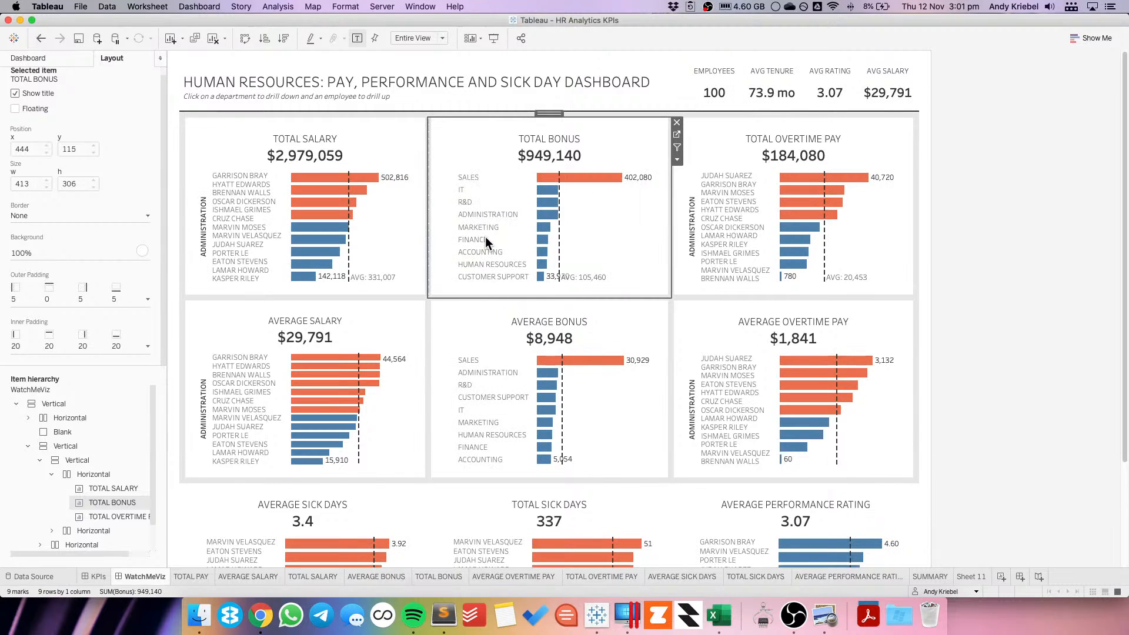
click(484, 274)
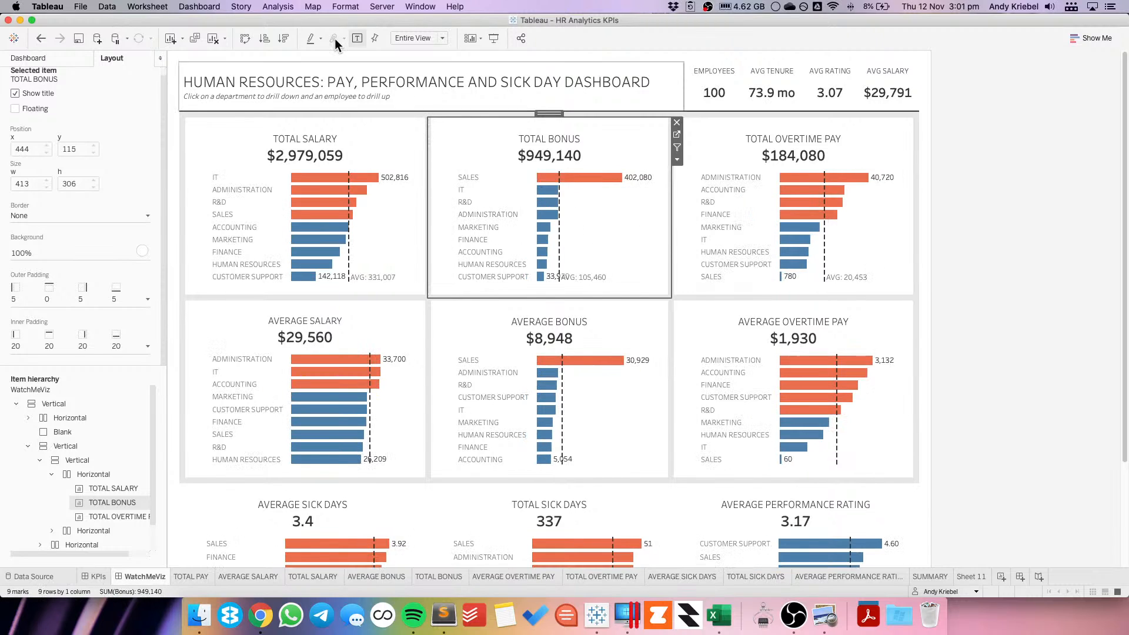
- Create a new highlight action on the WatchMeViz dashboard and name it Highlight
click(200, 7)
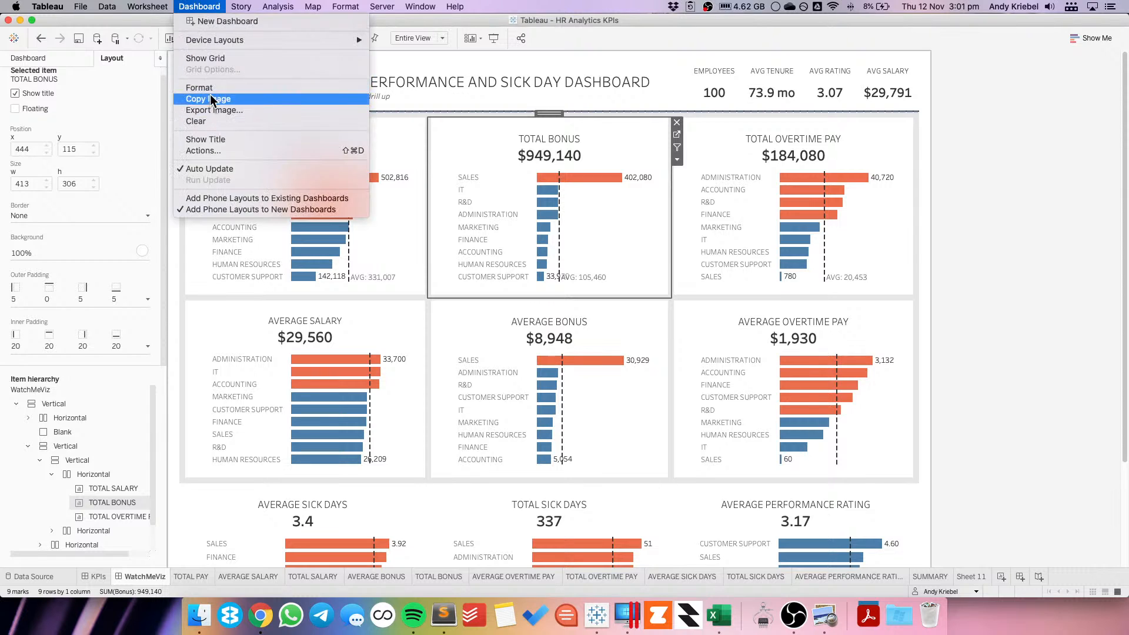
click(212, 151)
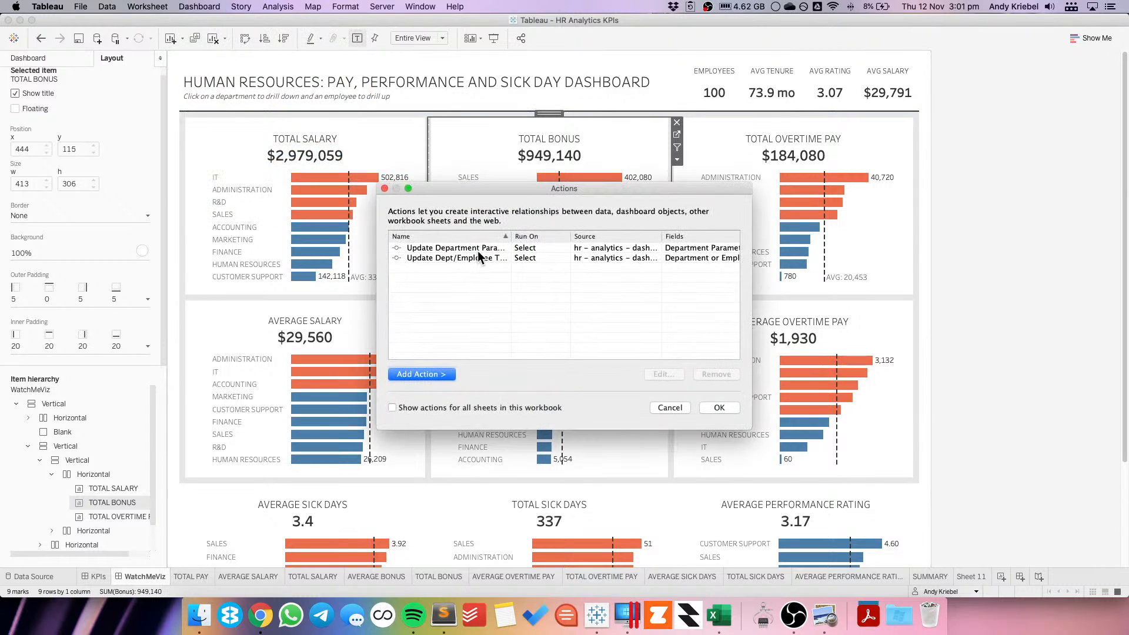
click(437, 375)
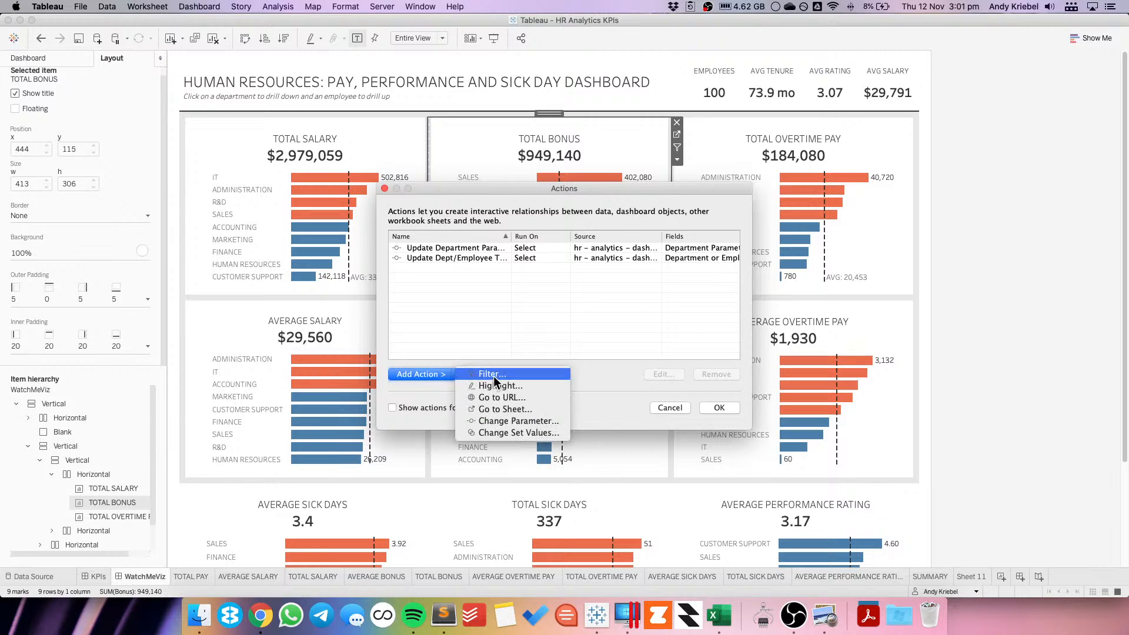
click(505, 383)
click(527, 152)
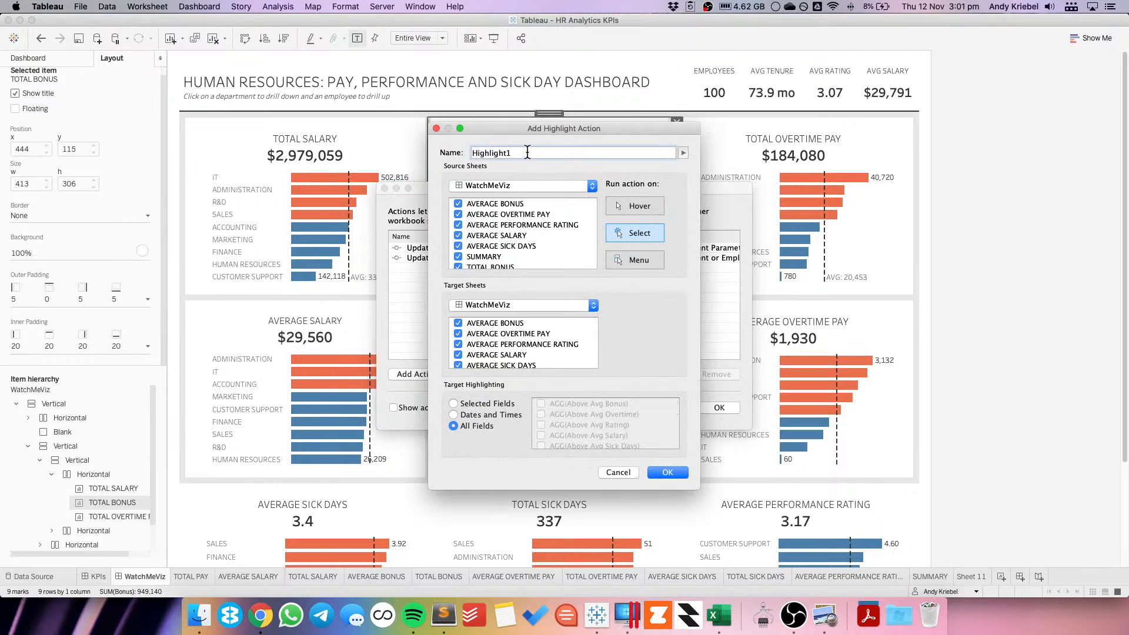
- Exclude the SUMMARY sheet from both the source sheets and the target sheets of the highlight action
scroll(515, 236, down, 3)
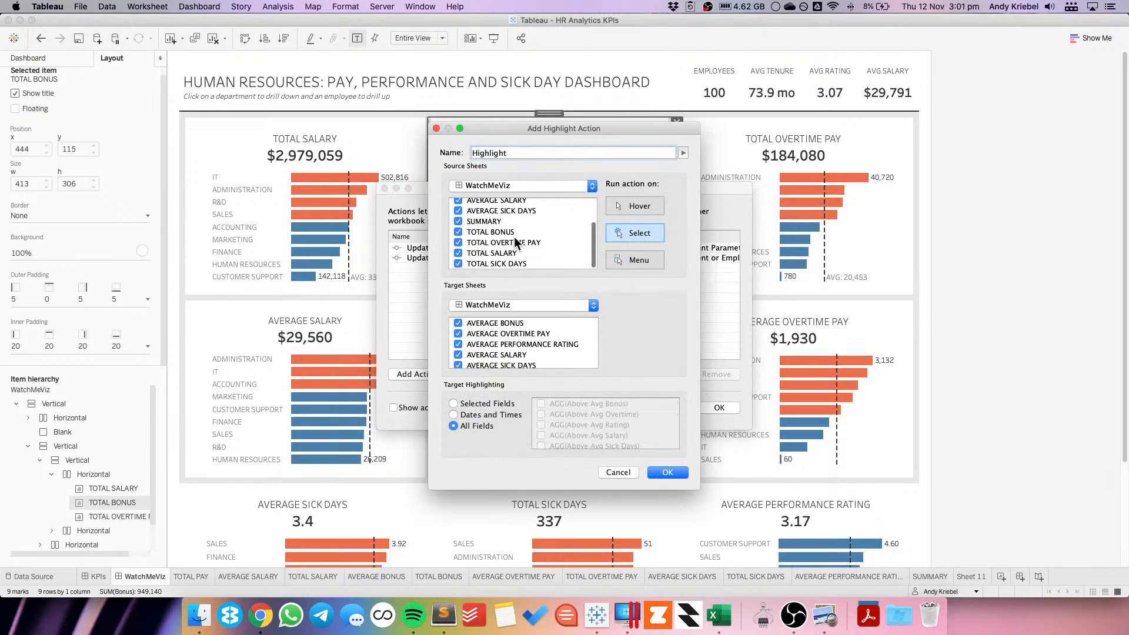
click(458, 221)
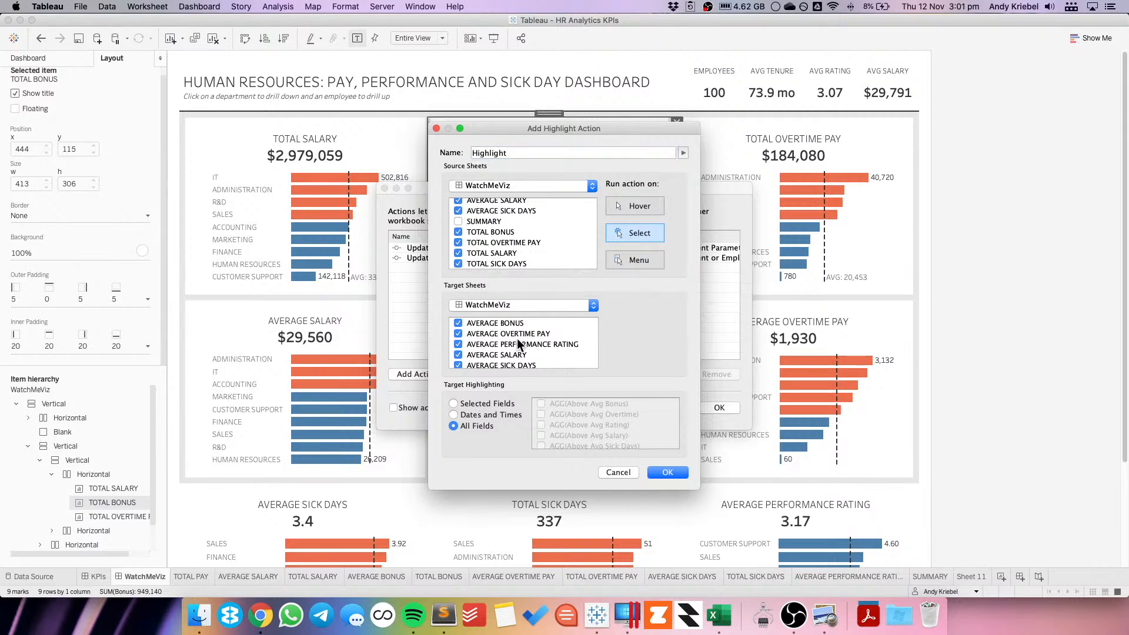
scroll(474, 350, down, 3)
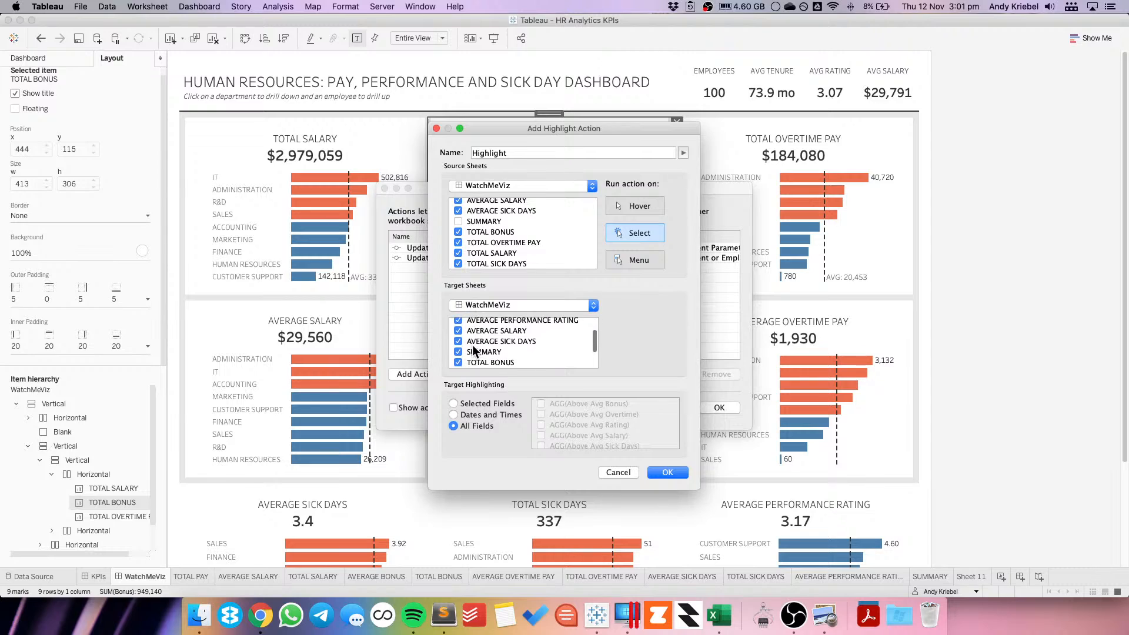
- Limit the target highlighting to the selected field Department or Employee and save the highlight action
click(474, 403)
scroll(567, 435, down, 5)
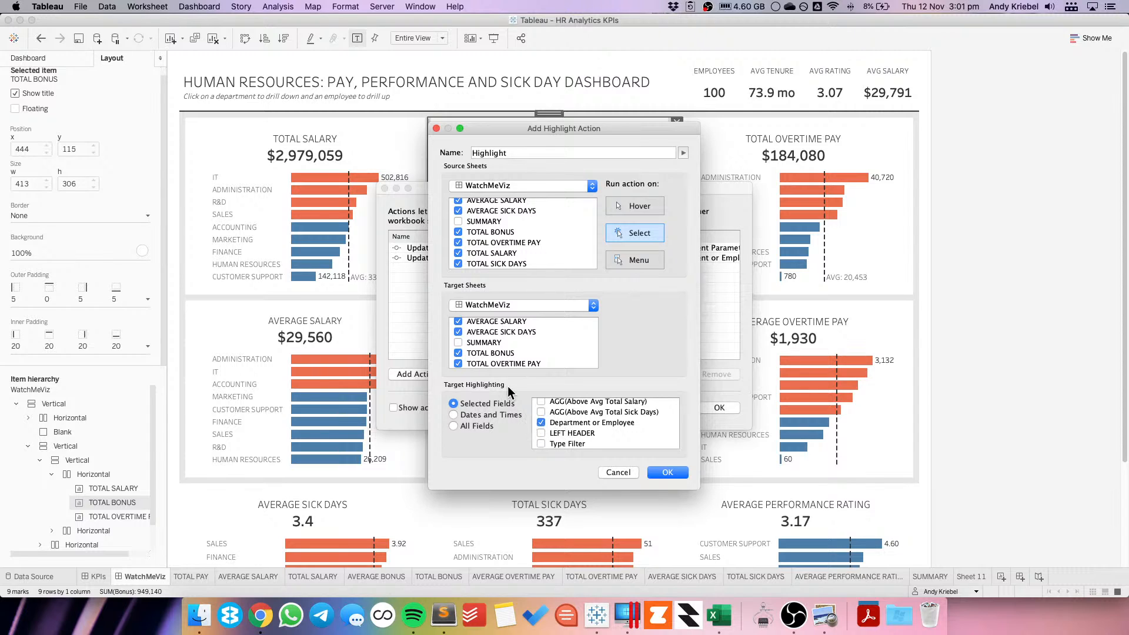
click(649, 473)
click(718, 408)
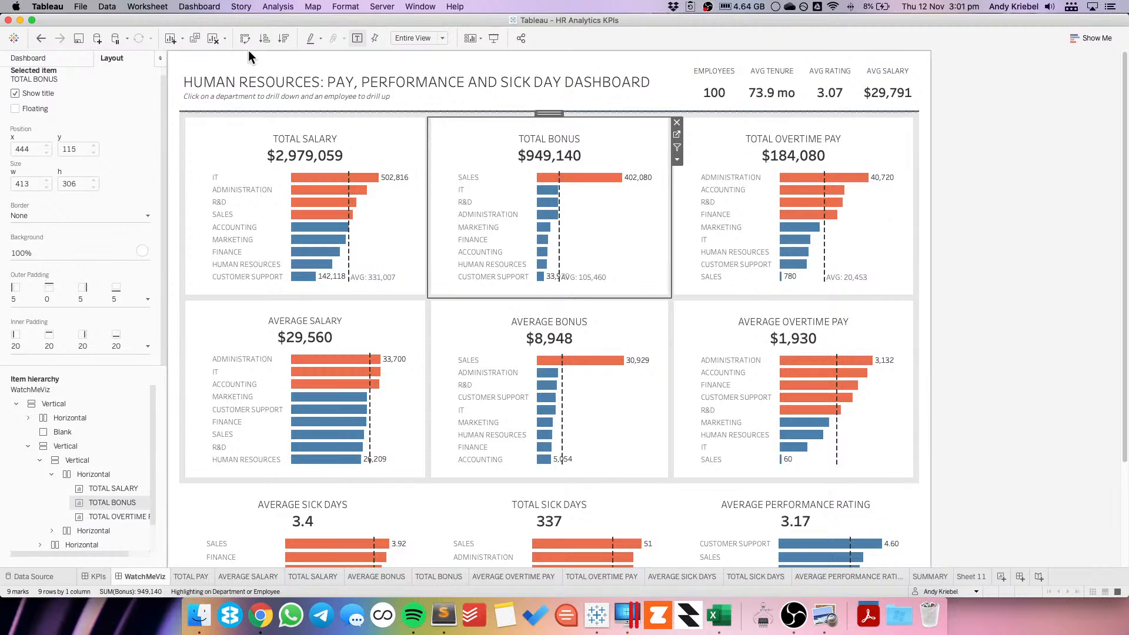
- Change the dashboard's Highlight action to run on hover and save it
click(200, 6)
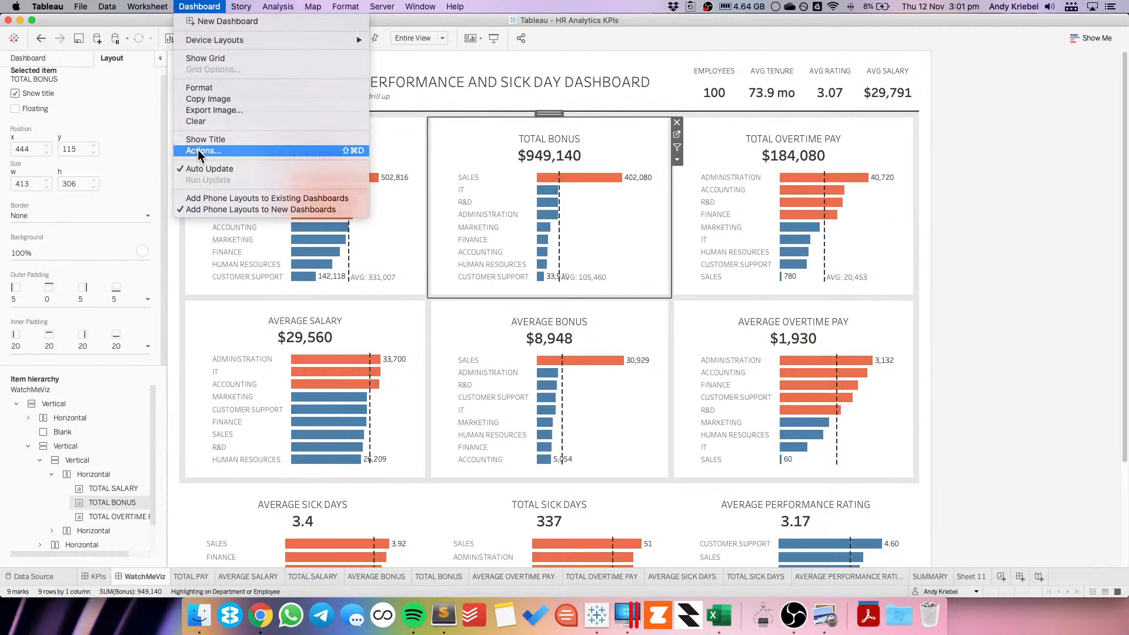
click(198, 149)
double_click(447, 247)
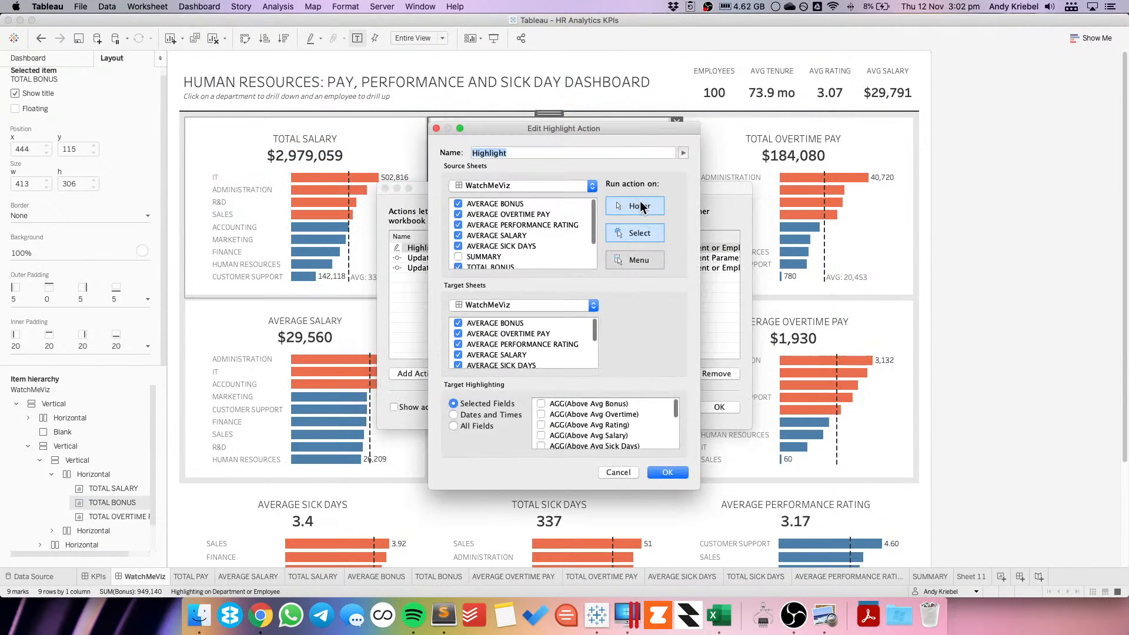
click(667, 473)
click(719, 407)
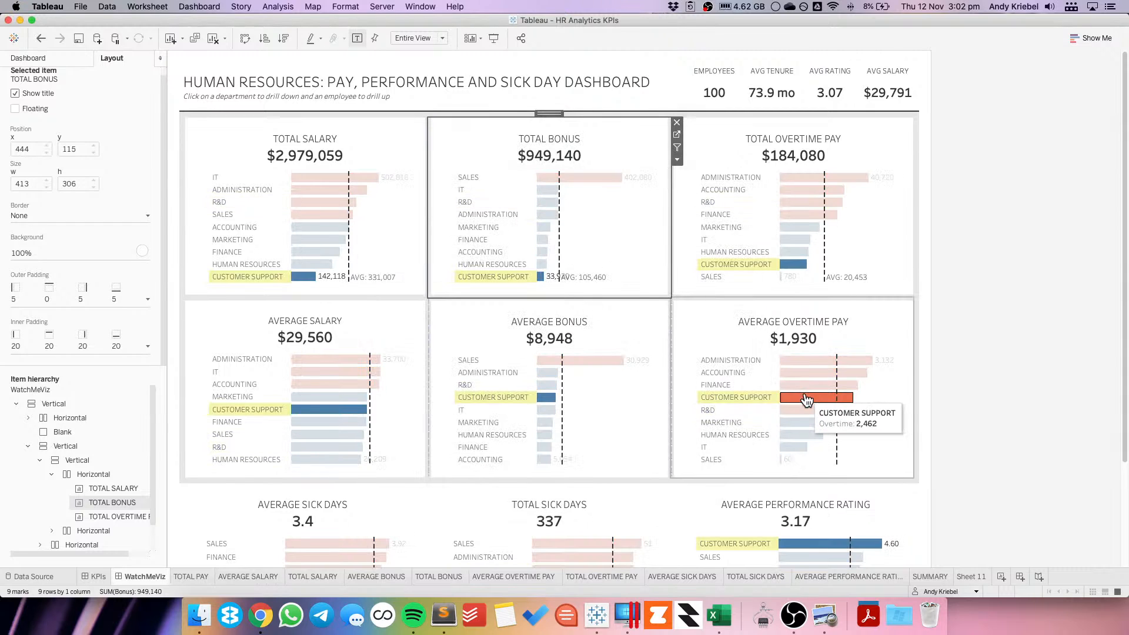
- Test the hover highlighting and the Accounting drill-down from the Total Bonus chart in presentation mode, and return to editing
click(490, 37)
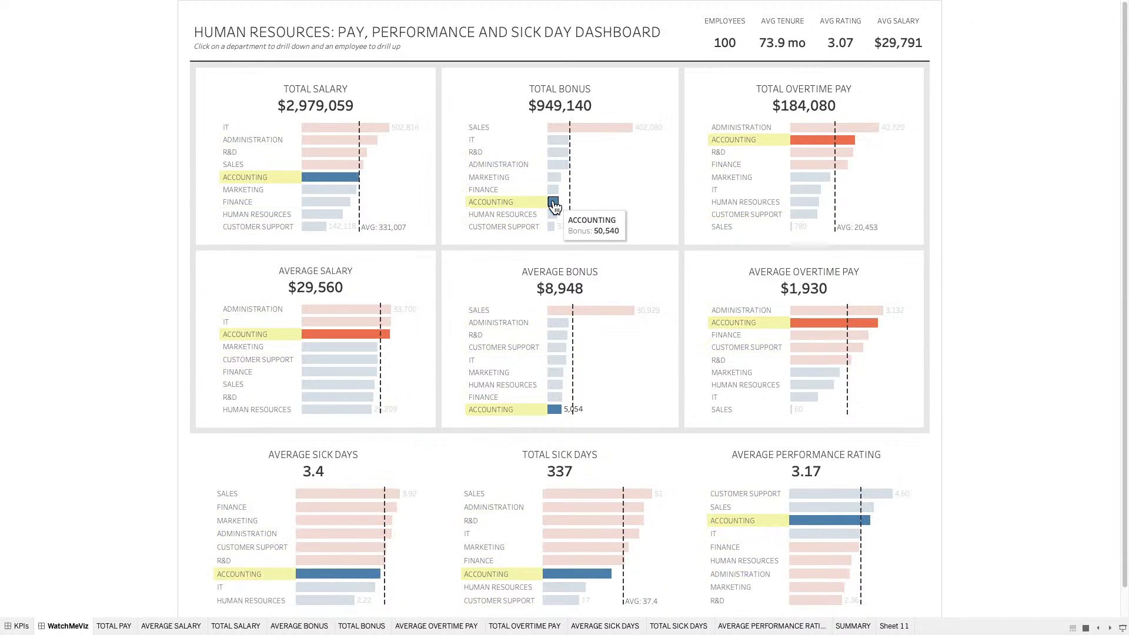
click(489, 202)
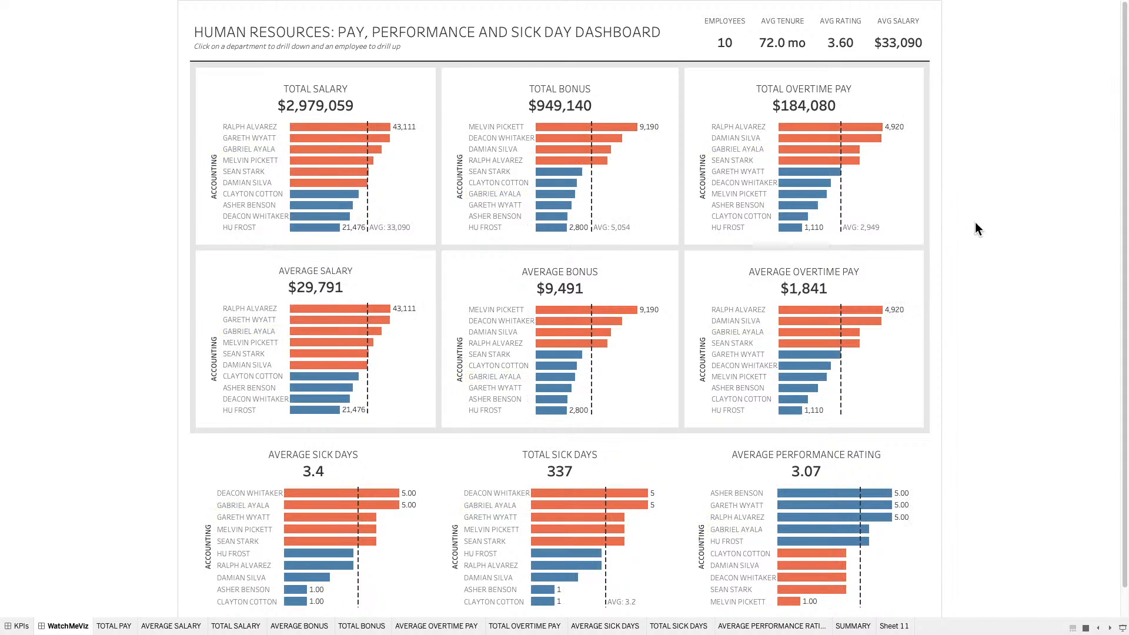
key(Escape)
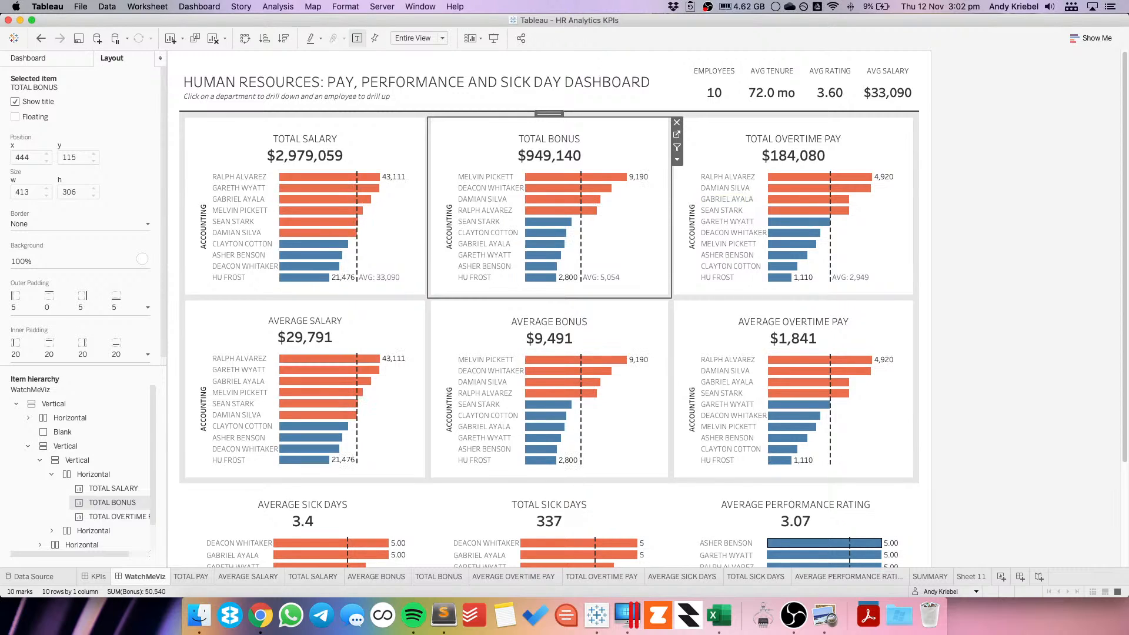
click(373, 319)
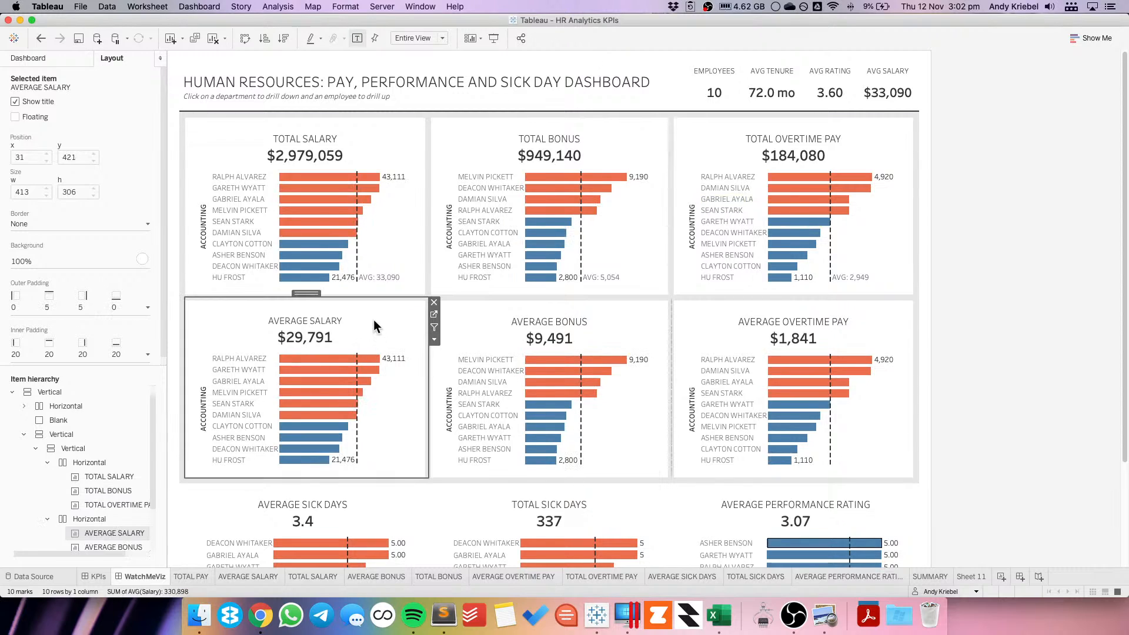